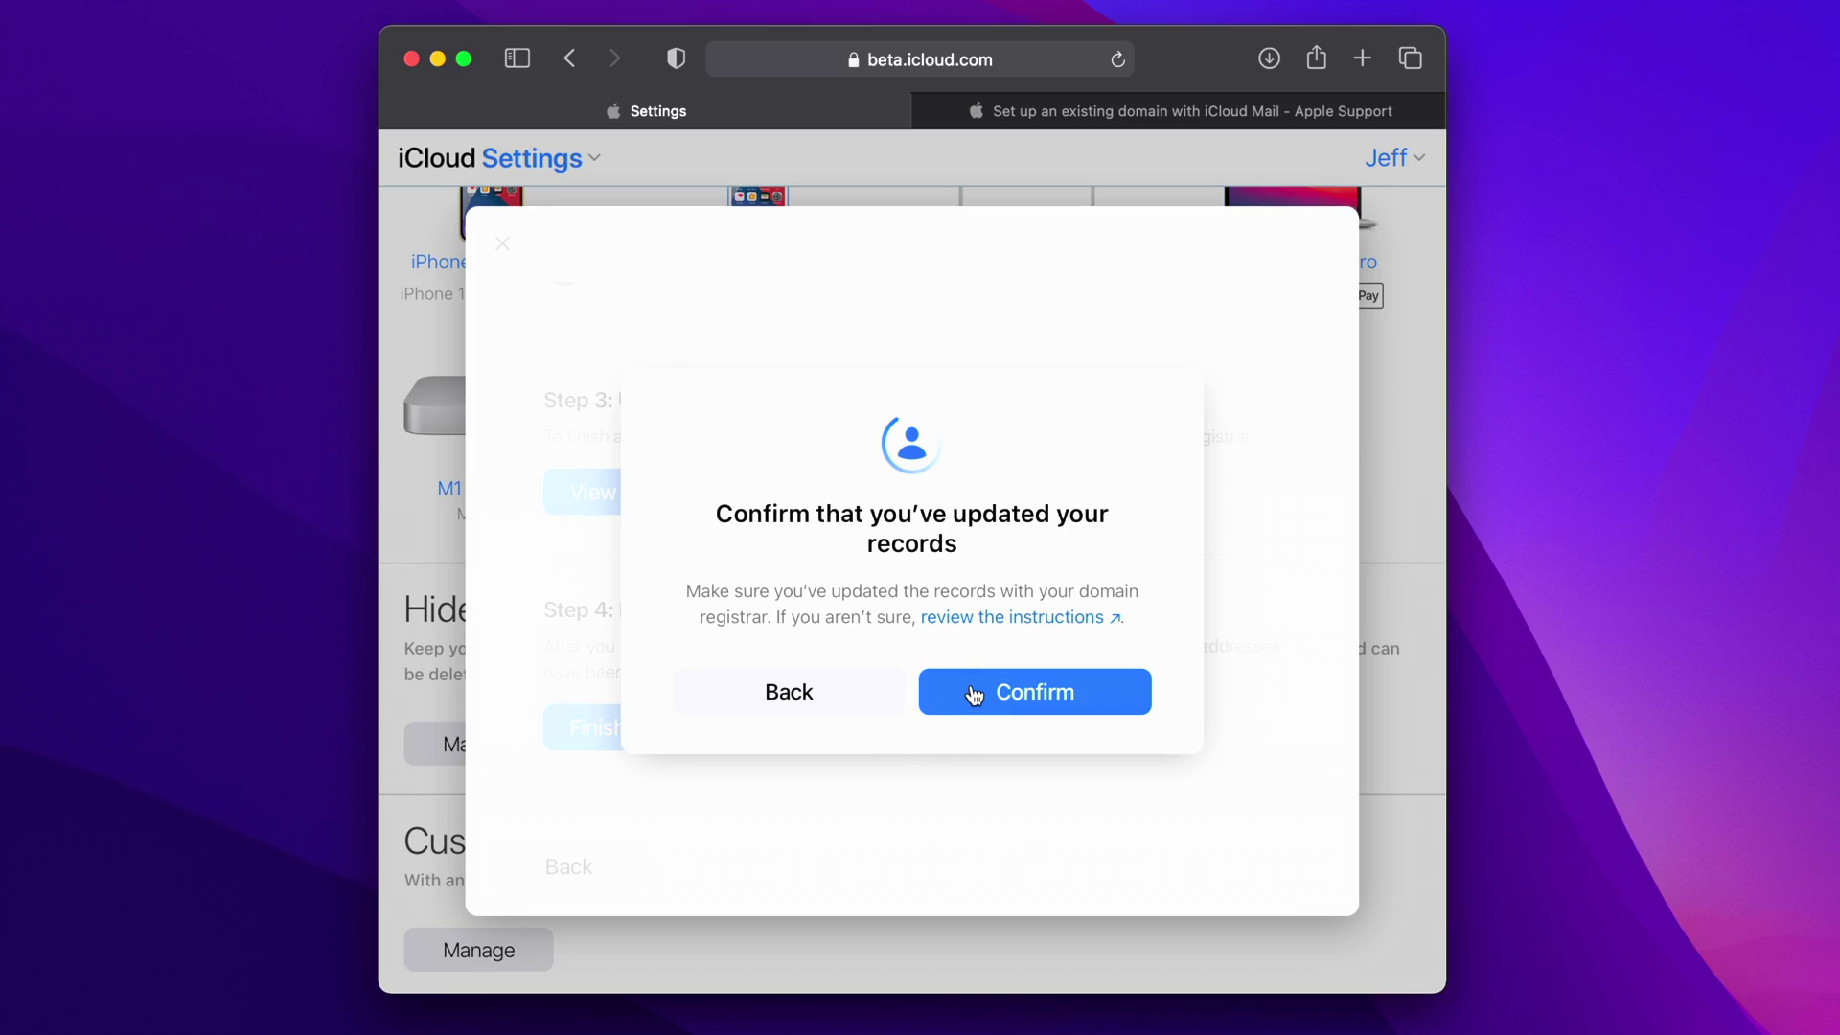
- Confirm in iCloud that the registrar's DNS records have been updated
left_click(973, 691)
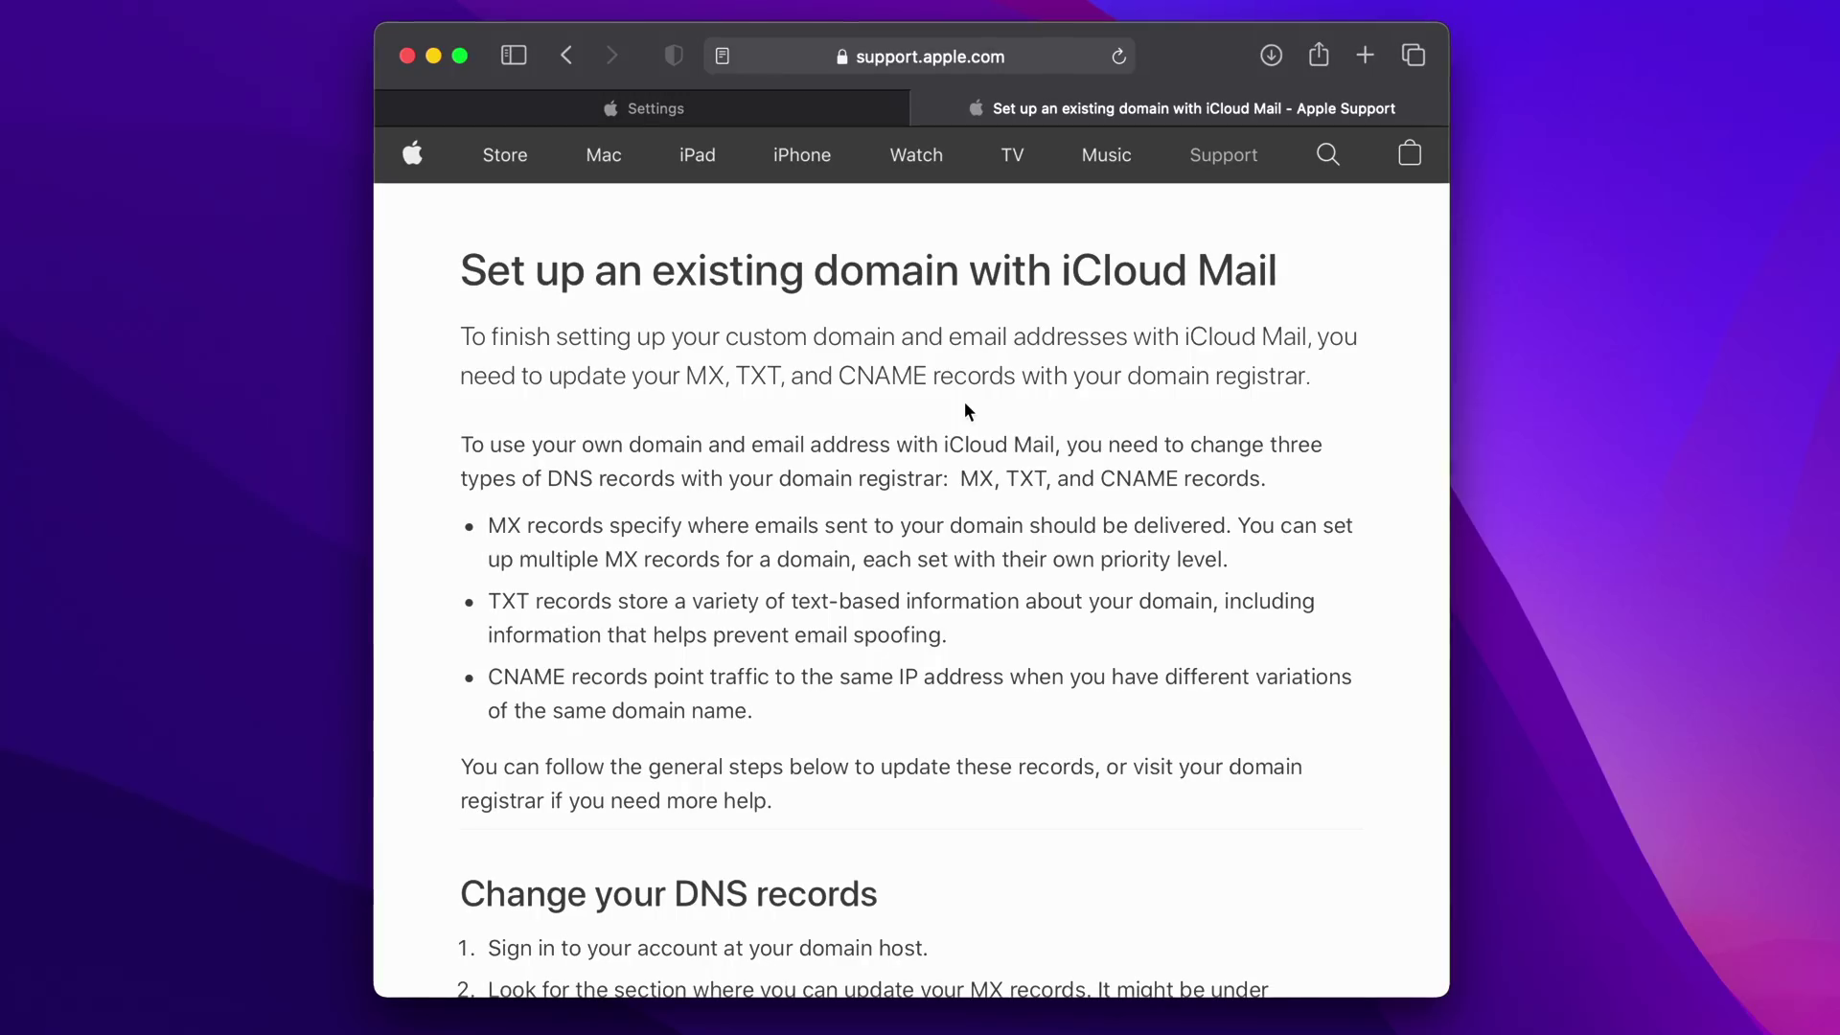
- Read through the Apple Support DNS record steps, then load beta.icloud.com in a new Safari window
scroll(964, 410, "down", 3)
scroll(963, 409, "down", 10)
scroll(961, 410, "up", 2)
scroll(888, 435, "down", 1)
scroll(700, 830, "down", 4)
scroll(699, 826, "up", 1)
scroll(700, 825, "down", 5)
scroll(700, 825, "up", 2)
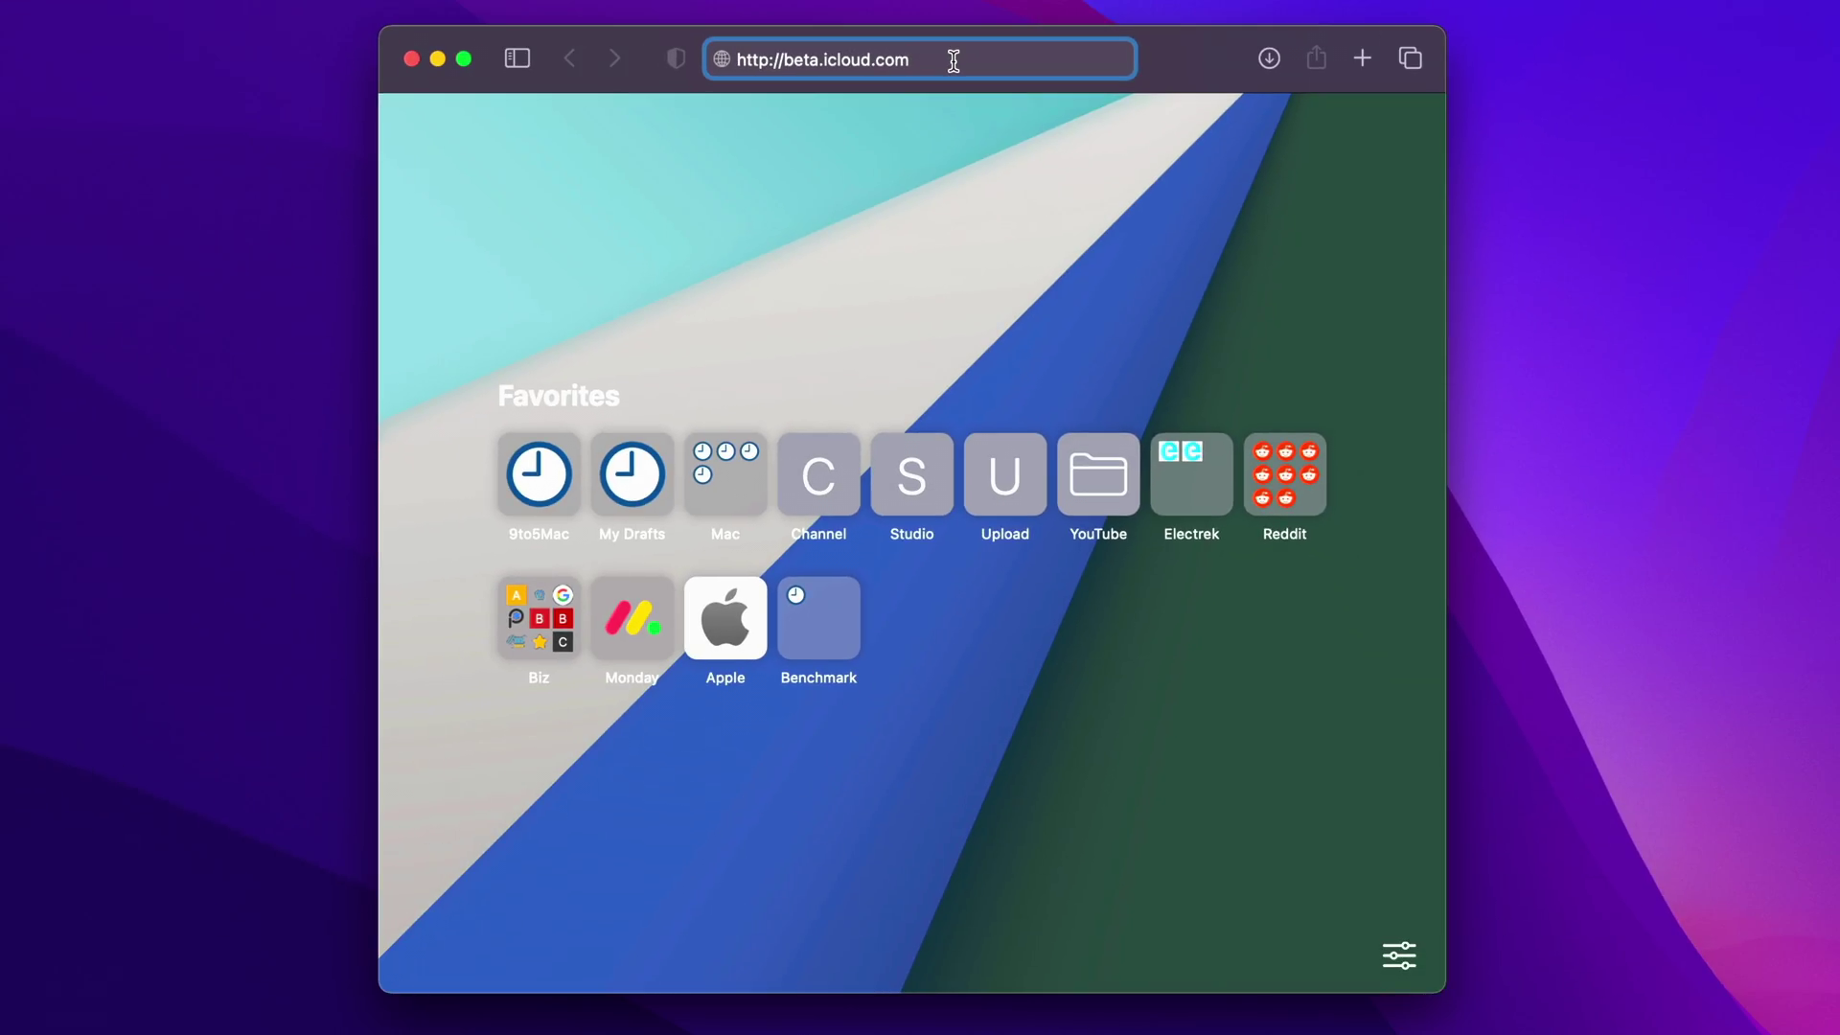
key("Return")
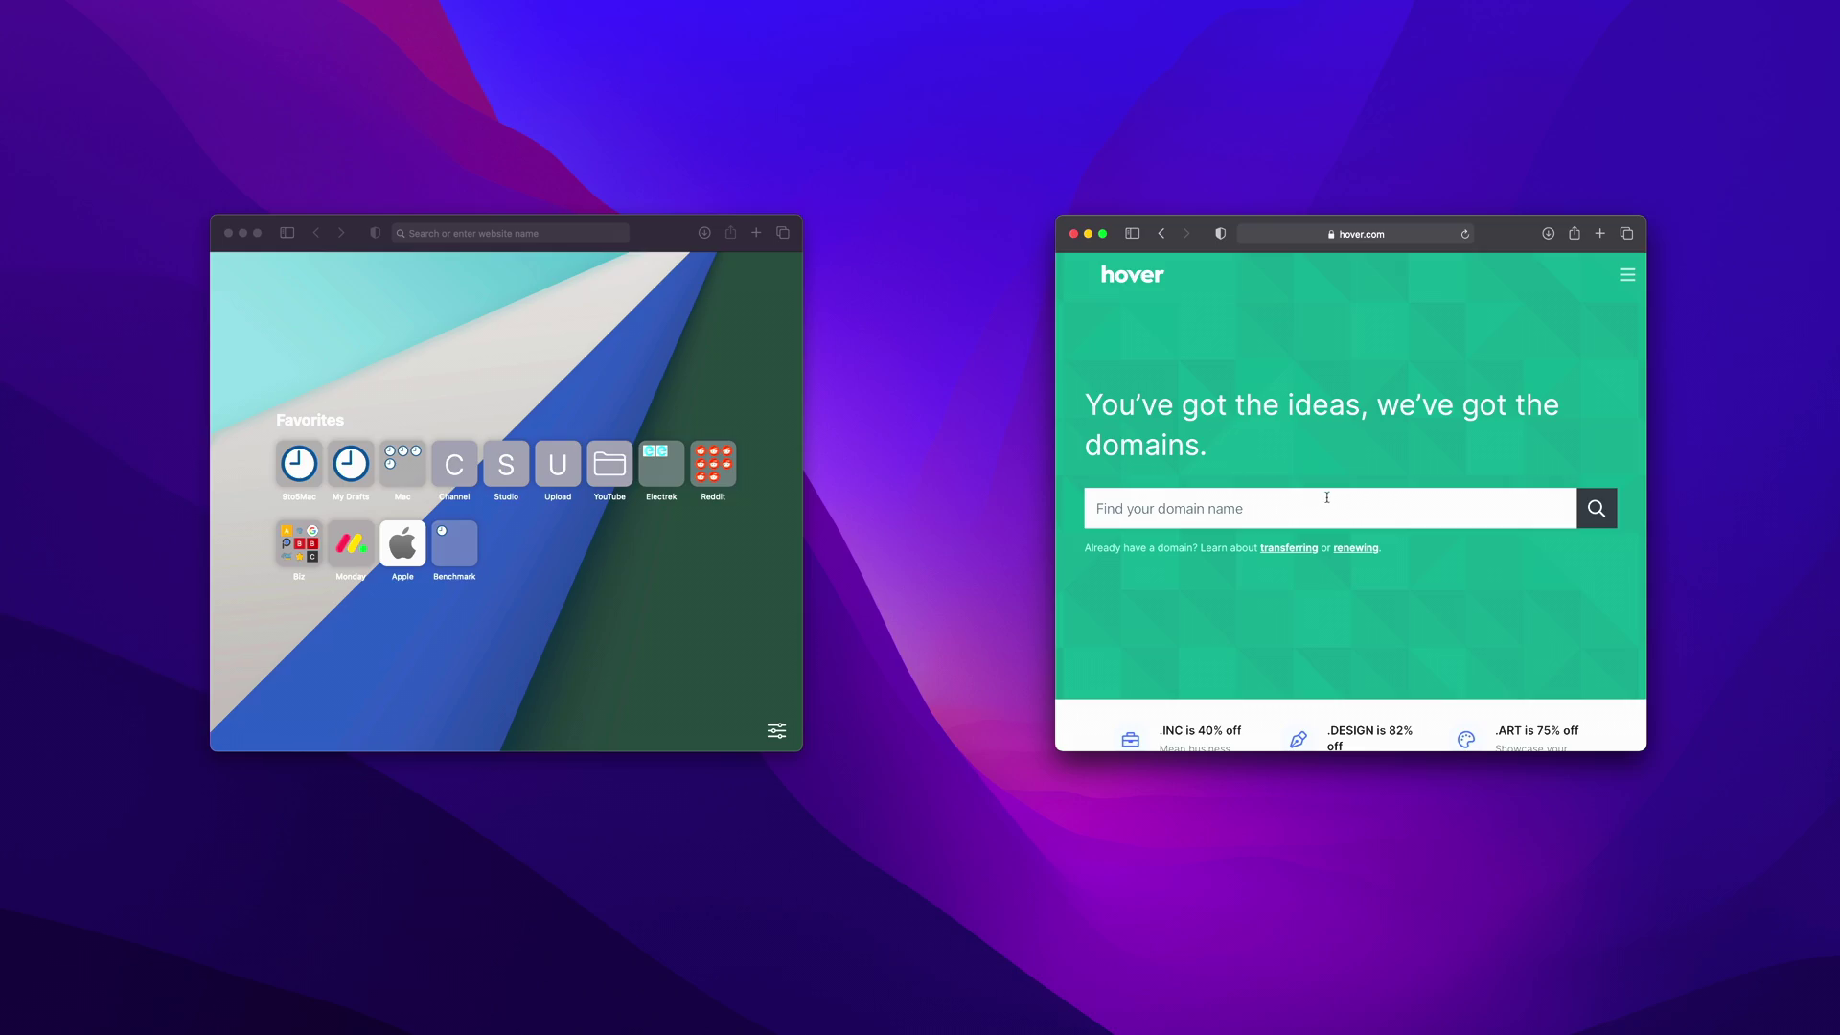
- Search for 'duckybenjamin', buy duckybenjamin.com and go to its domain management overview
left_click(1324, 495)
type("duckybenjamin")
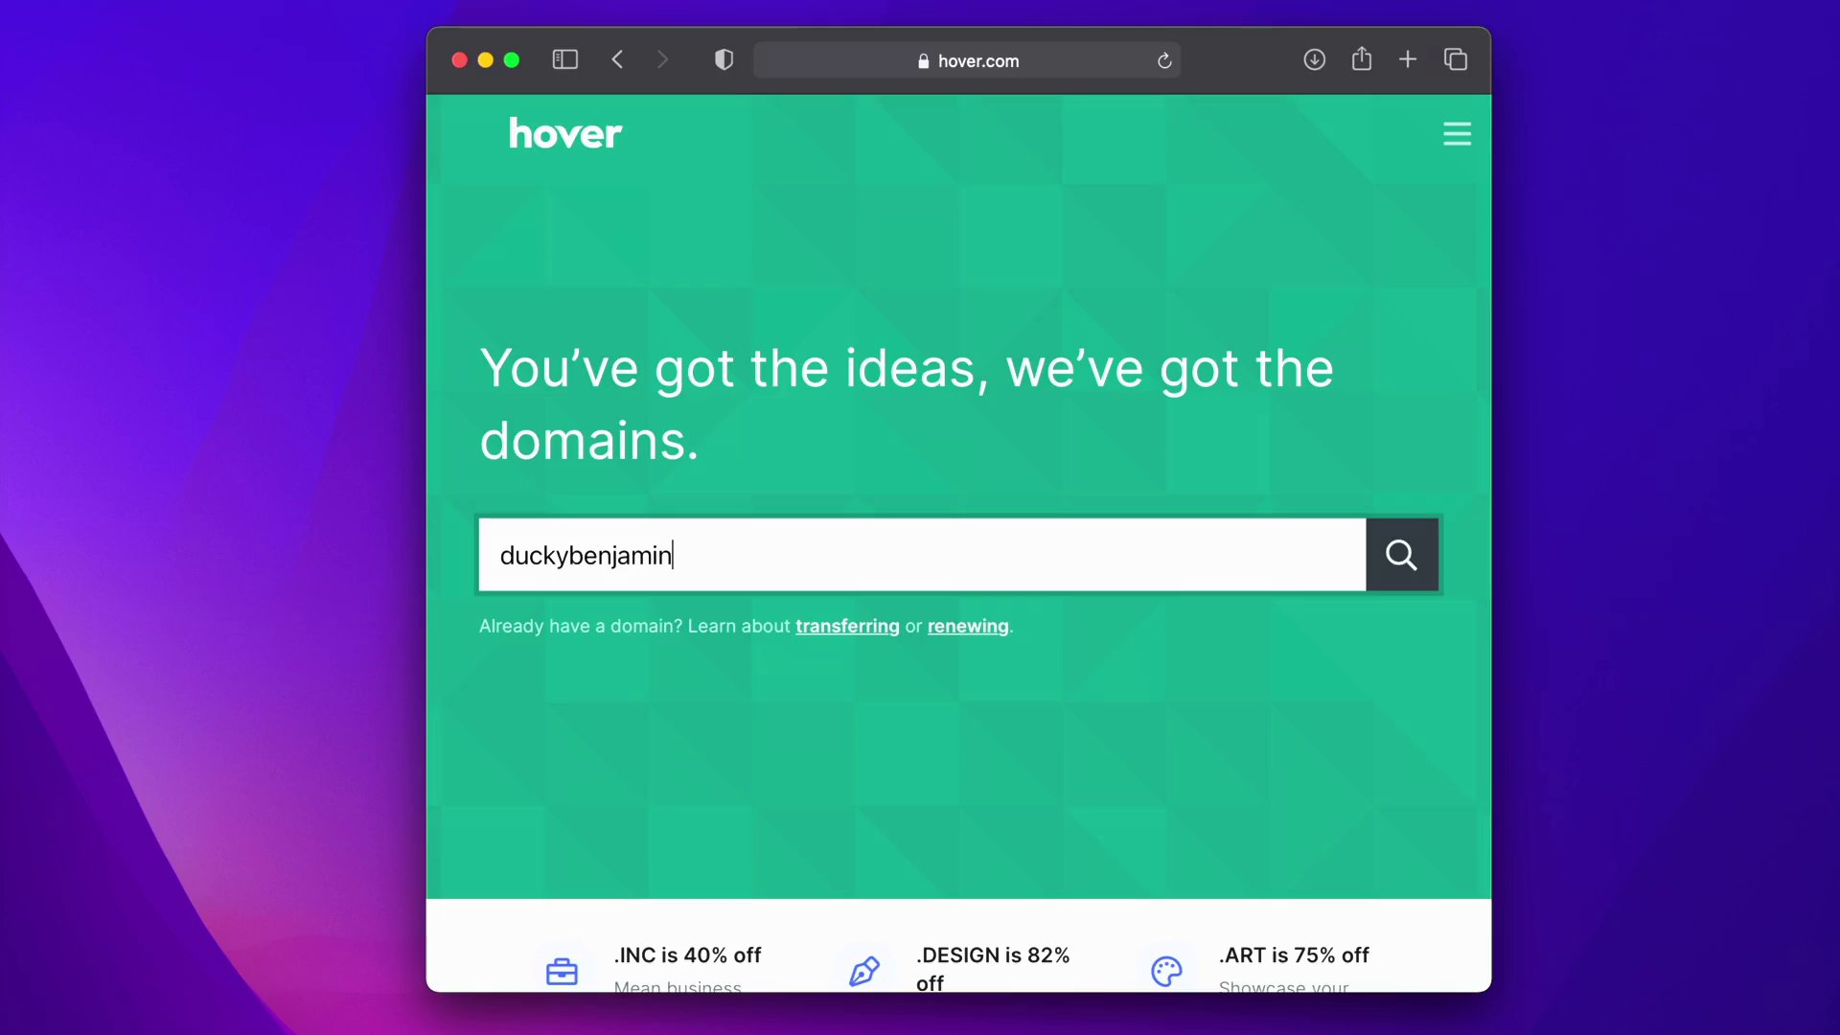
left_click(1394, 560)
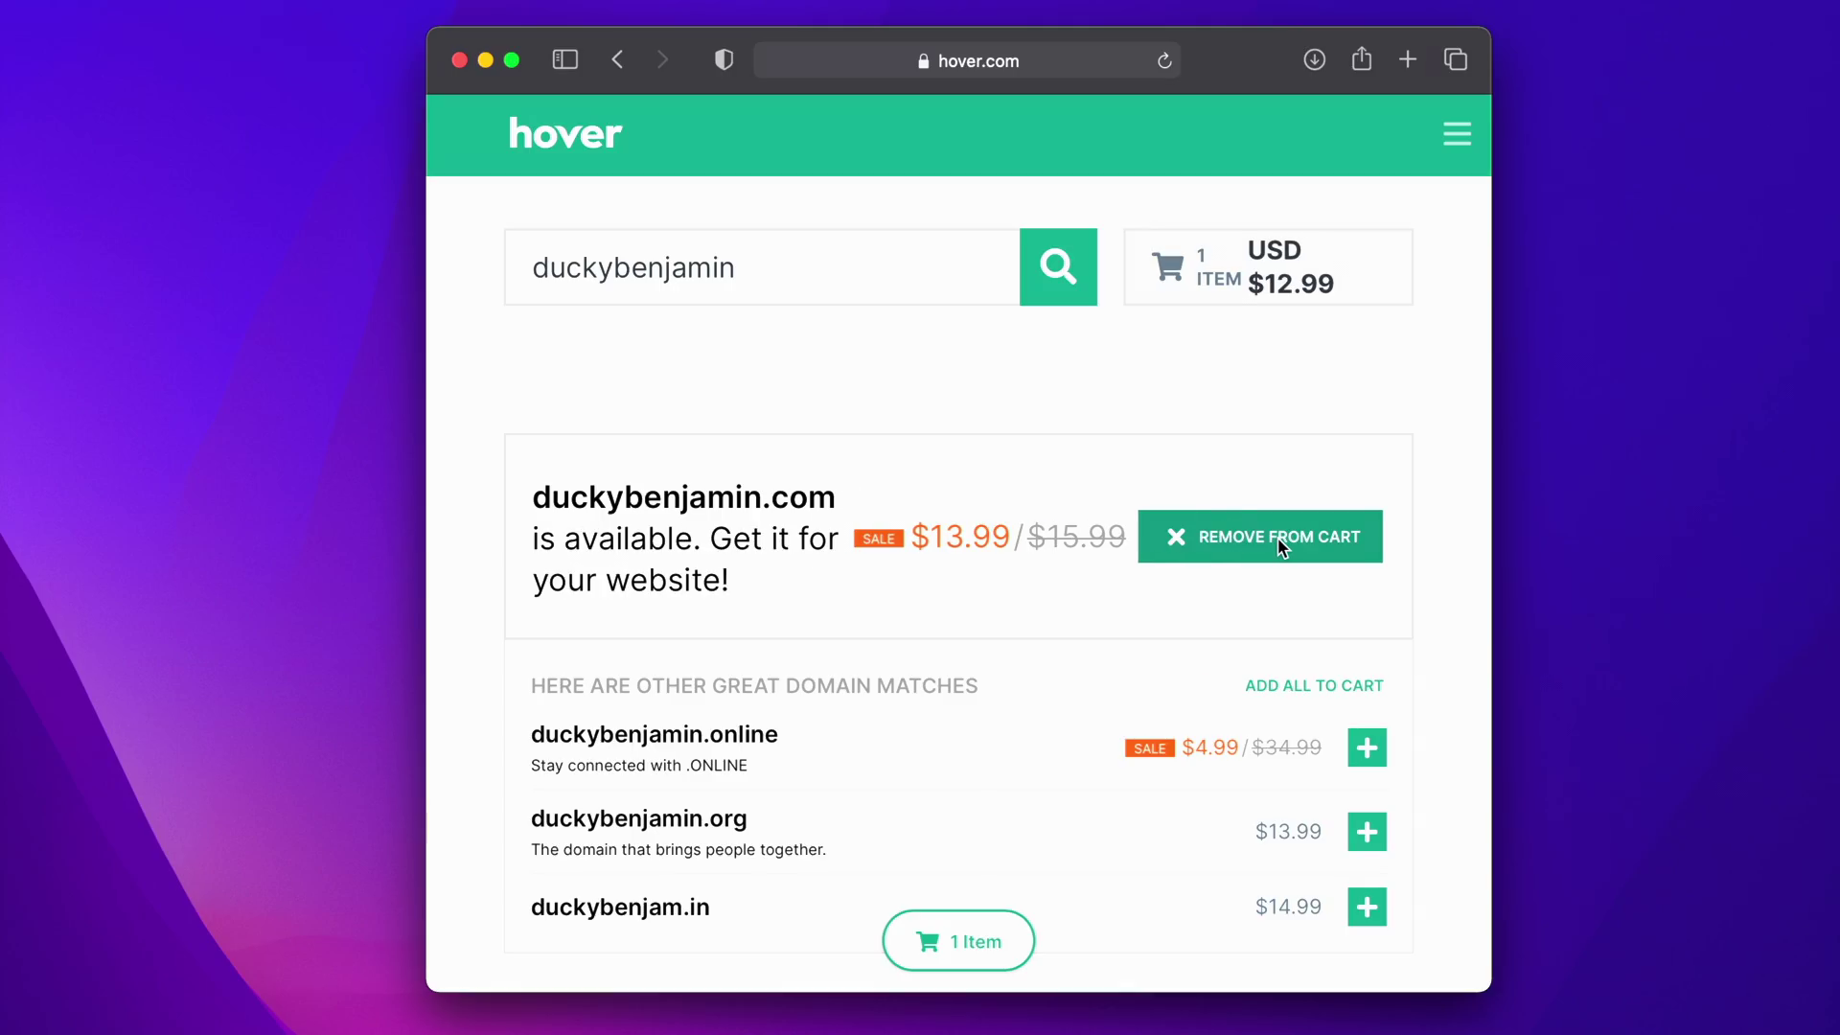
left_click(963, 941)
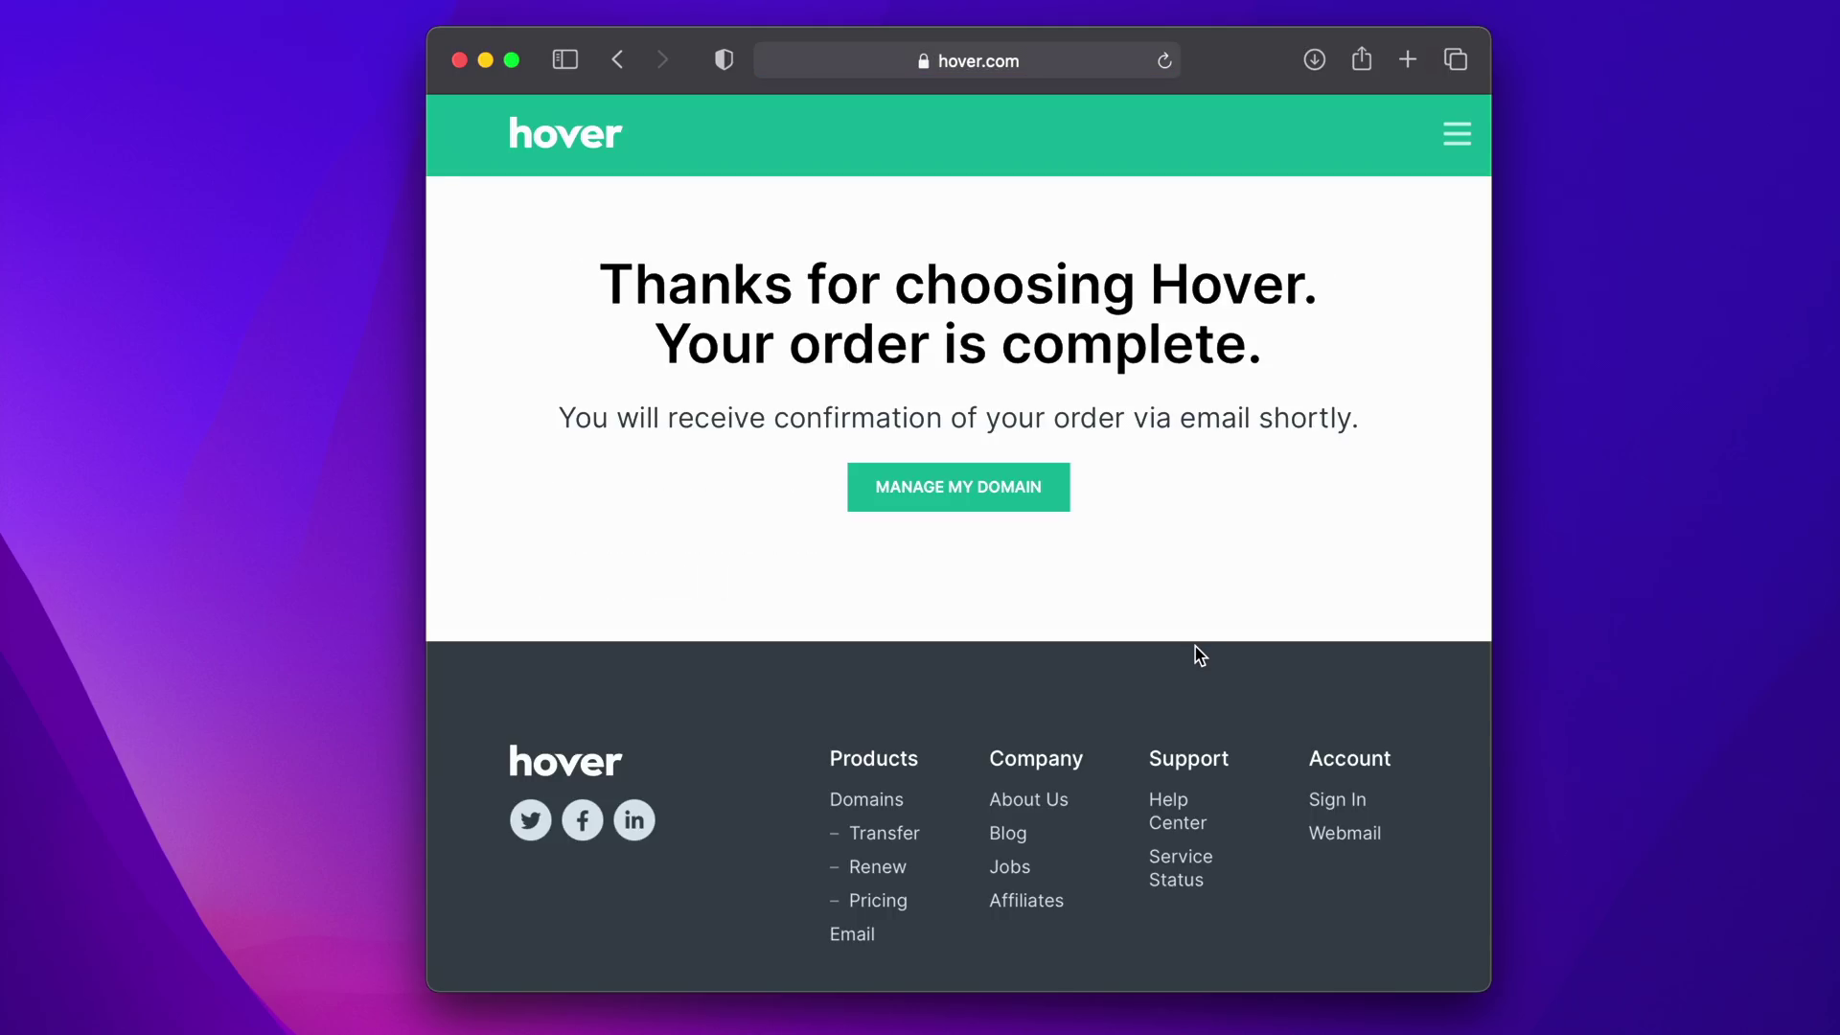
left_click(990, 491)
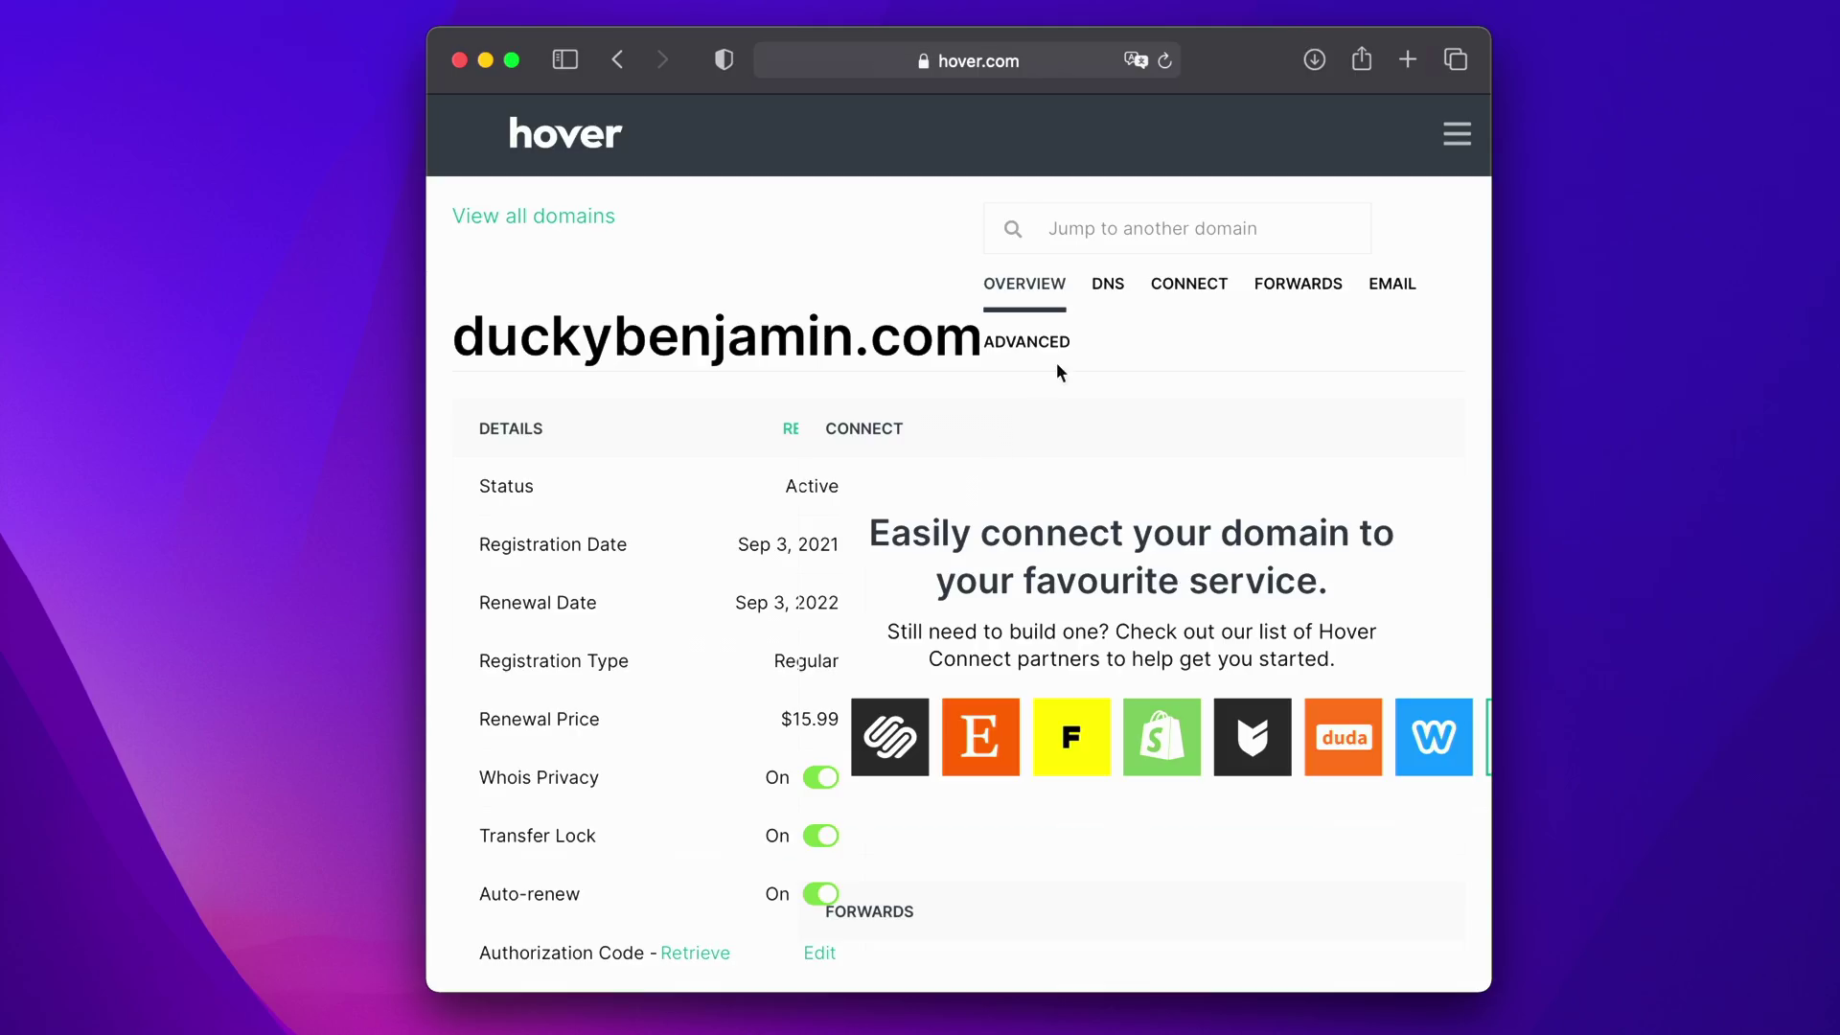
- Delete the MX and CNAME records from duckybenjamin.com's DNS, keeping the two A records
left_click(1110, 288)
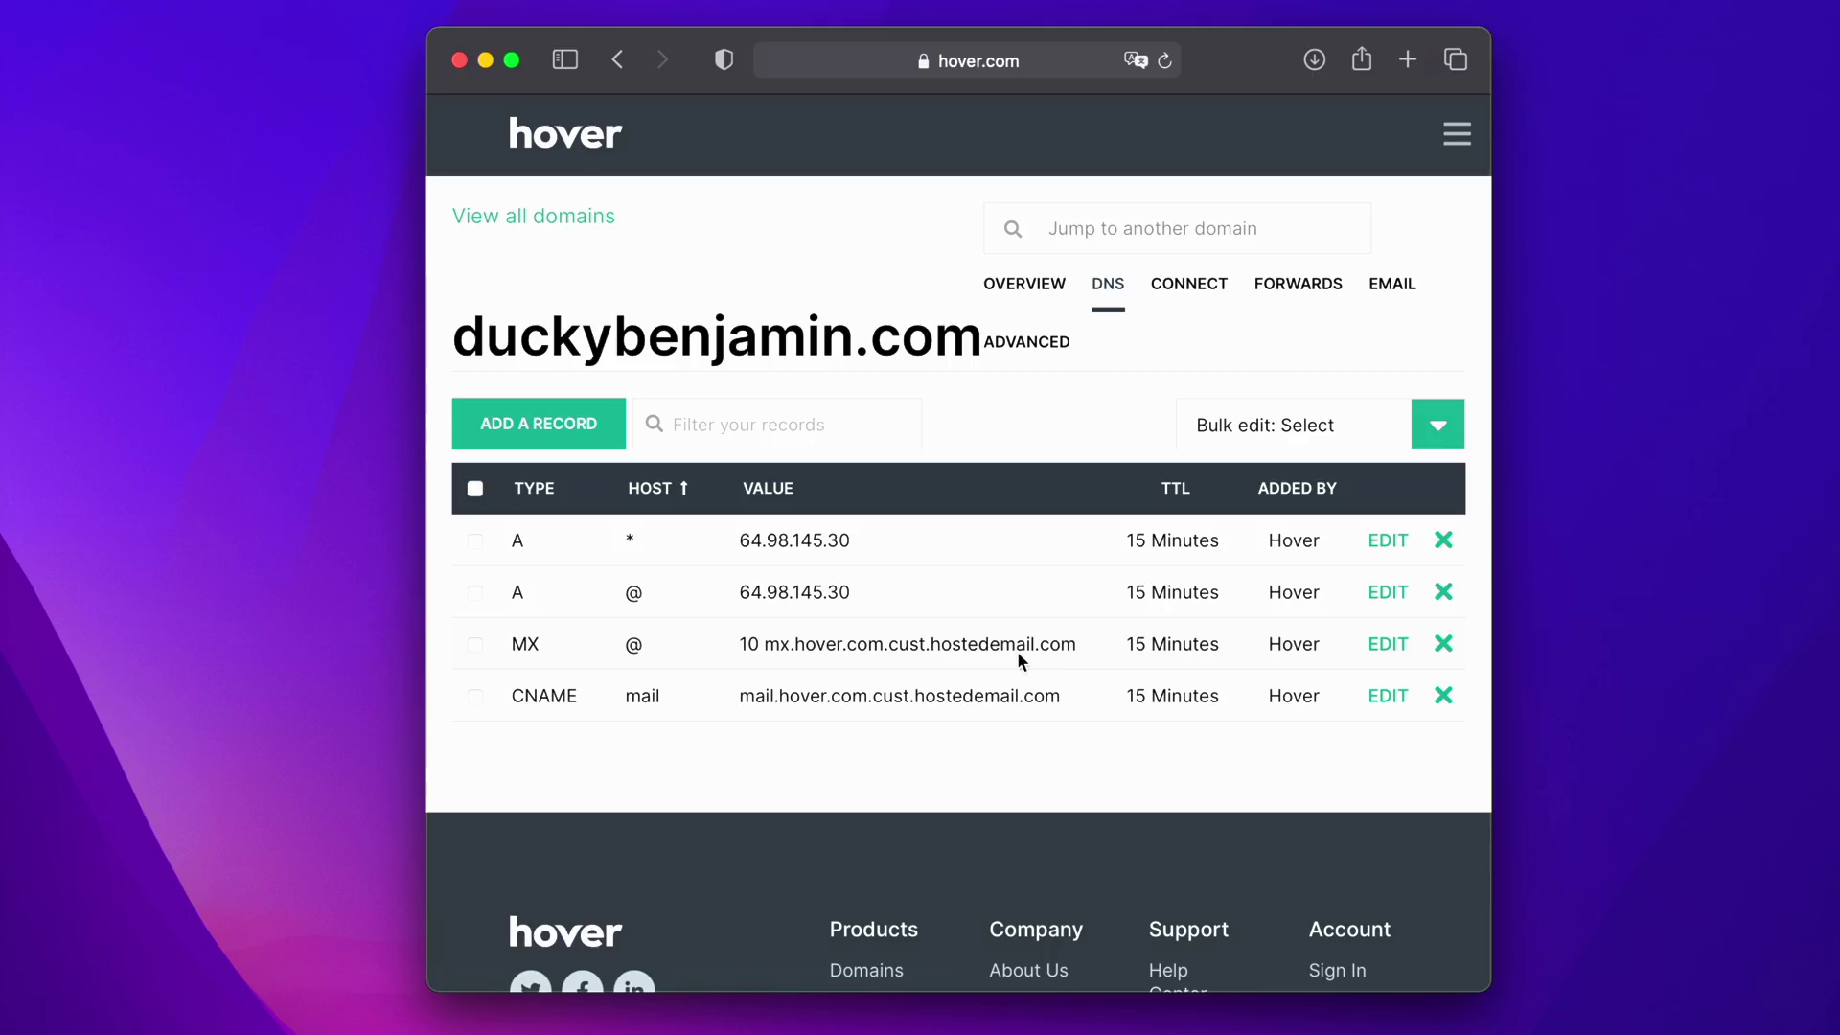
left_click(1443, 644)
left_click(1365, 395)
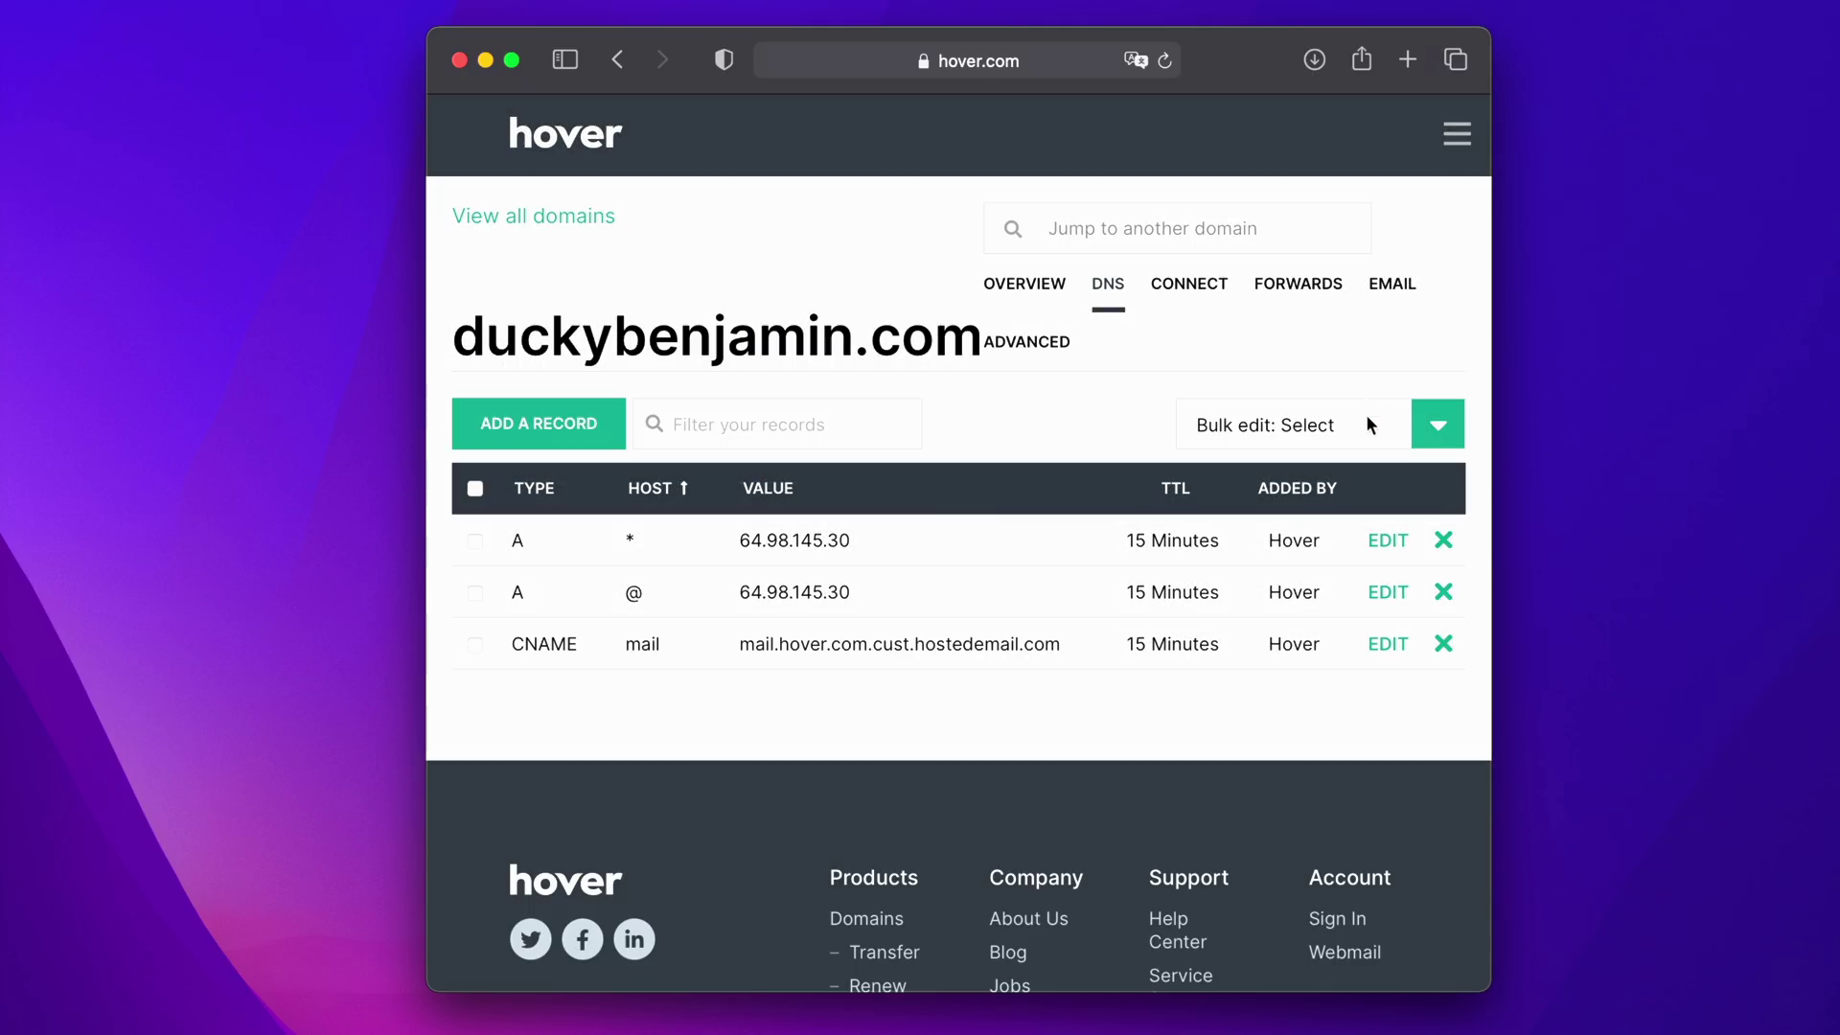
left_click(1443, 644)
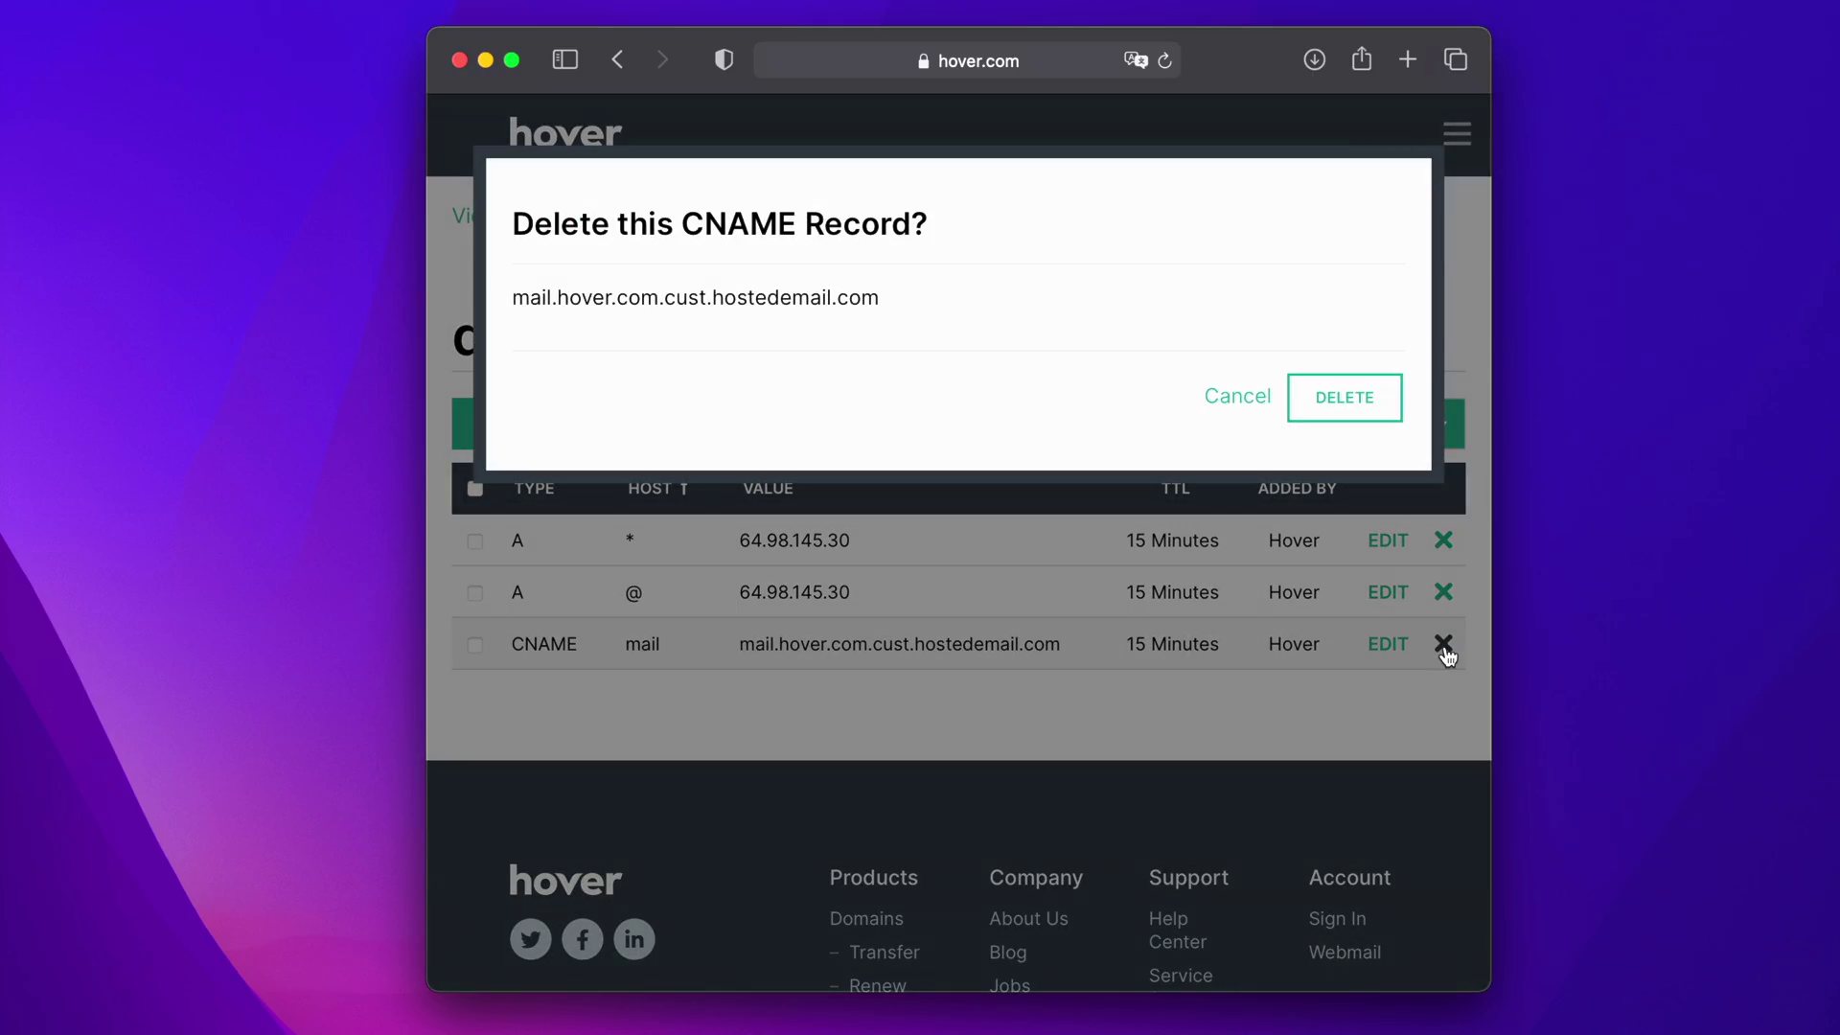
left_click(1370, 405)
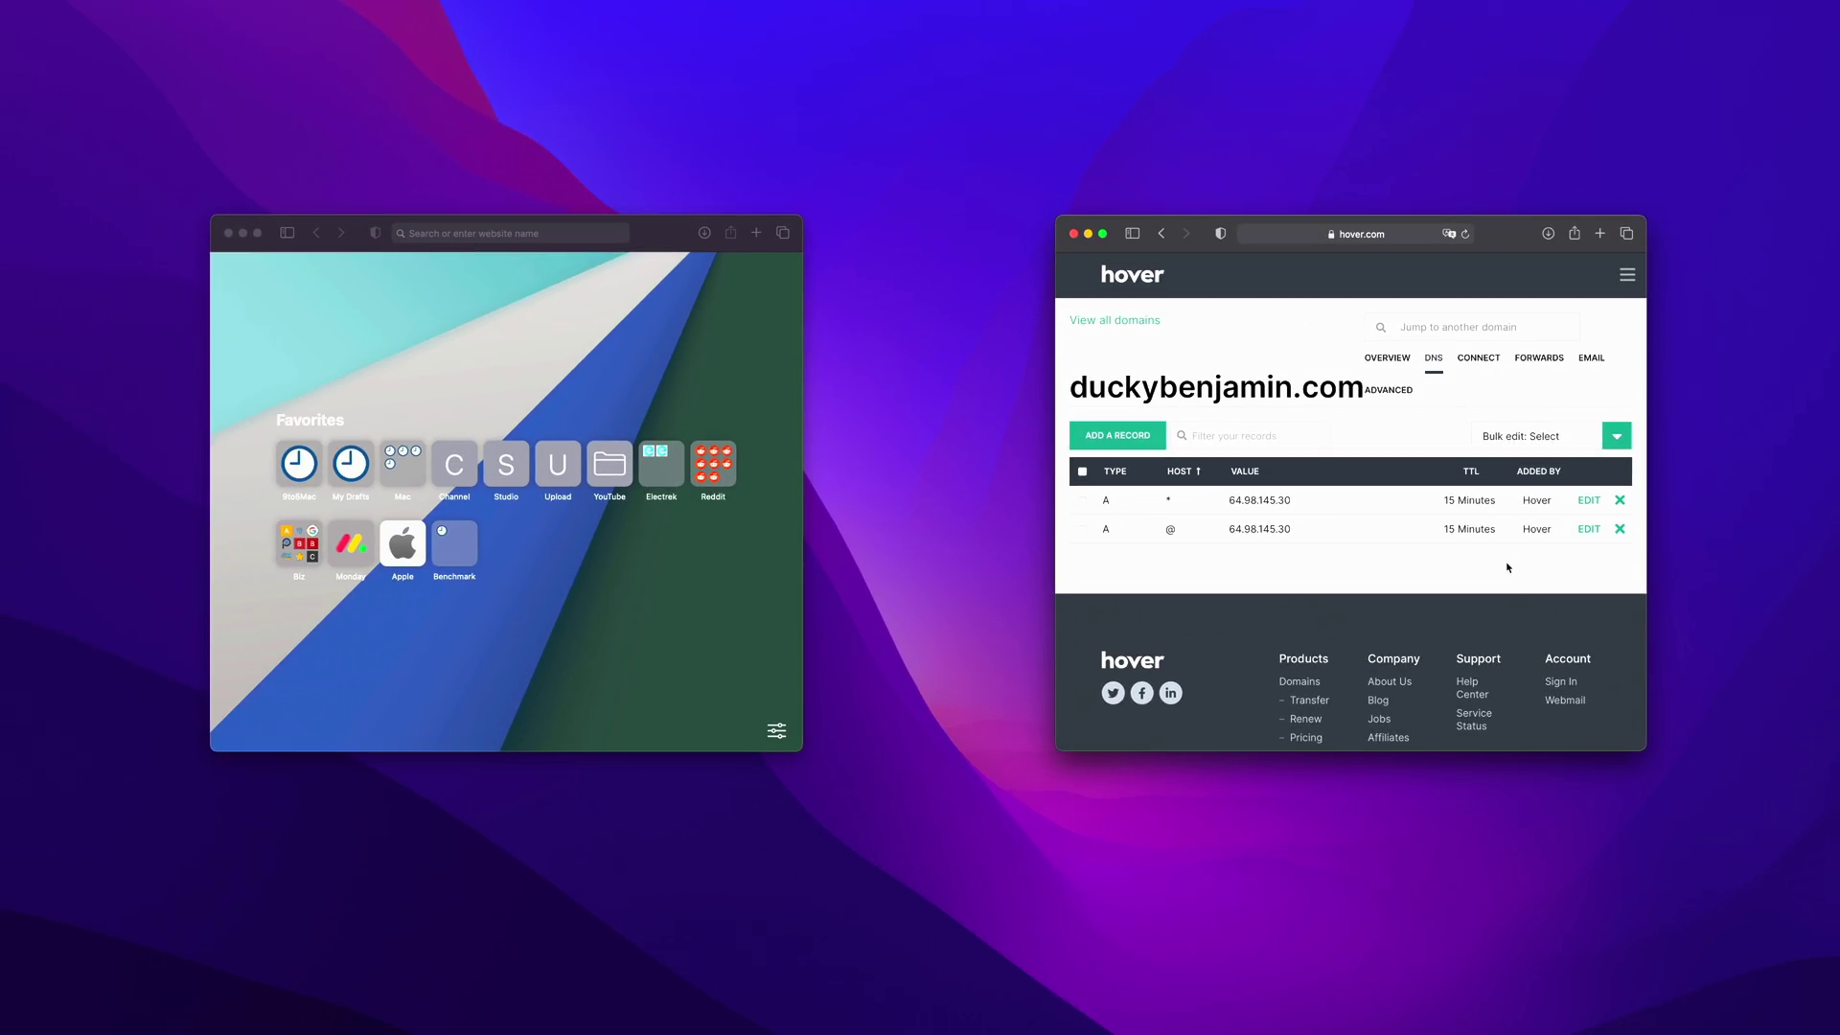
left_click(668, 573)
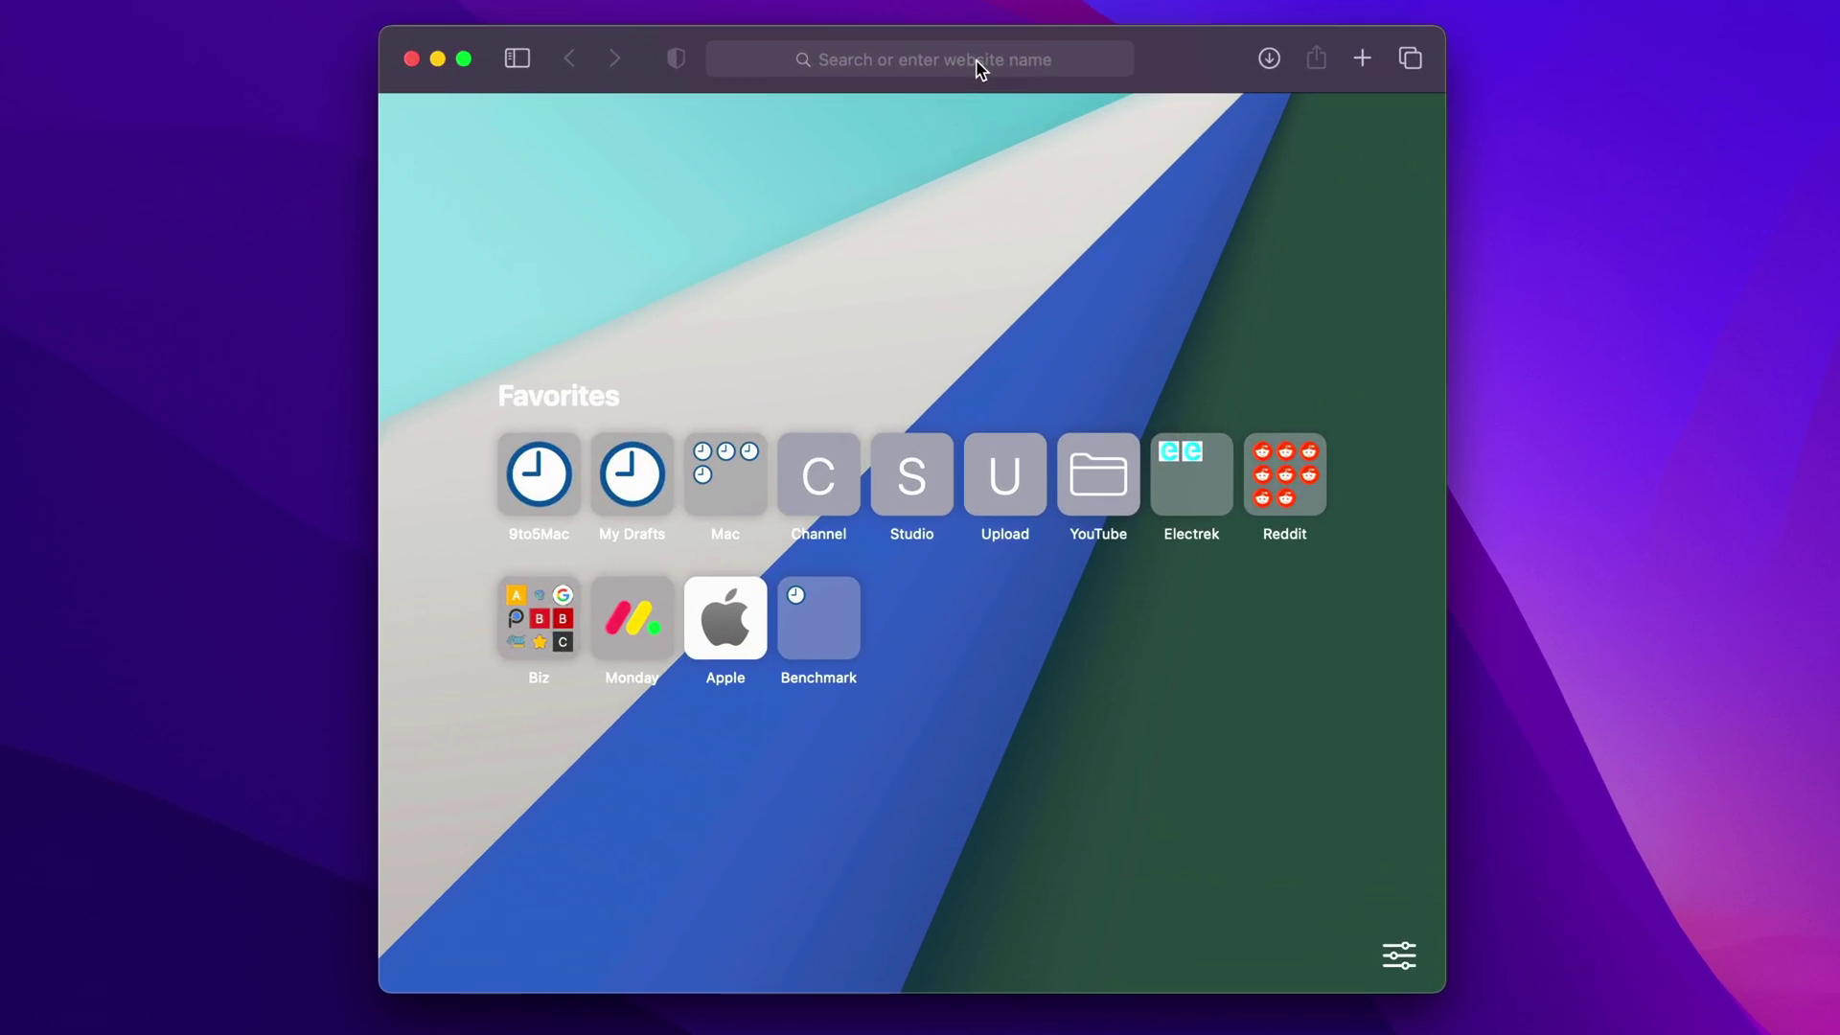
left_click(542, 234)
type("http://beta.icloud.com")
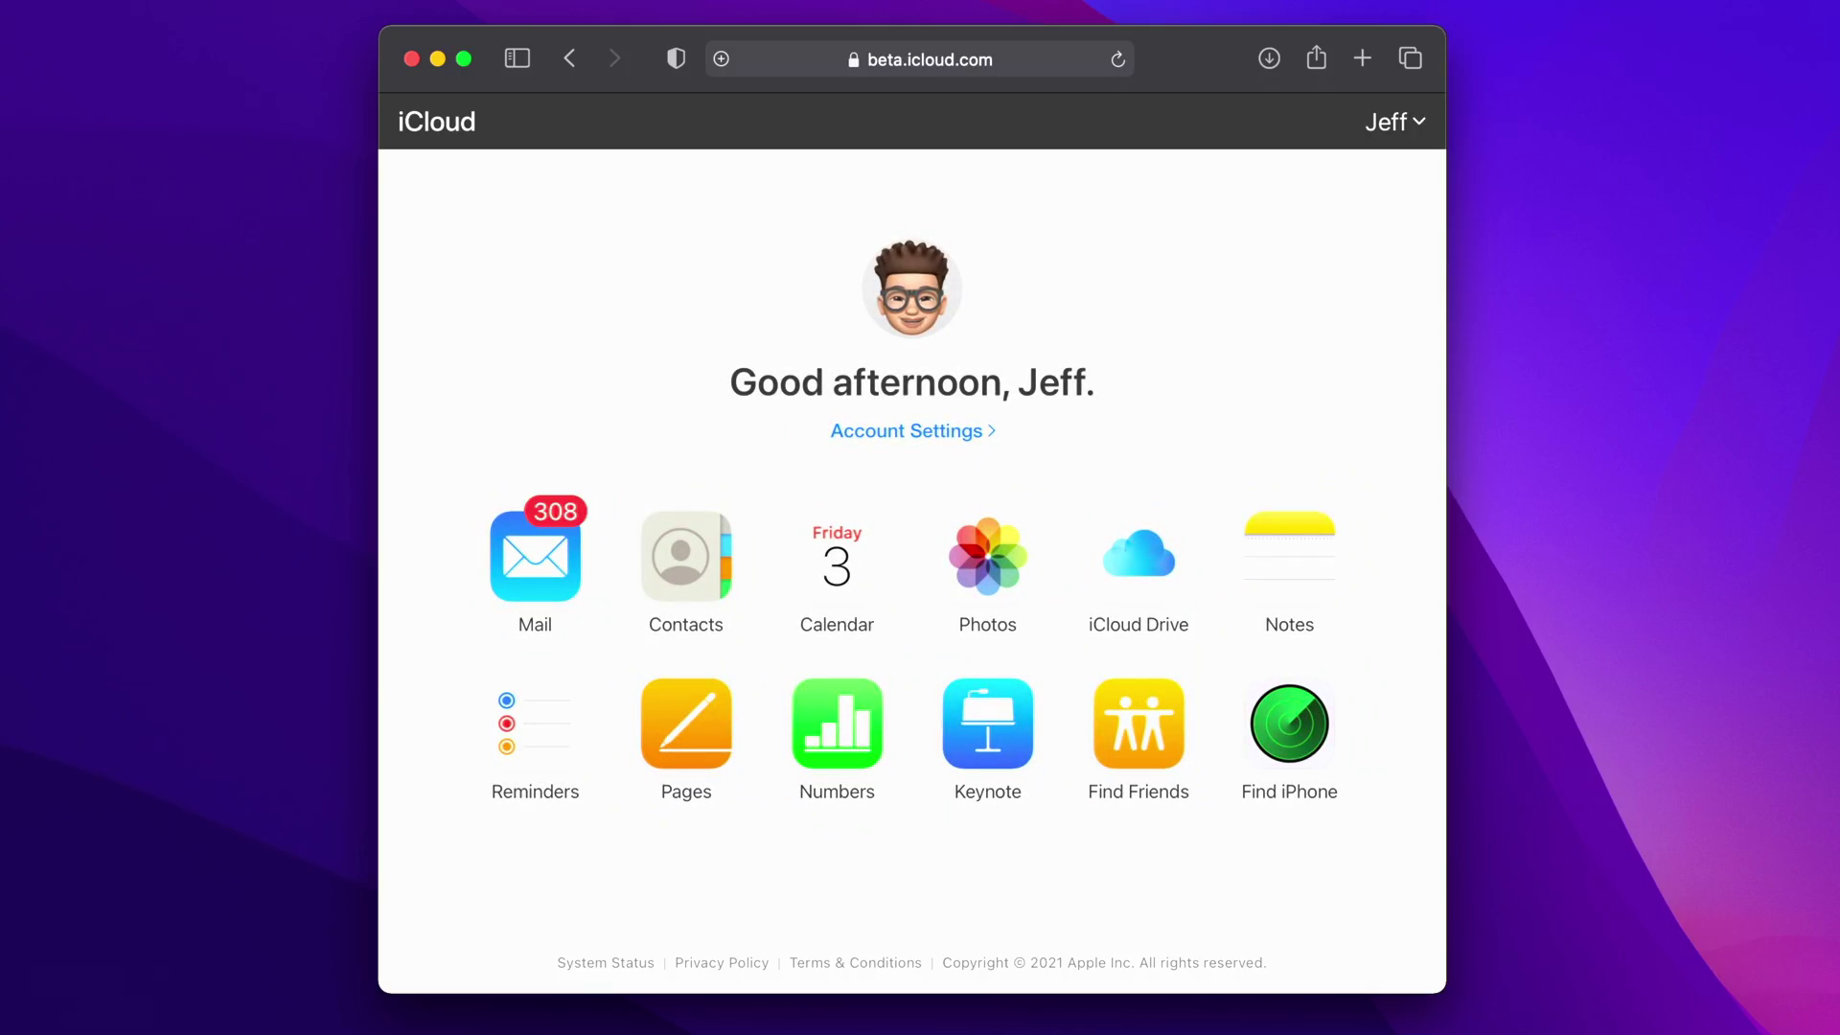
- From iCloud Account Settings, start managing a Custom Email Domain
left_click(931, 436)
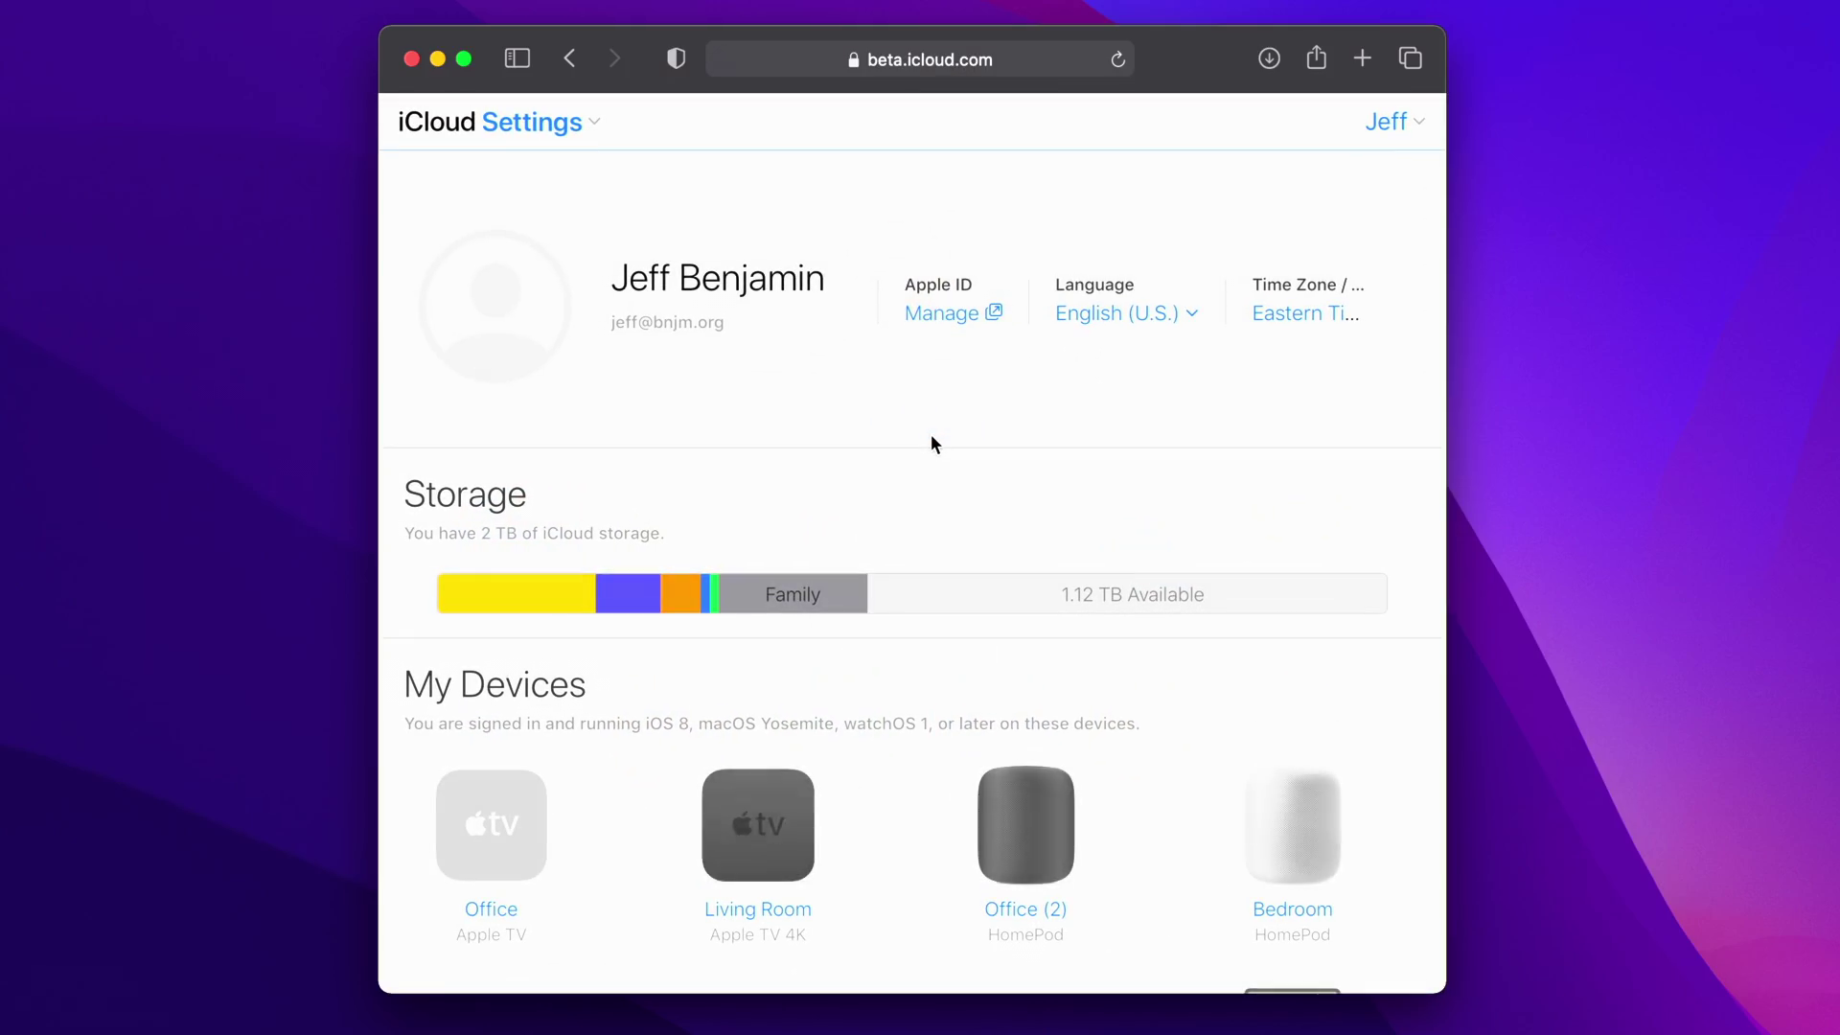
scroll(850, 479, "down", 15)
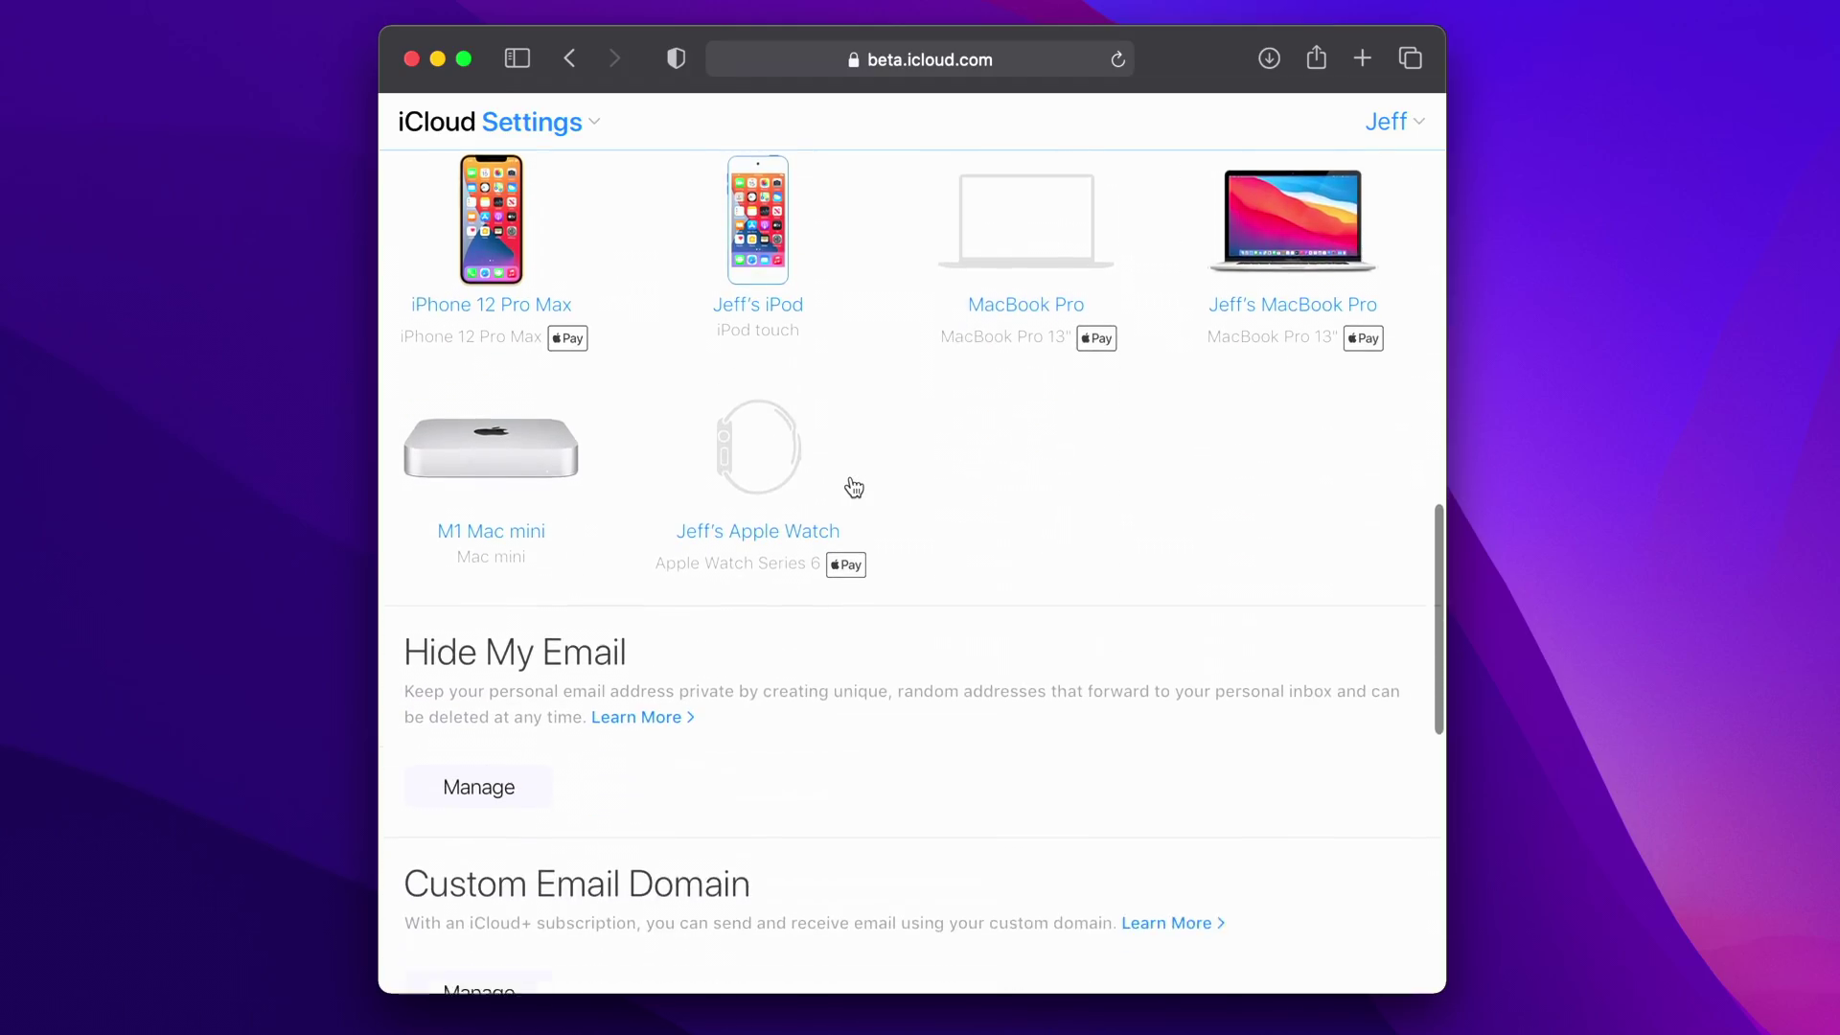
scroll(853, 487, "down", 2)
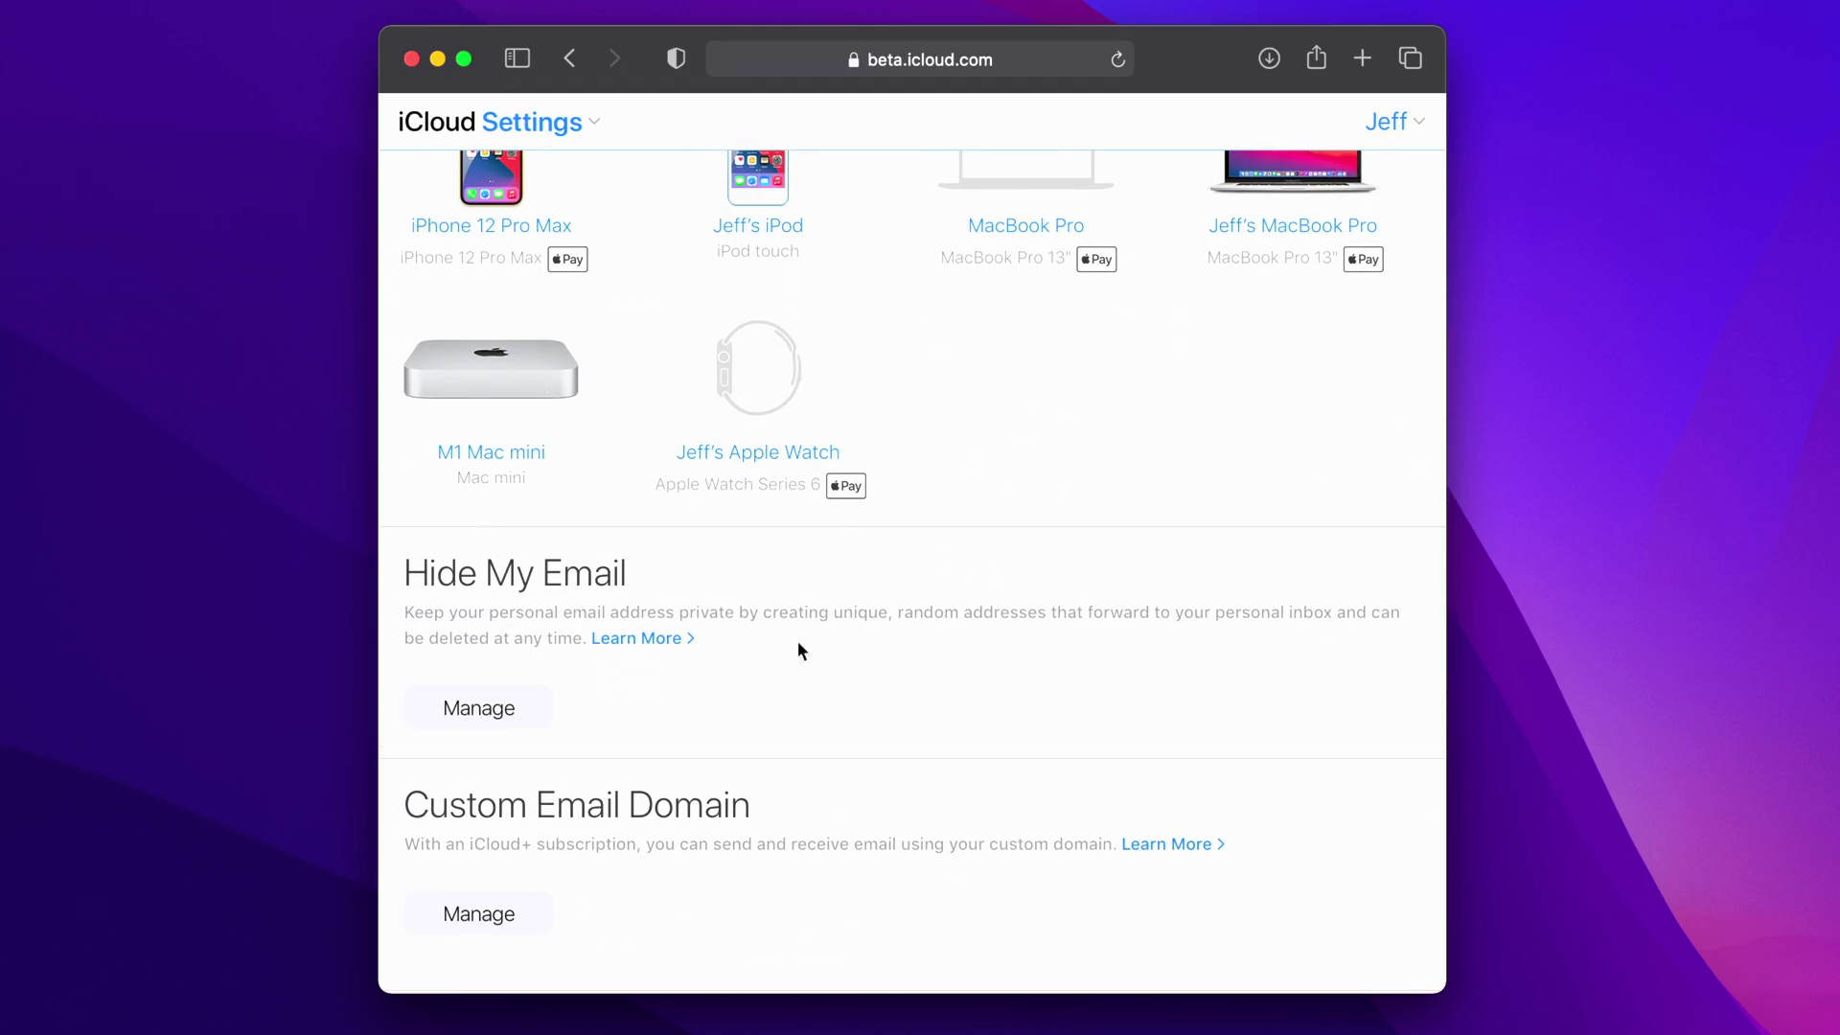
left_click(501, 915)
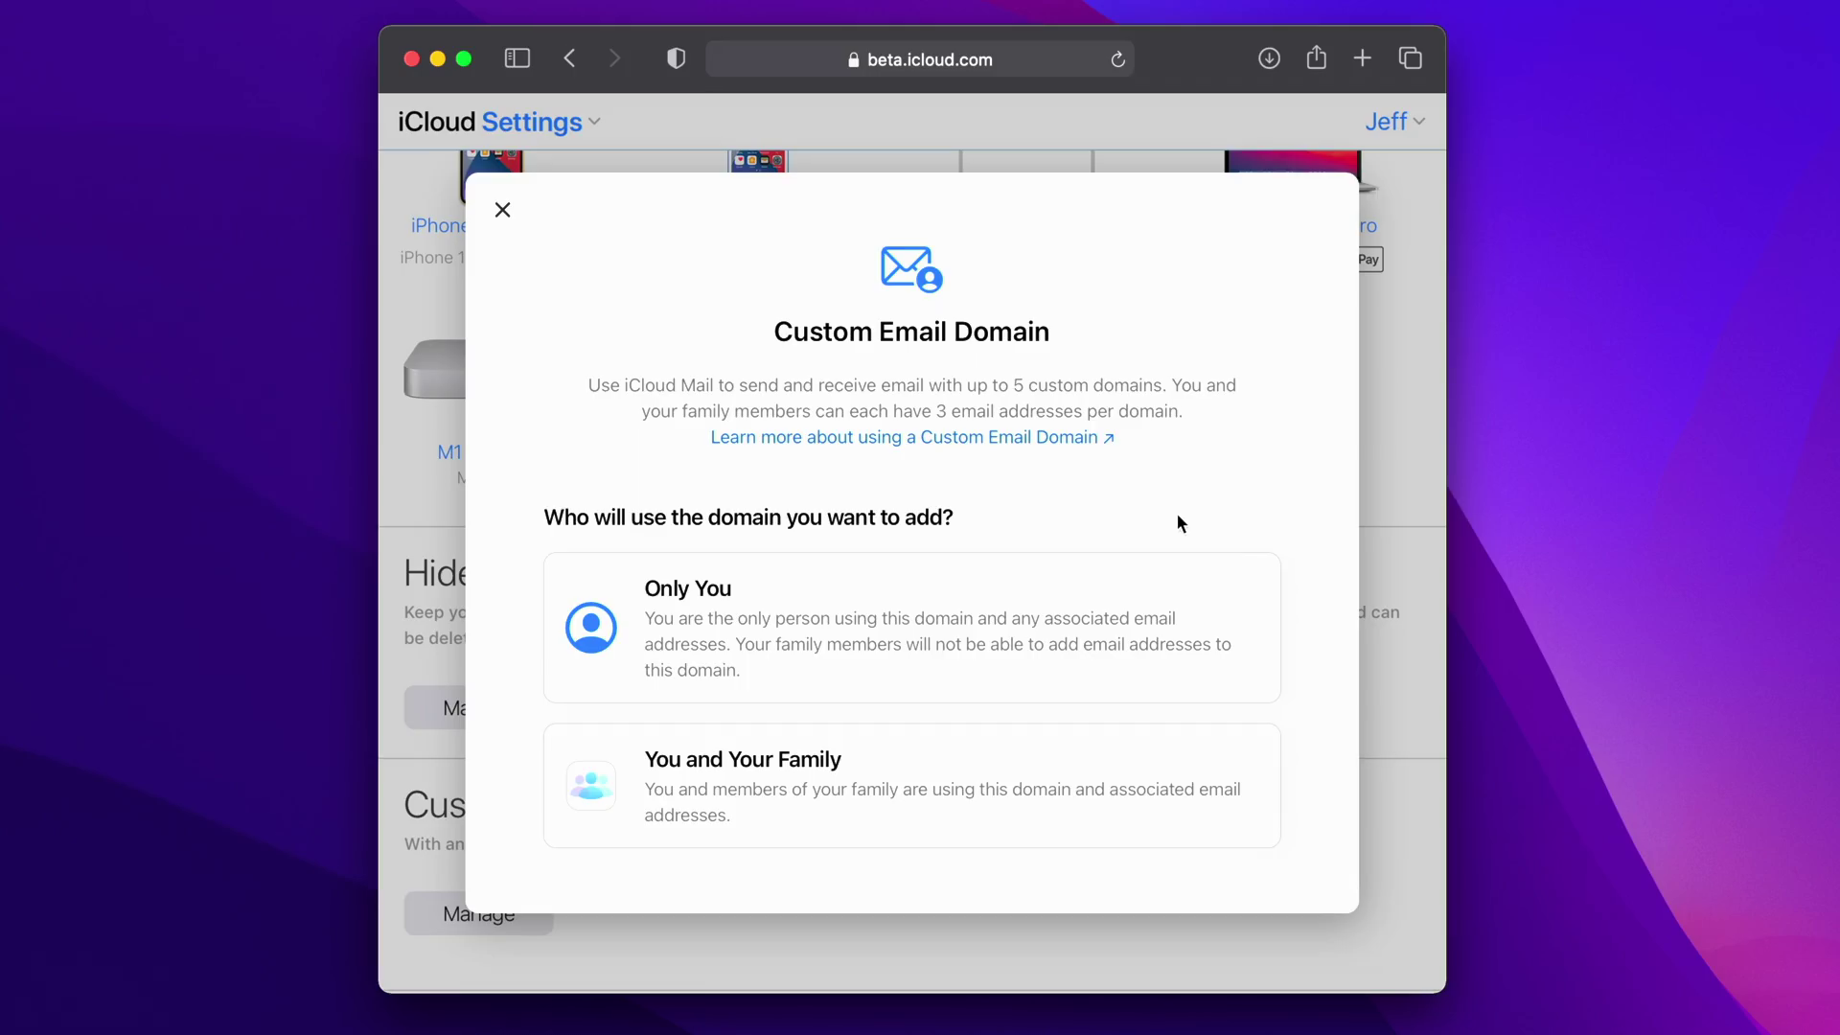
- Choose Only You and add duckybenjamin.com as the custom email domain
left_click(990, 589)
left_click(989, 579)
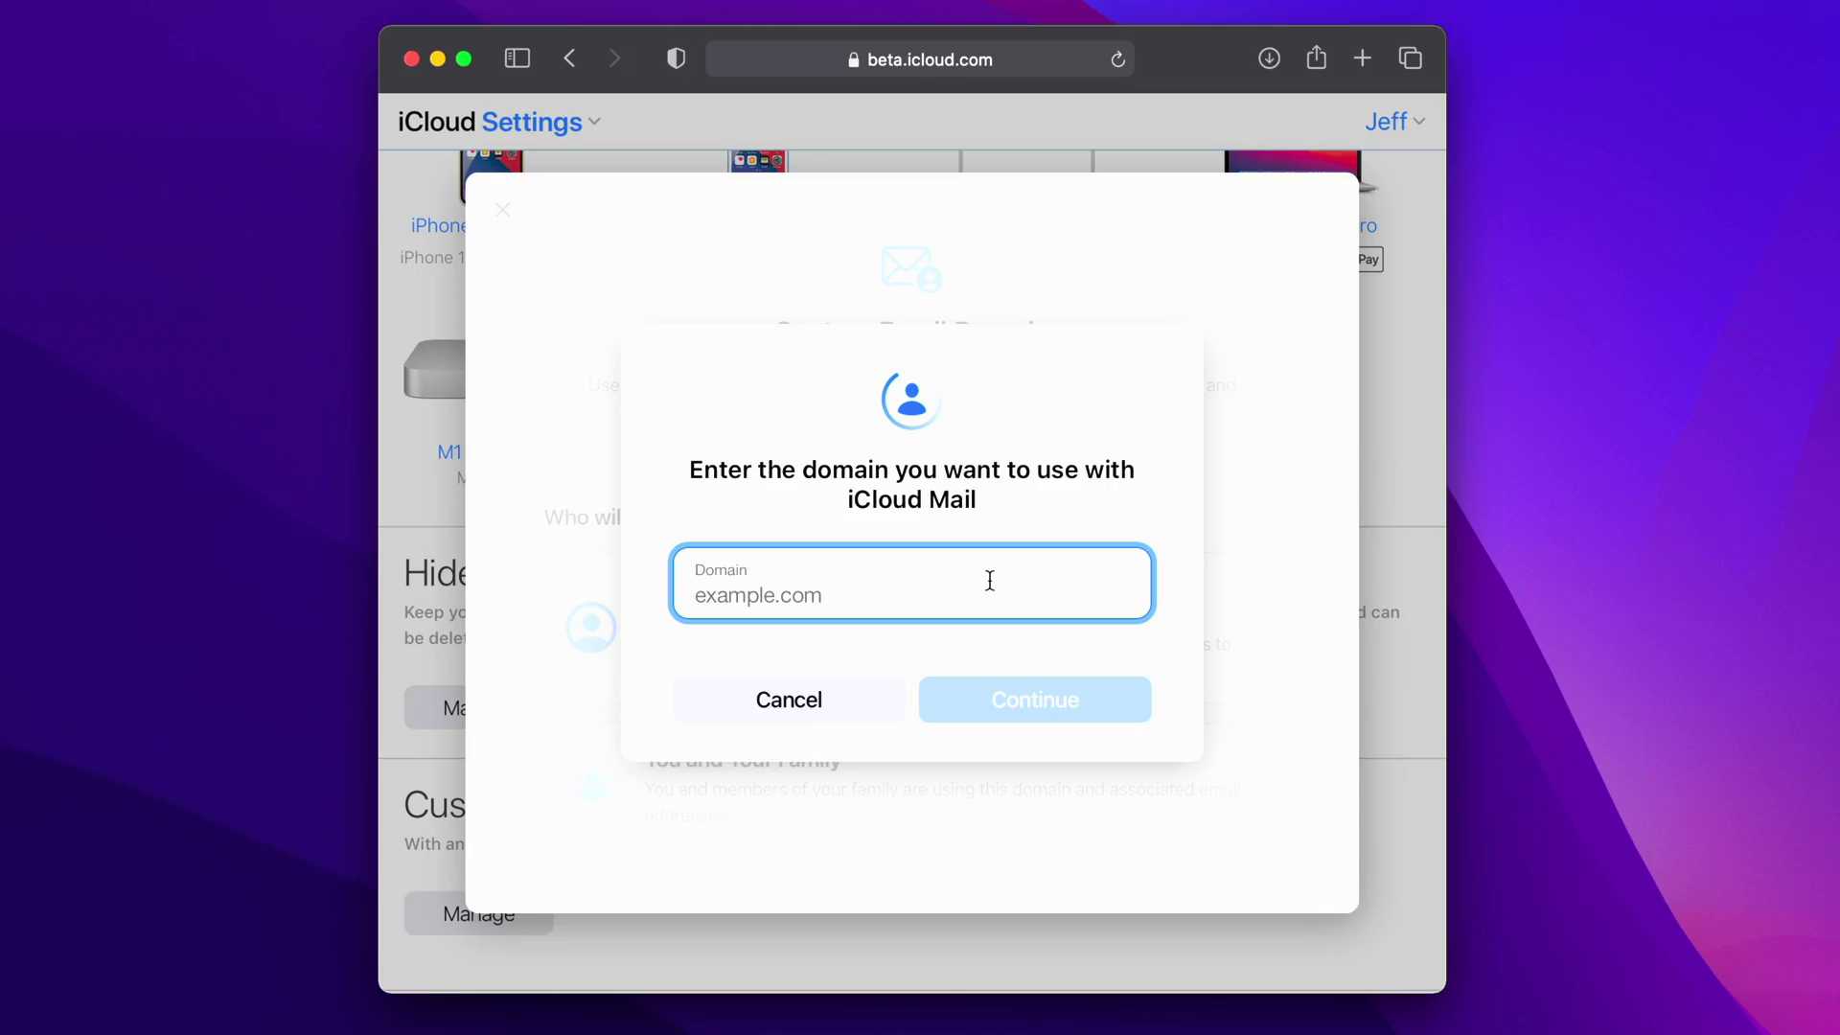
type("duckybenja")
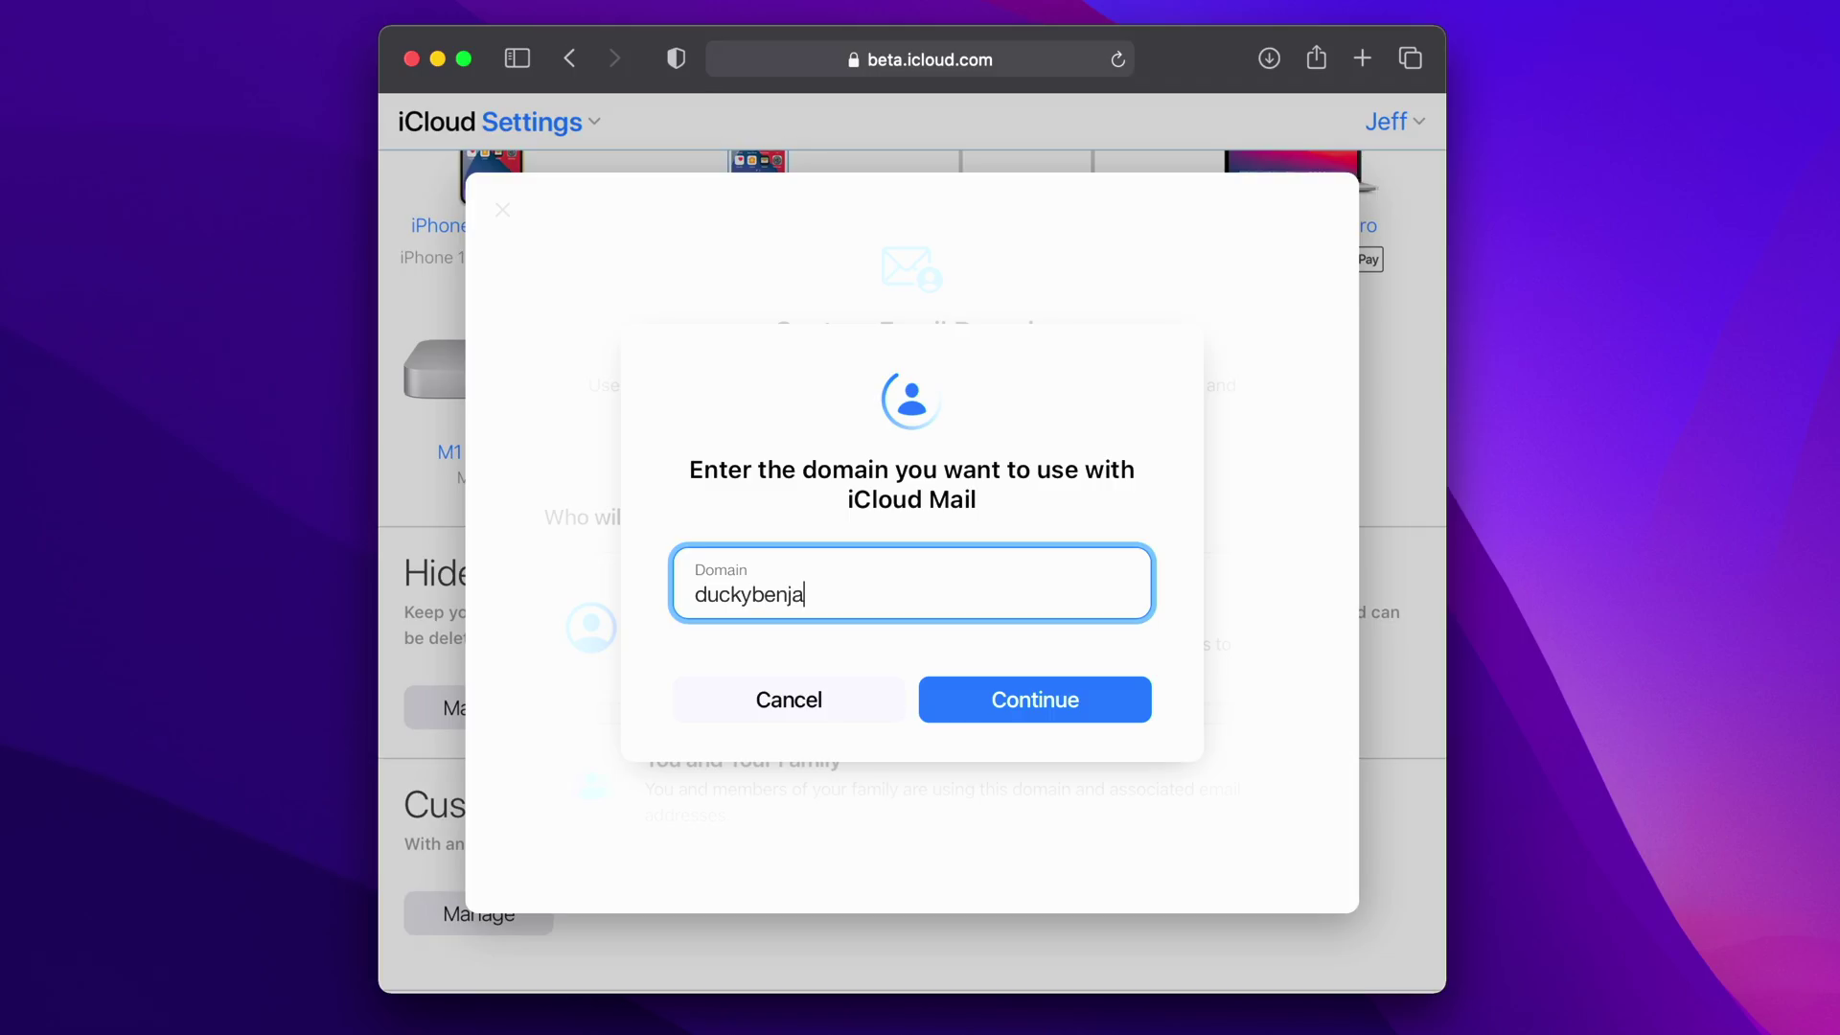
type("min.com")
left_click(1049, 703)
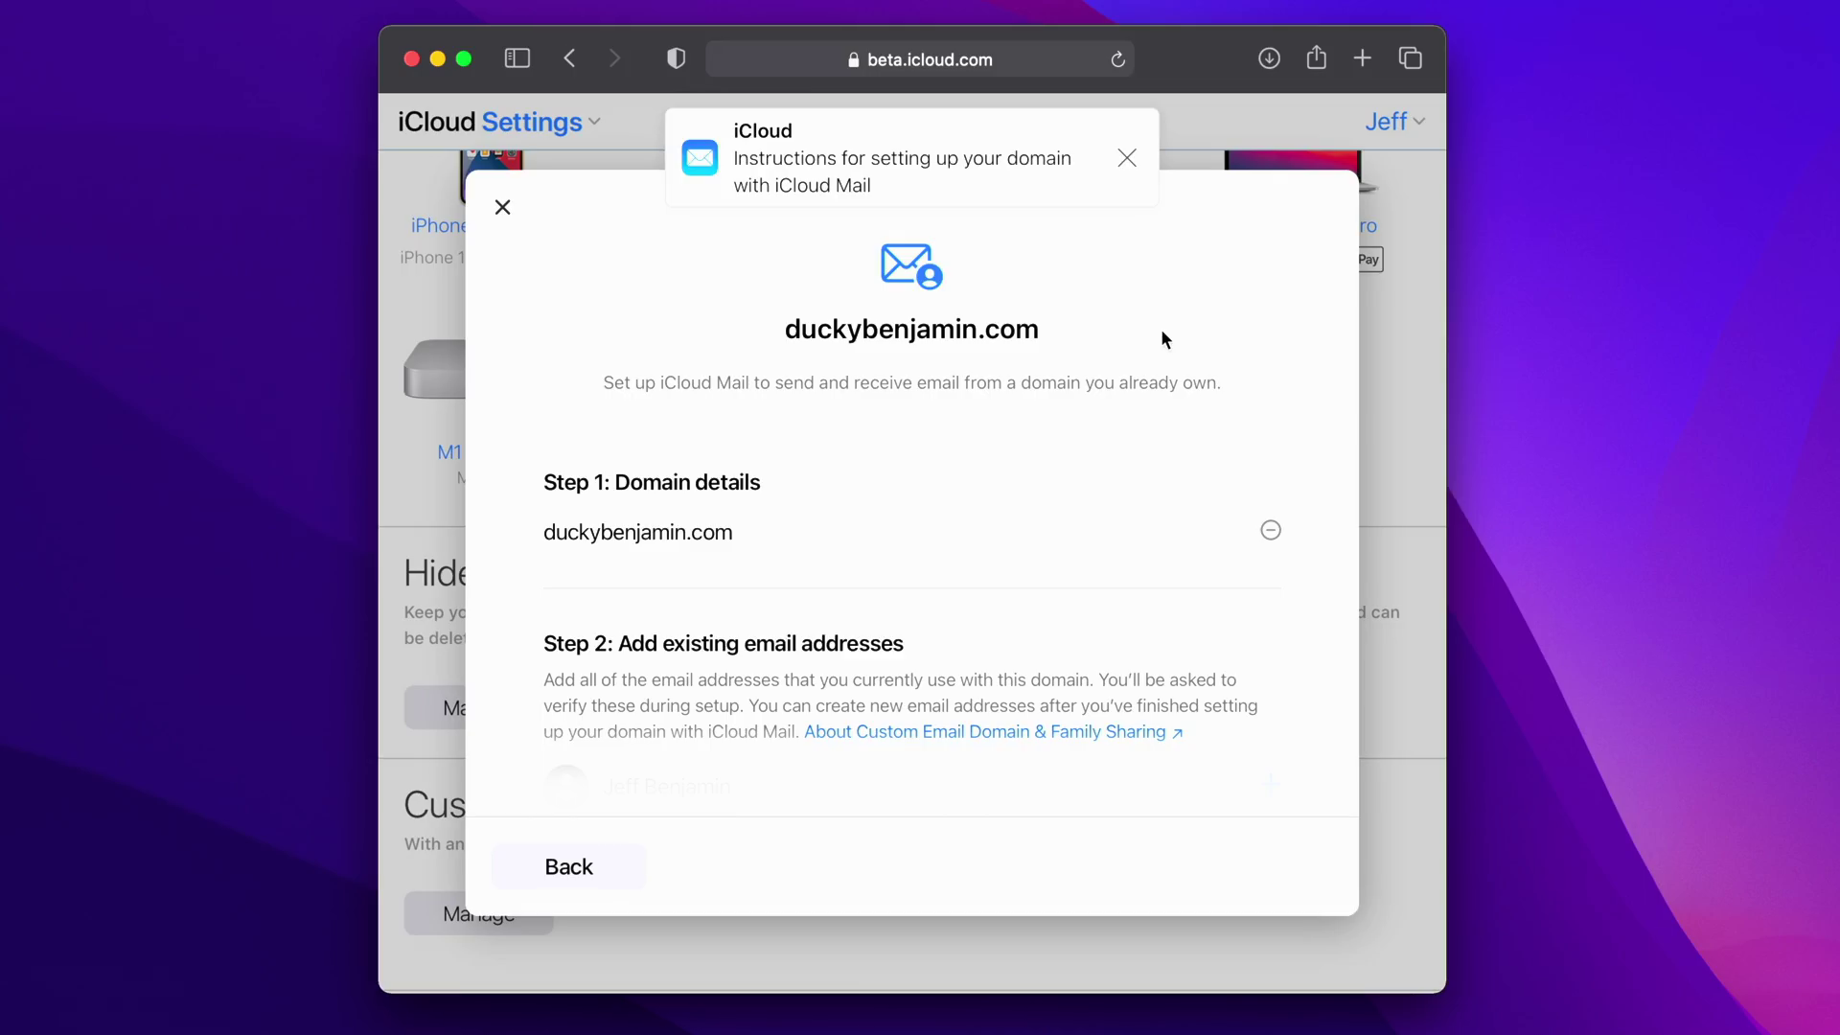
- Skip adding existing email addresses and bring up the records to update at the registrar
scroll(941, 548, "down", 5)
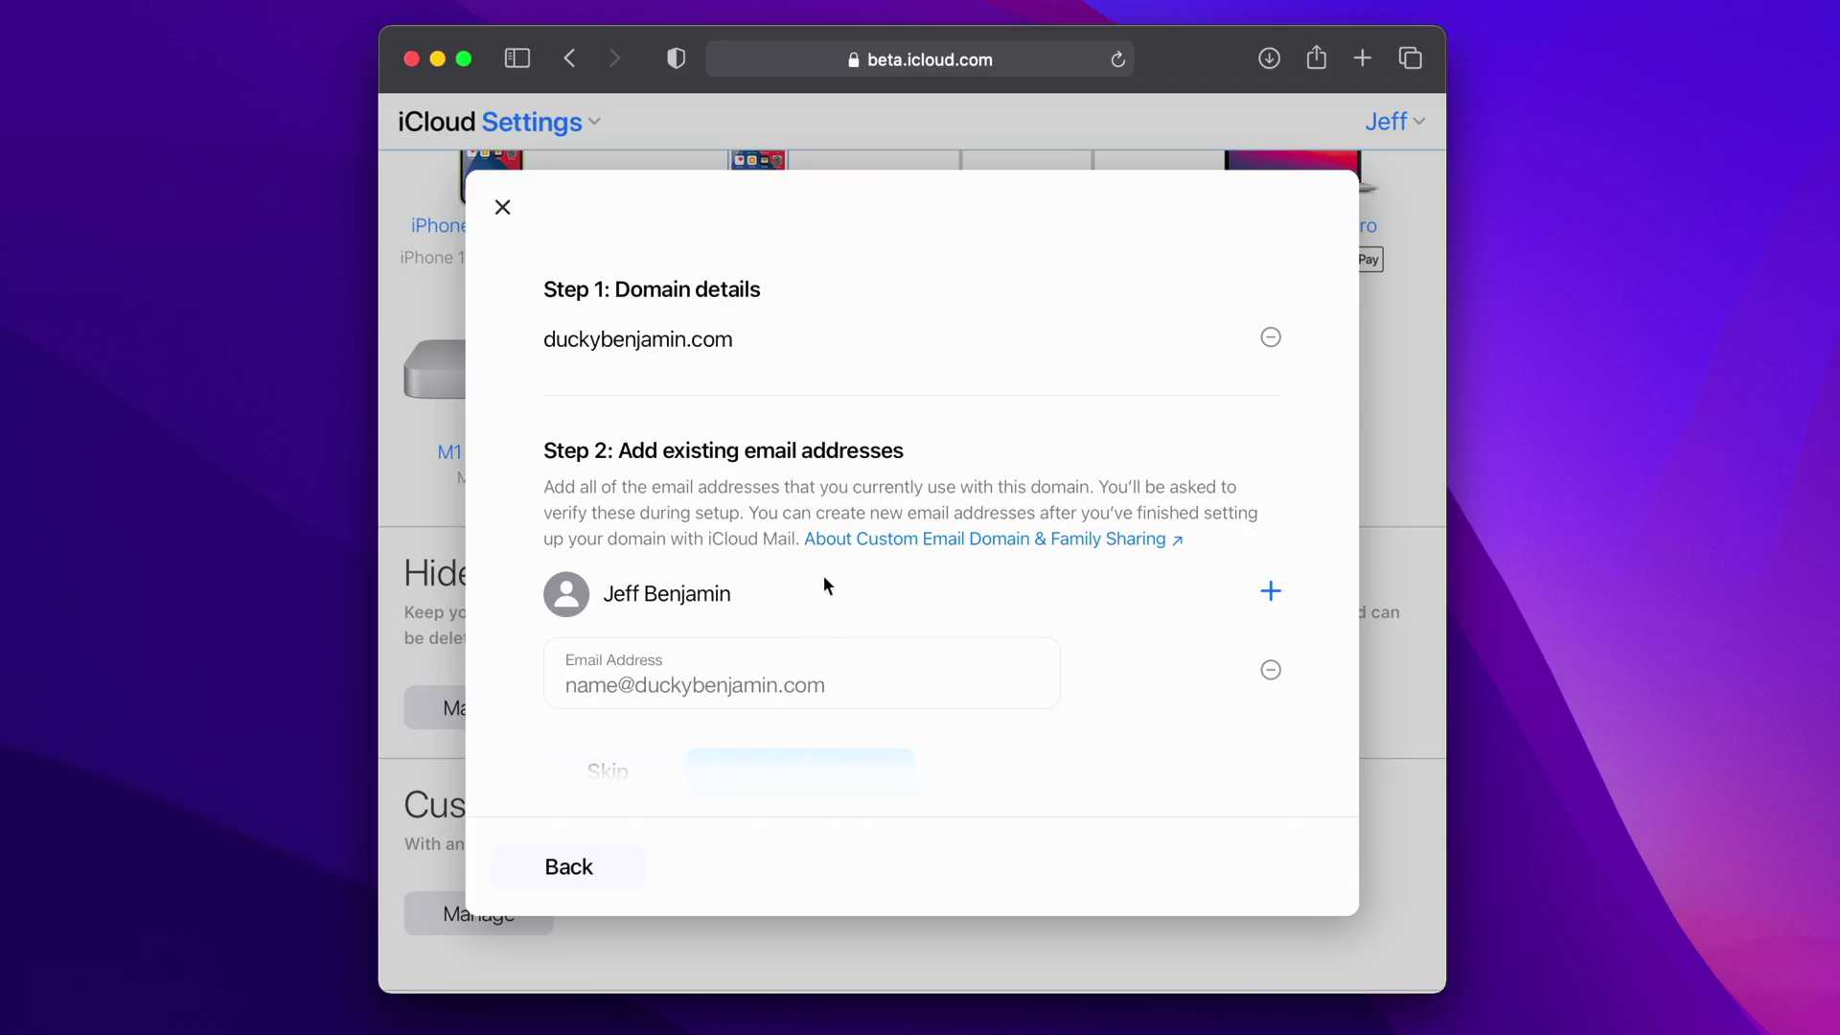
scroll(824, 585, "down", 2)
scroll(826, 576, "down", 1)
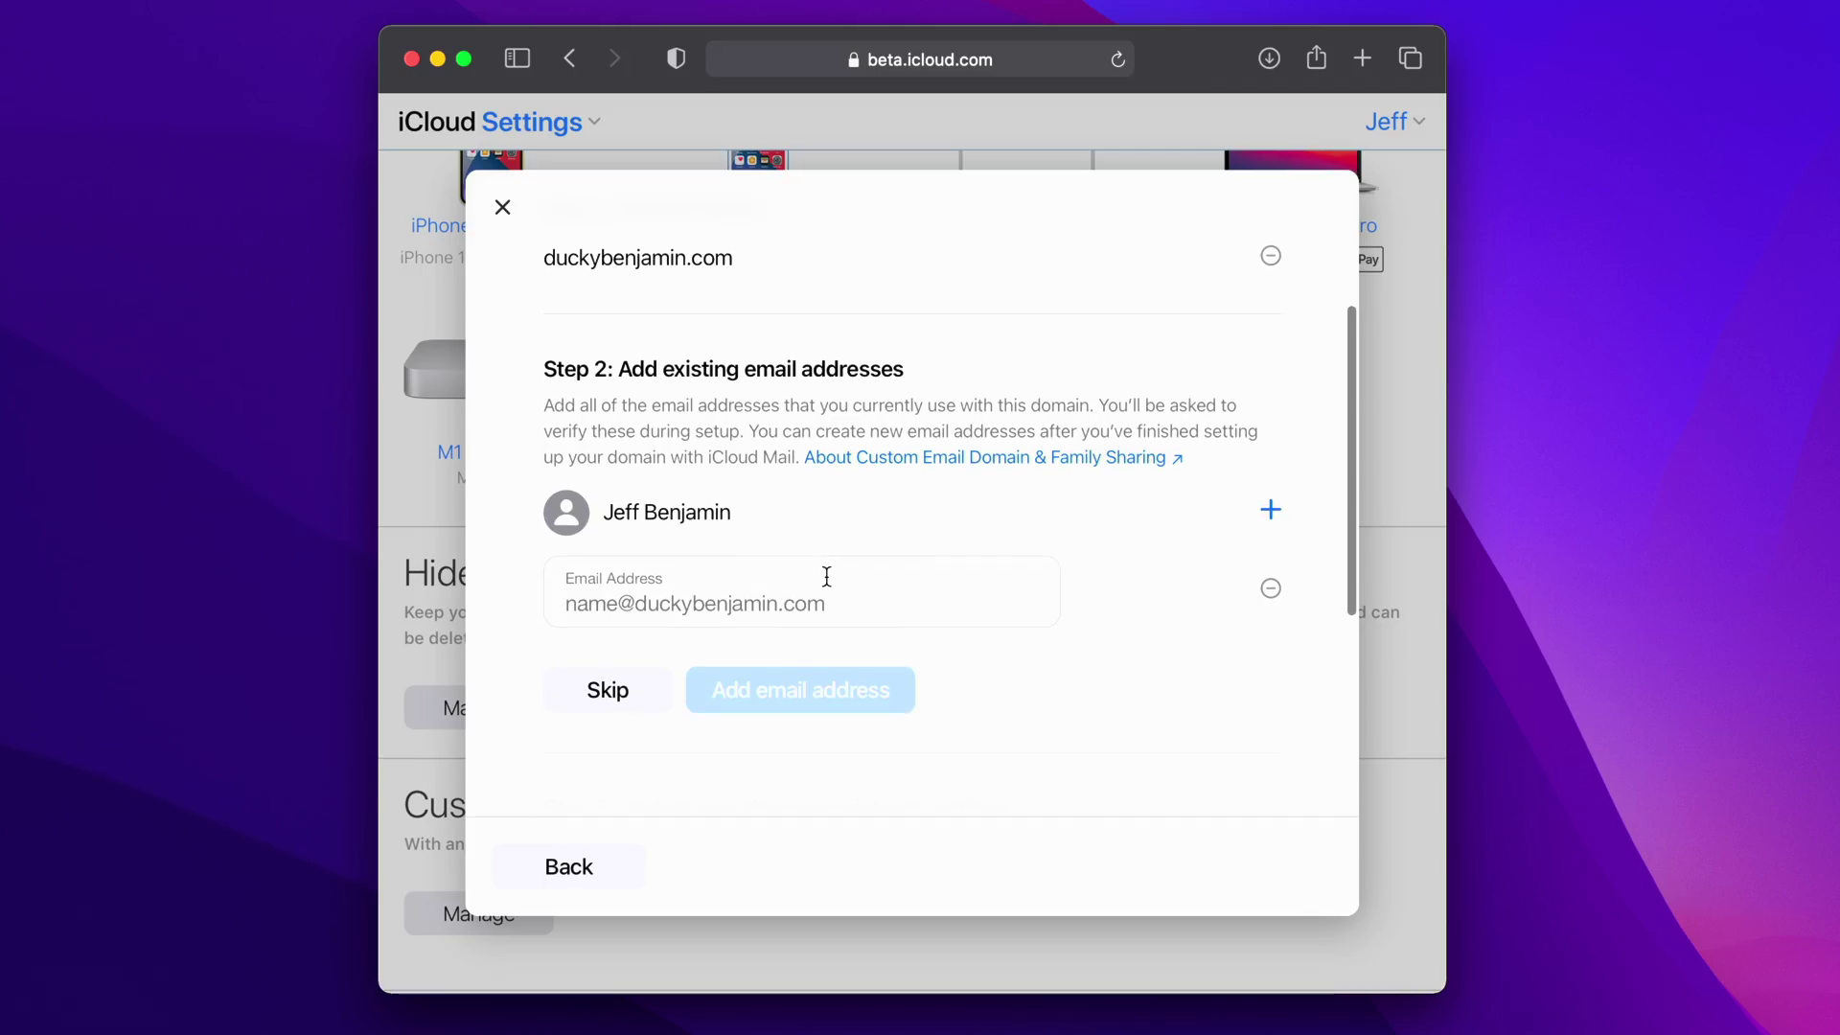
left_click(638, 683)
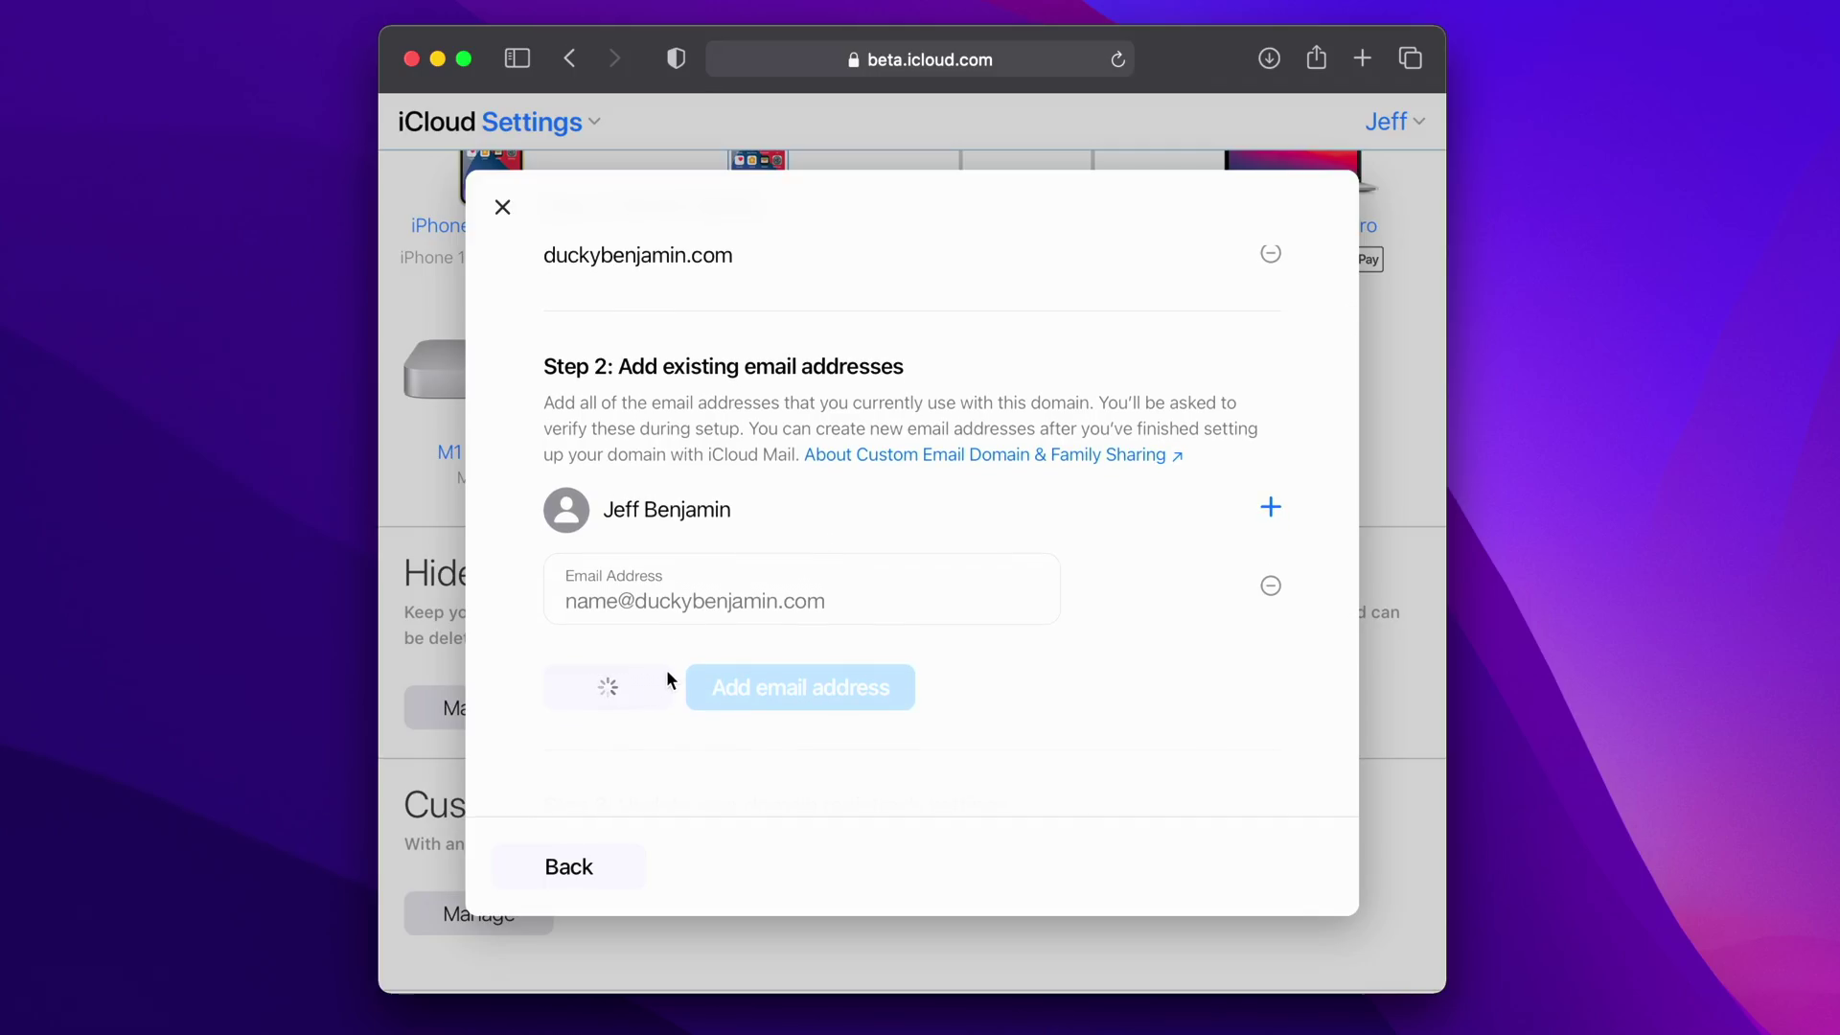
scroll(899, 670, "down", 5)
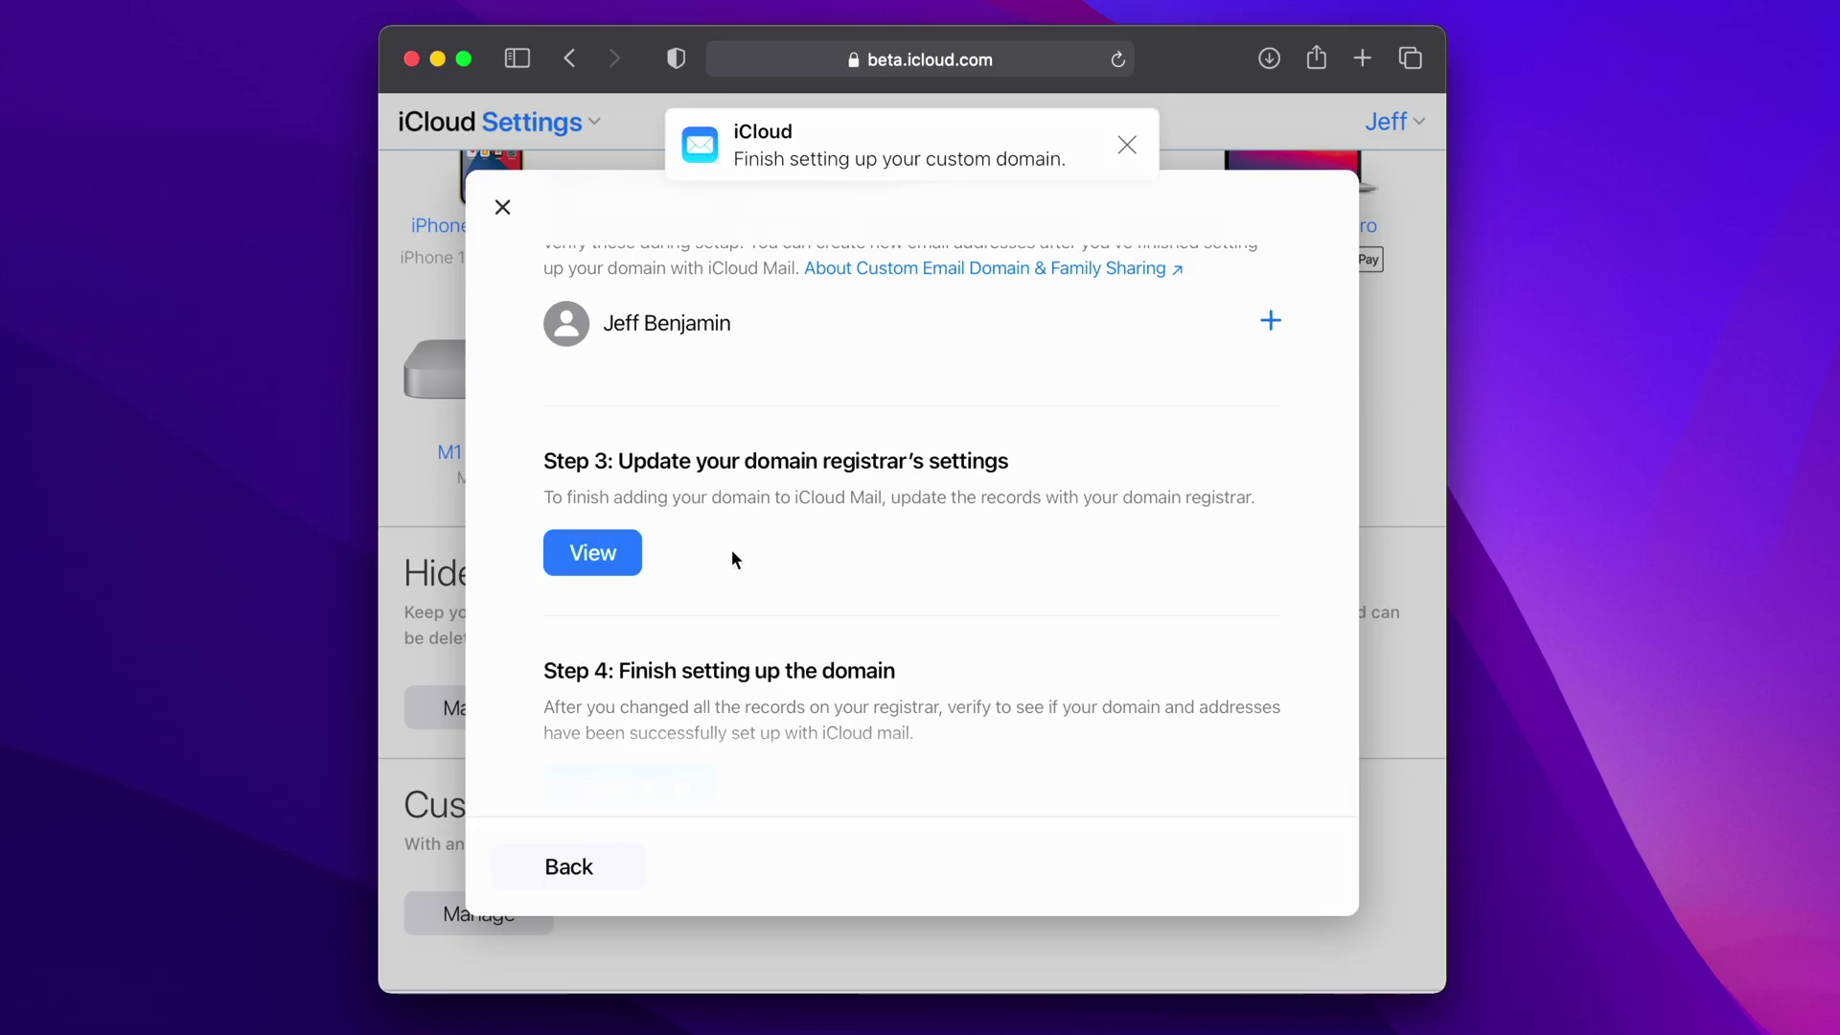
left_click(590, 560)
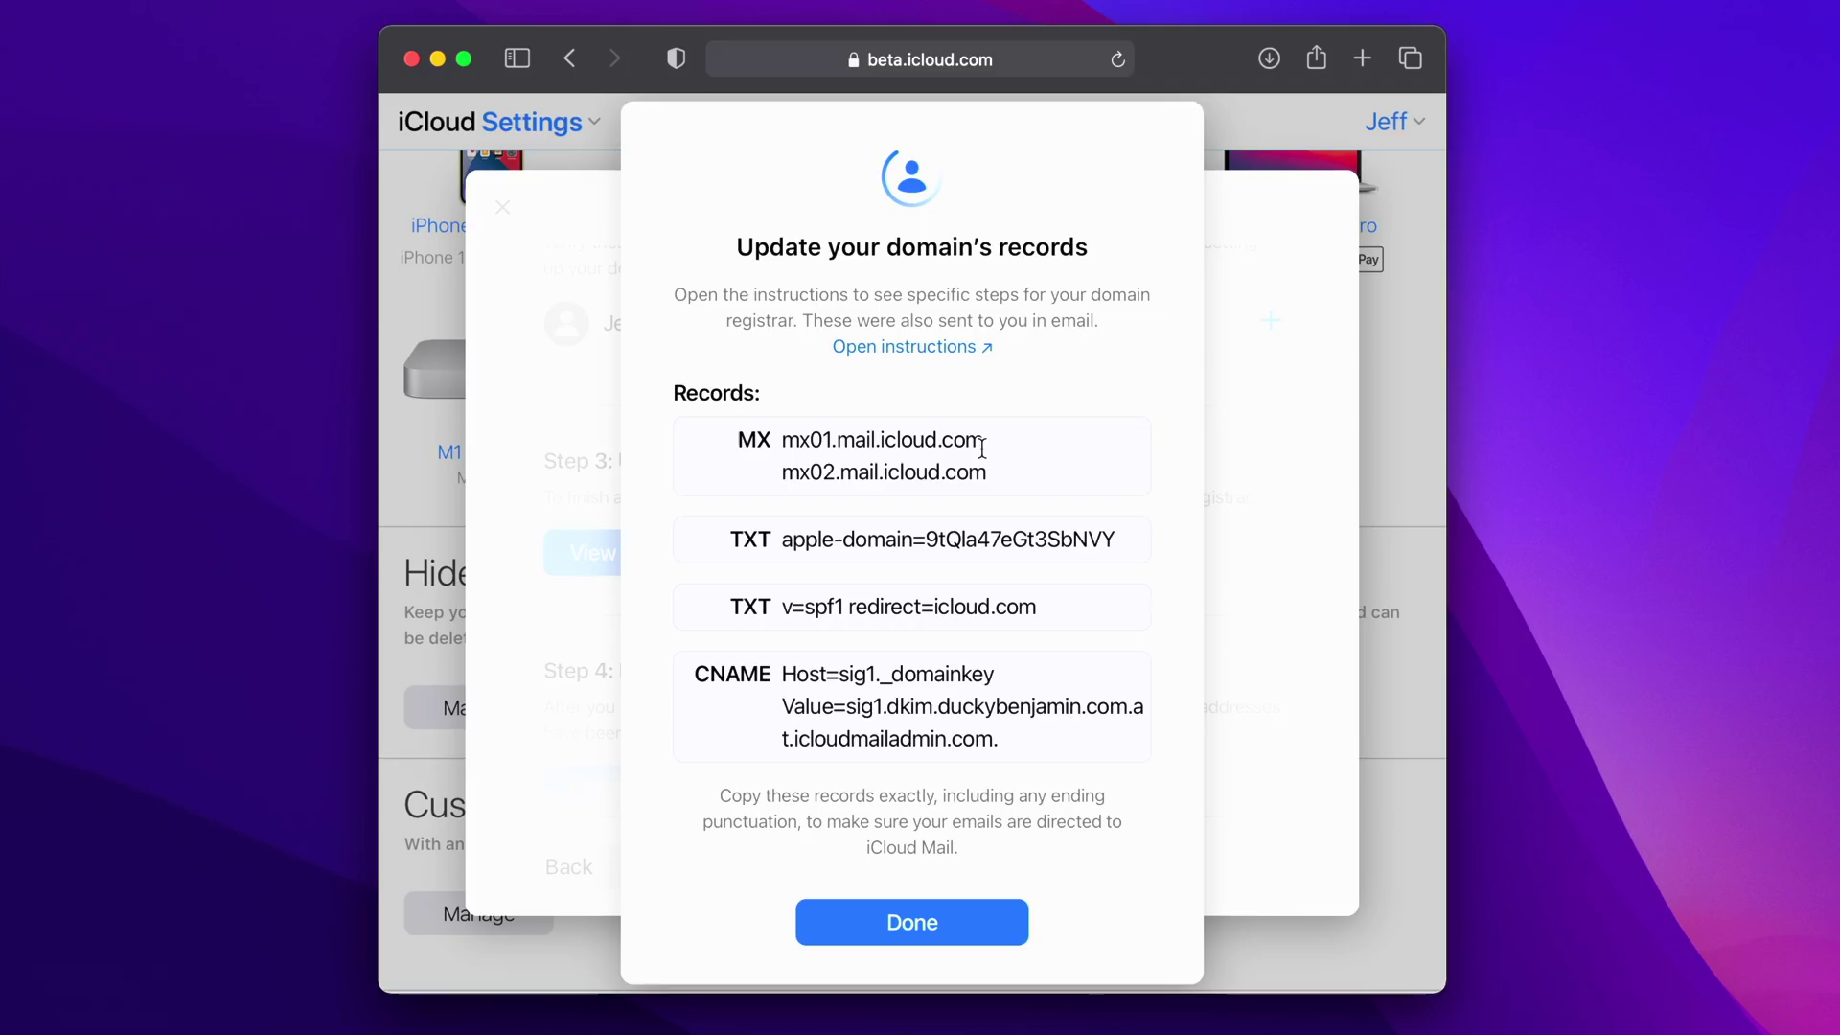
- Open the Apple Support setup instructions from iCloud's records dialog
left_click(939, 349)
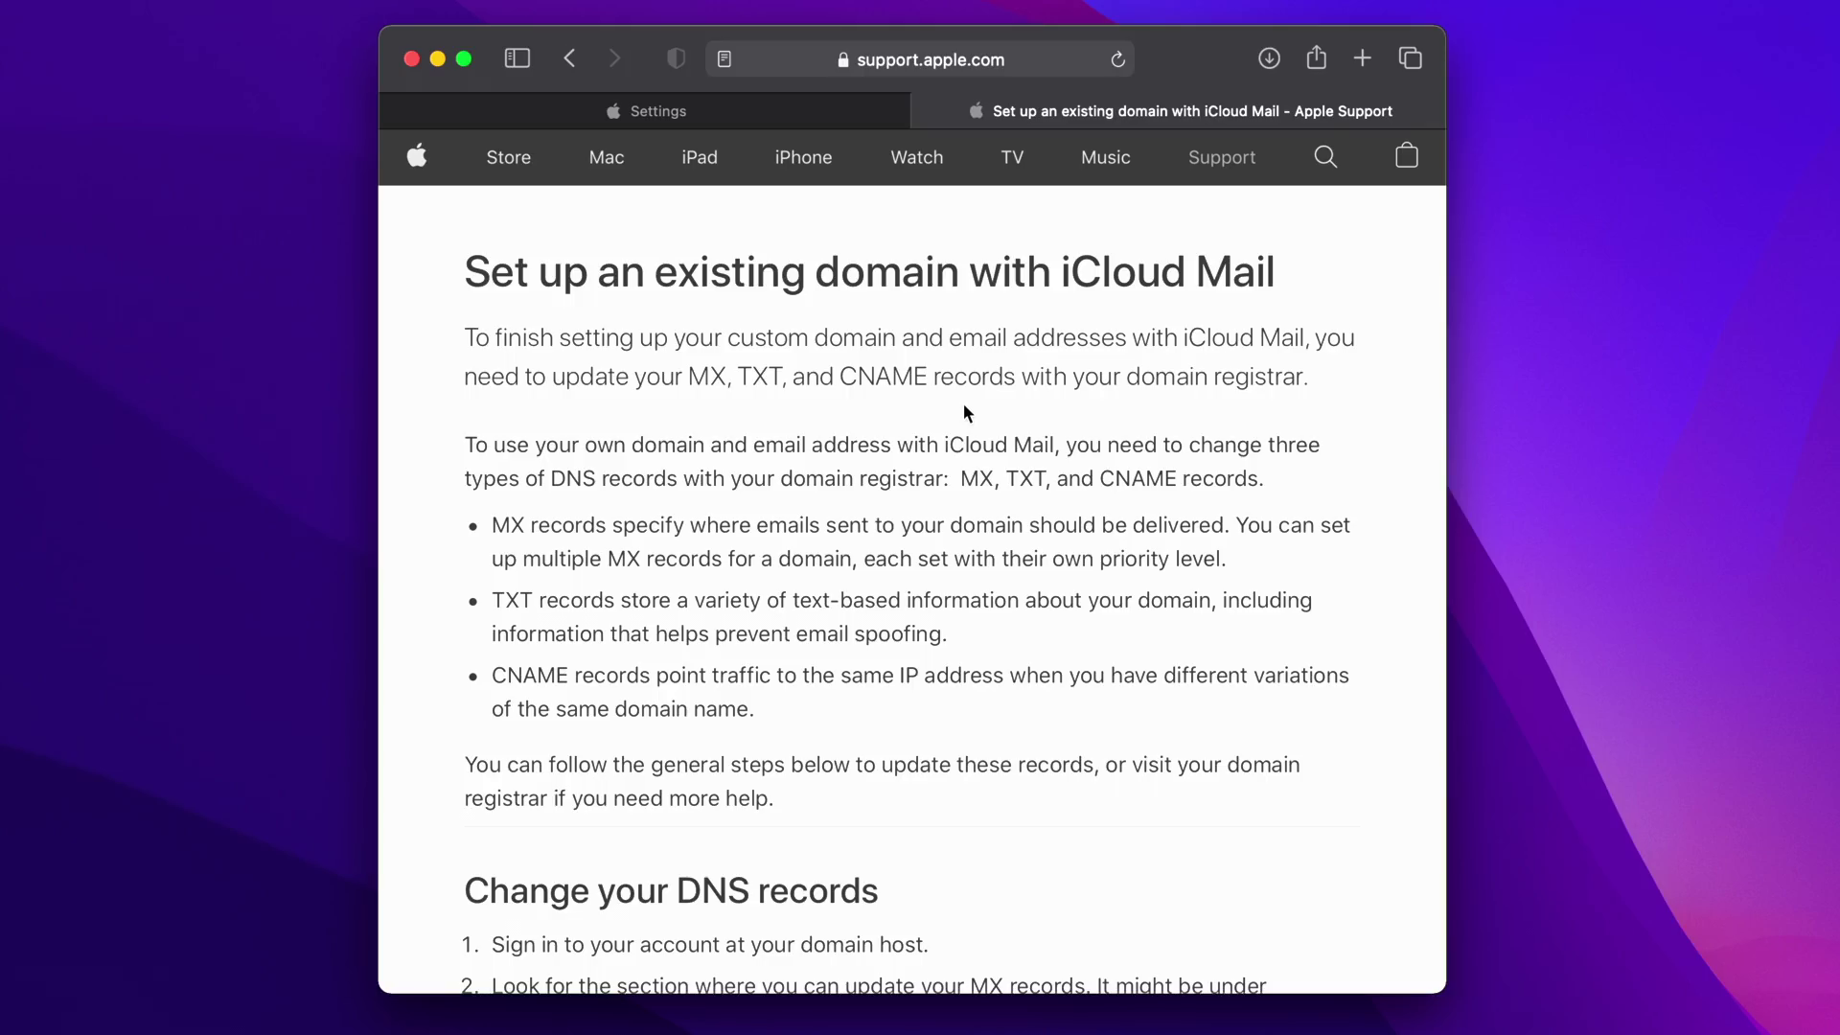
- Review the Apple Support DNS instructions, then return to iCloud's domain records list
scroll(966, 411, "down", 5)
scroll(962, 410, "down", 4)
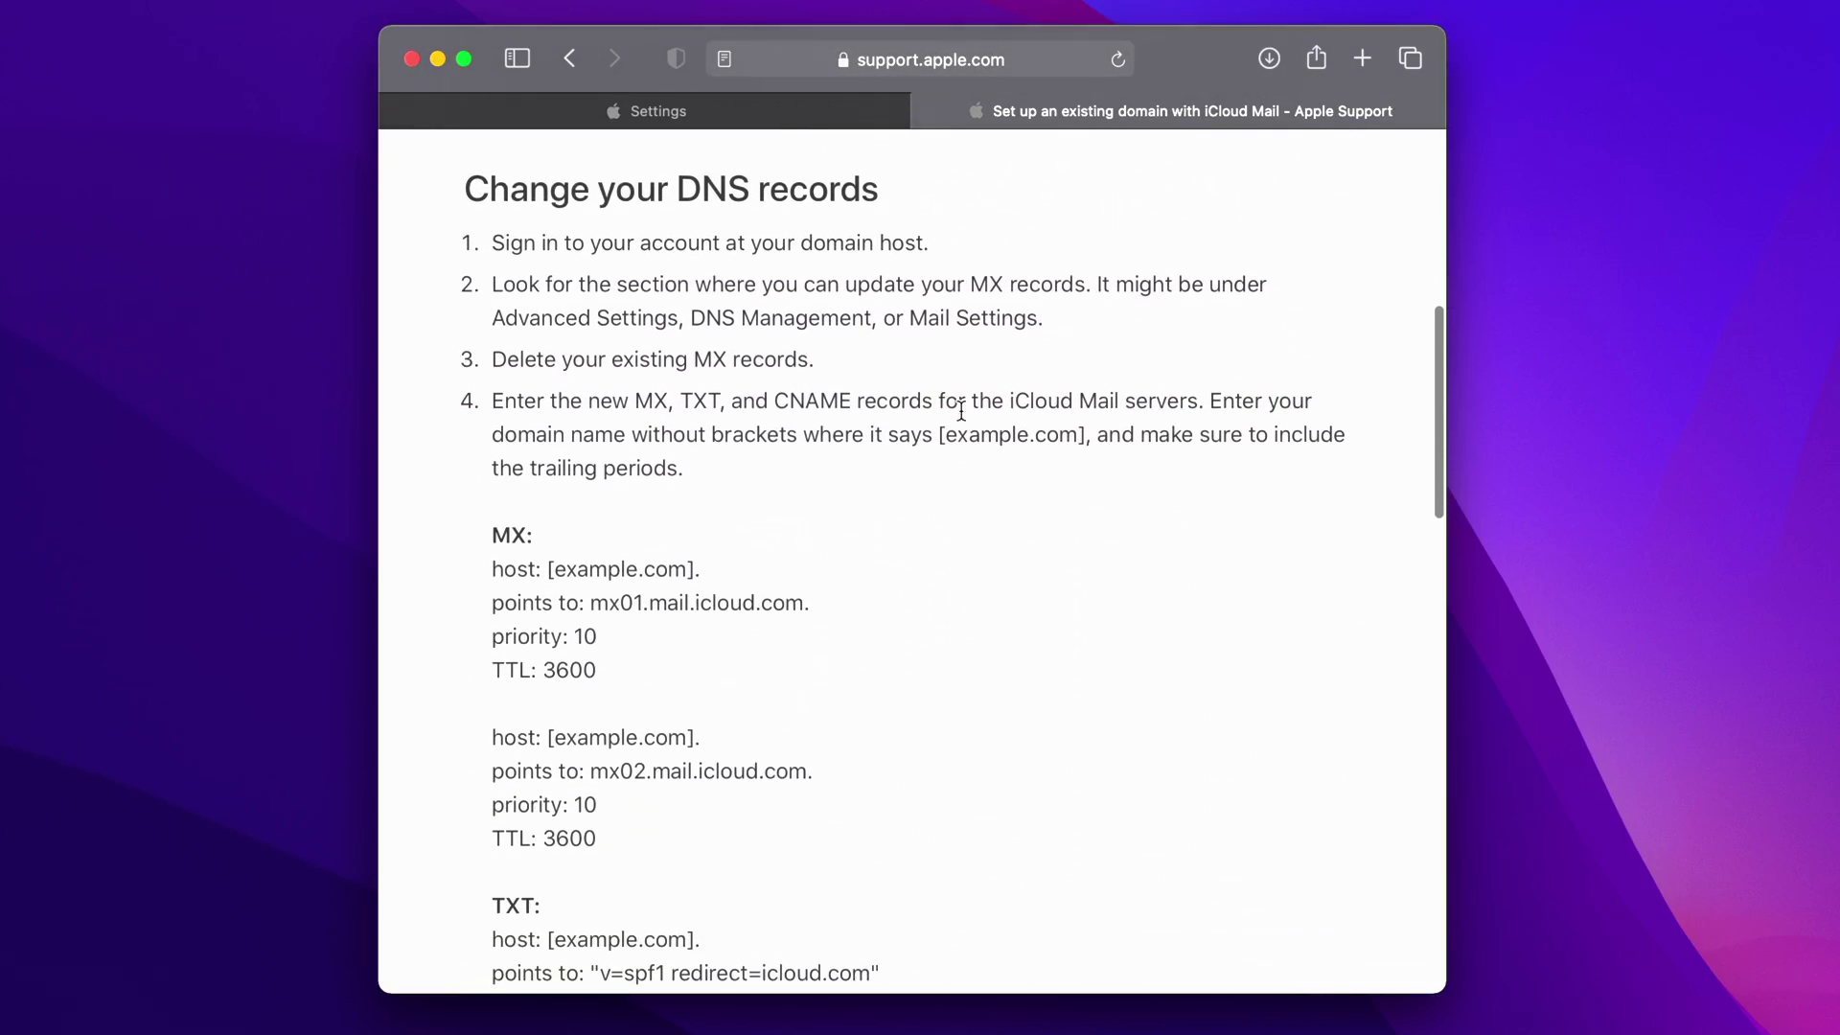
scroll(961, 410, "up", 2)
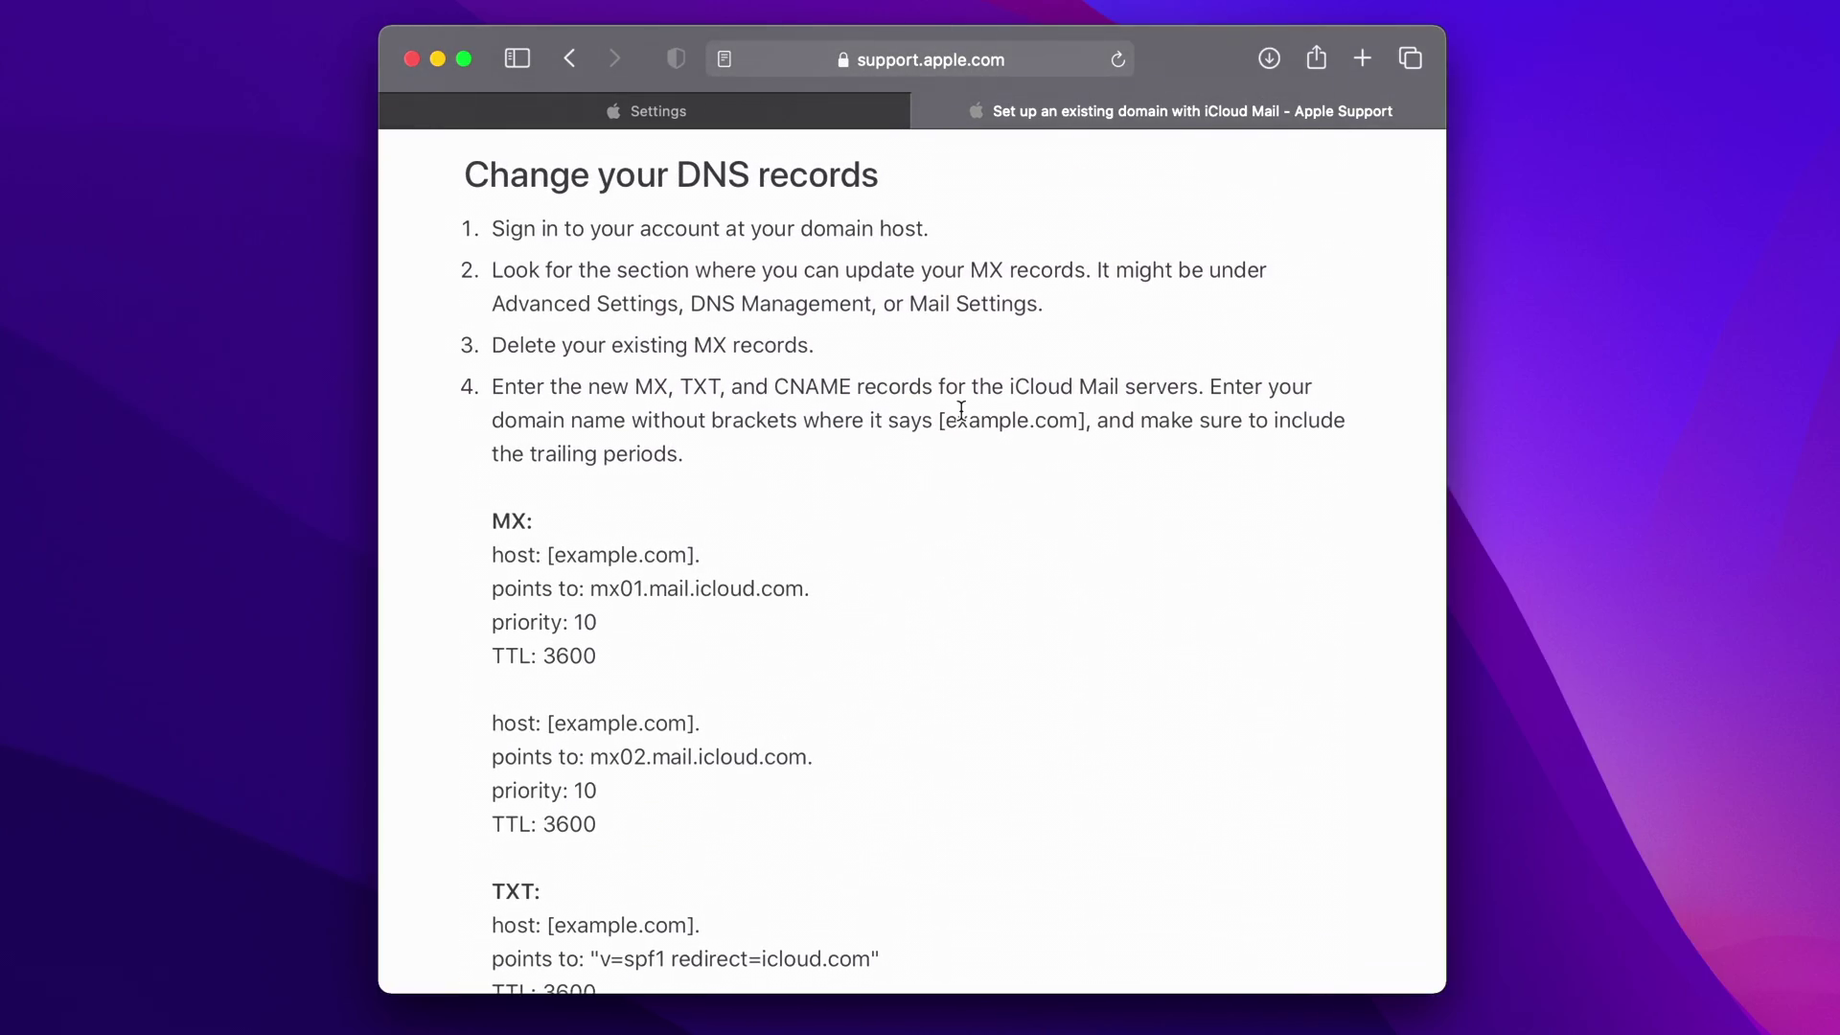
scroll(706, 830, "down", 1)
scroll(706, 830, "down", 2)
scroll(707, 821, "up", 1)
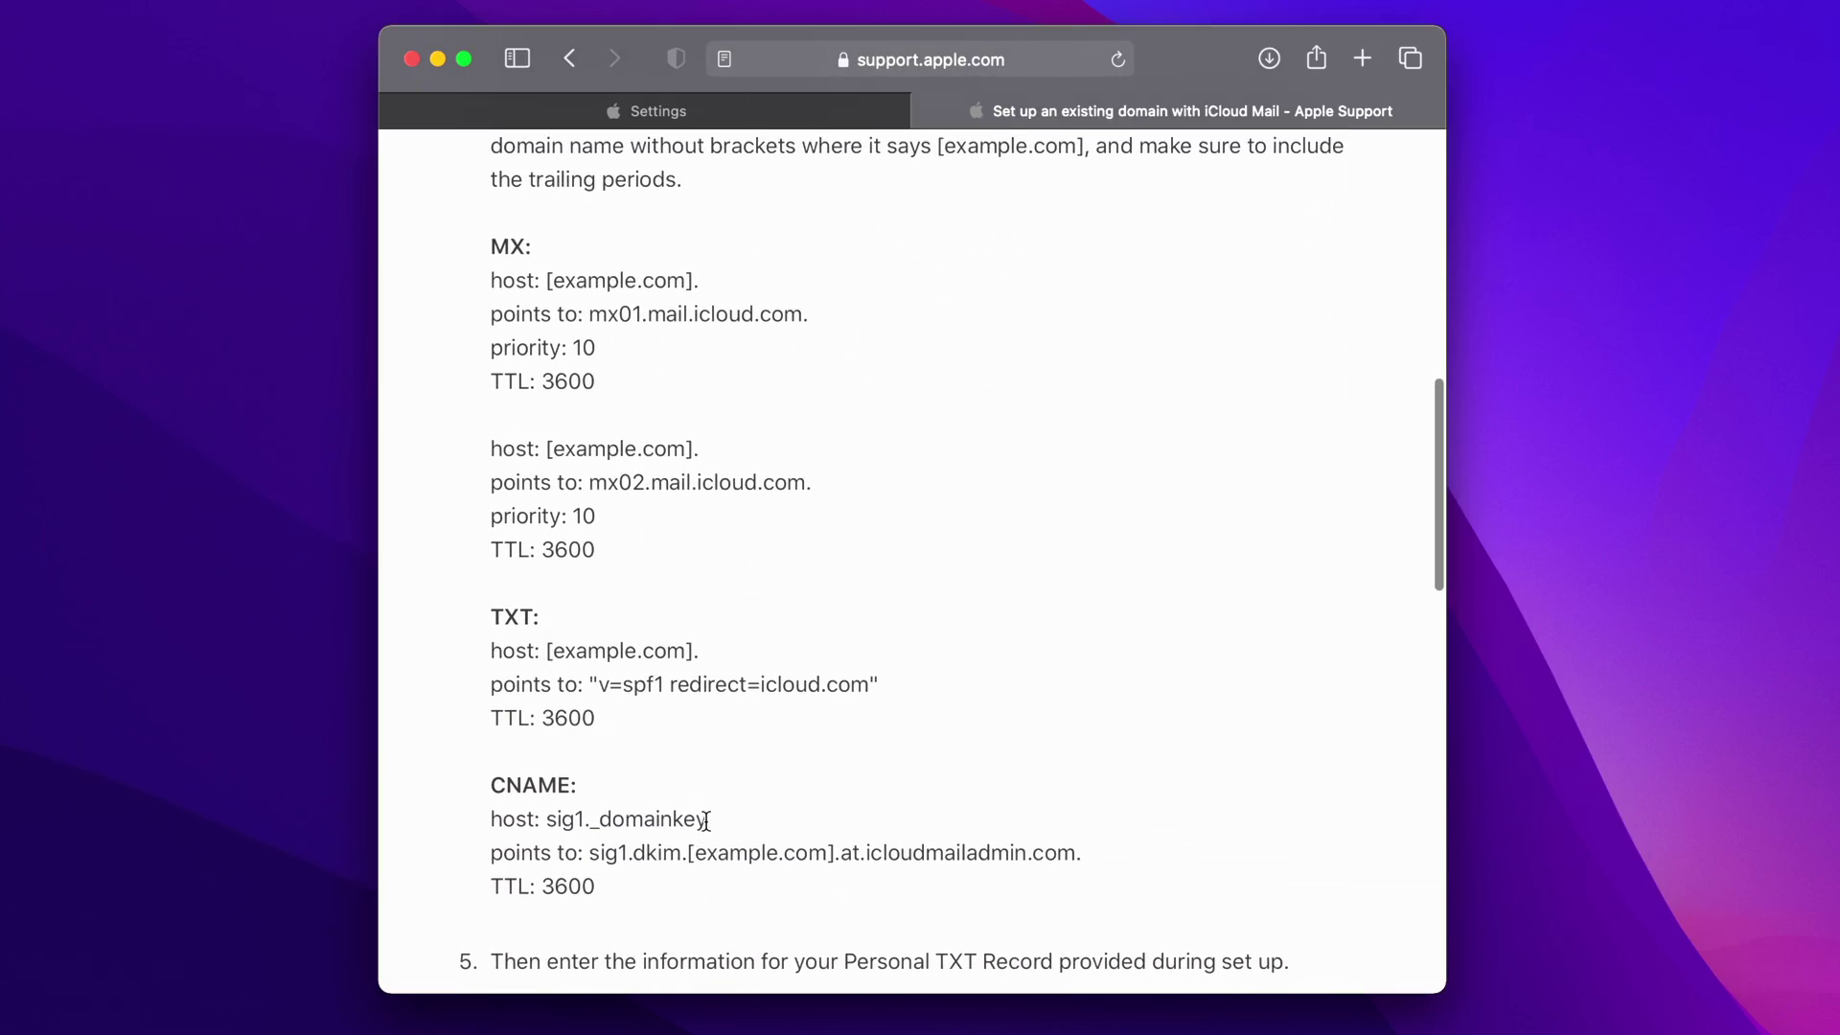
scroll(707, 821, "down", 3)
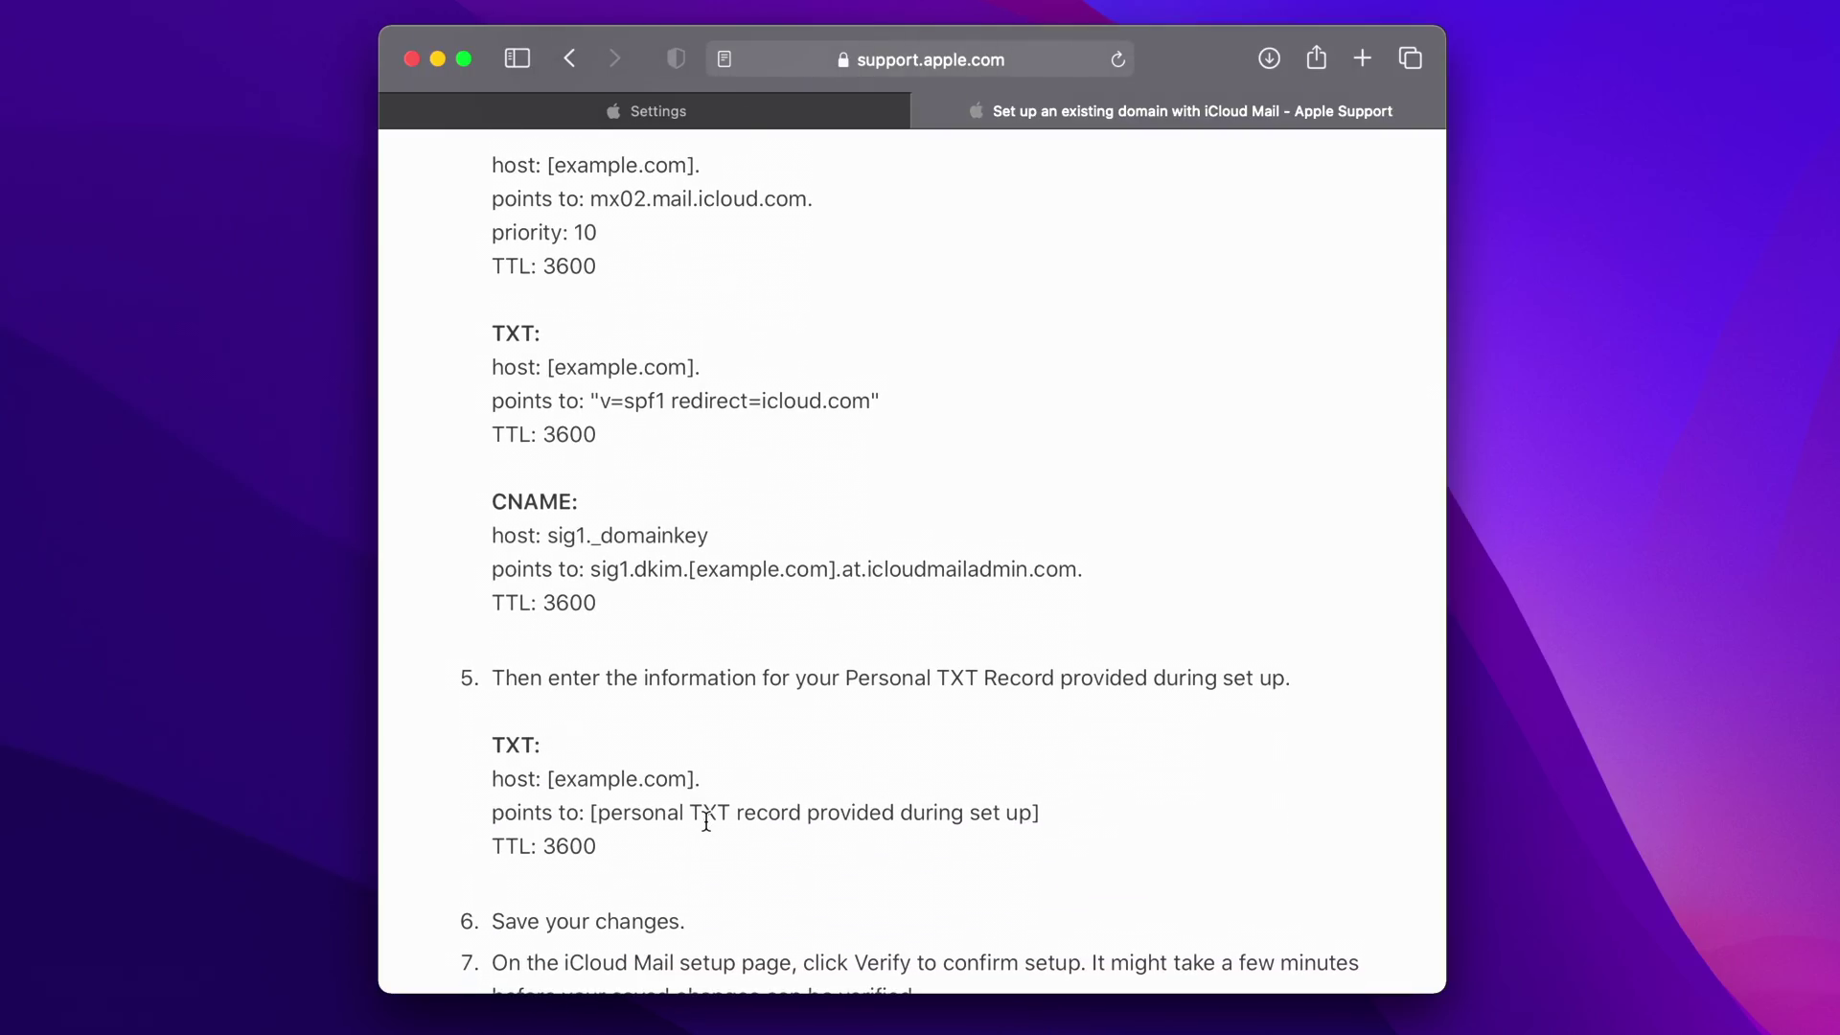
scroll(706, 821, "up", 5)
scroll(707, 824, "down", 3)
scroll(707, 824, "down", 1)
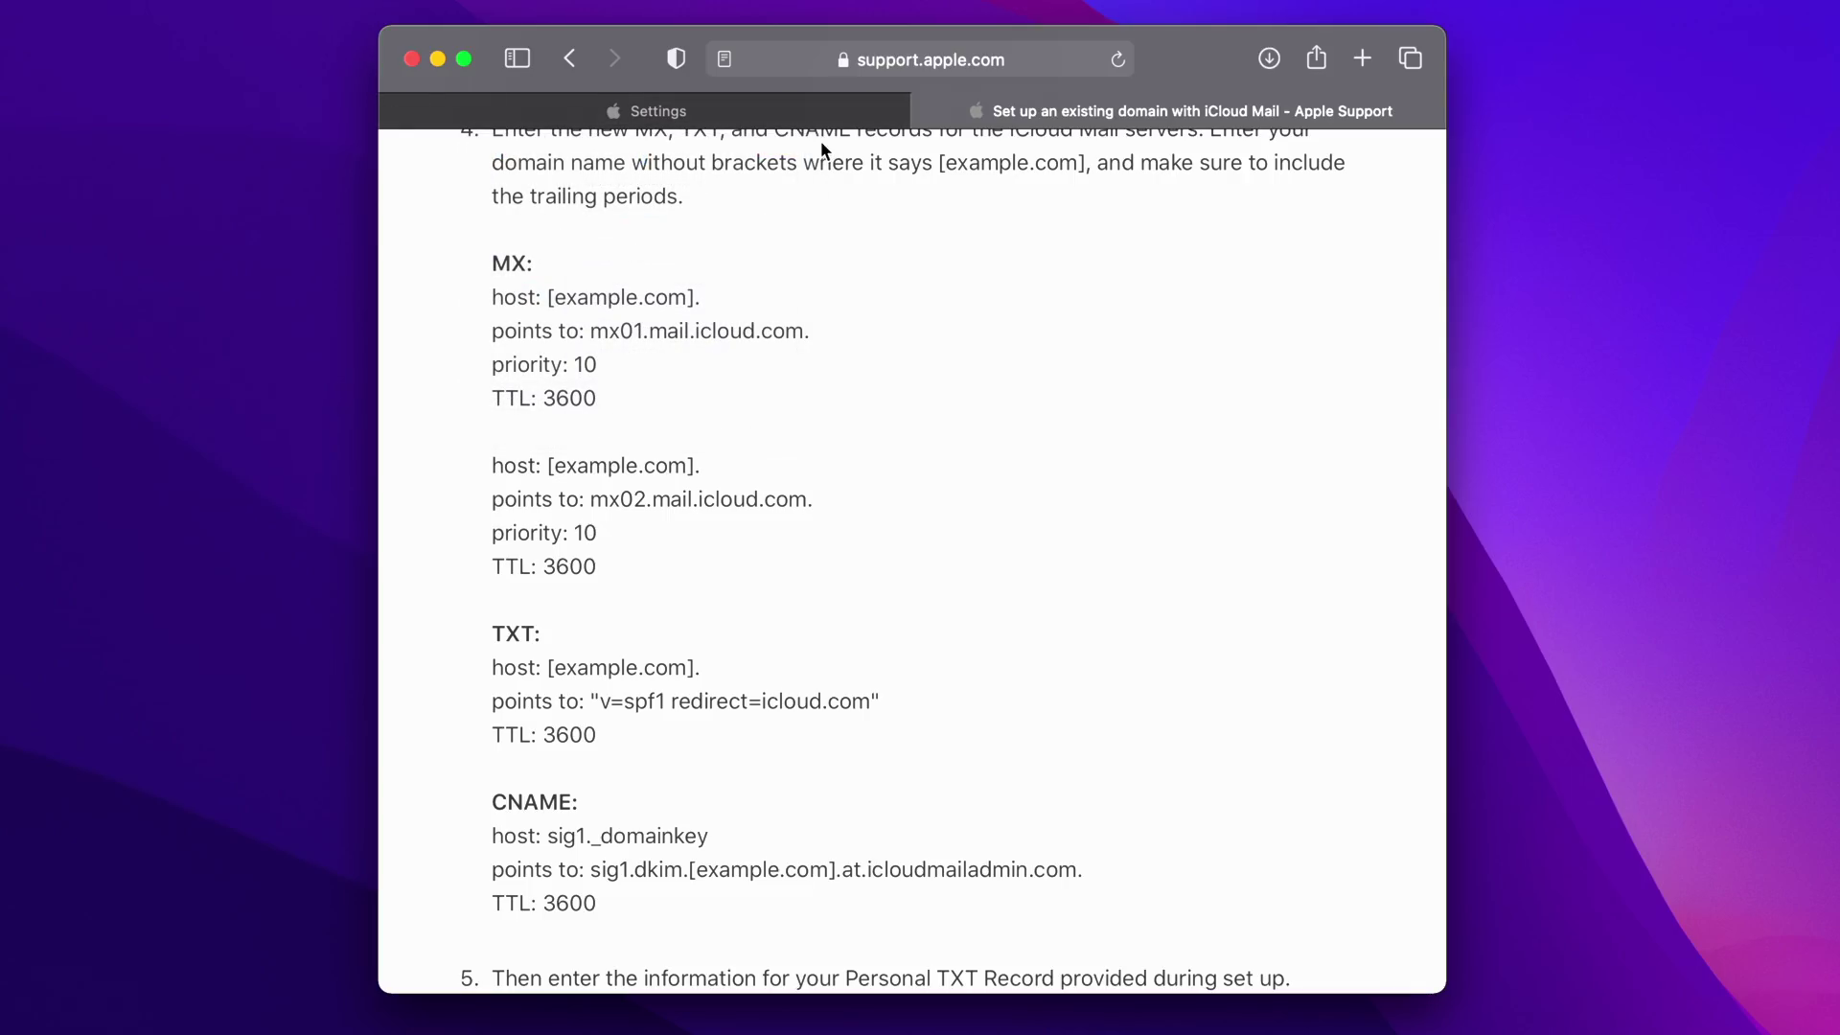
left_click(780, 124)
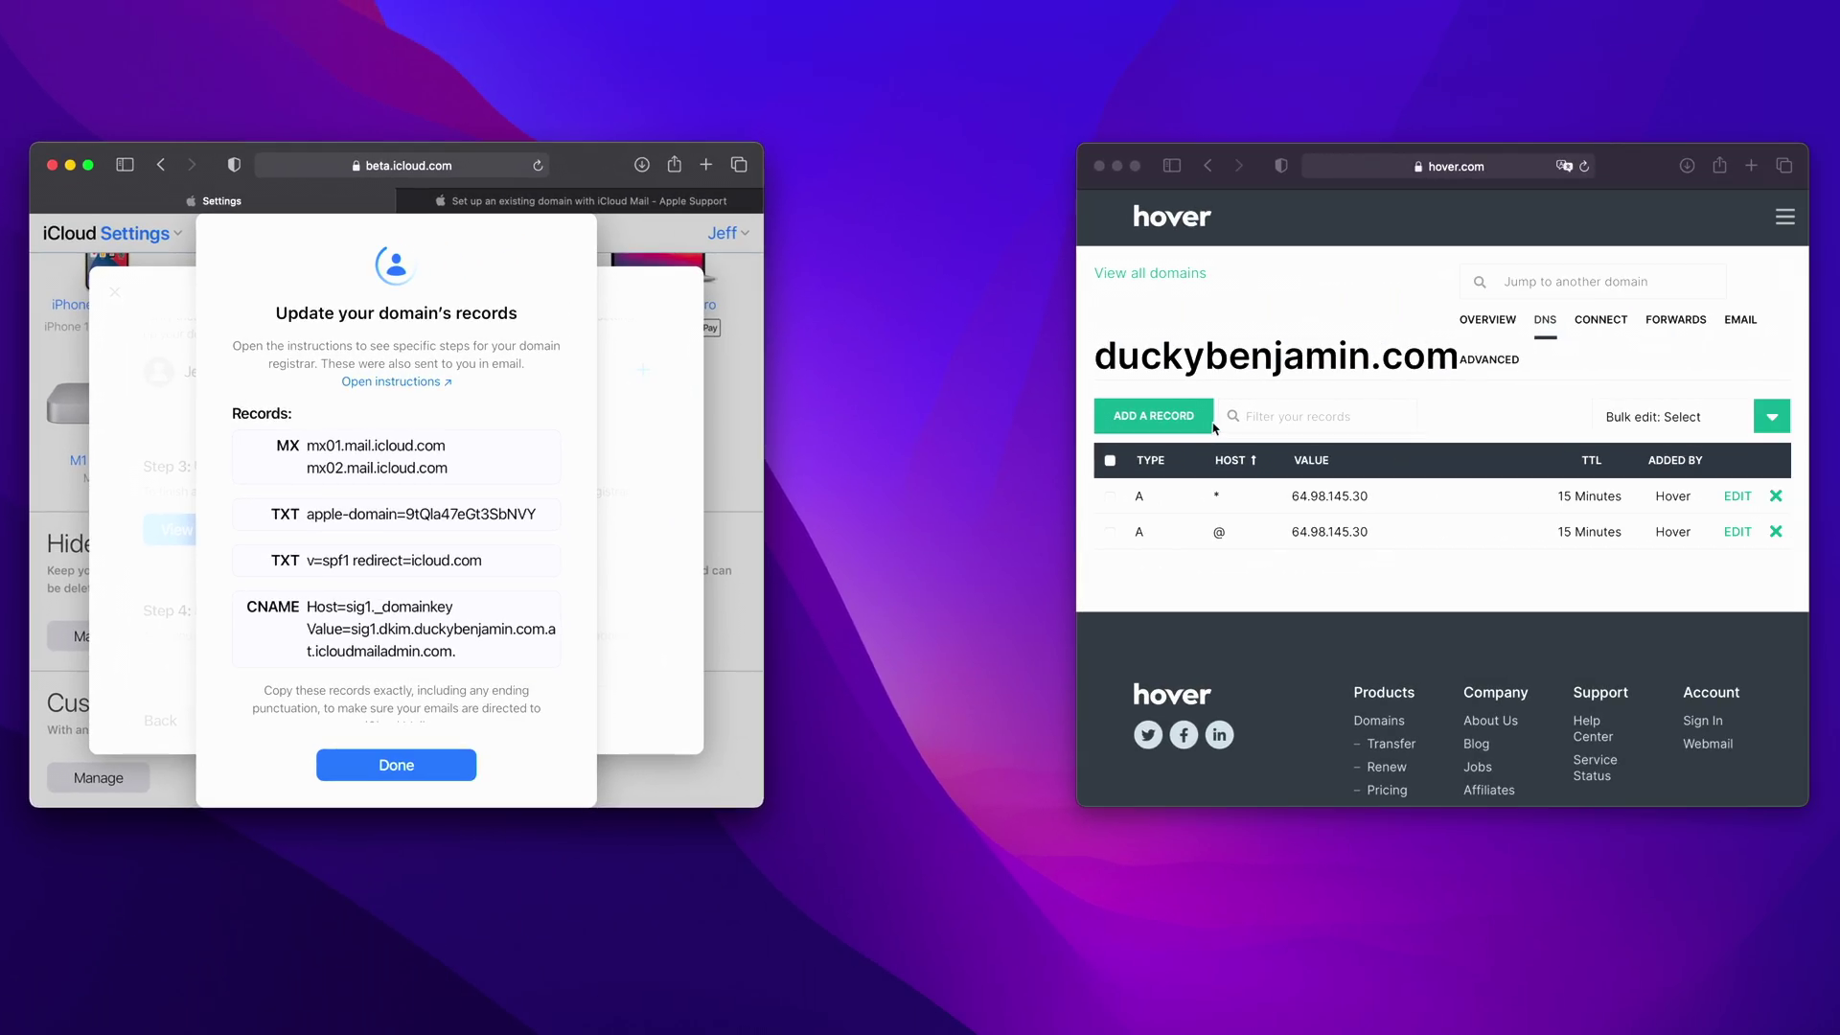
- Start a new DNS record on Hover's duckybenjamin.com page with type MX
left_click(1251, 446)
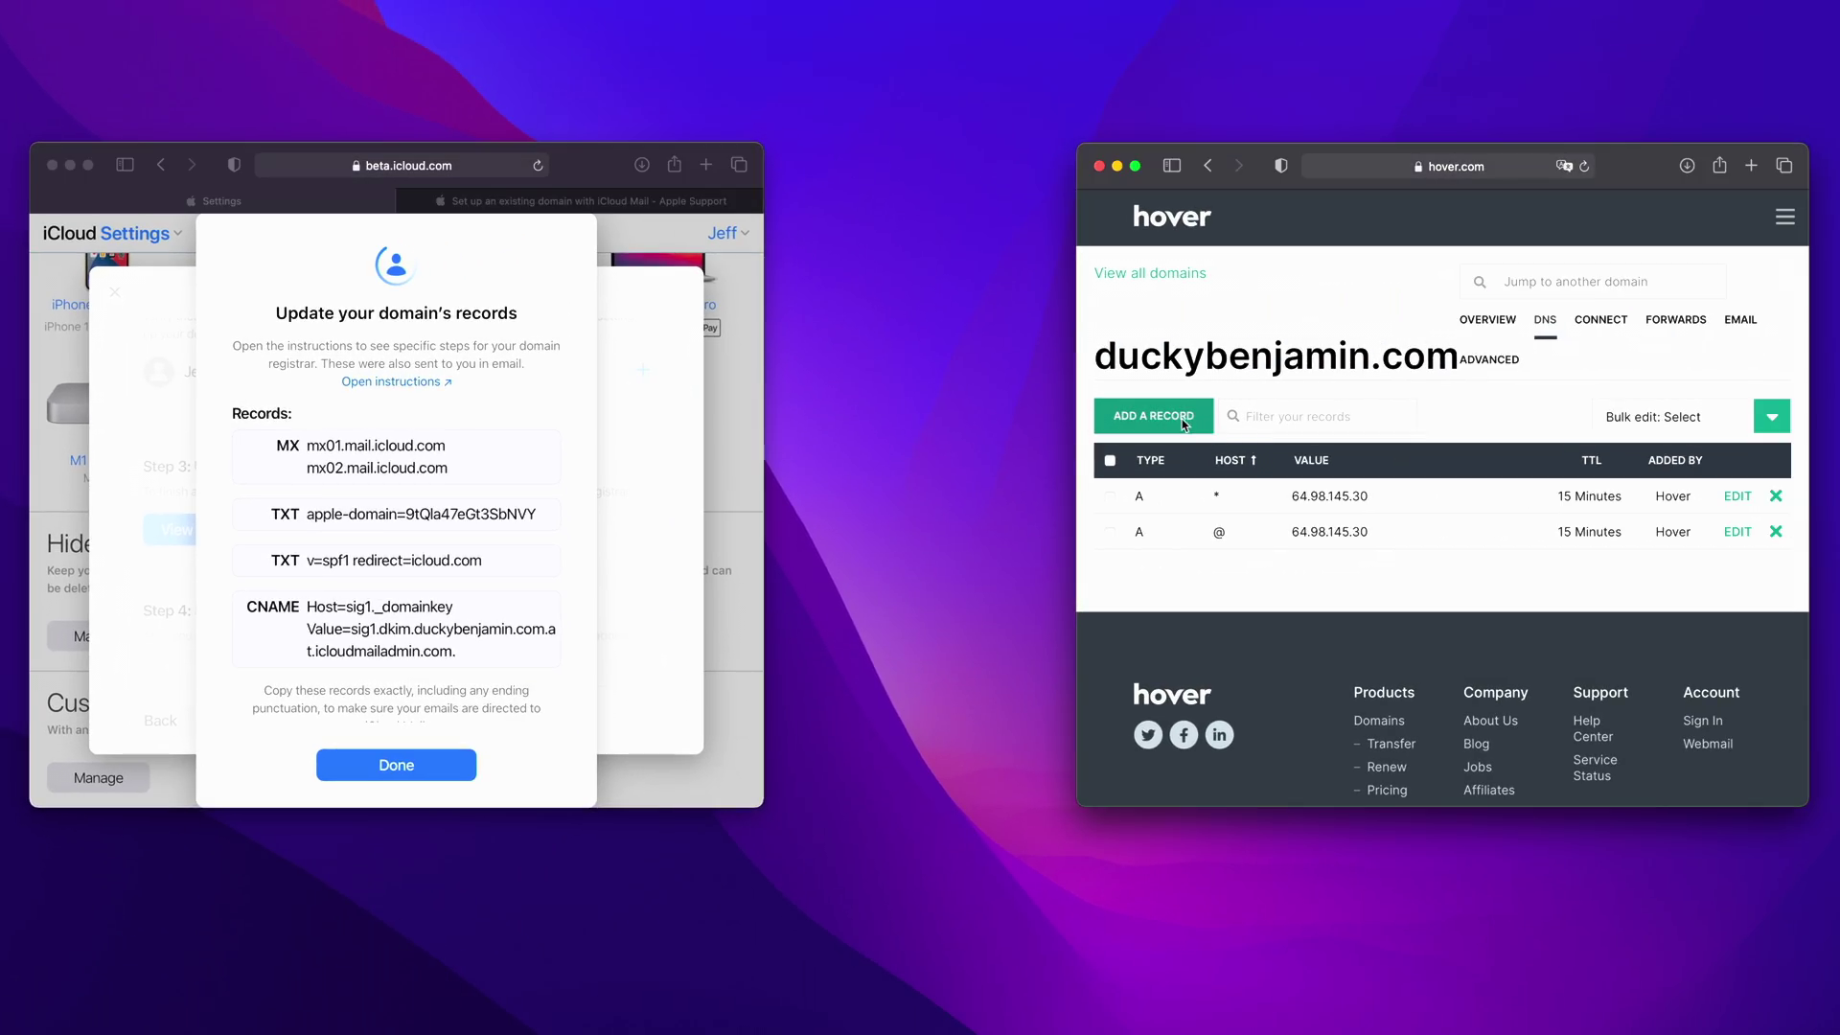
left_click(1161, 420)
left_click(1224, 425)
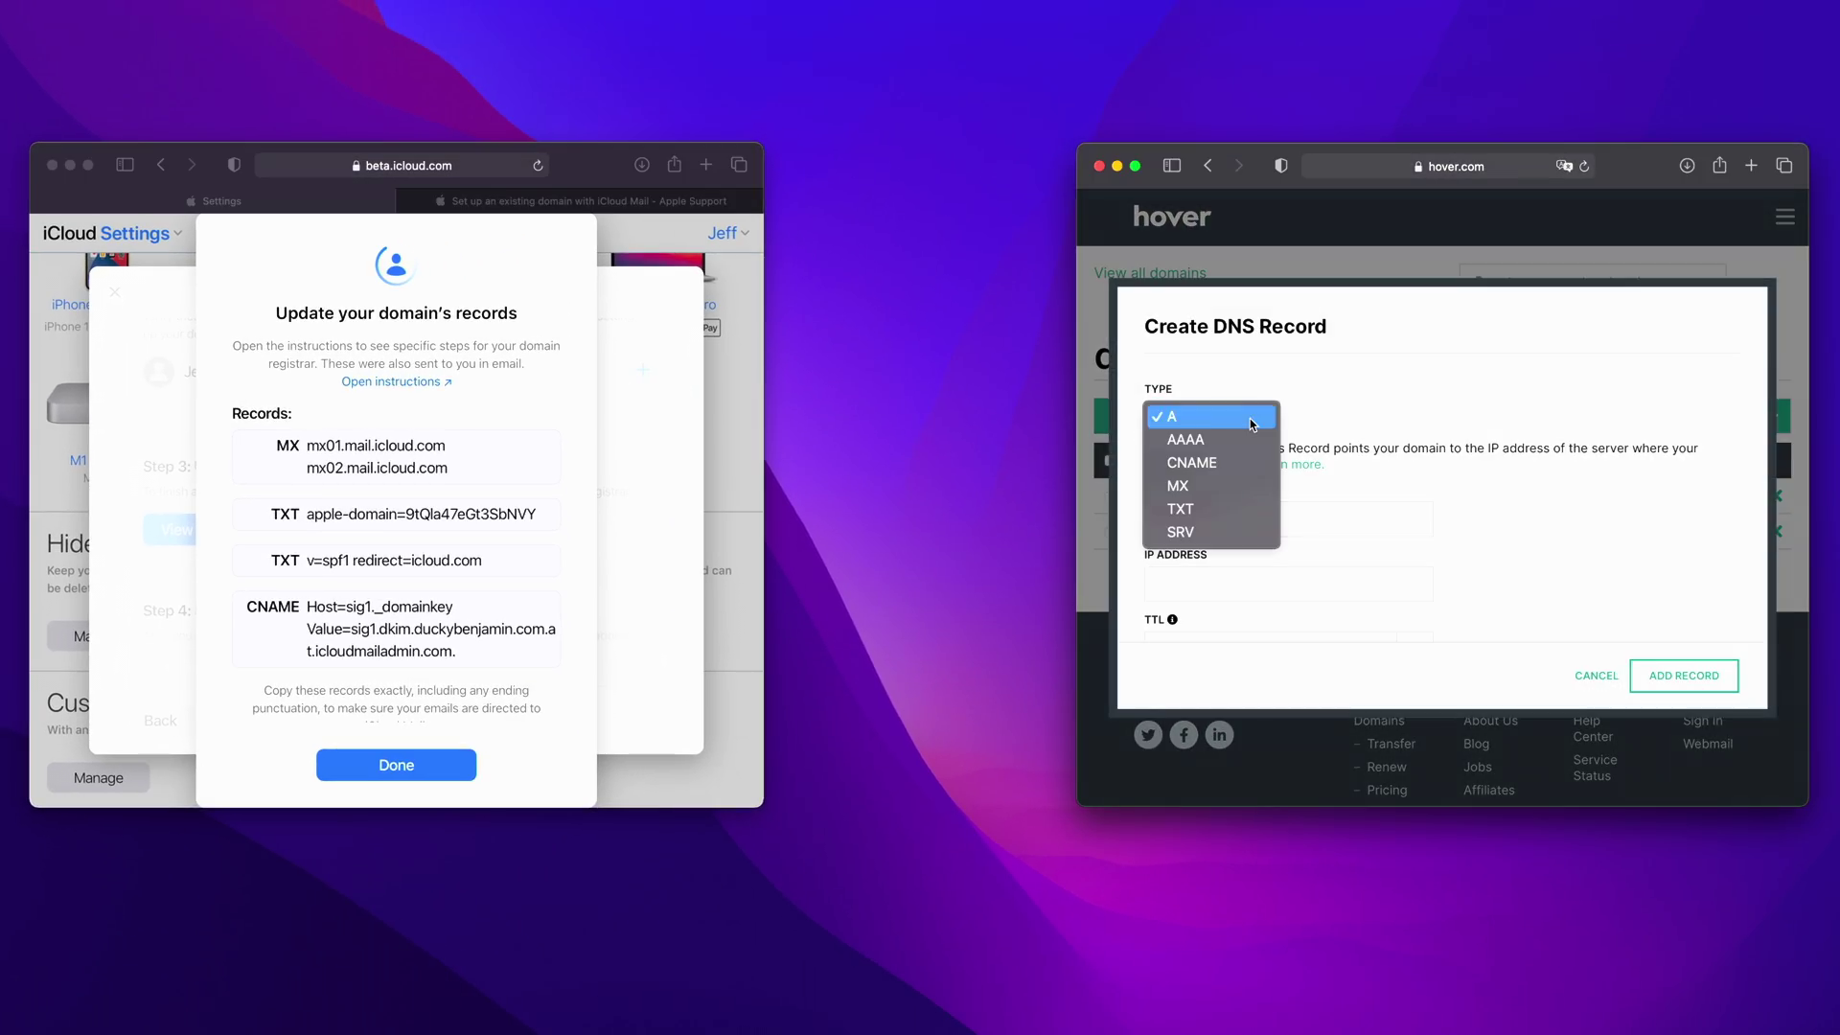
key("Escape")
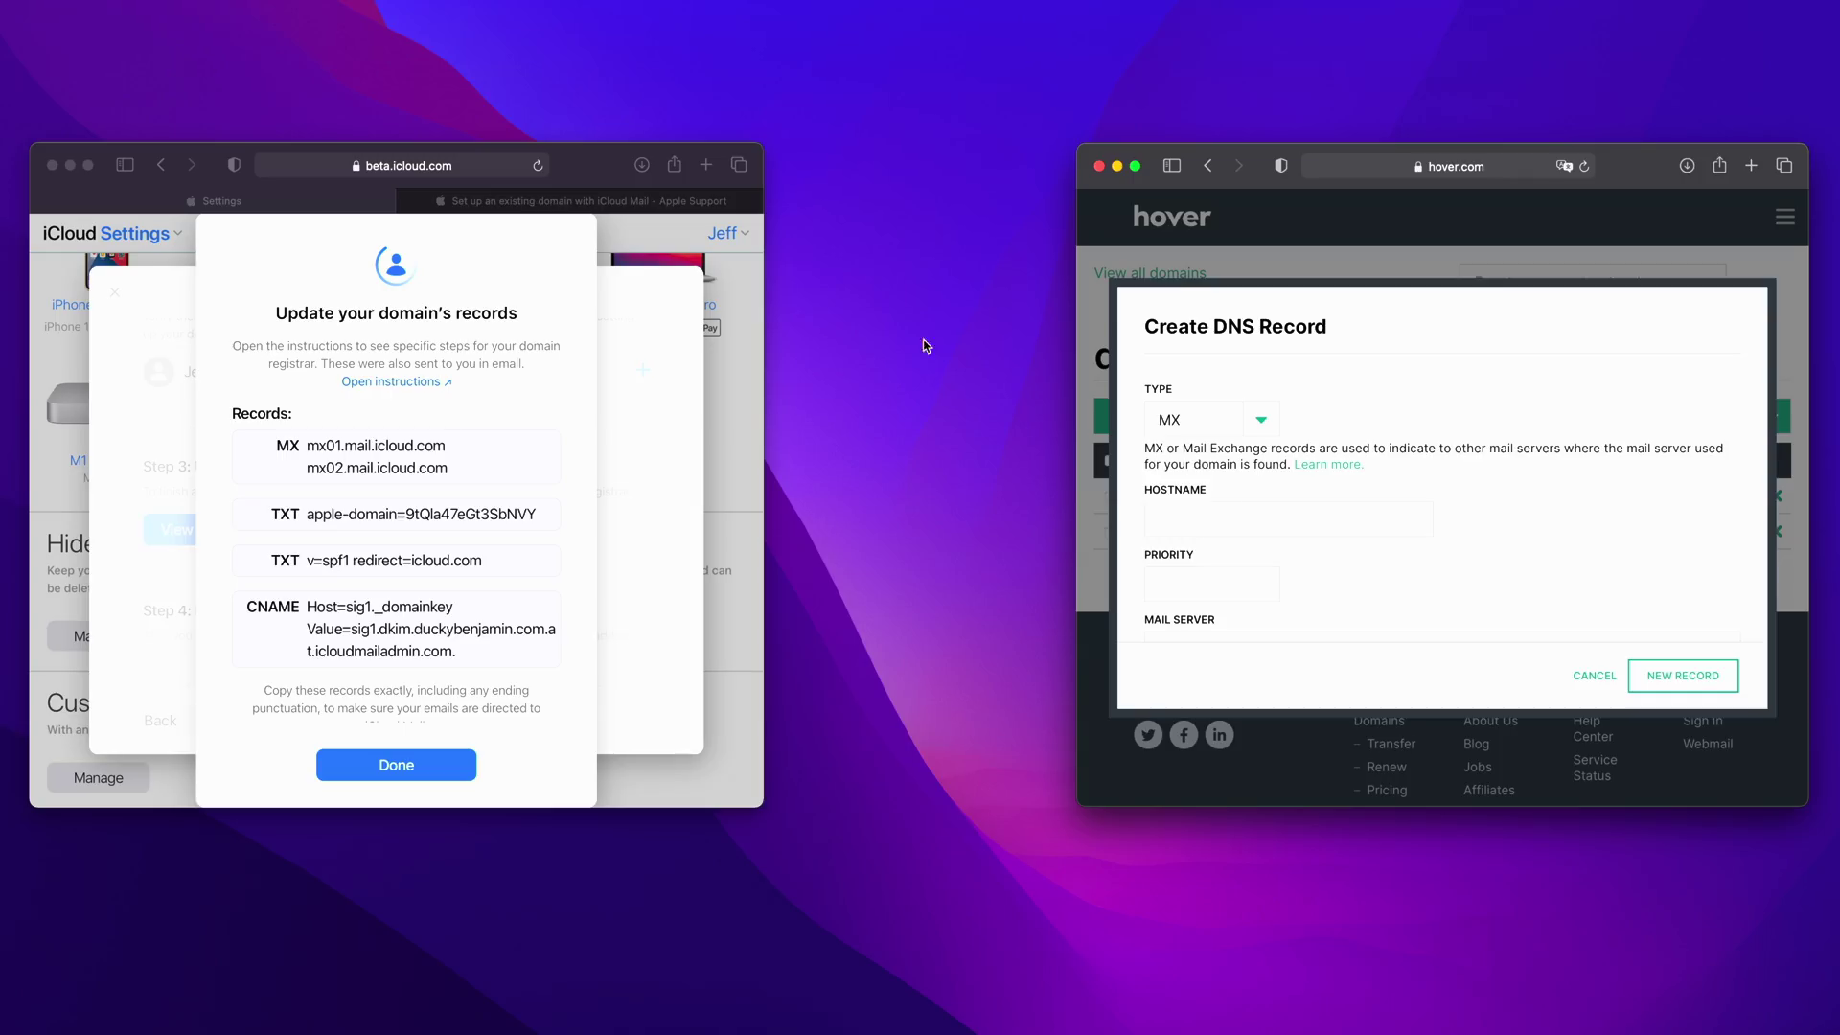
- Check the Apple Support MX host value and enter duckybenjamin.com as the record's hostname
left_click(623, 200)
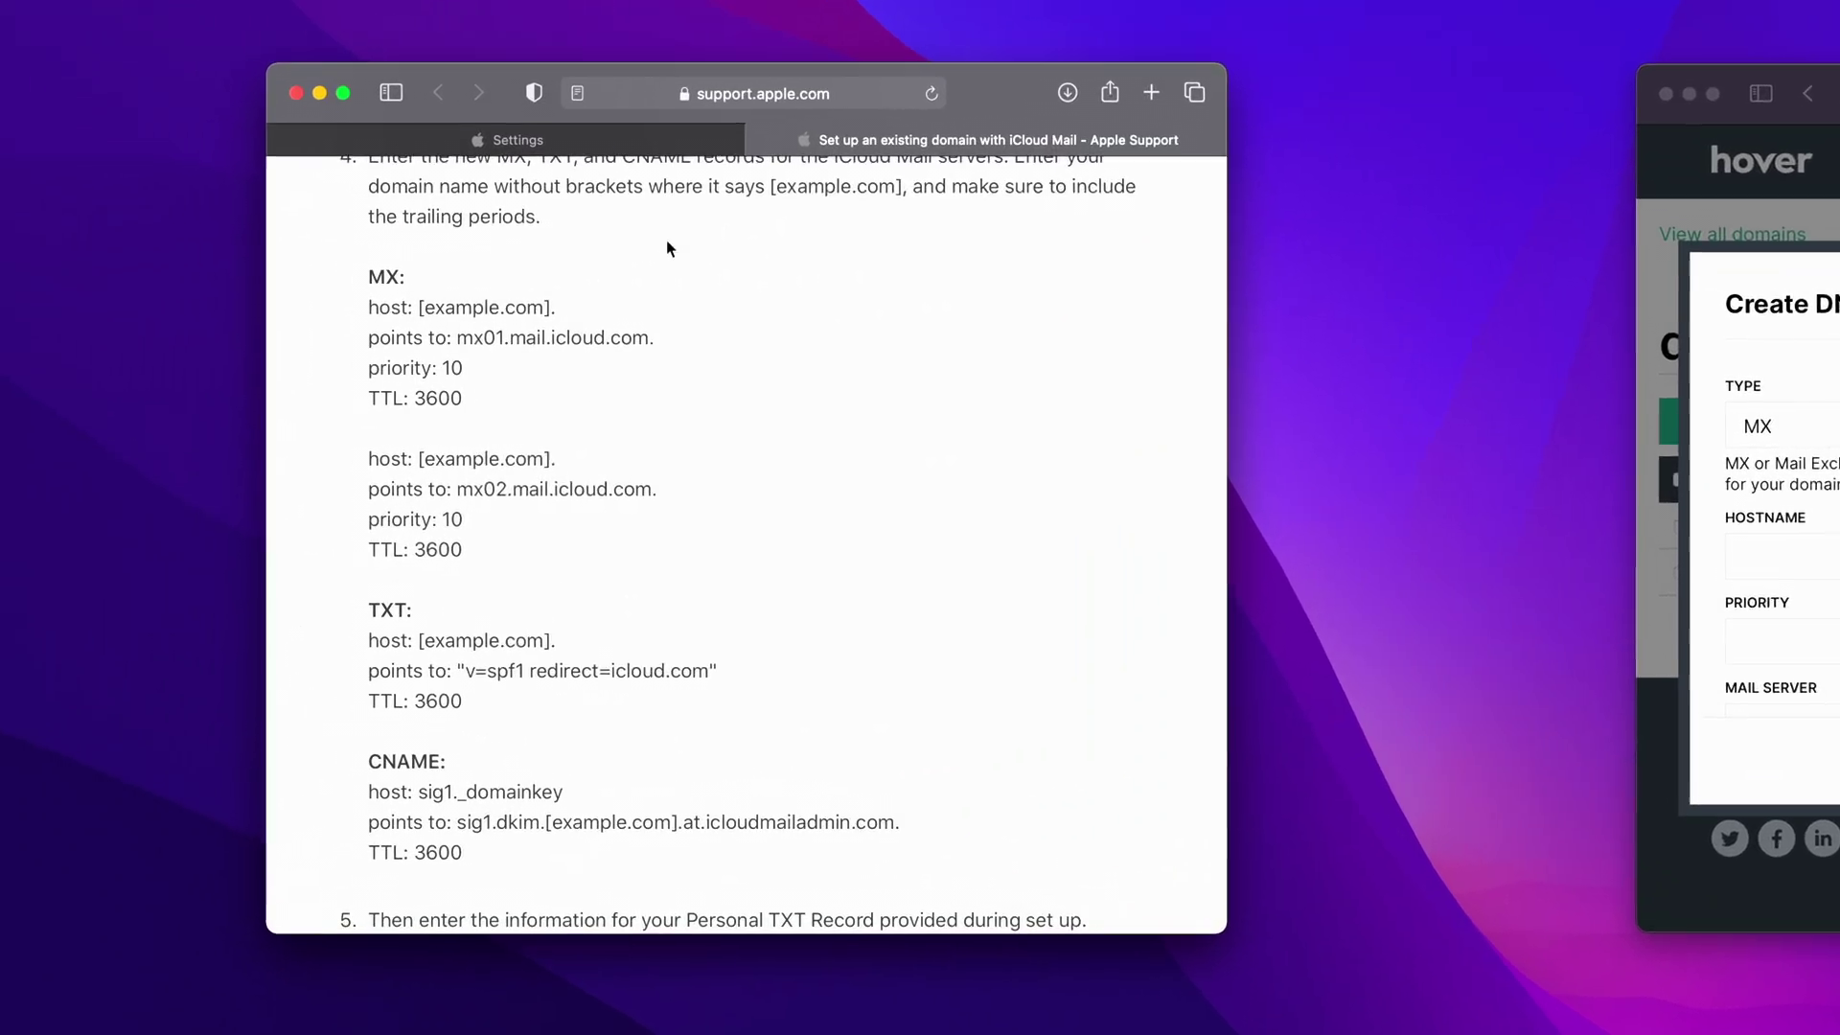
left_click_drag(439, 306, 529, 302)
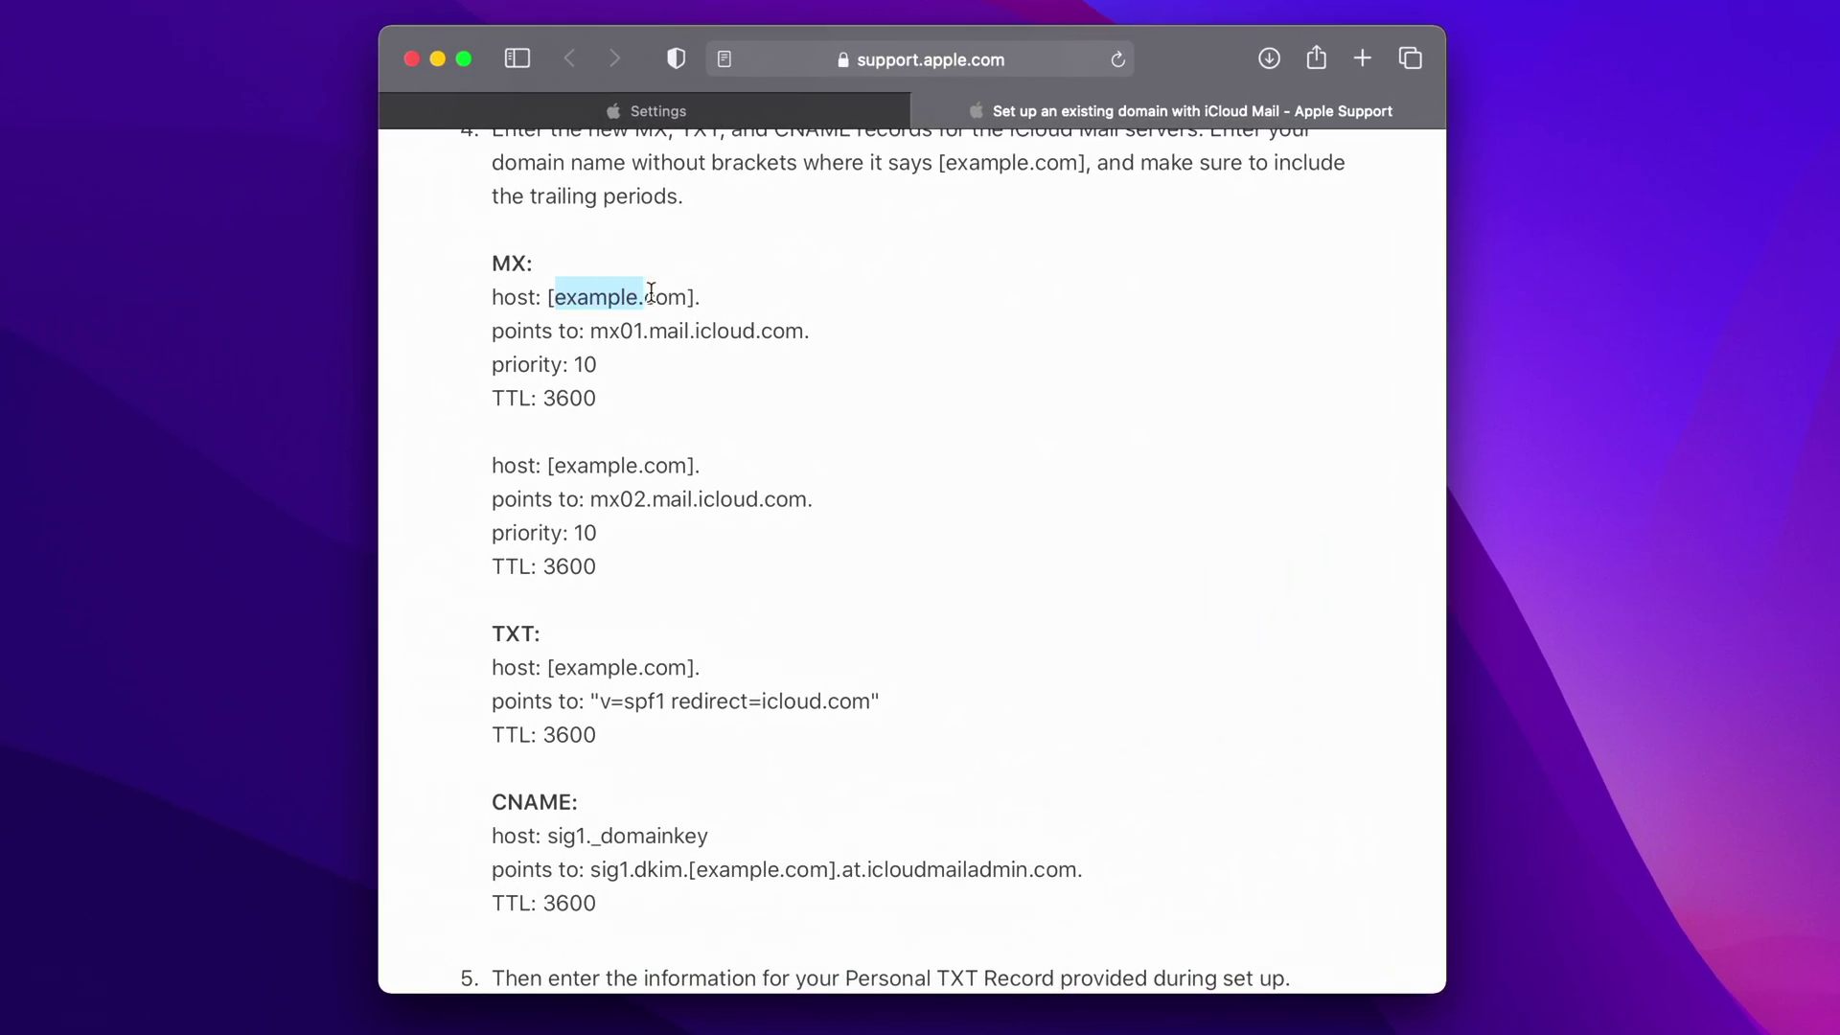
left_click_drag(653, 292, 689, 297)
left_click(1009, 303)
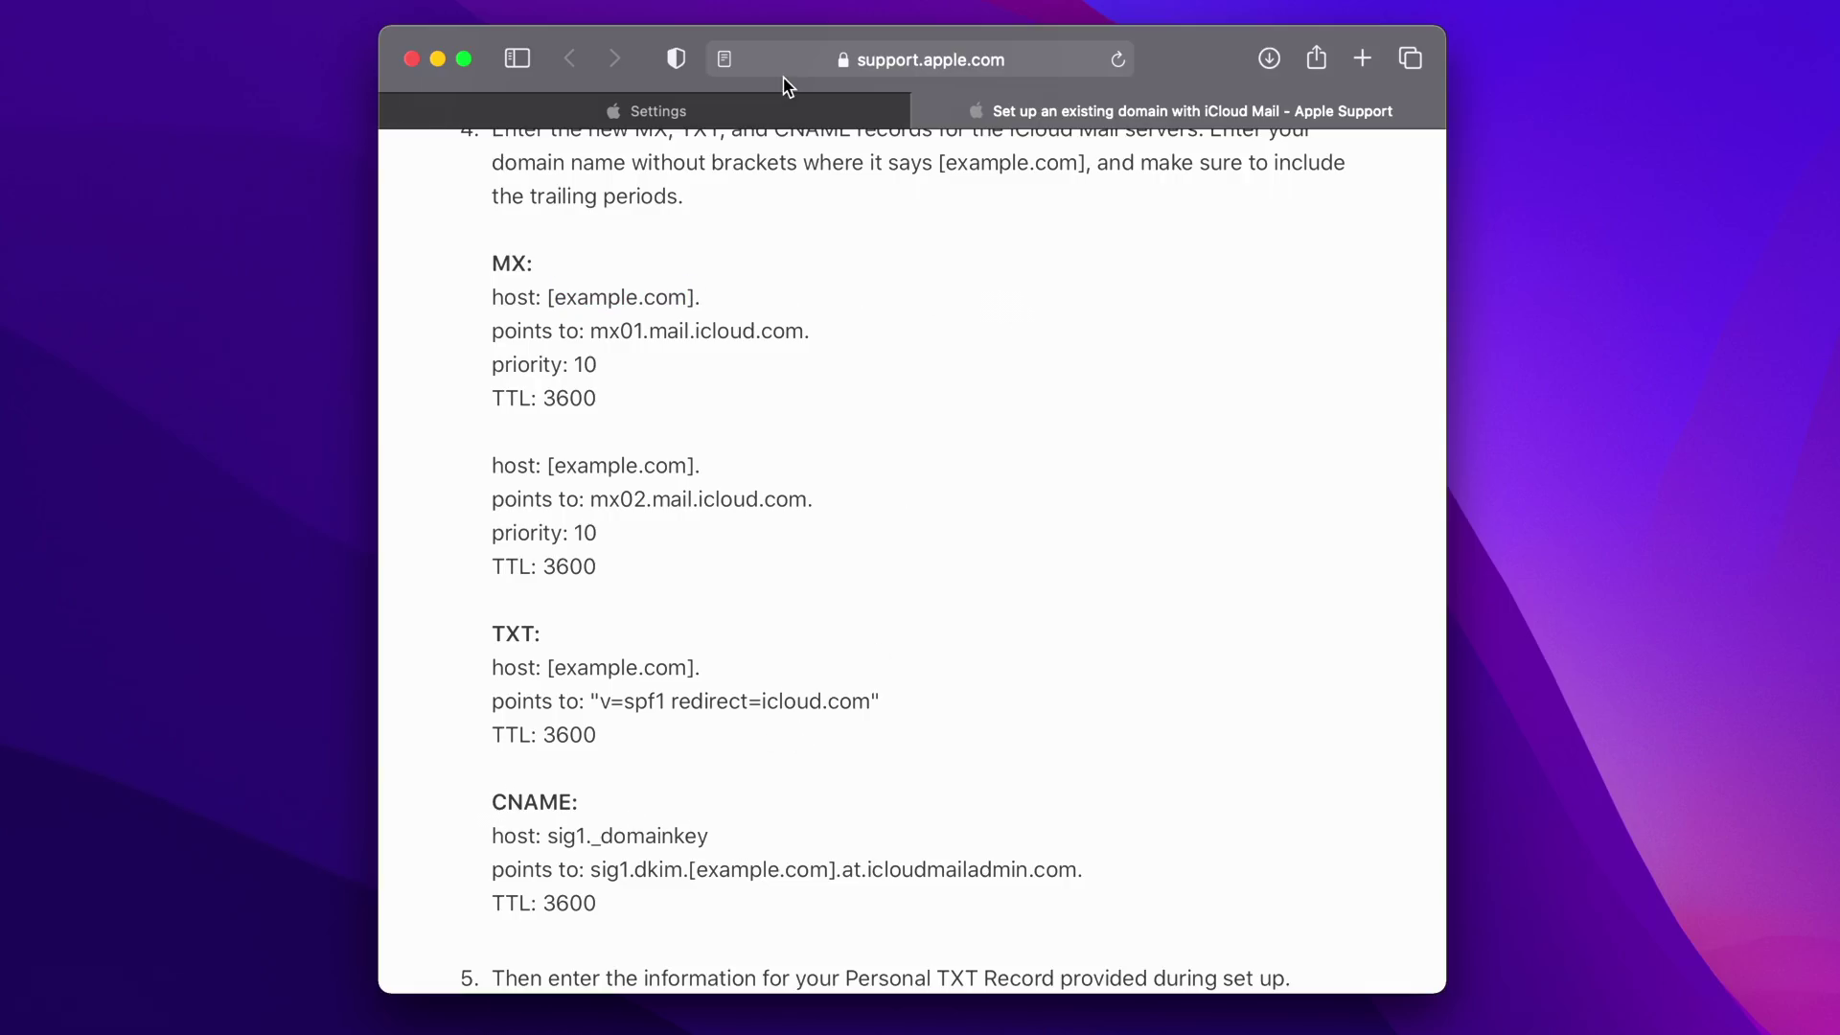
left_click(778, 108)
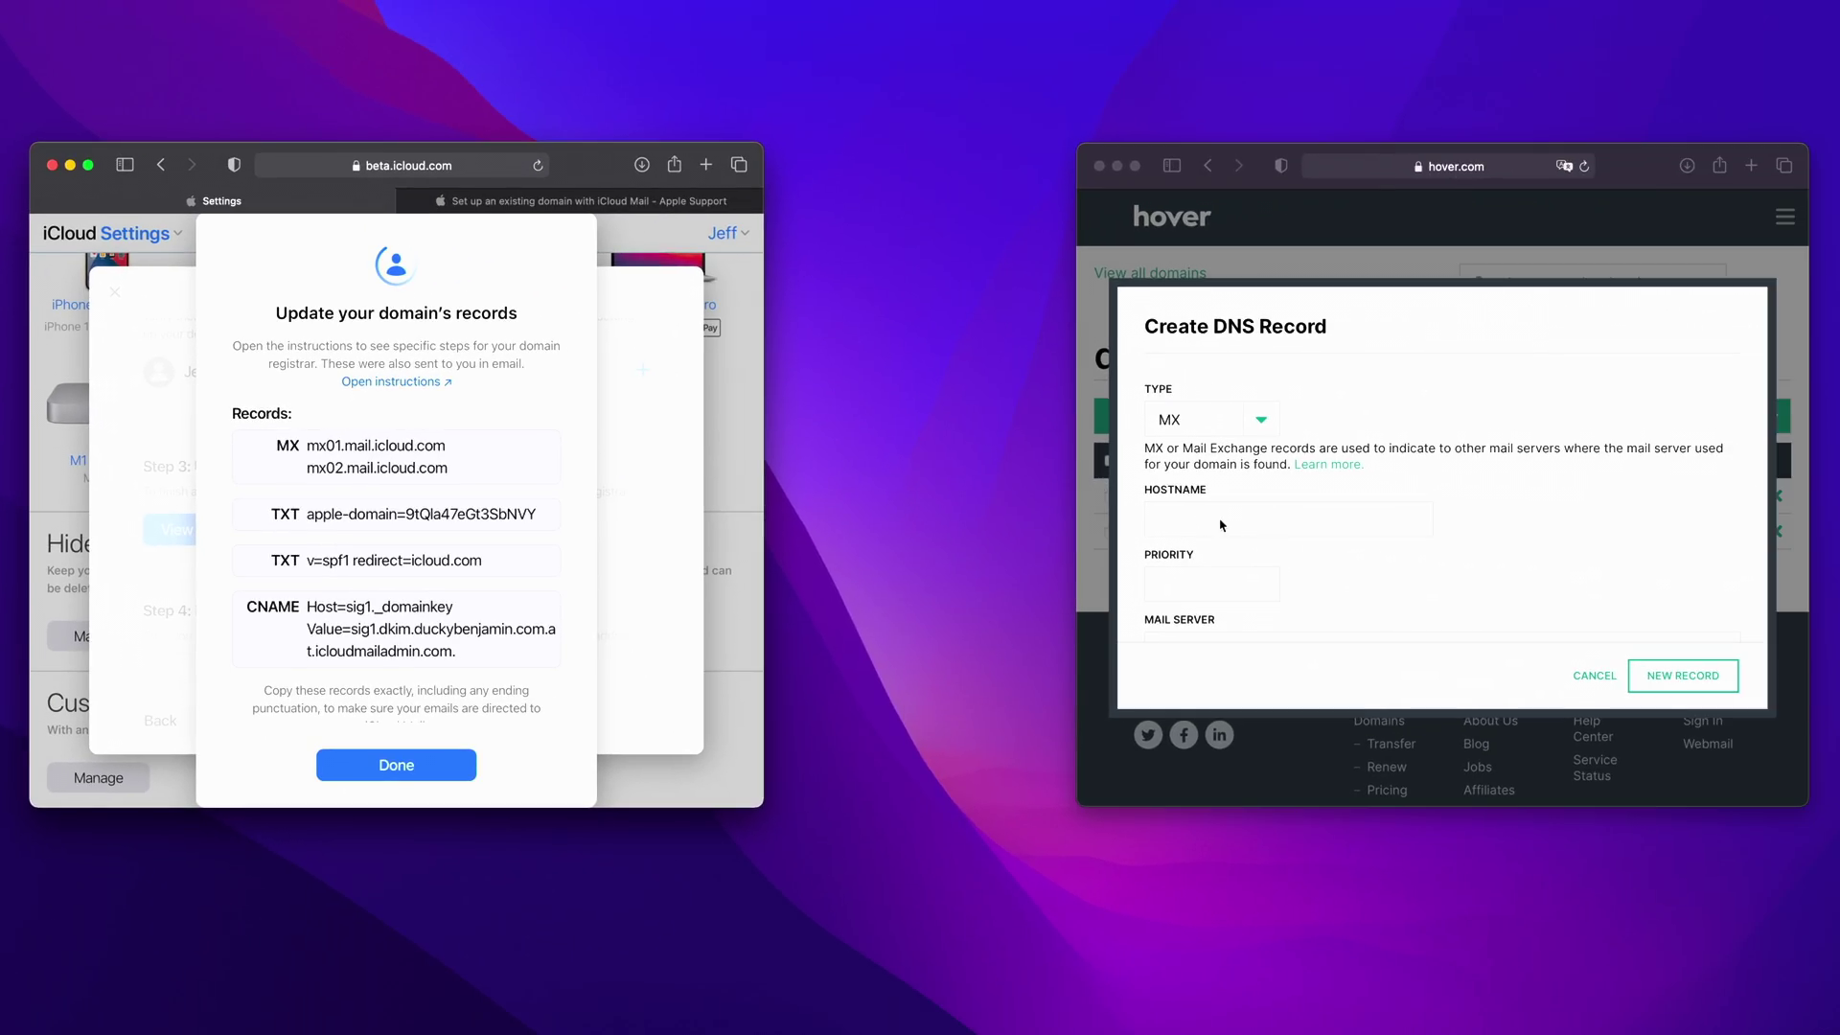
left_click(1195, 524)
left_click(1223, 519)
type("duckybenja")
type("min.com")
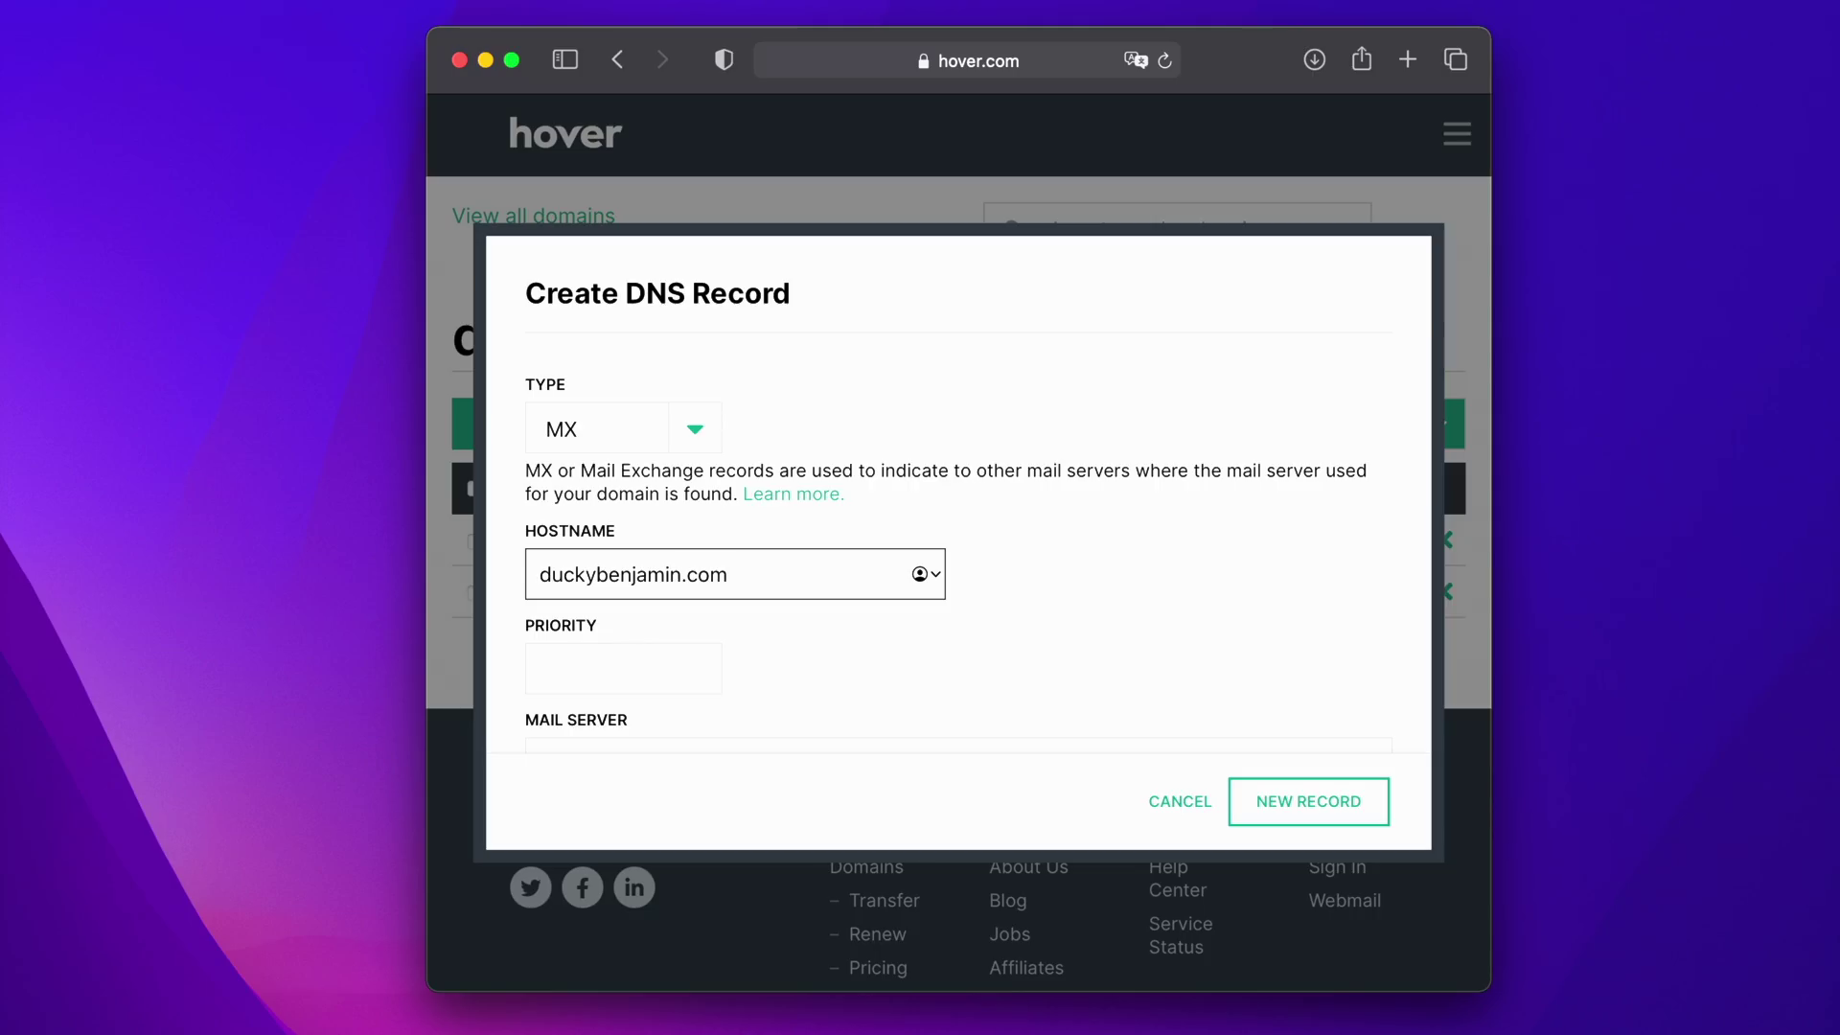
key("super+a")
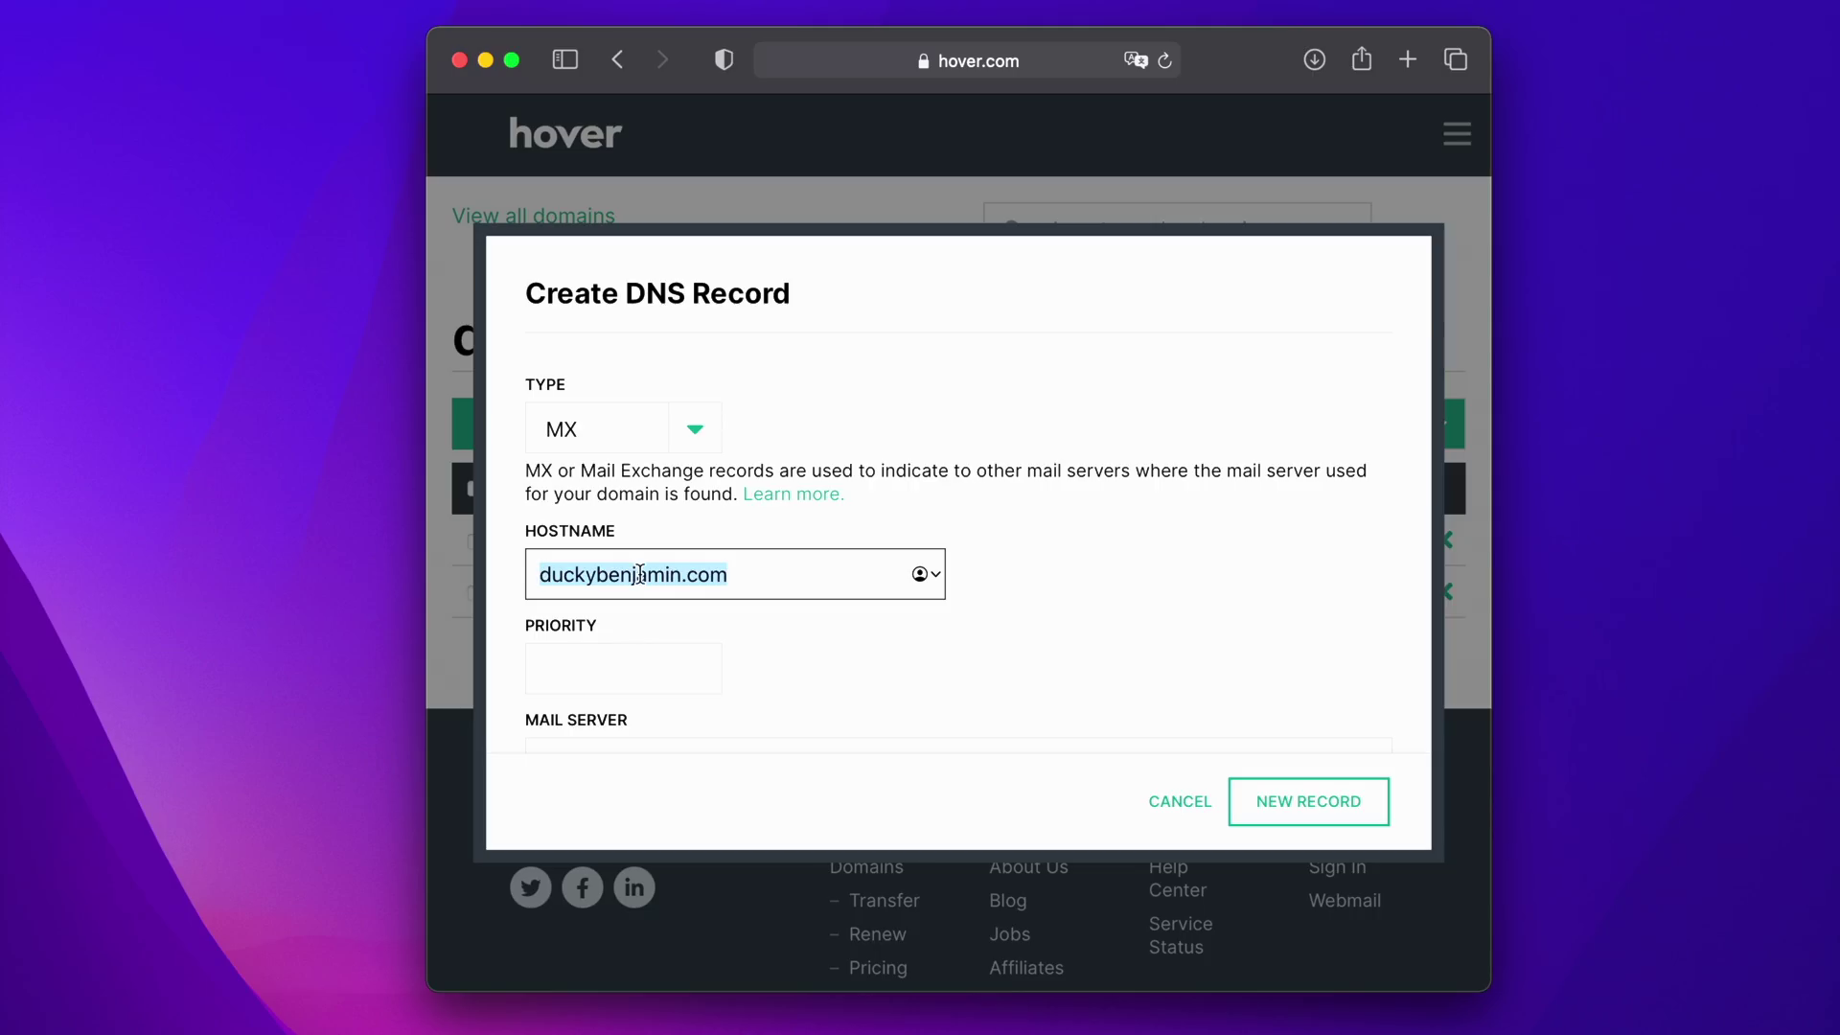
left_click(736, 640)
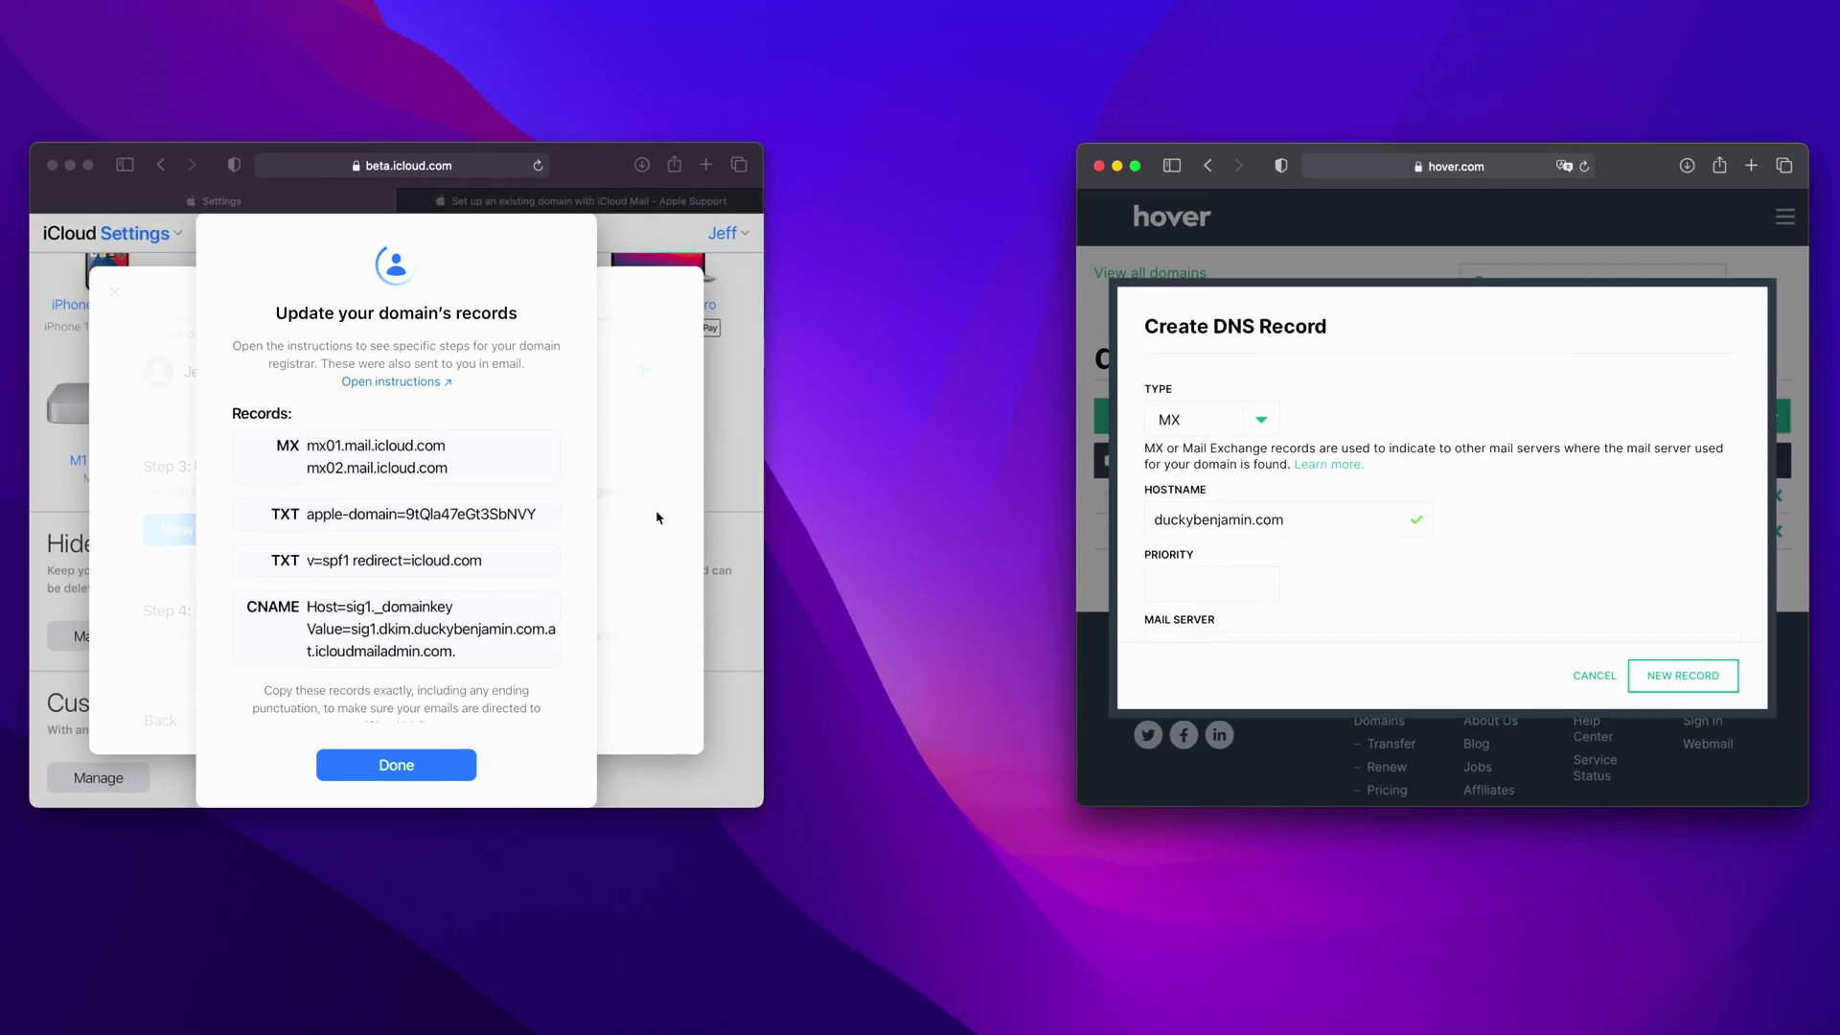
- Recheck the Apple Support MX values and set the record's priority to 10
left_click(557, 205)
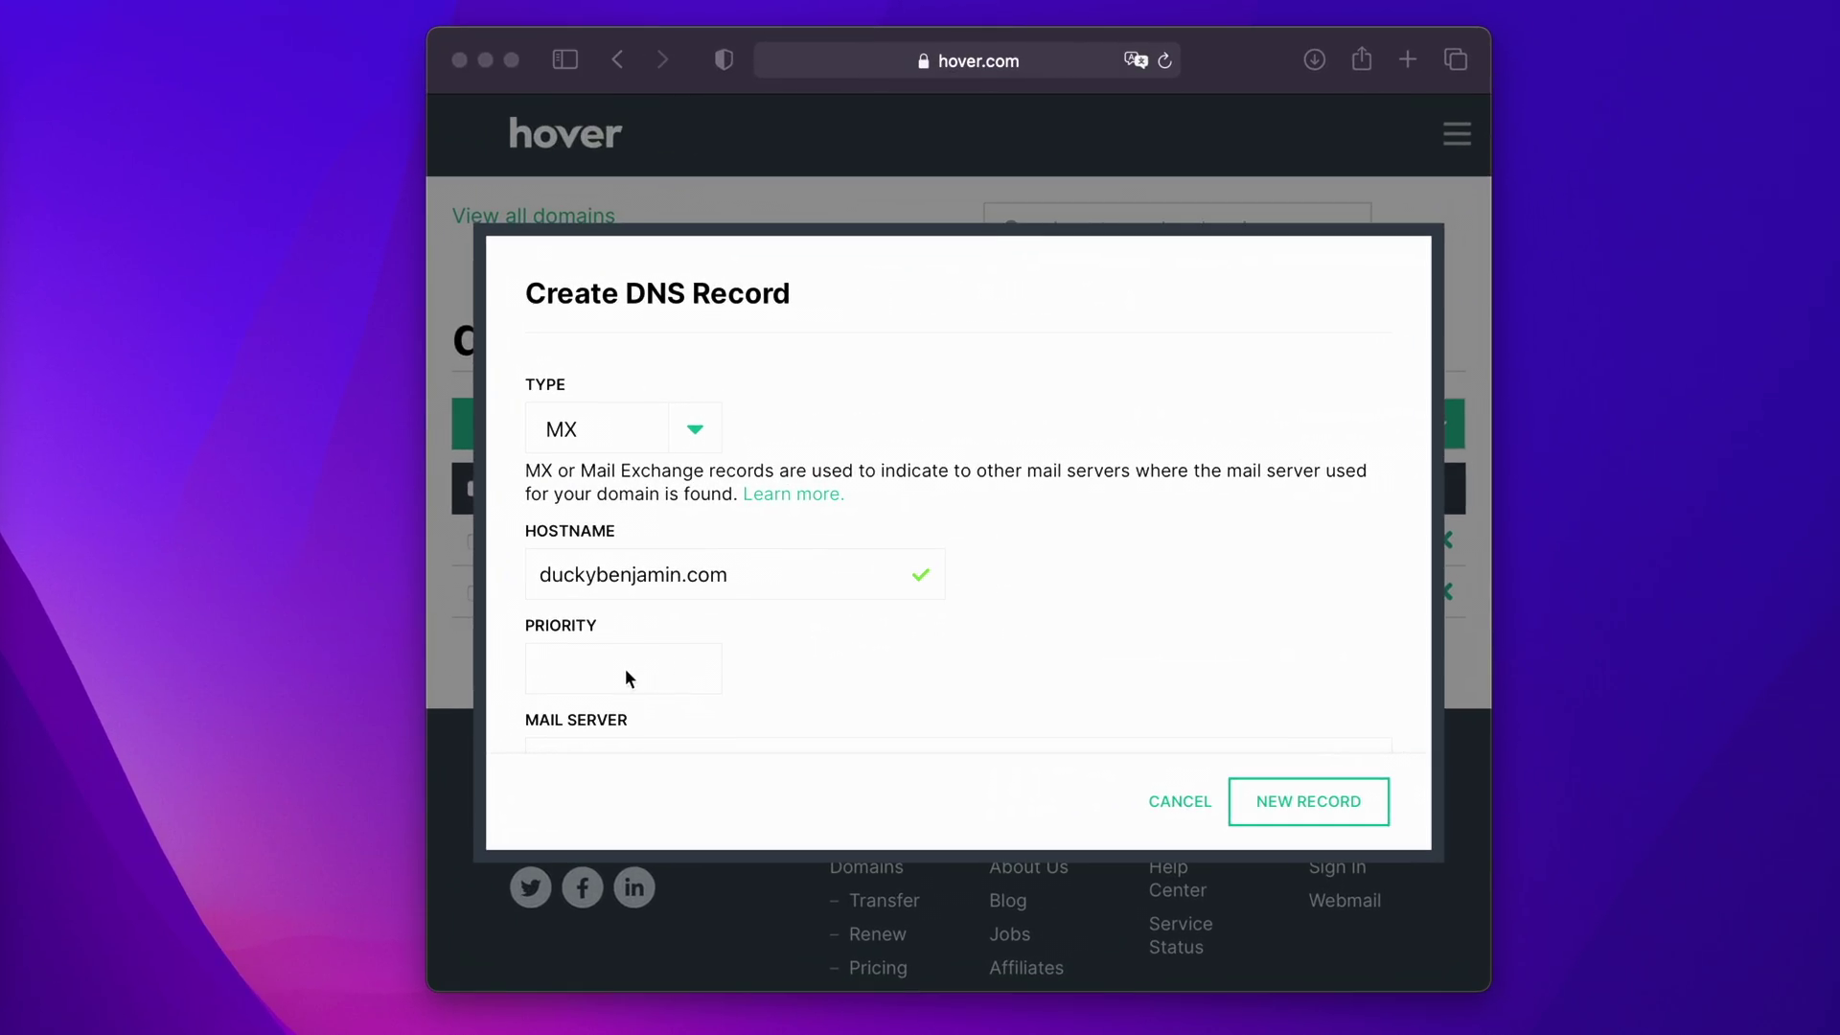
left_click(1215, 585)
left_click(625, 669)
scroll(728, 661, "down", 3)
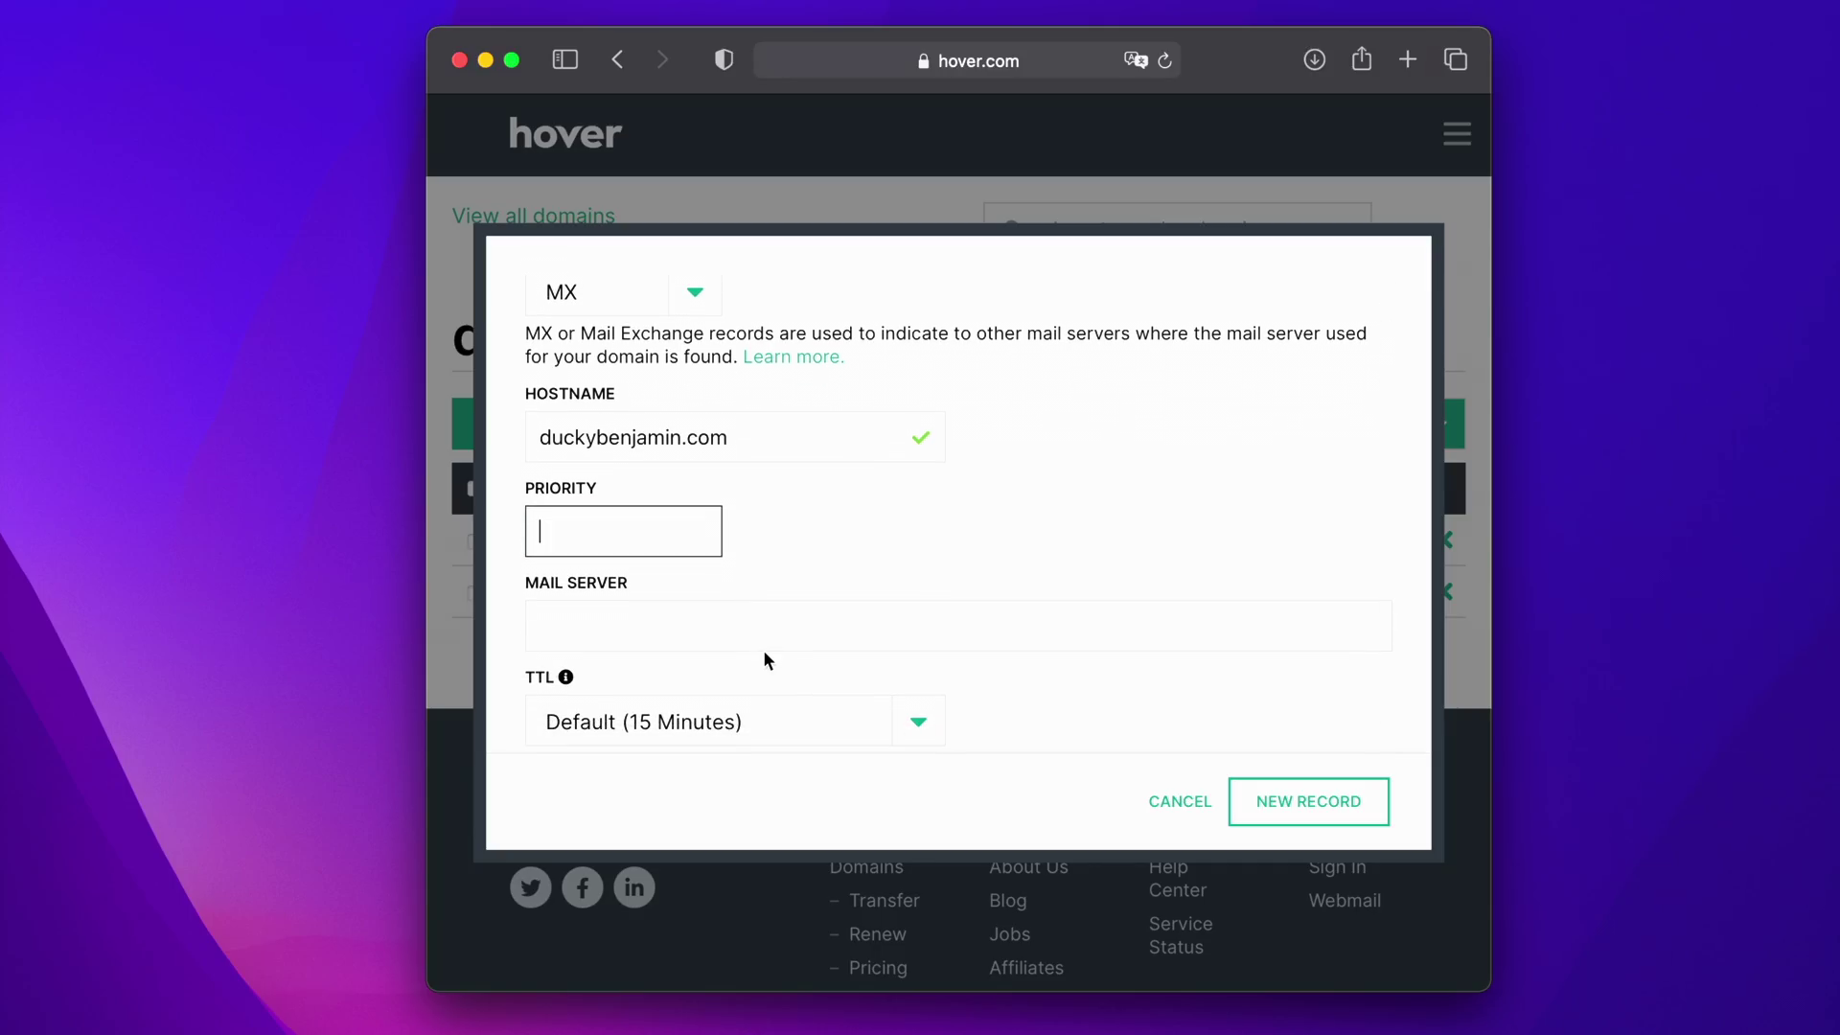
type("10")
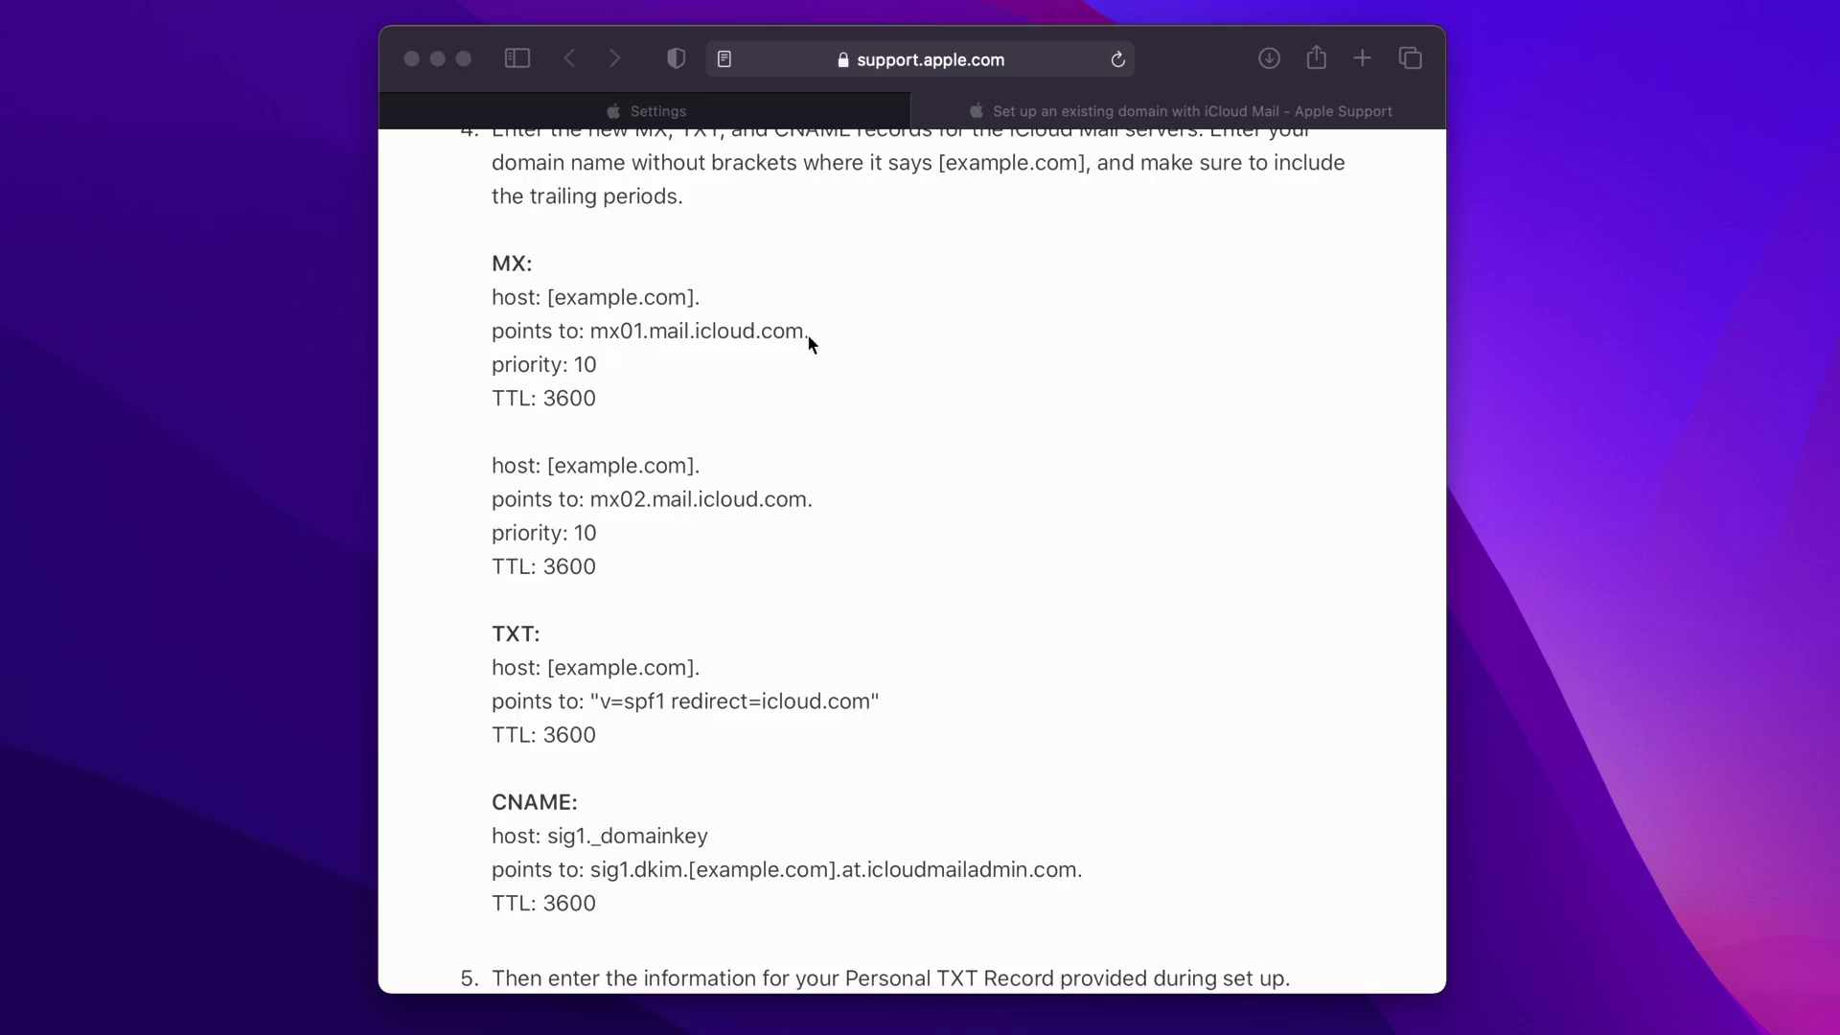
- Copy mx01.mail.icloud.com. from Apple's instructions and paste it as the MX mail server
left_click(781, 111)
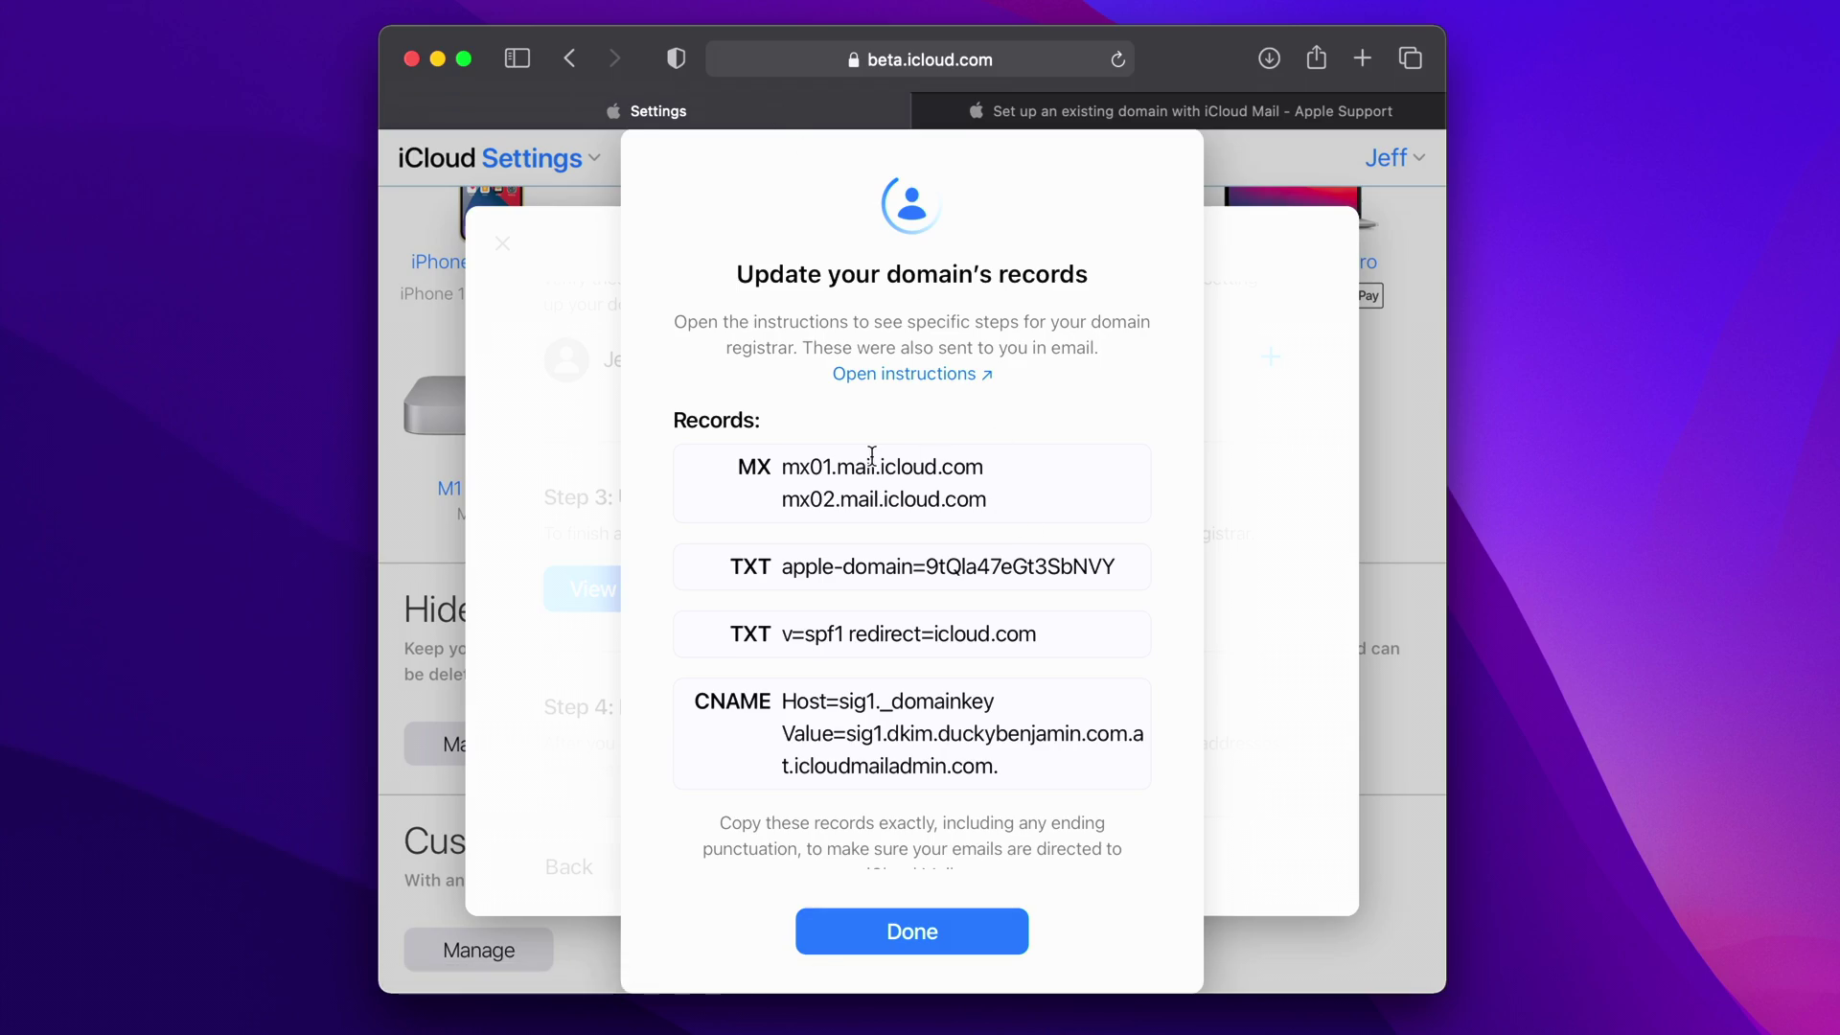
left_click(1102, 110)
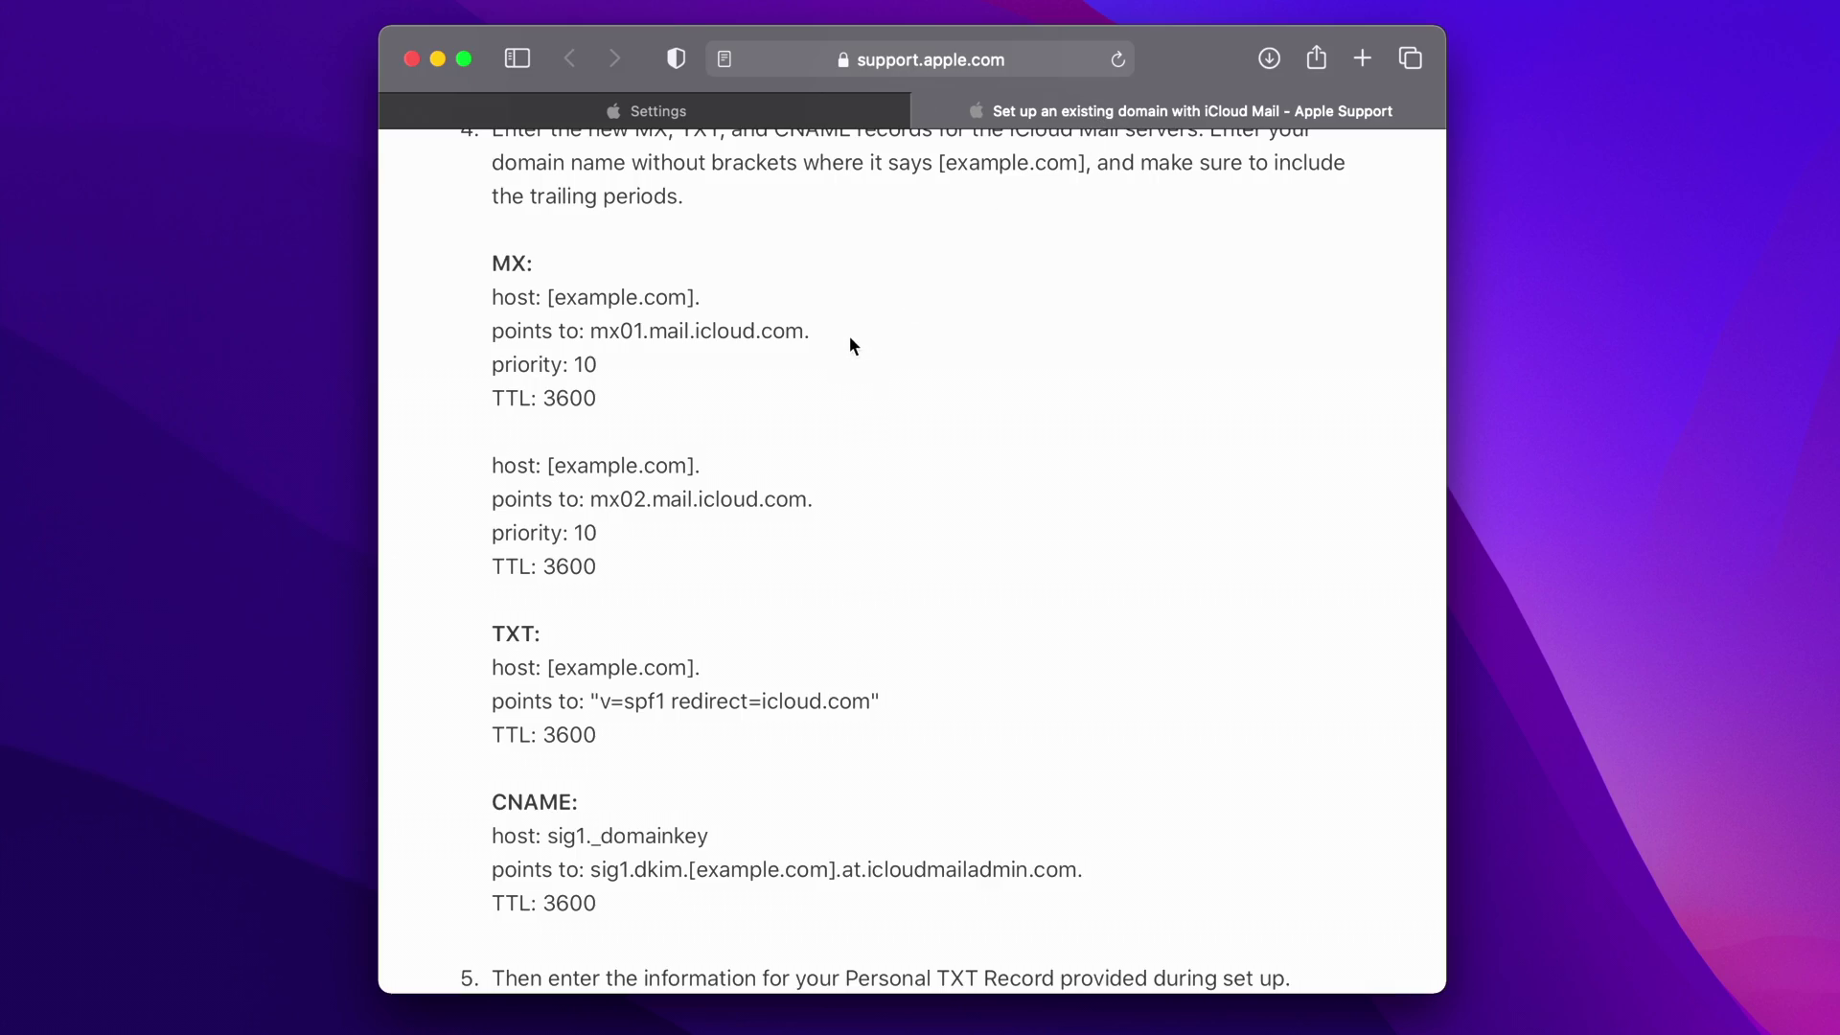
left_click_drag(812, 330, 592, 338)
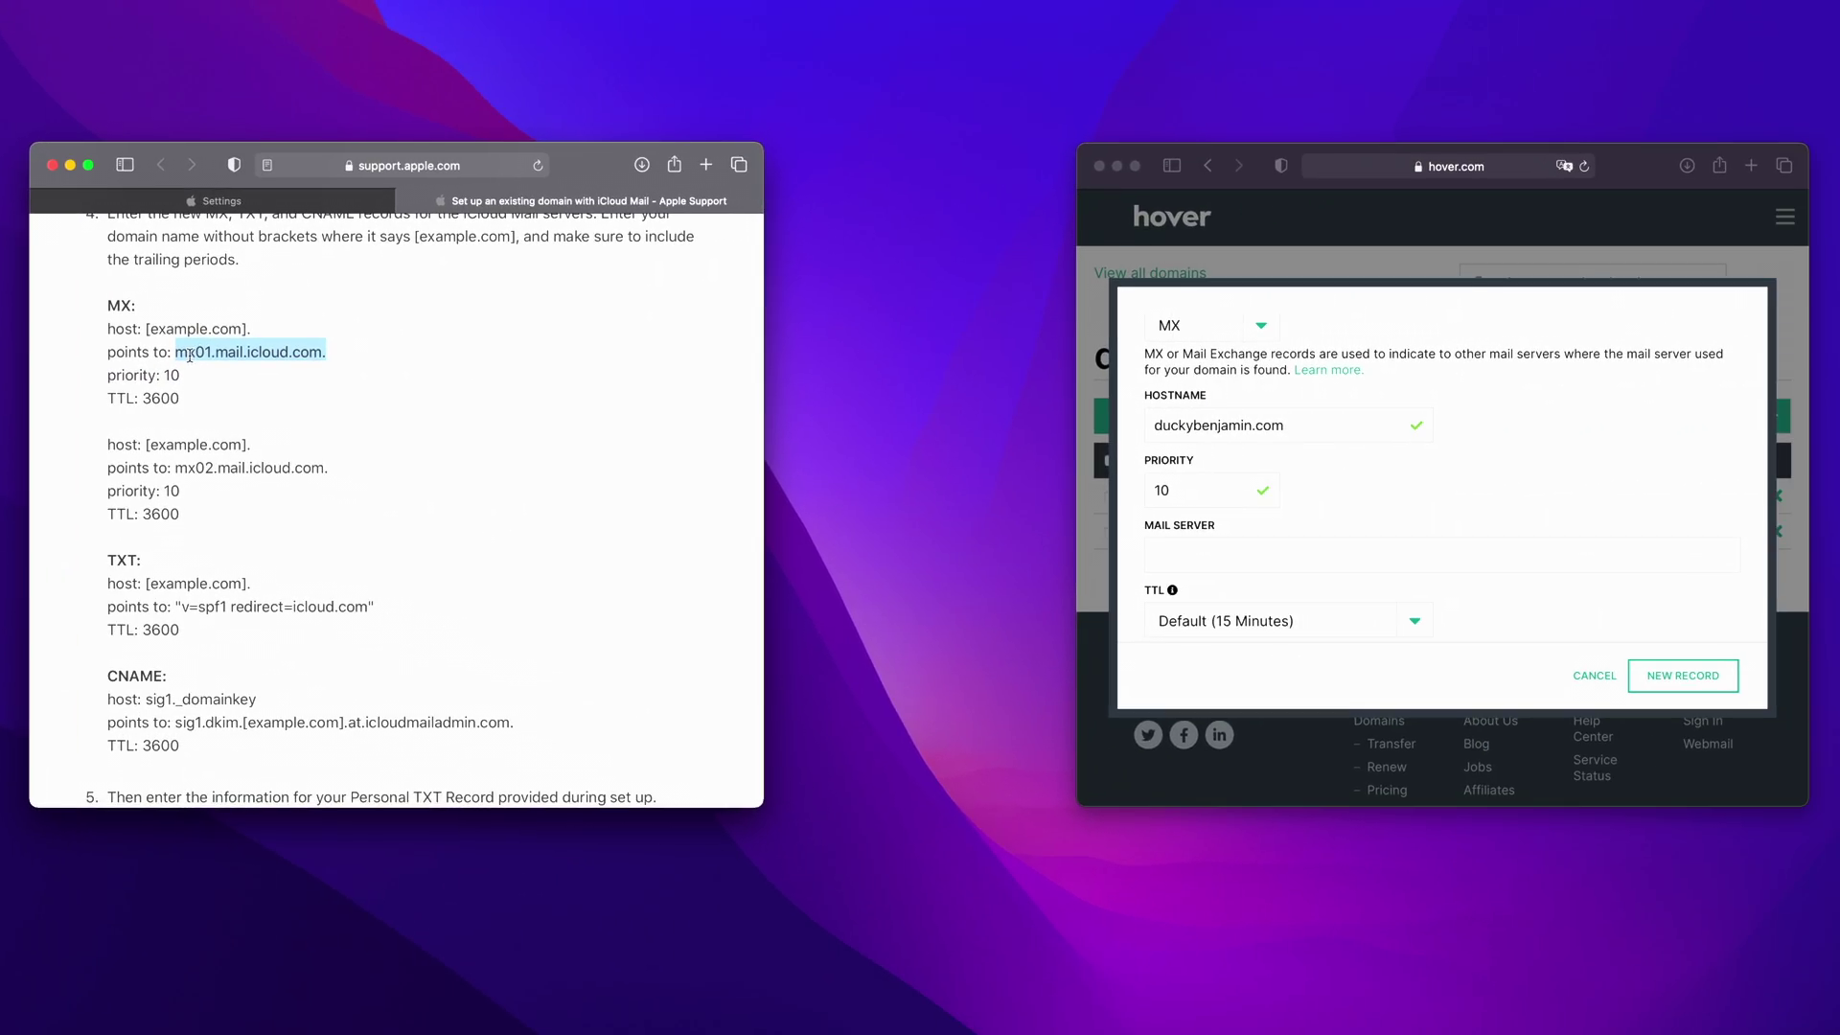
right_click(605, 335)
left_click(220, 410)
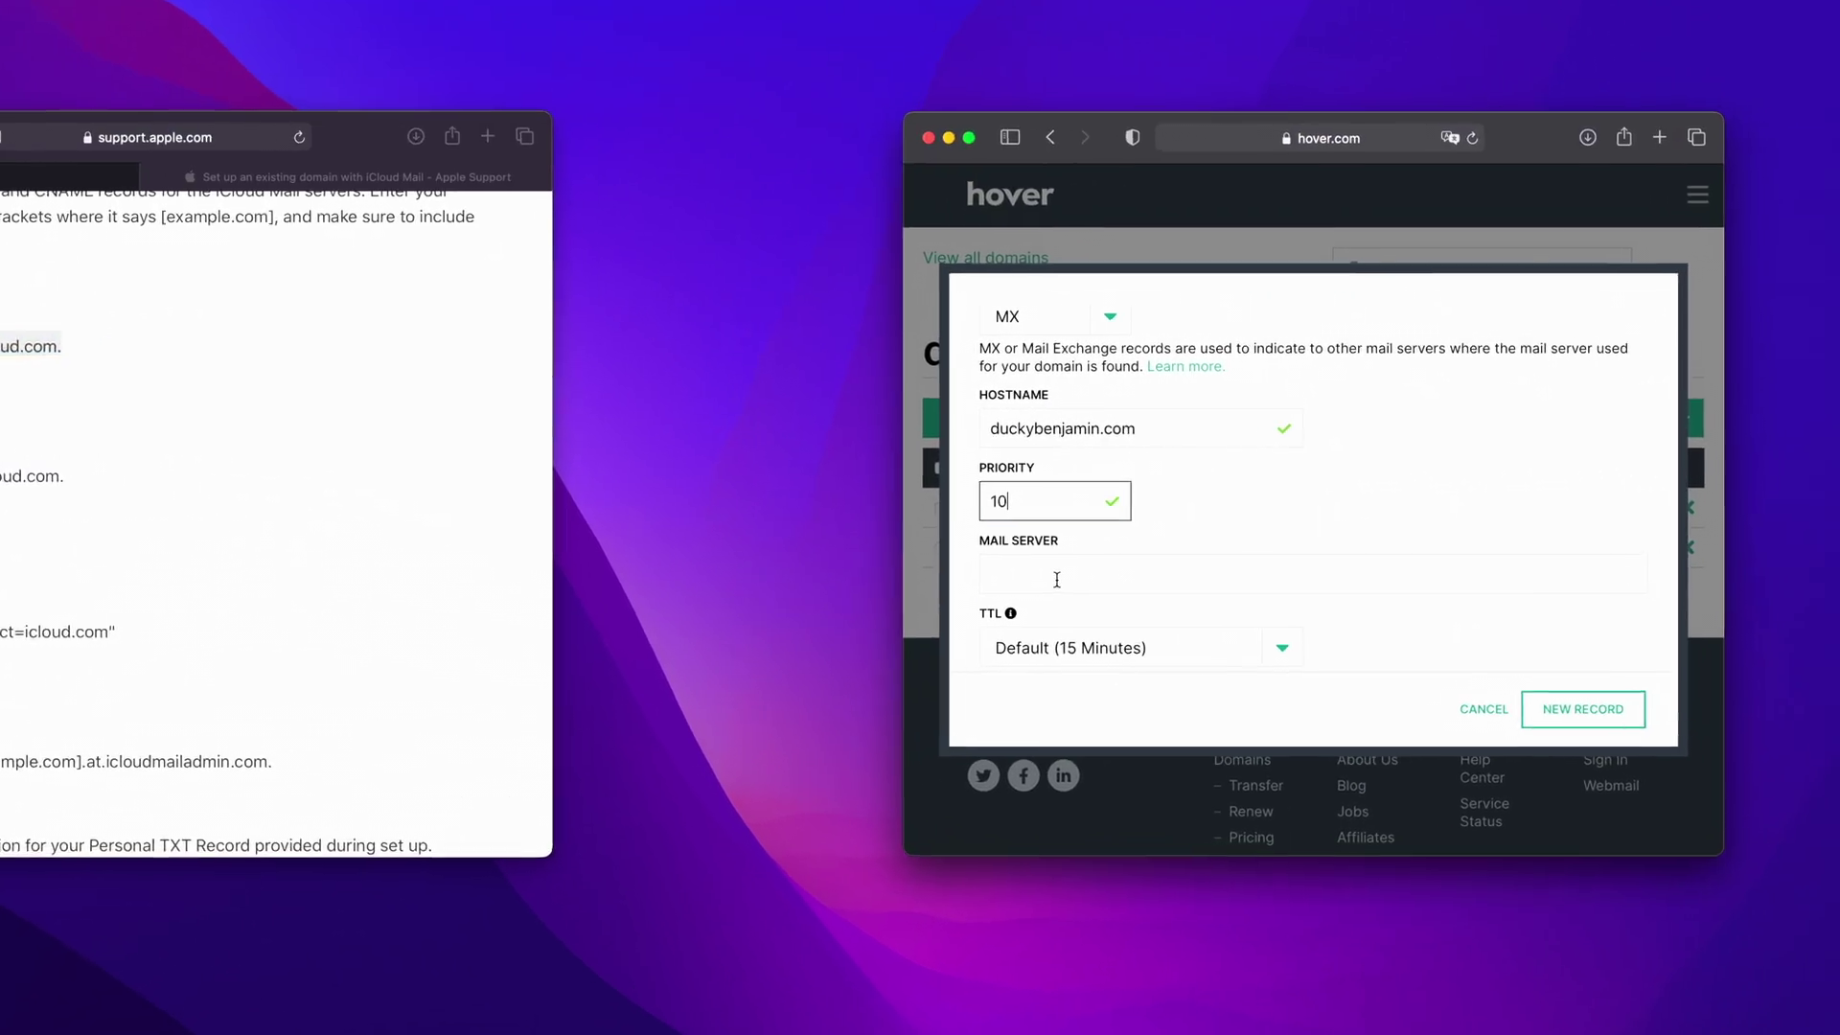
left_click(1219, 558)
right_click(637, 629)
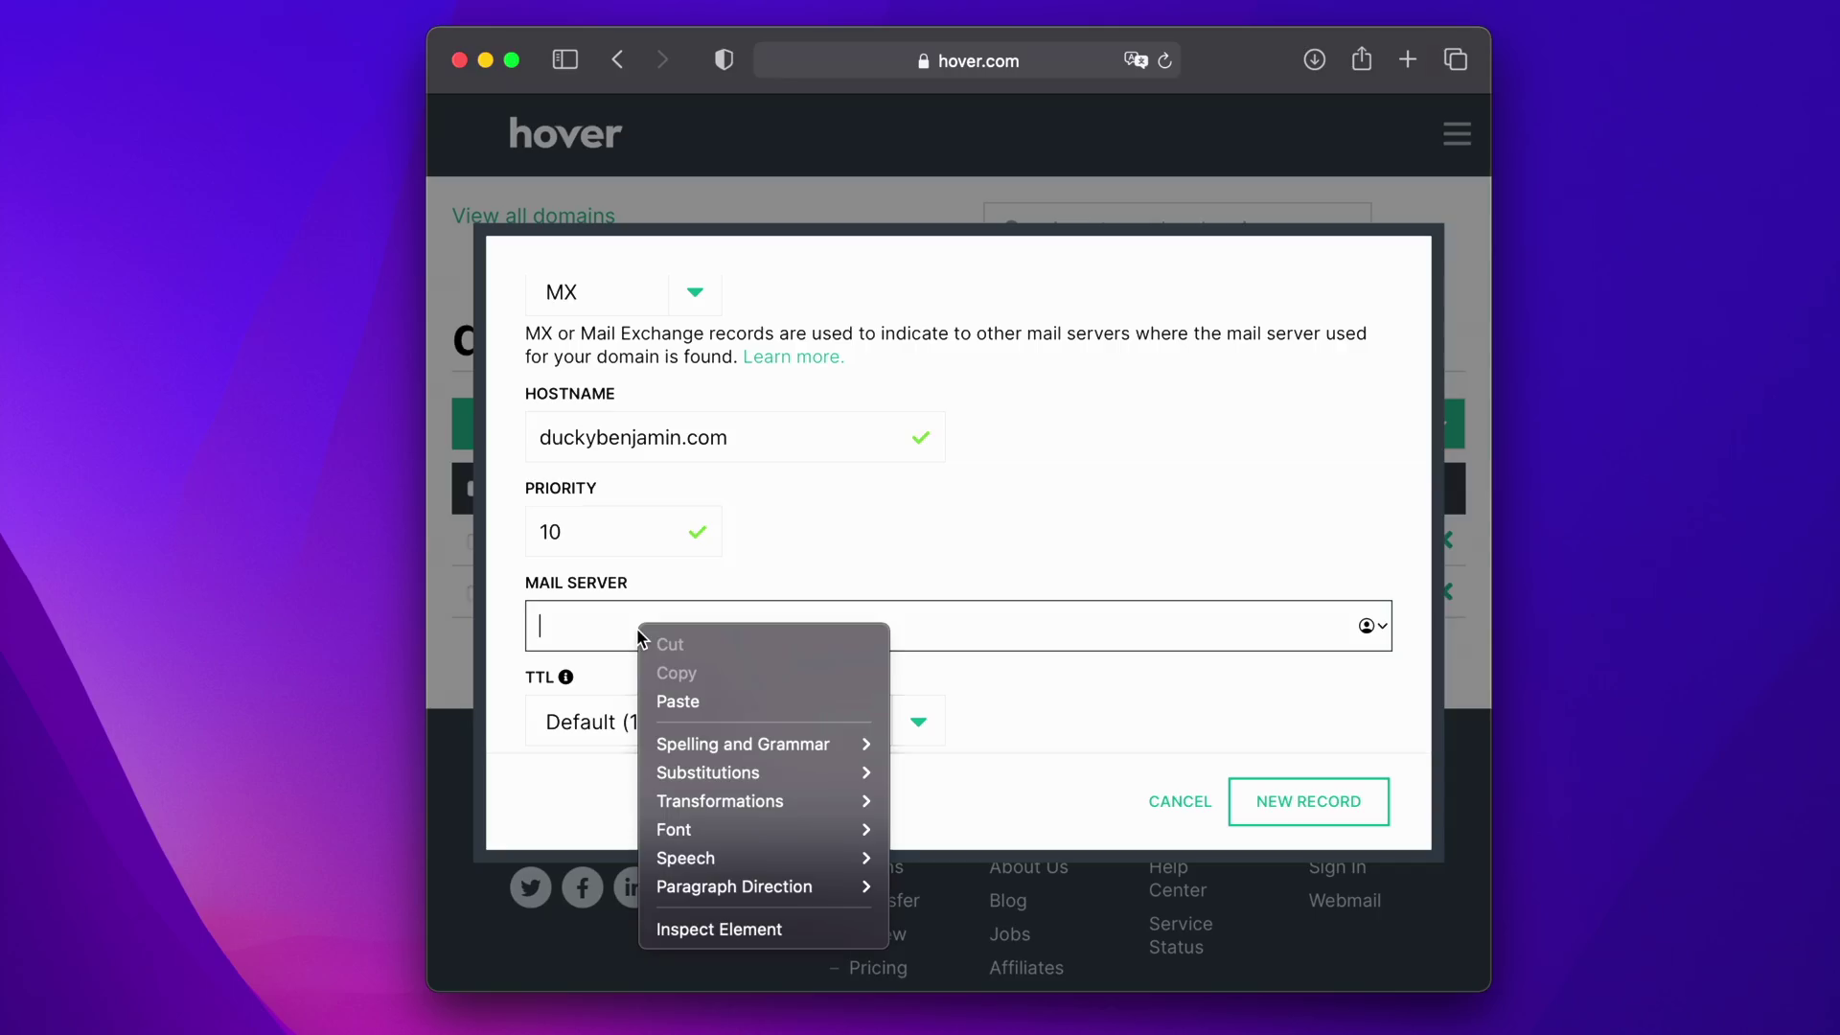
left_click(676, 698)
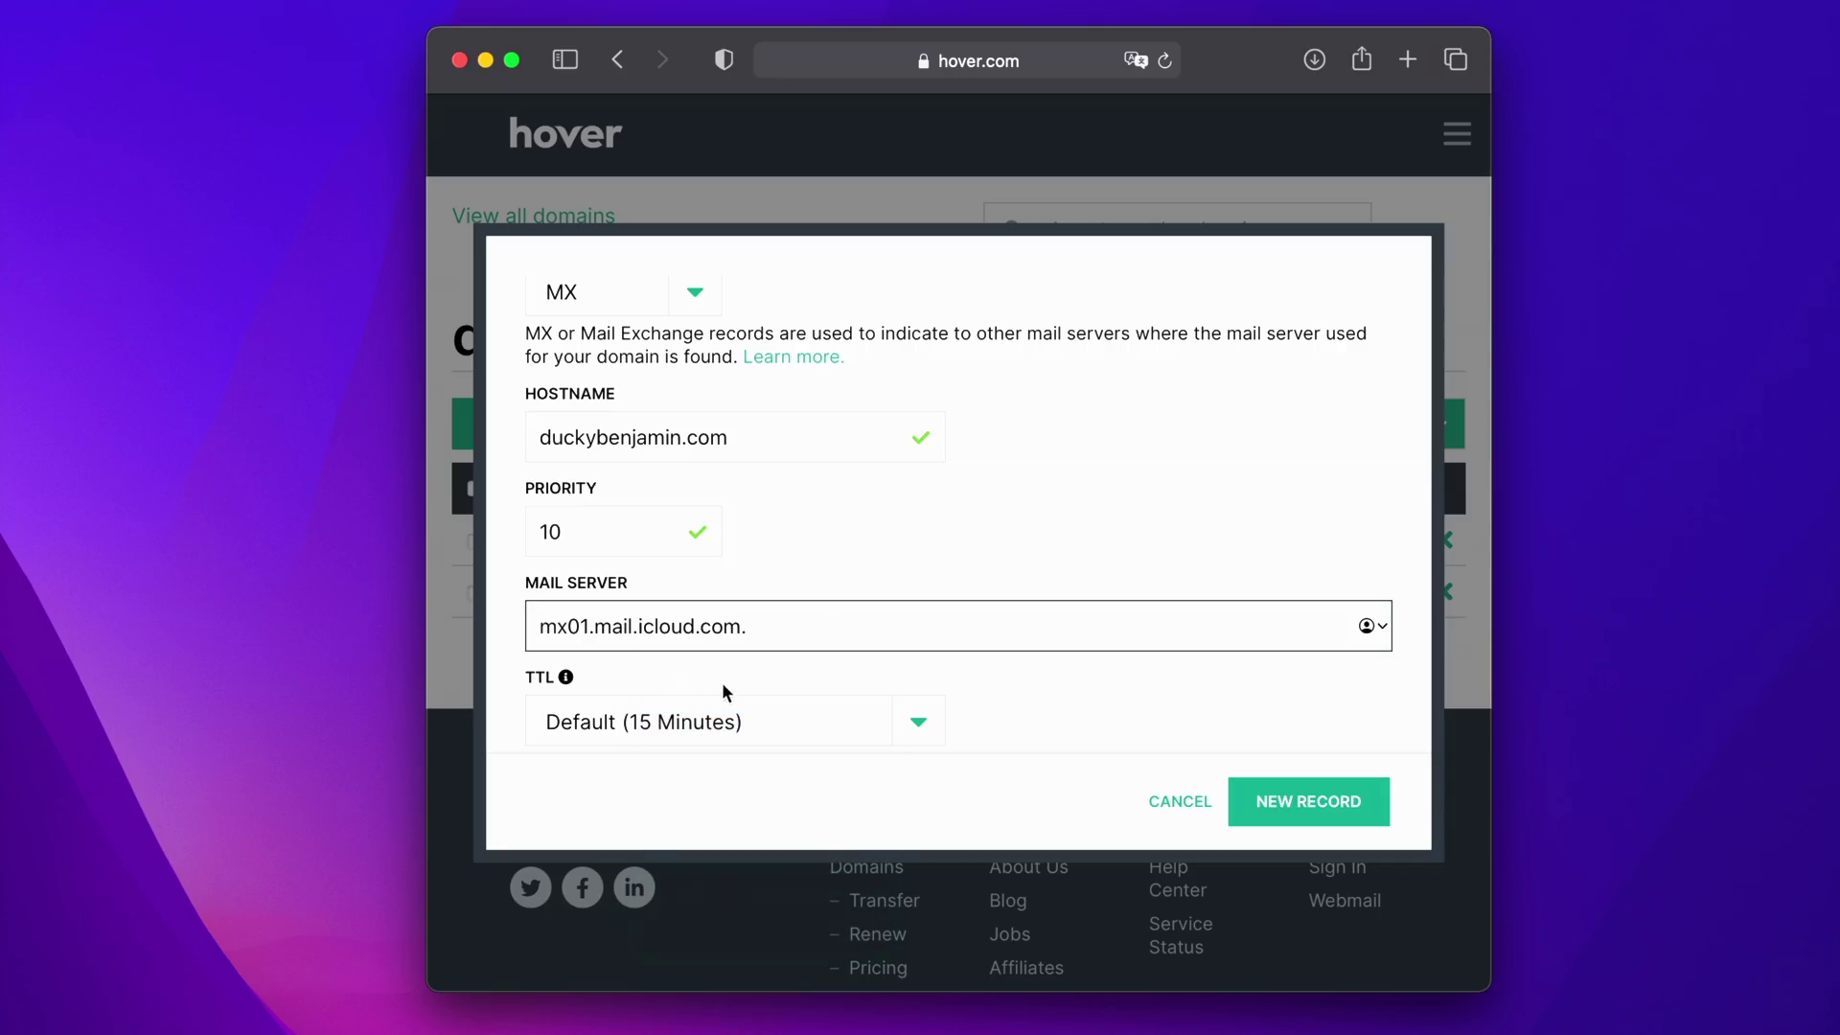
scroll(894, 604, "down", 1)
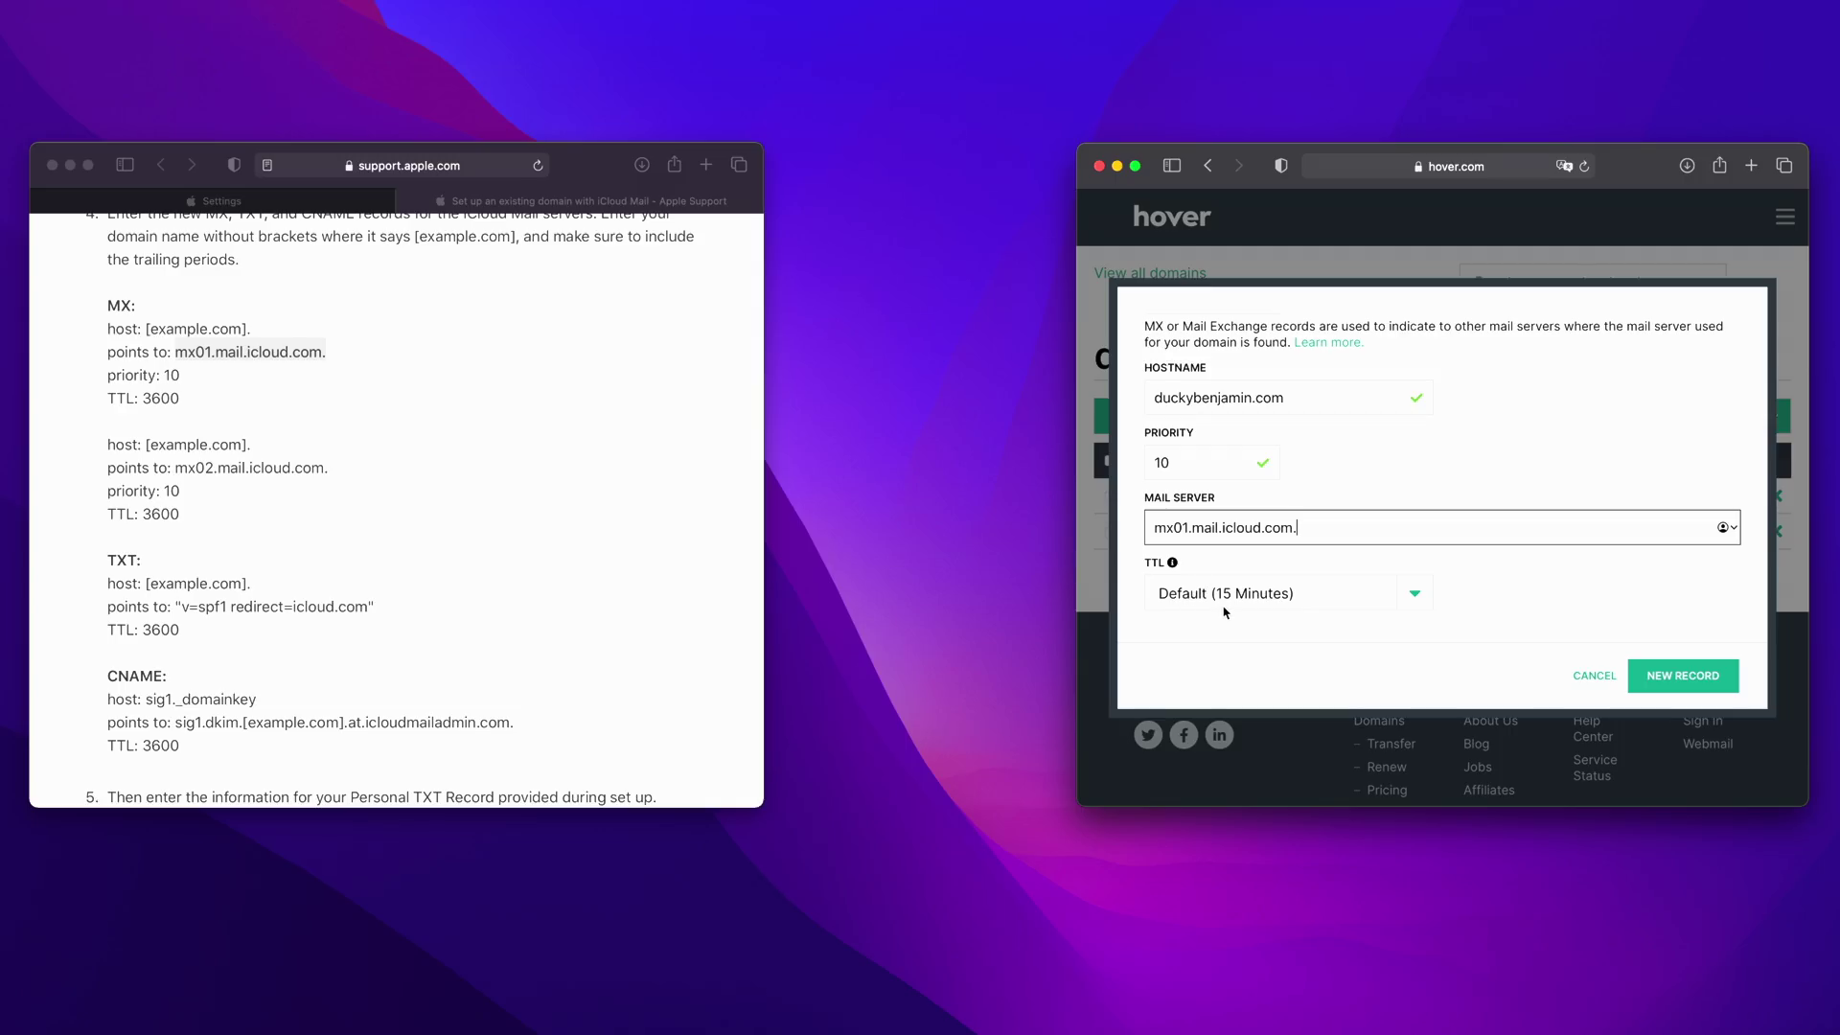
- Check Apple's 3600 TTL and set the MX record's TTL to 1 Hour
left_click(162, 392)
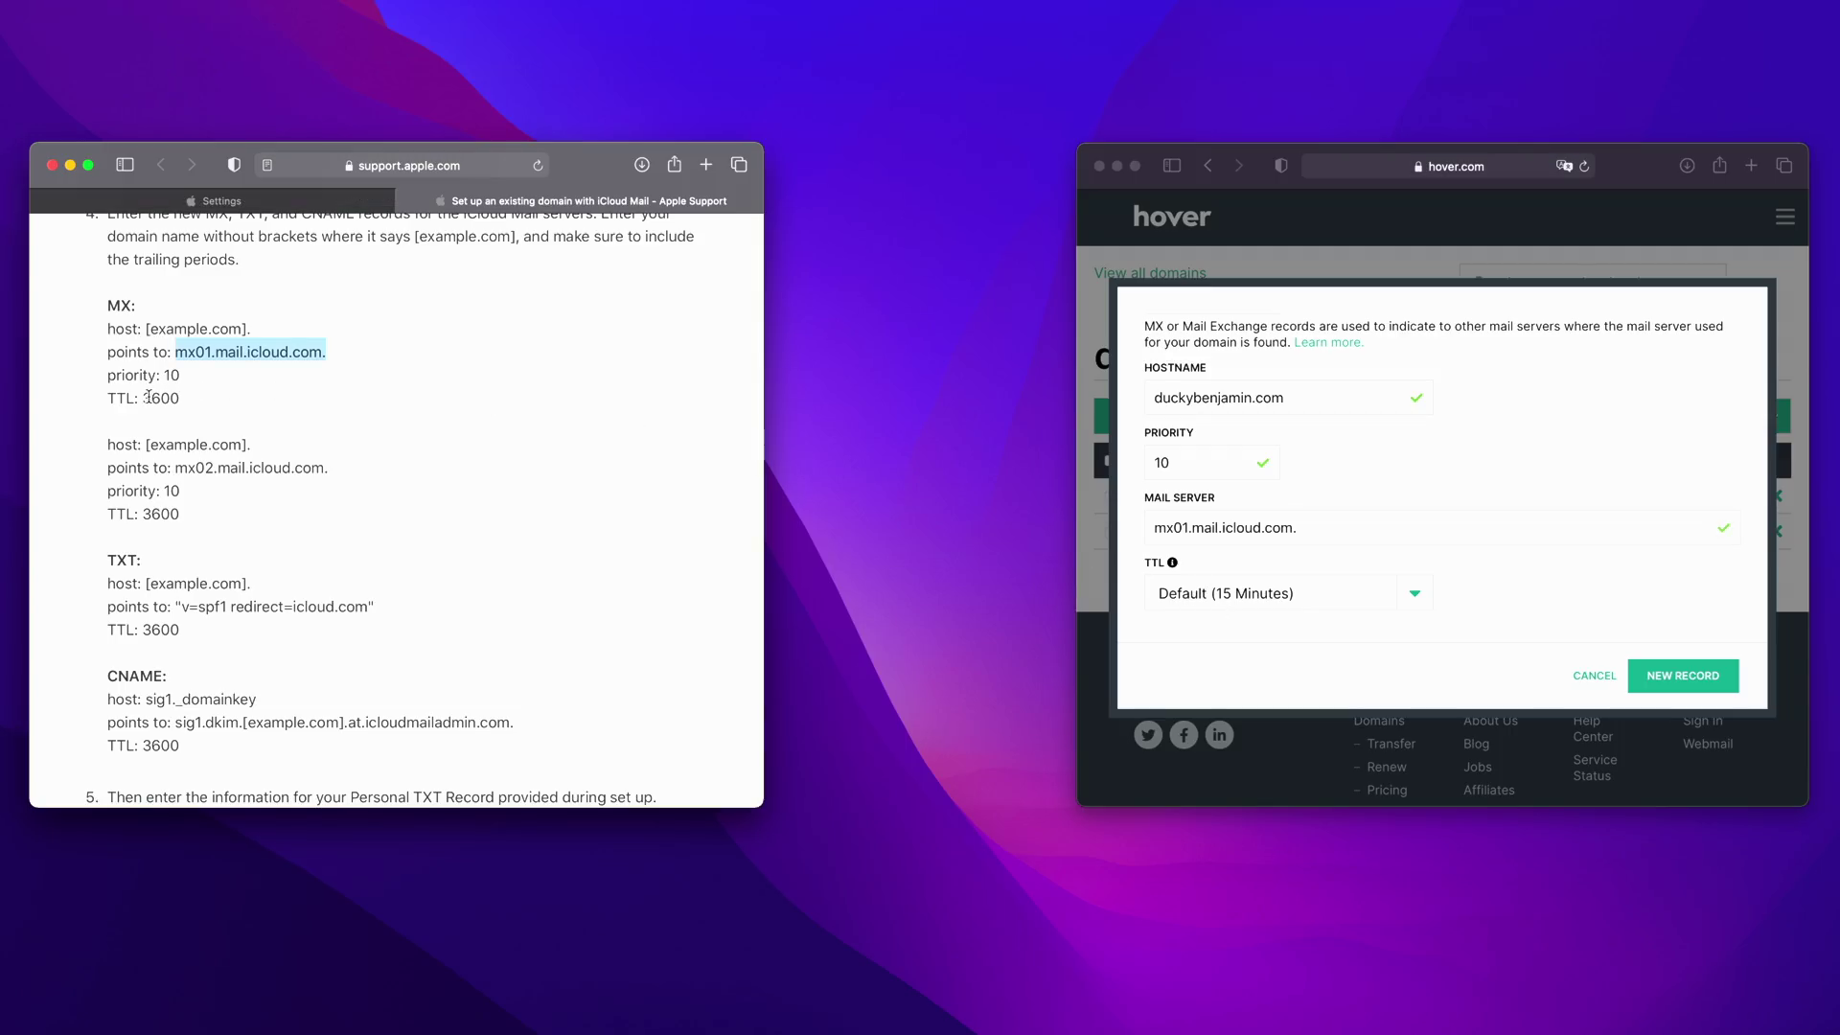
double_click(160, 397)
left_click(219, 407)
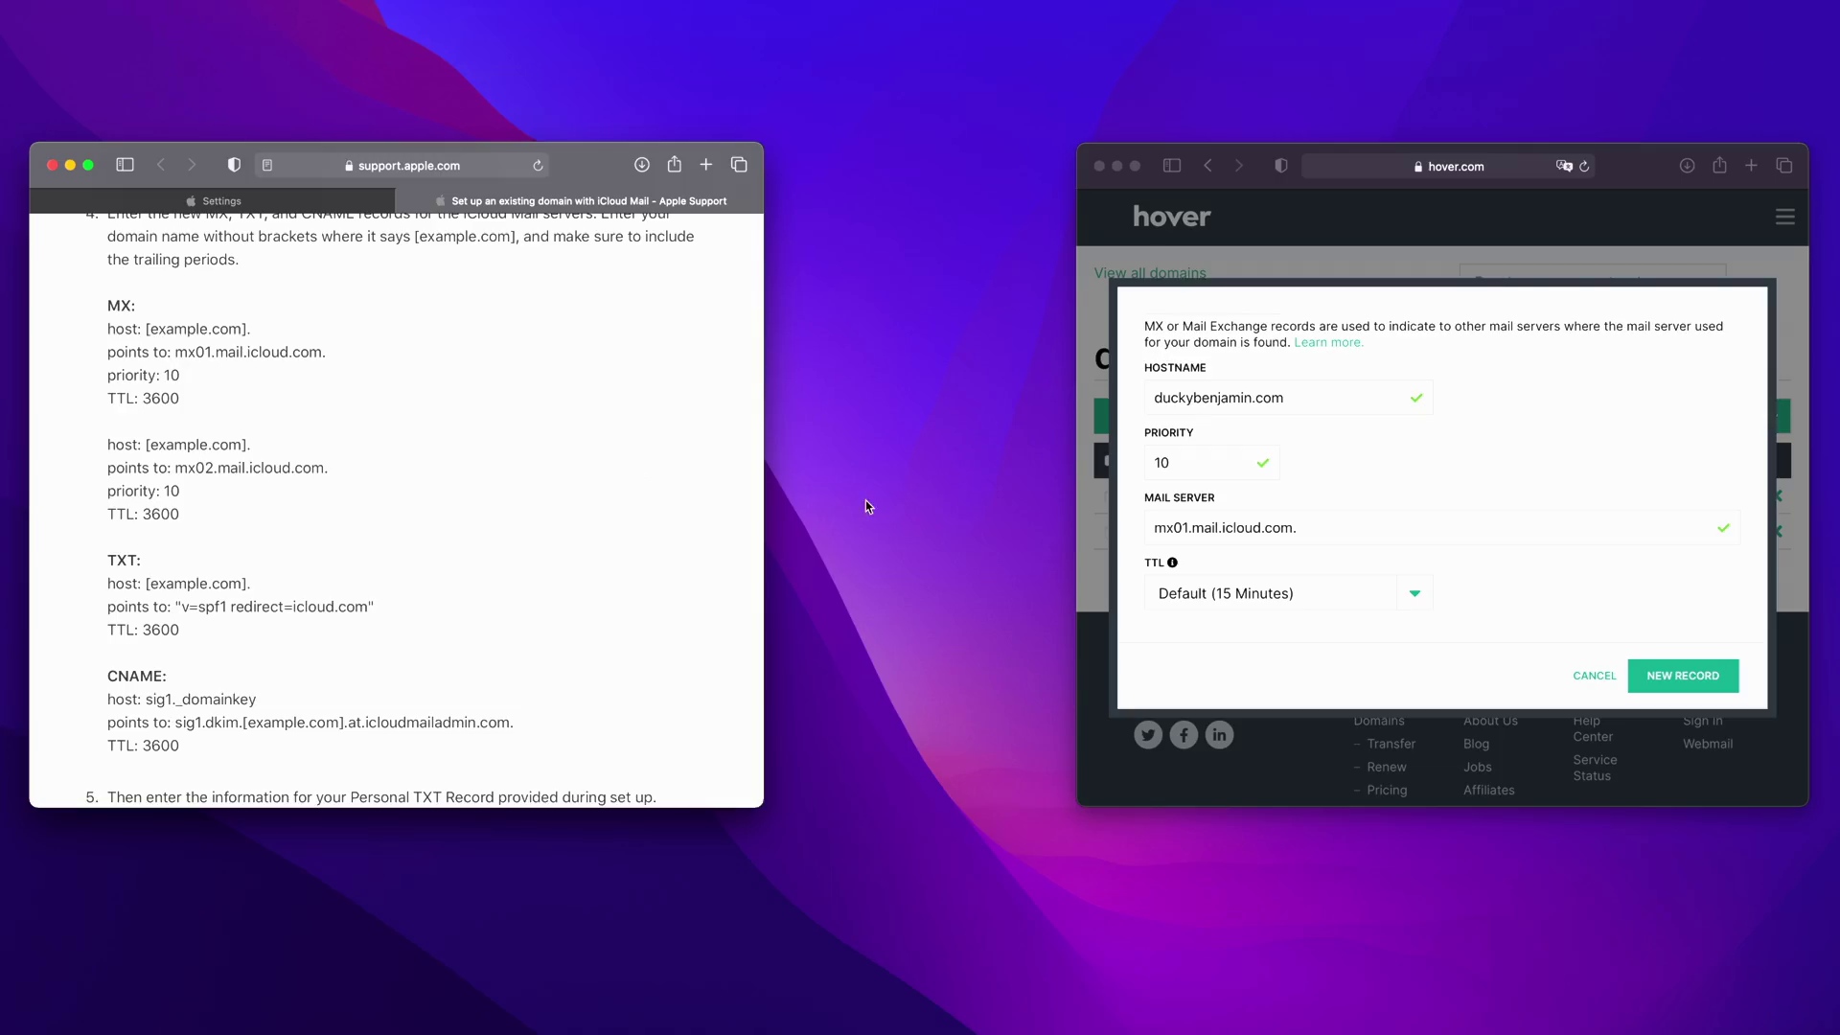
left_click(1291, 590)
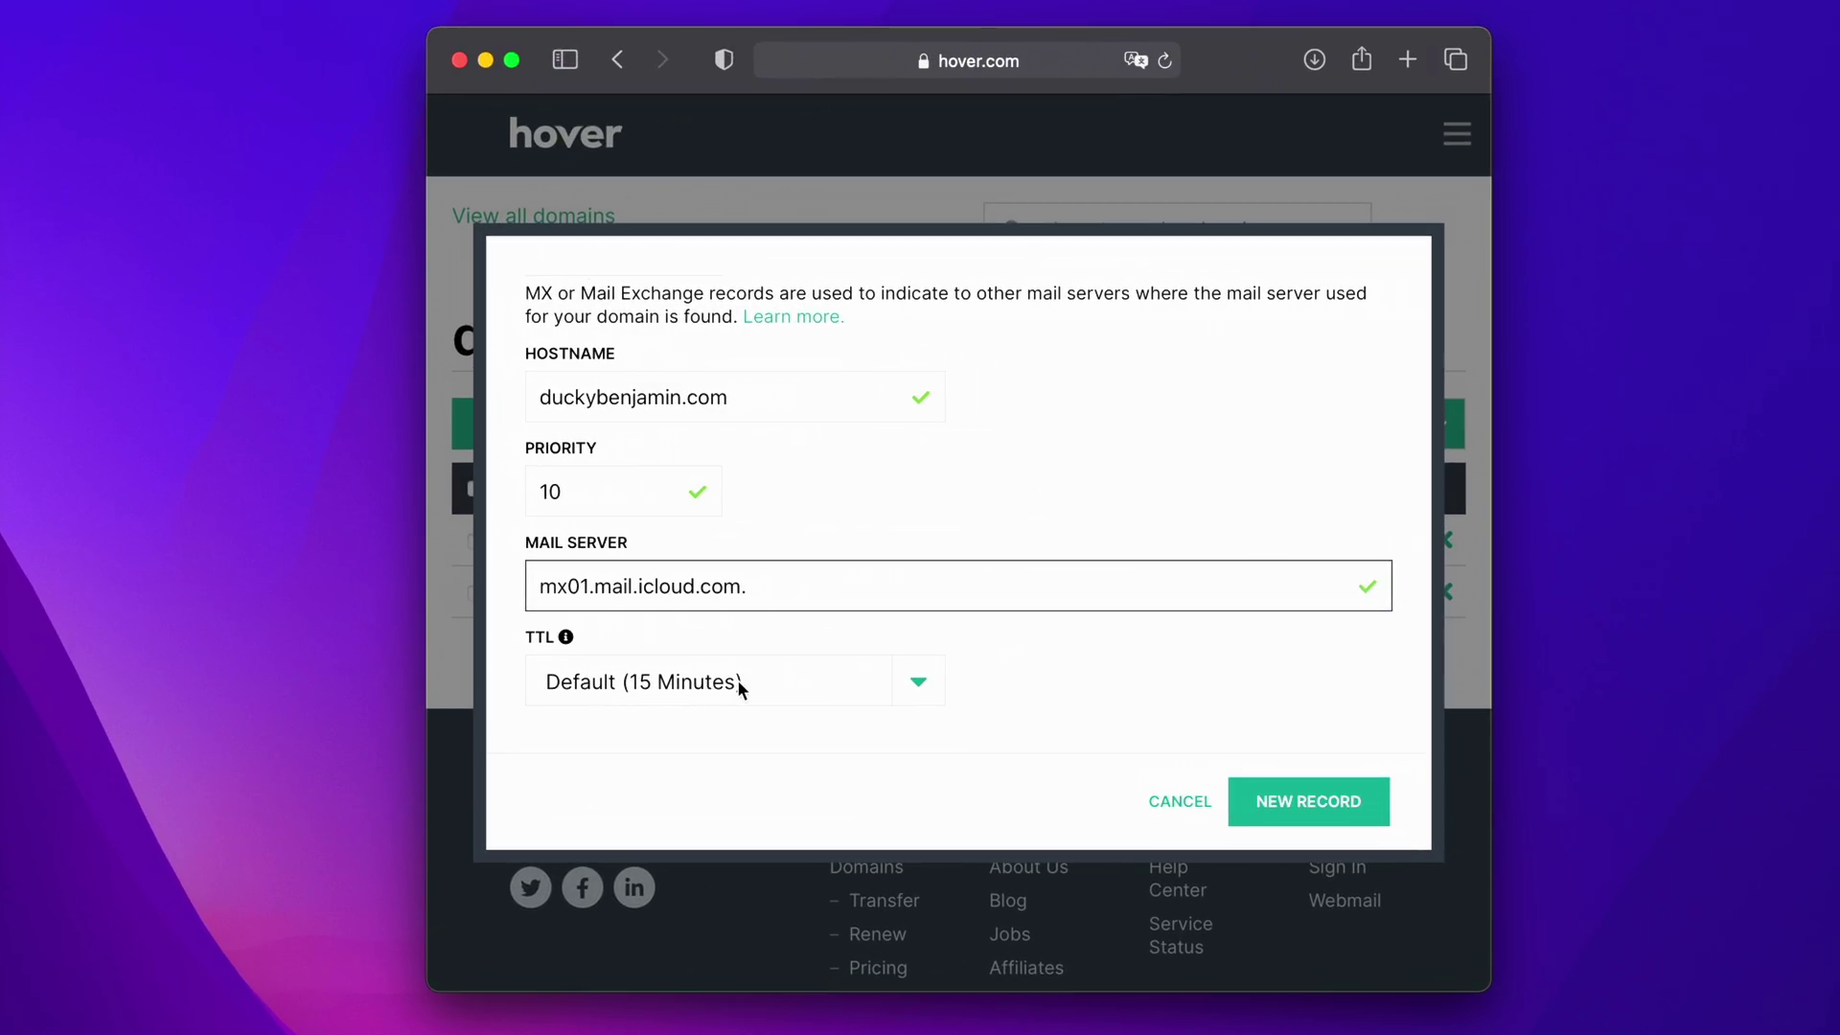
left_click(738, 680)
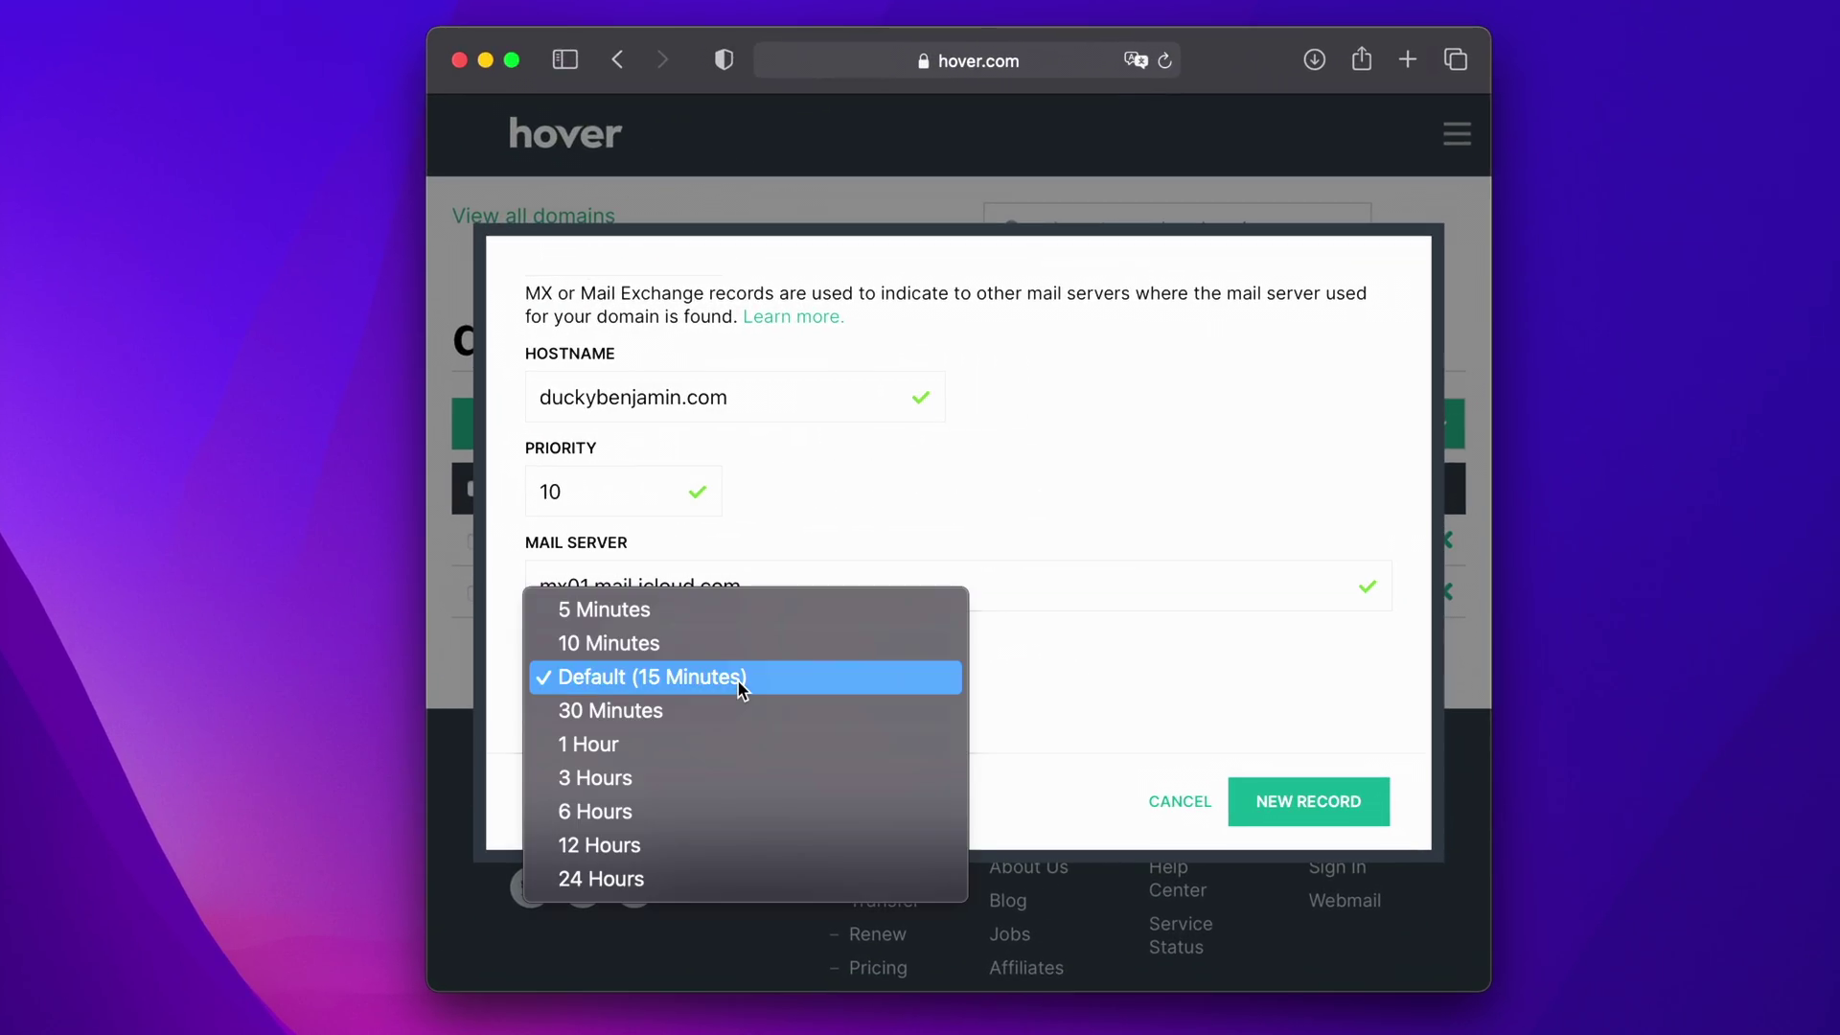
left_click(702, 732)
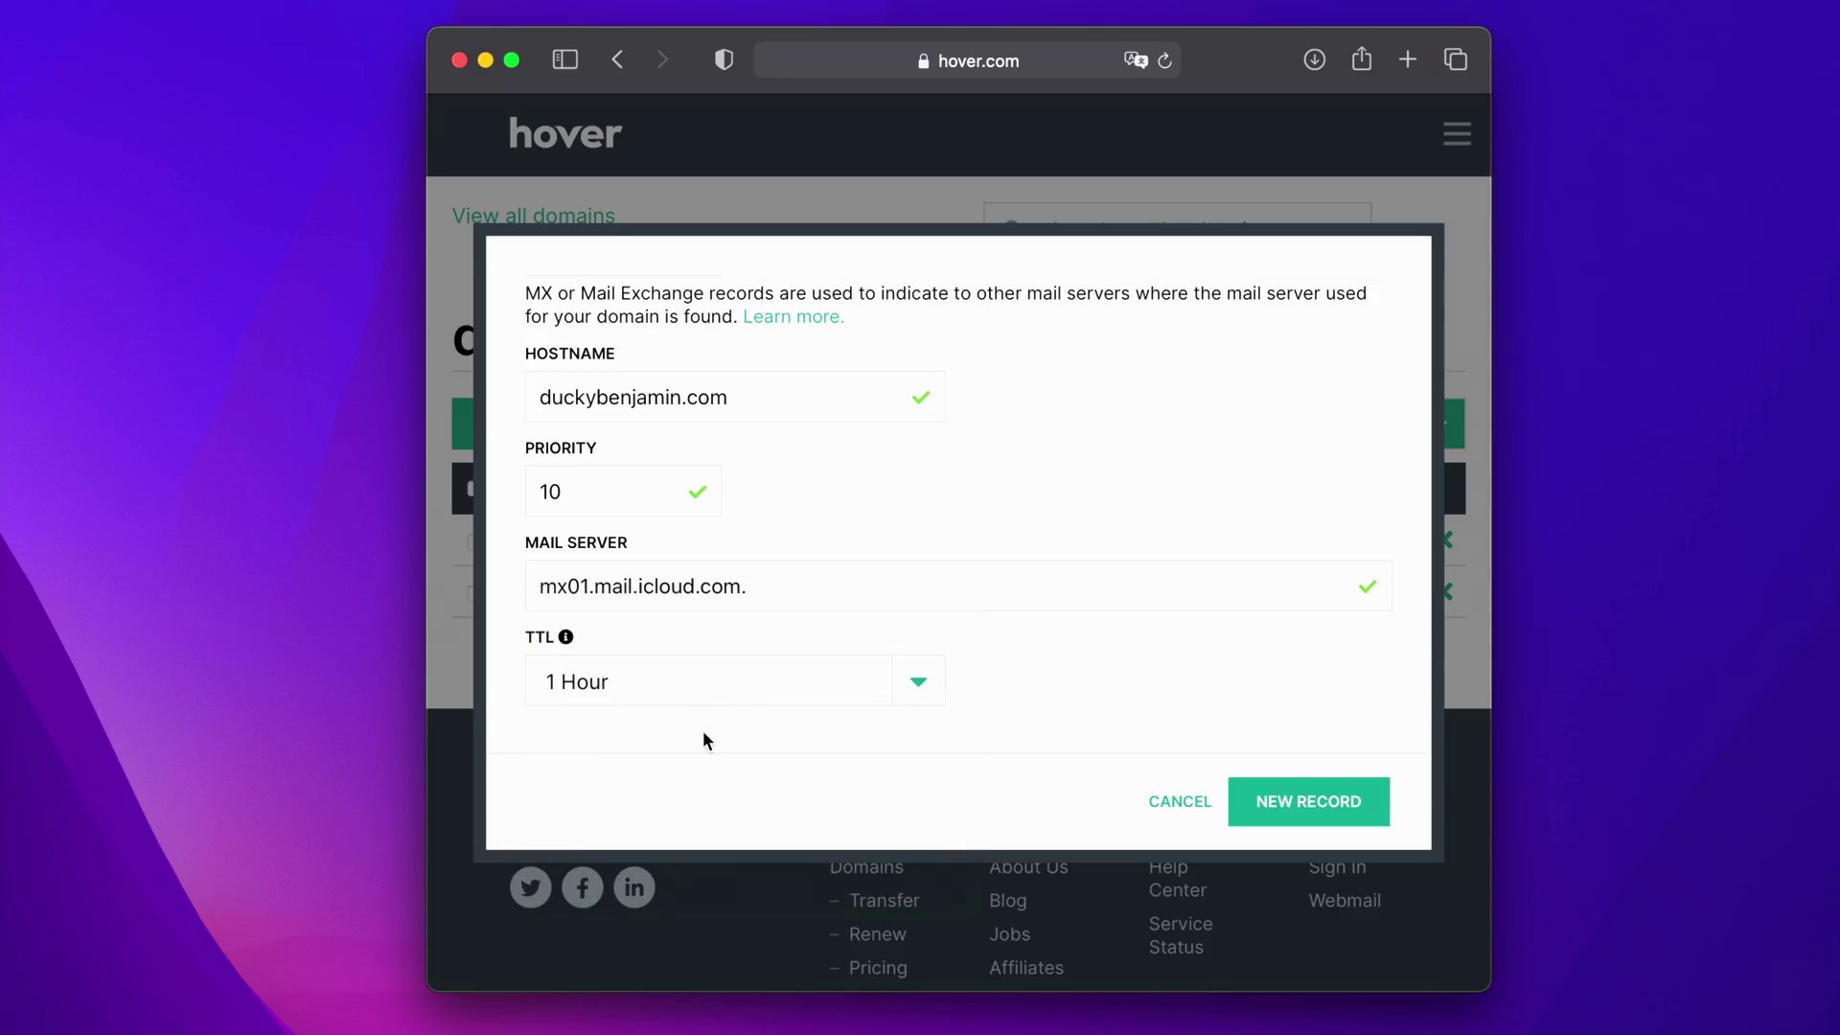
scroll(1061, 632, "up", 5)
scroll(1061, 632, "down", 2)
scroll(1065, 642, "down", 2)
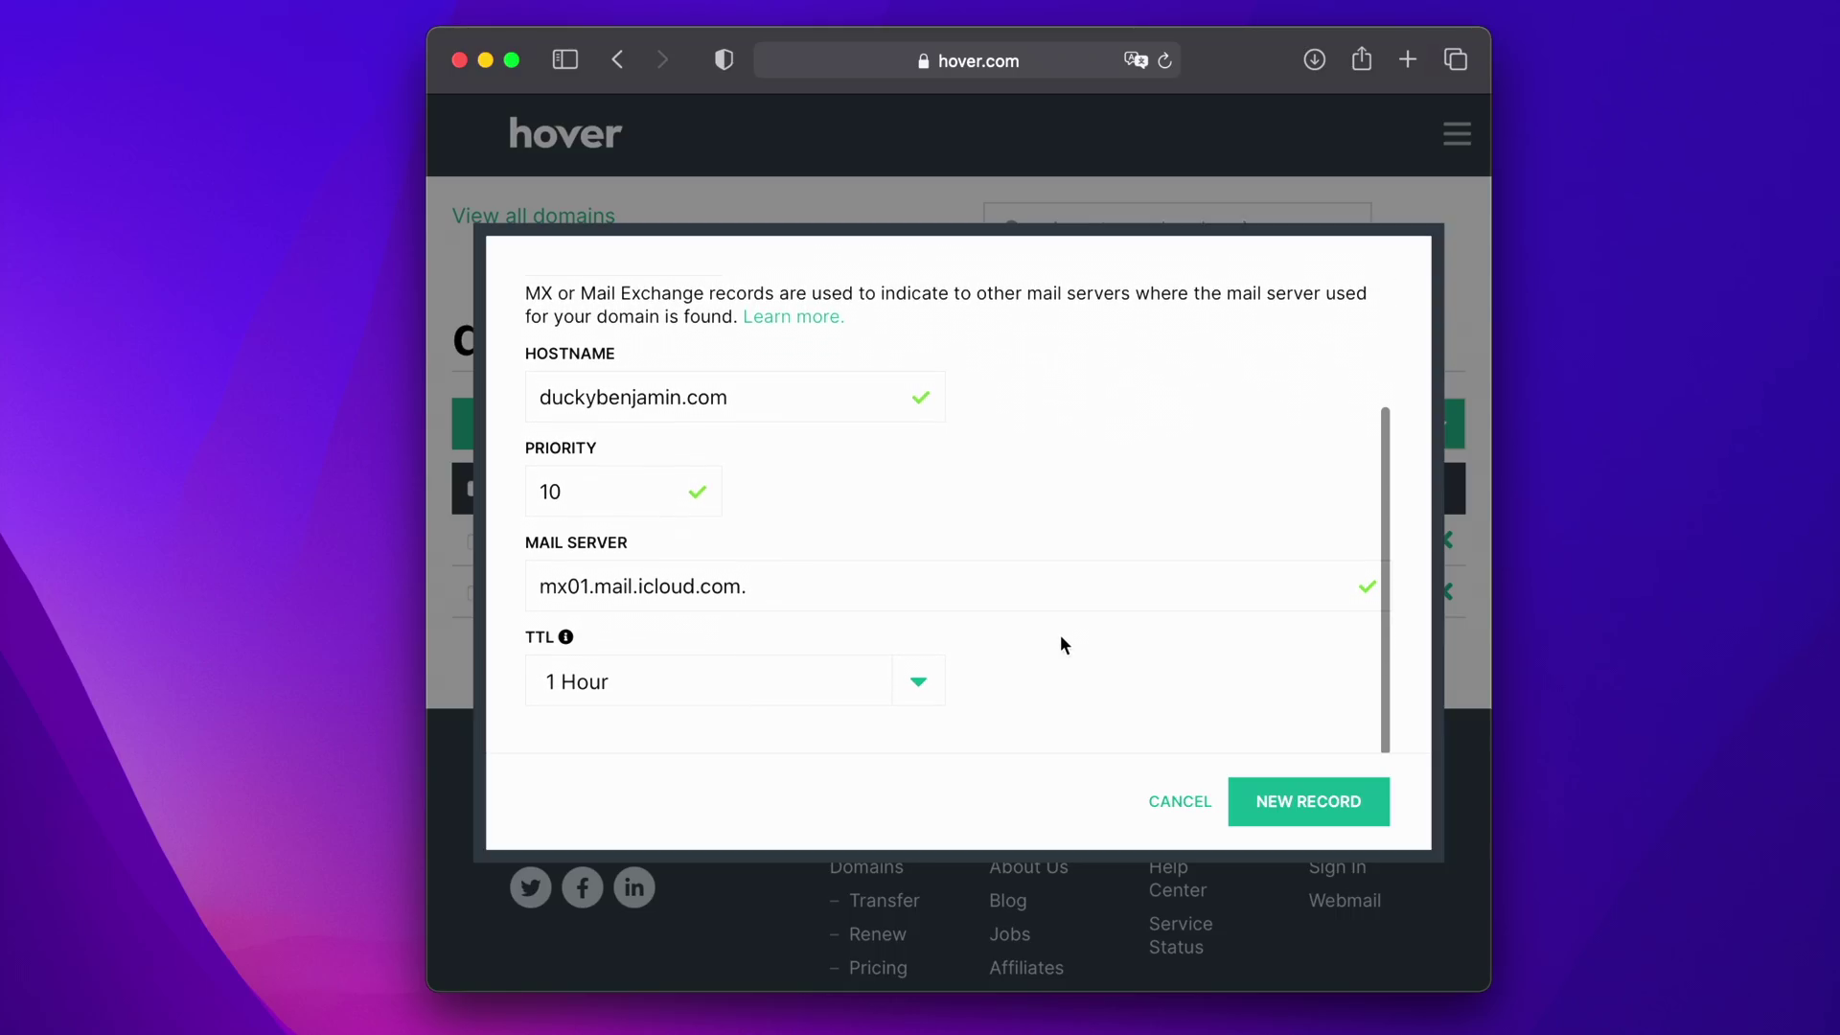
- Save the mx01 record and start a second MX record for duckybenjamin.com with priority 10
left_click(1284, 796)
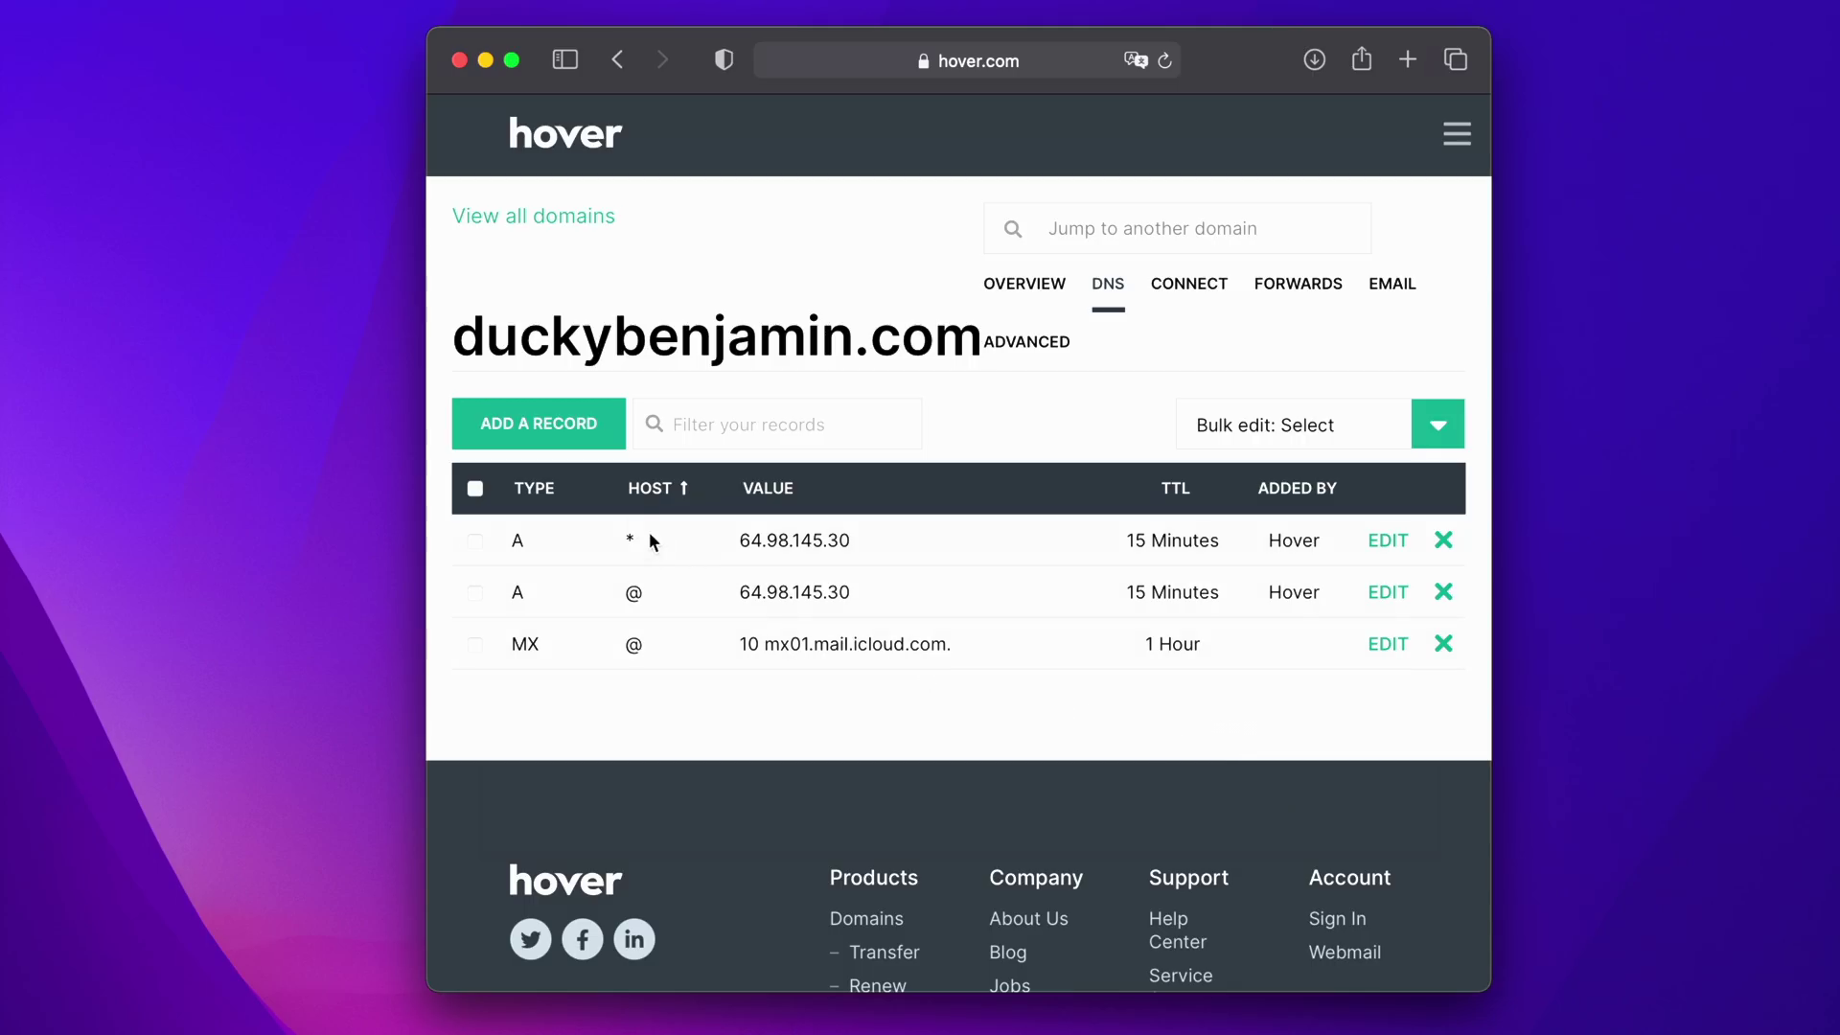
left_click(528, 427)
left_click(532, 435)
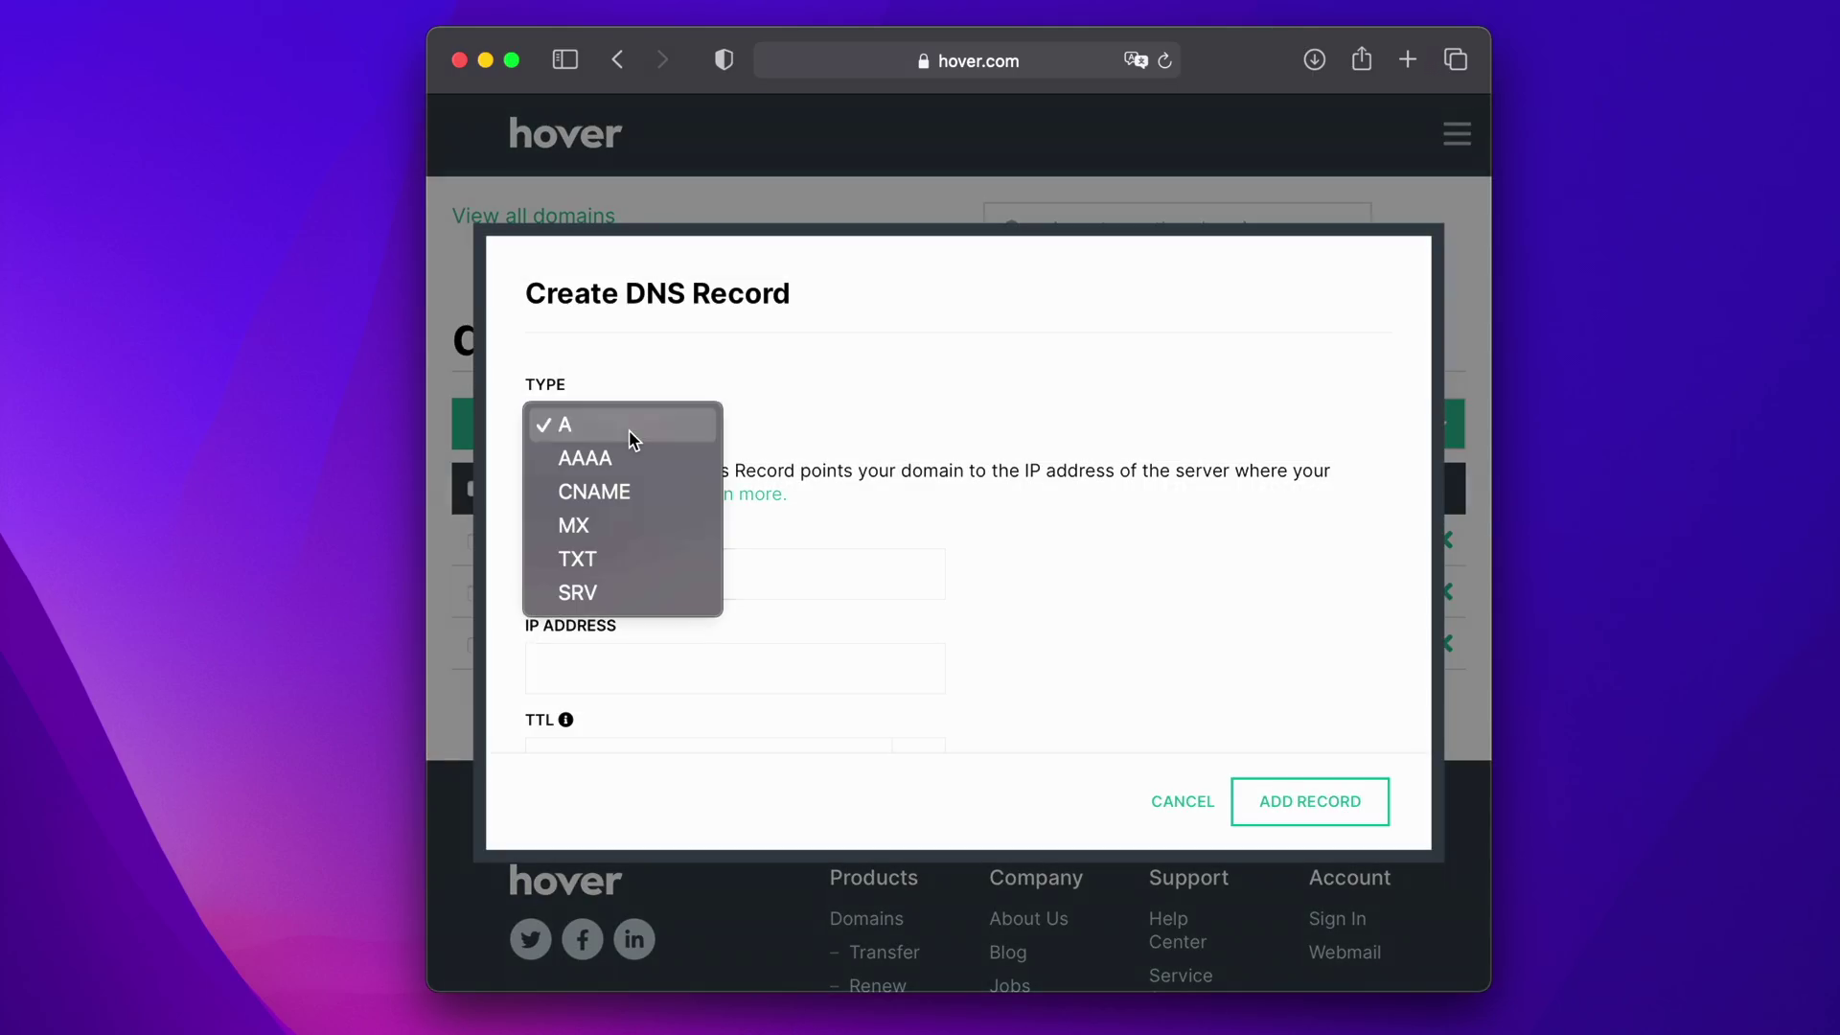
left_click(616, 527)
left_click(610, 565)
type("duckybenjamin.com")
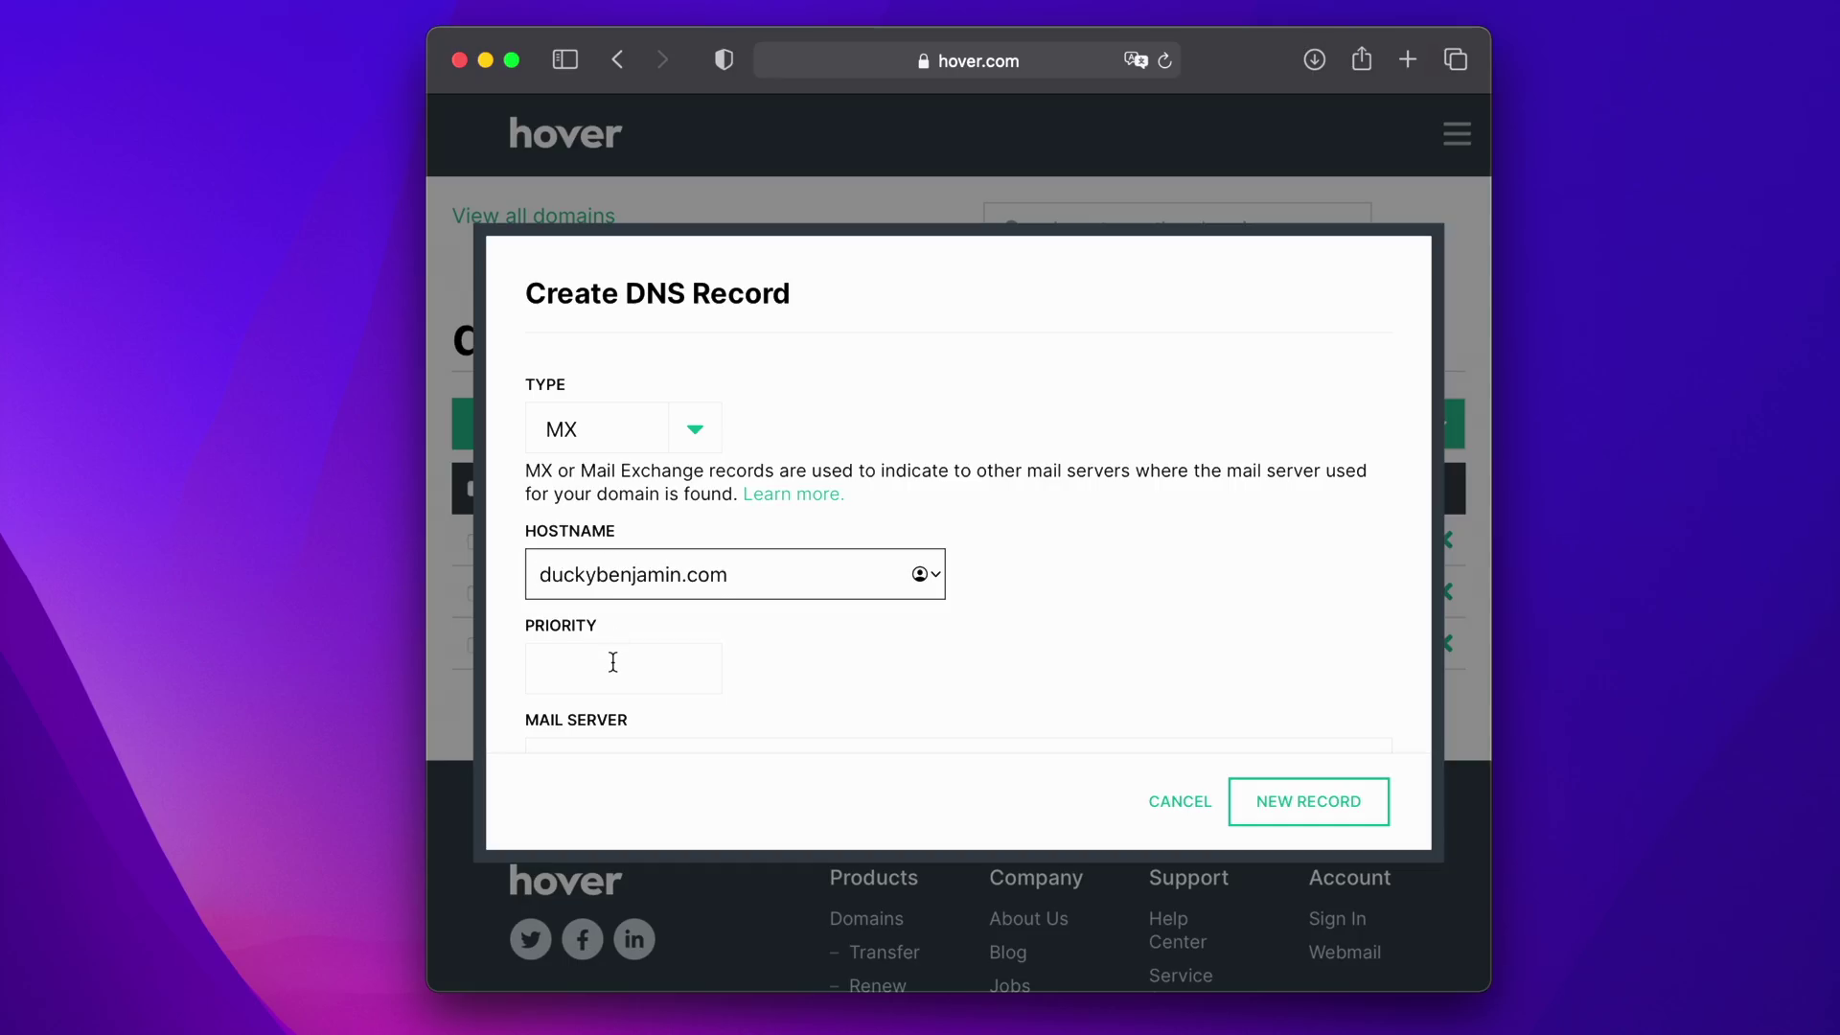
left_click(612, 664)
type("10")
scroll(821, 648, "down", 2)
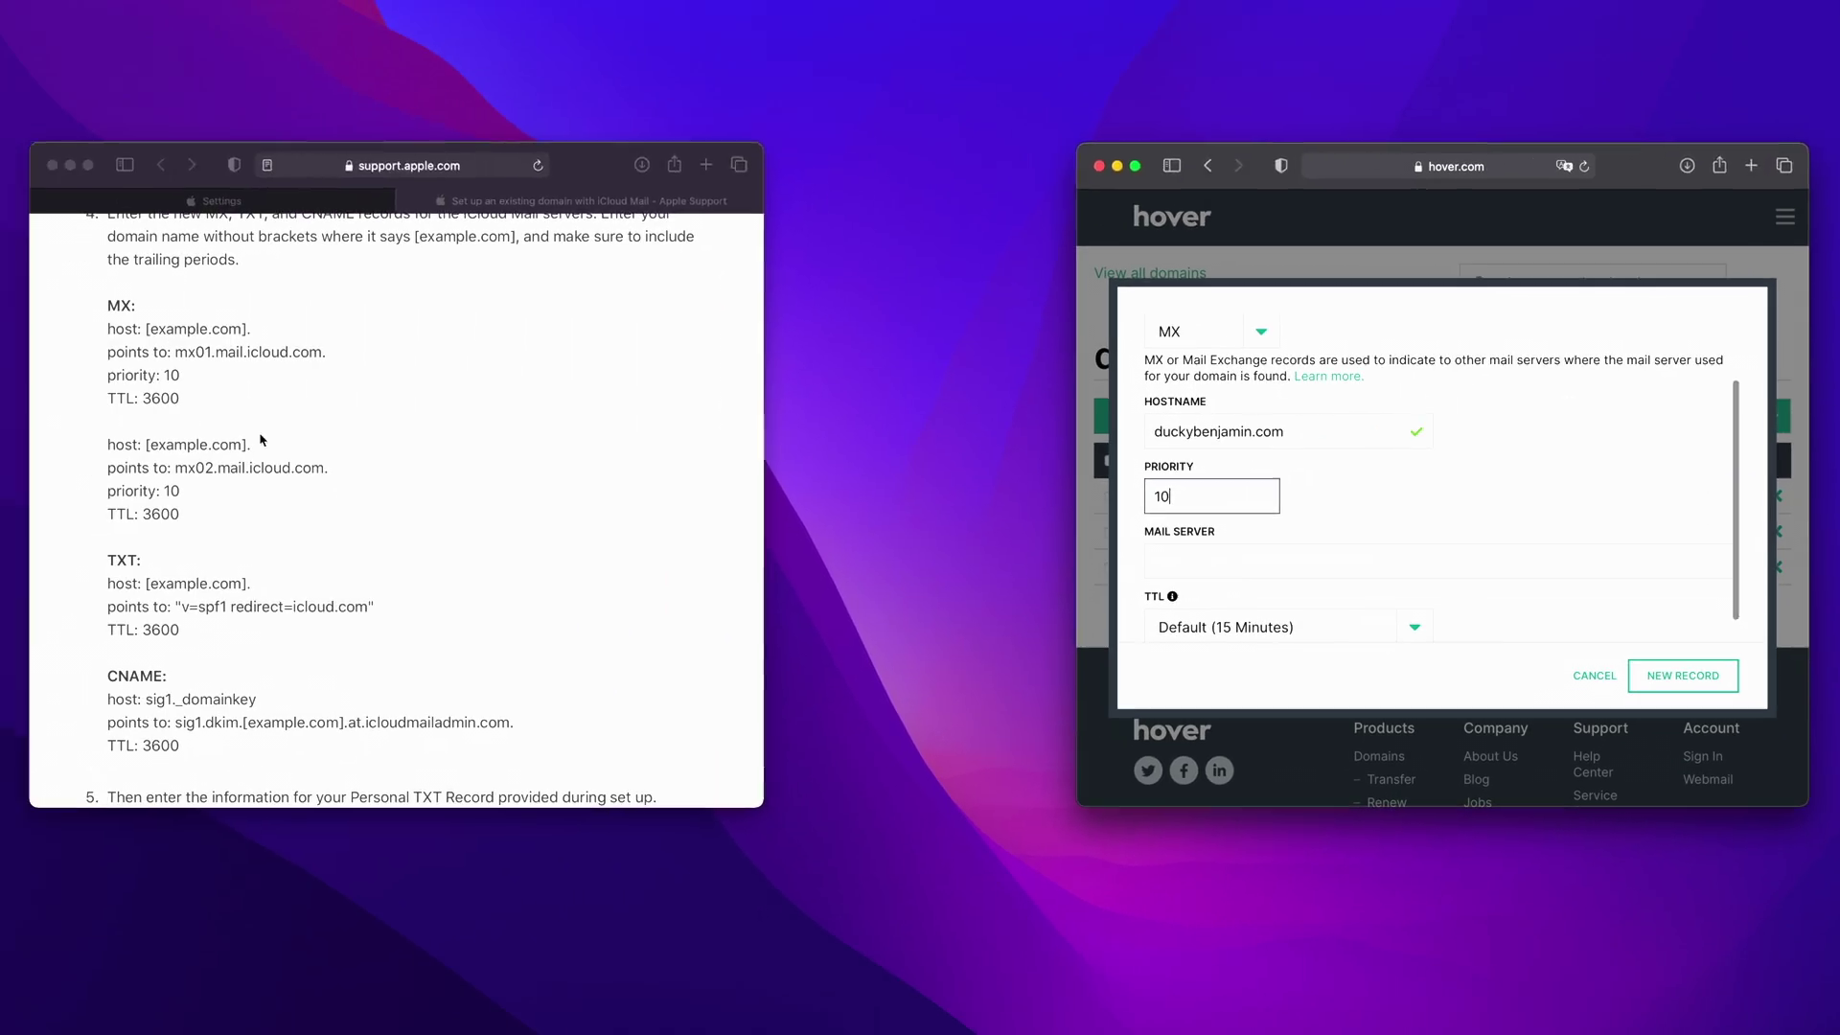
- Paste mx02.mail.icloud.com. as its mail server, set TTL to 1 Hour, and save it
left_click_drag(329, 468, 177, 468)
right_click(180, 468)
left_click(206, 529)
left_click(1243, 563)
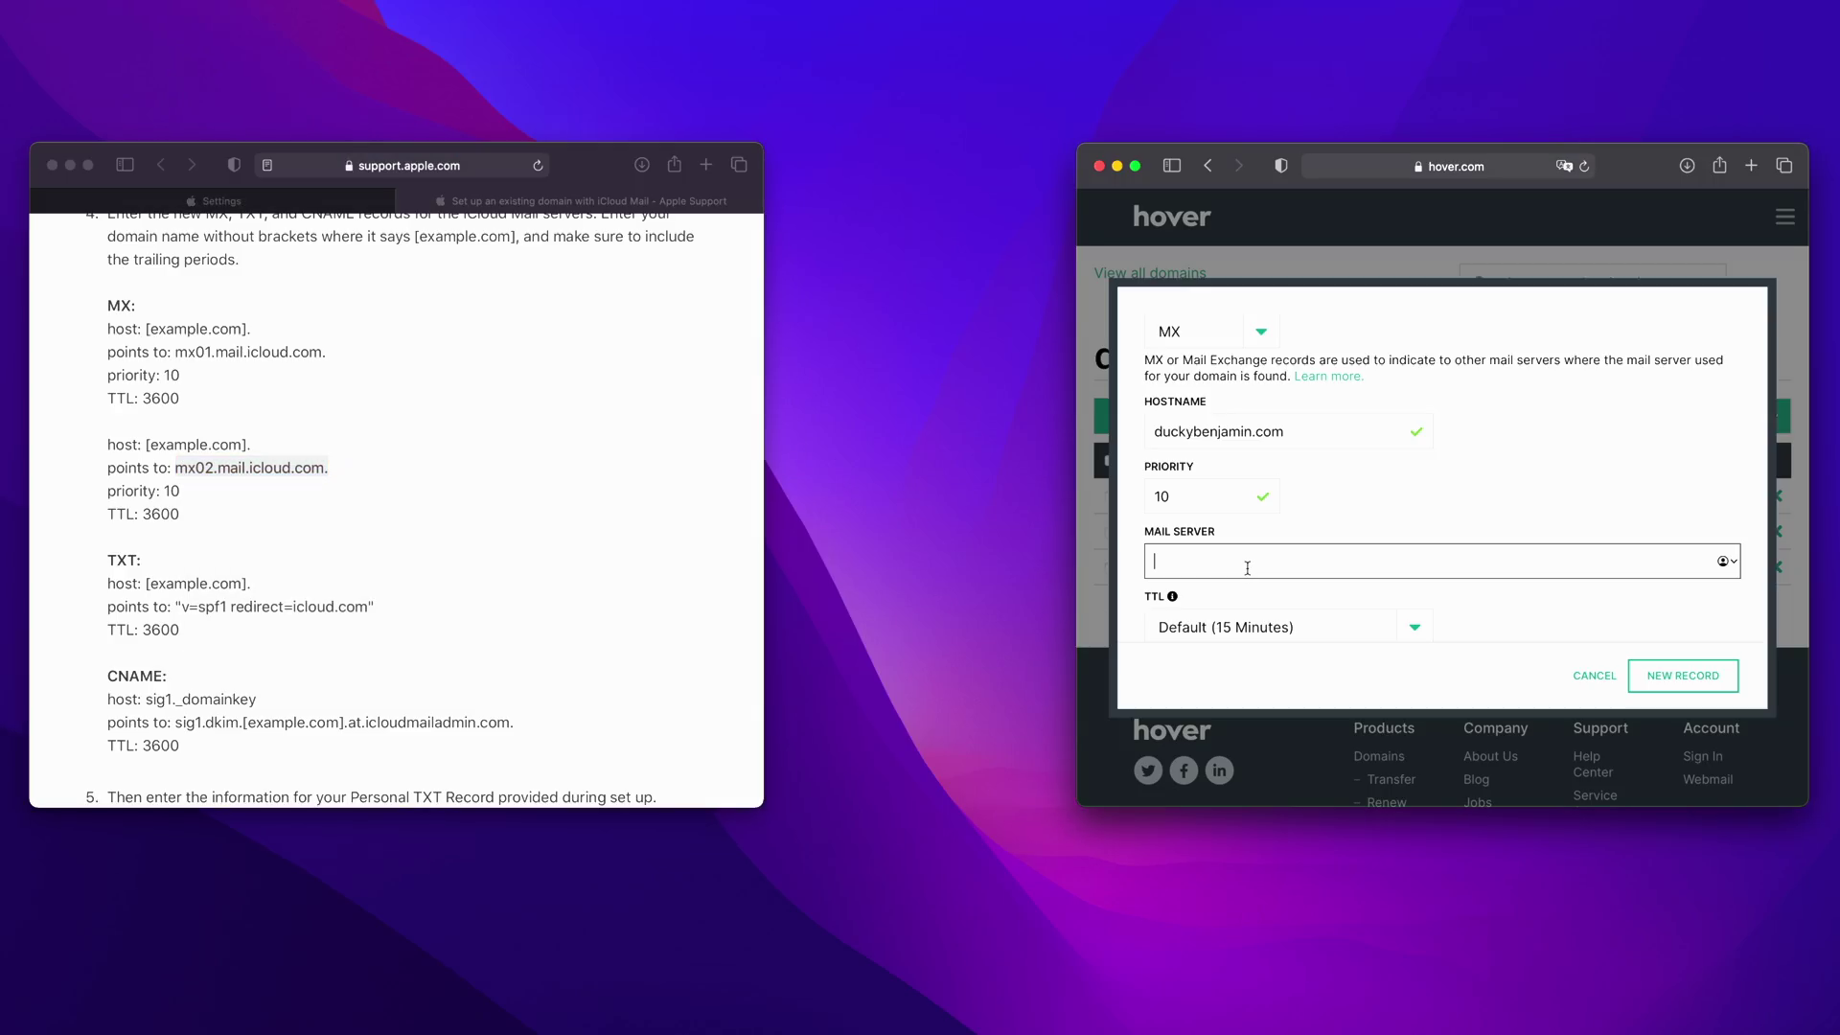
right_click(1244, 563)
left_click(1275, 616)
scroll(1360, 594, "down", 1)
left_click(1362, 591)
left_click(1362, 636)
scroll(1533, 594, "up", 1)
scroll(1581, 623, "down", 1)
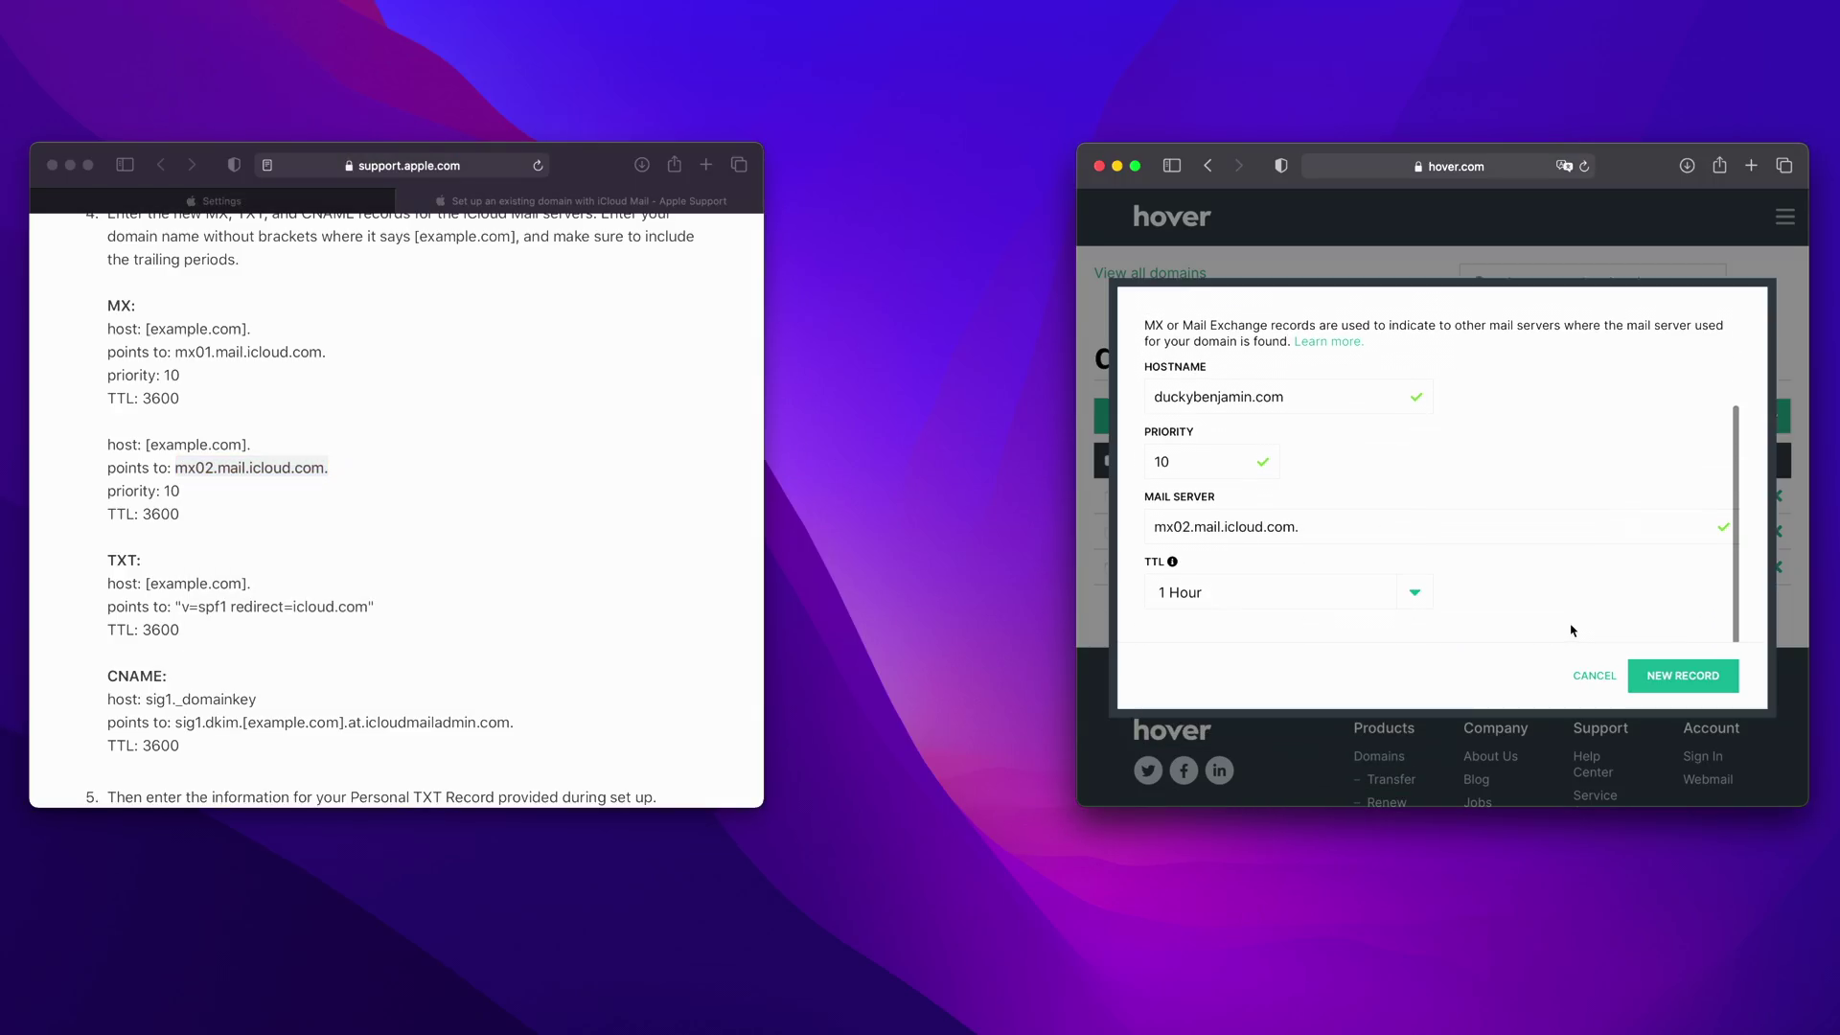
left_click(1693, 686)
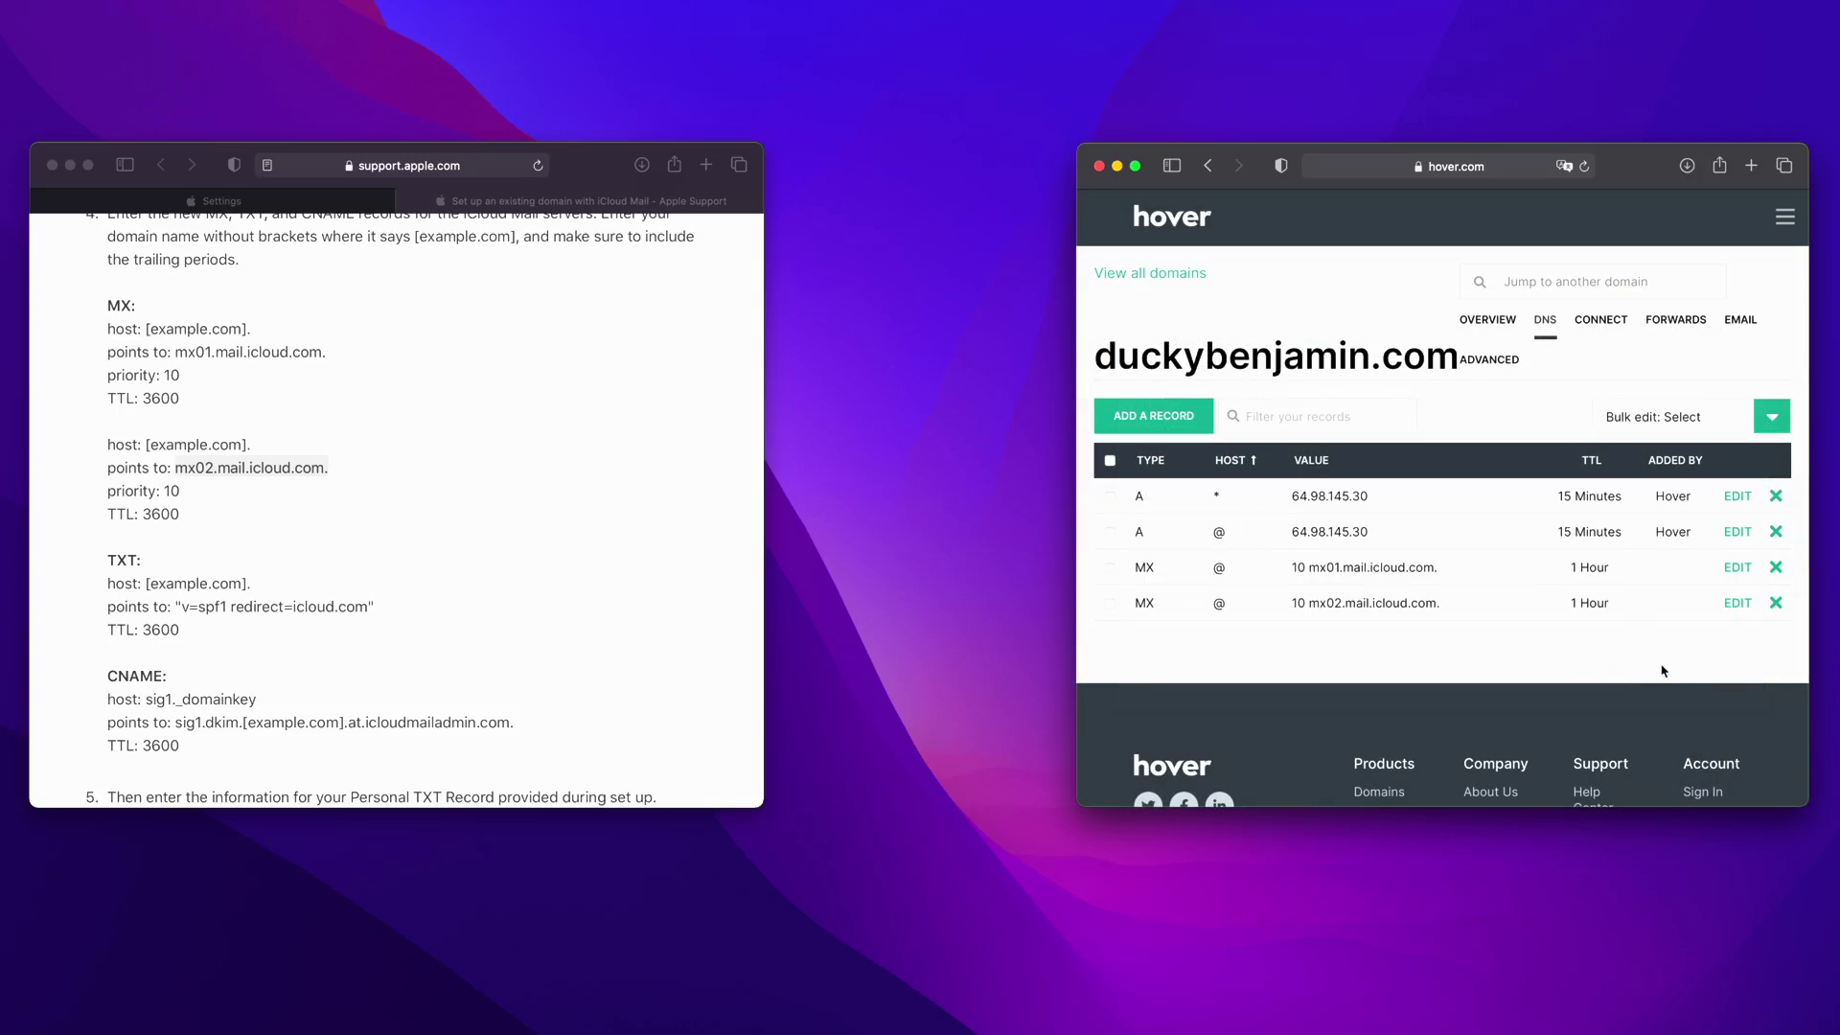
- Copy iCloud's apple-domain verification value and start a new TXT record in Hover
left_click(314, 199)
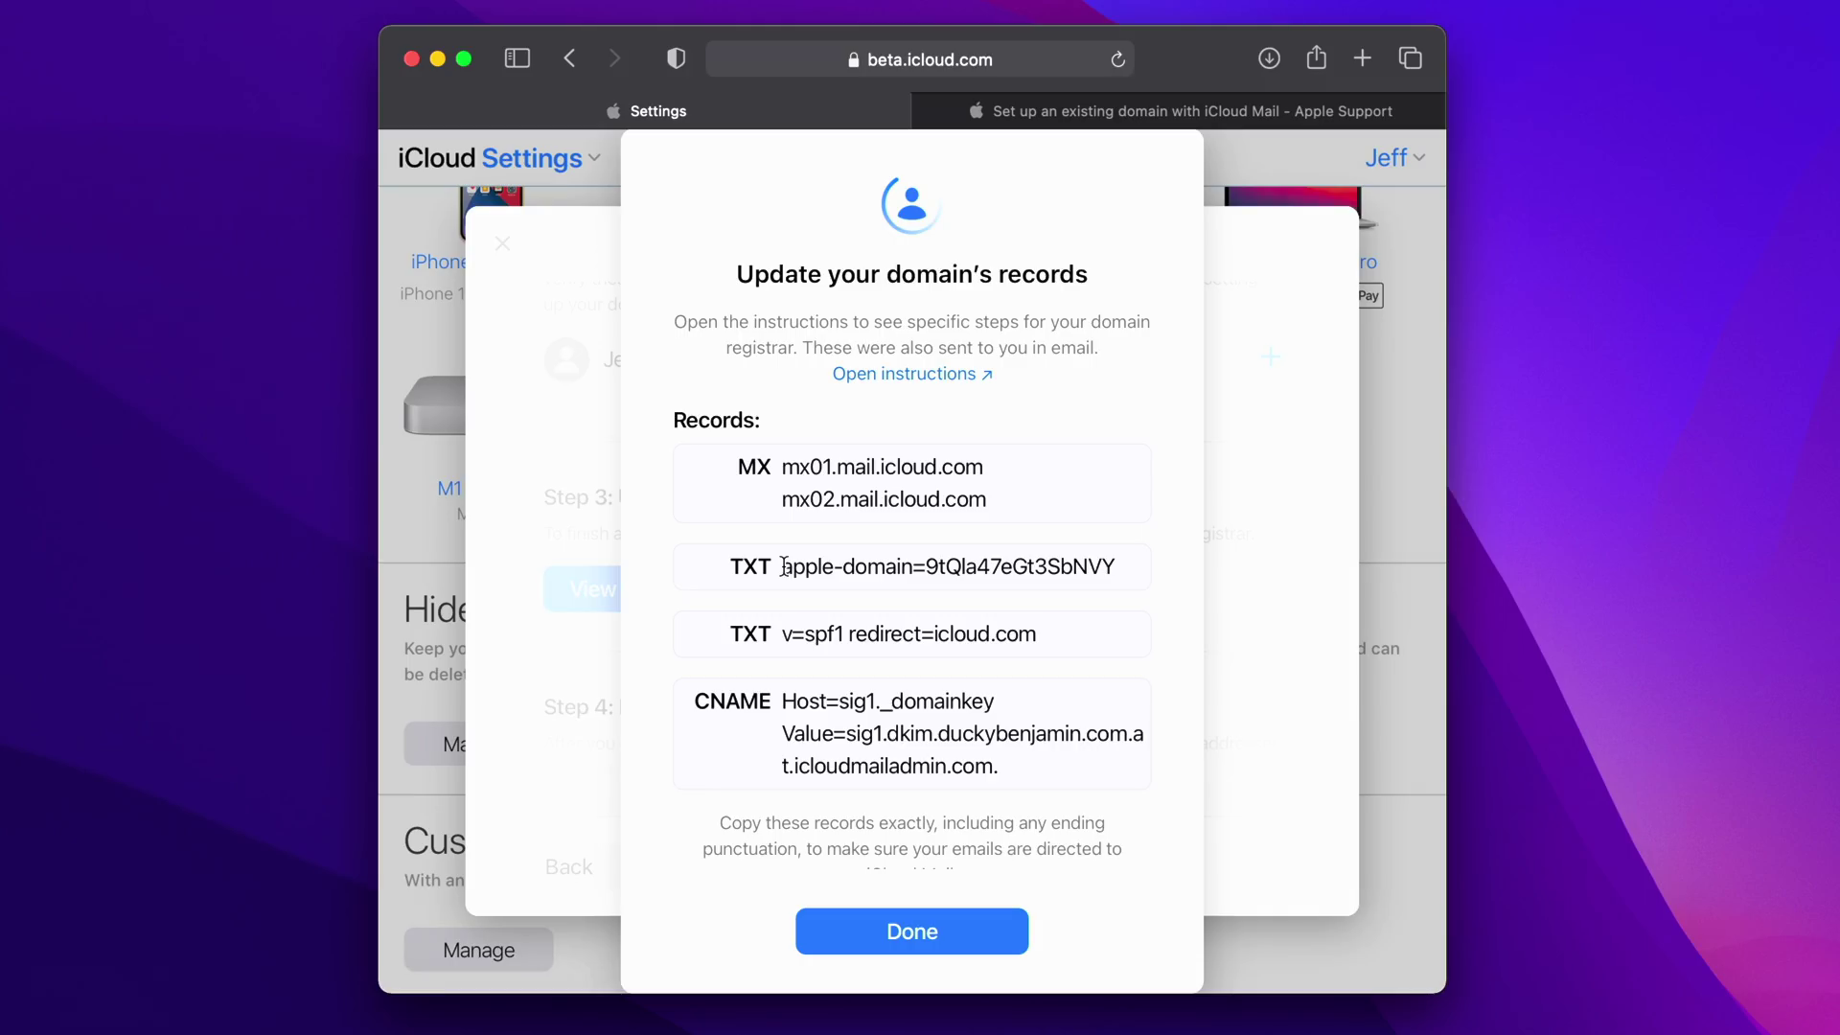
left_click_drag(783, 567, 1129, 567)
right_click(1046, 567)
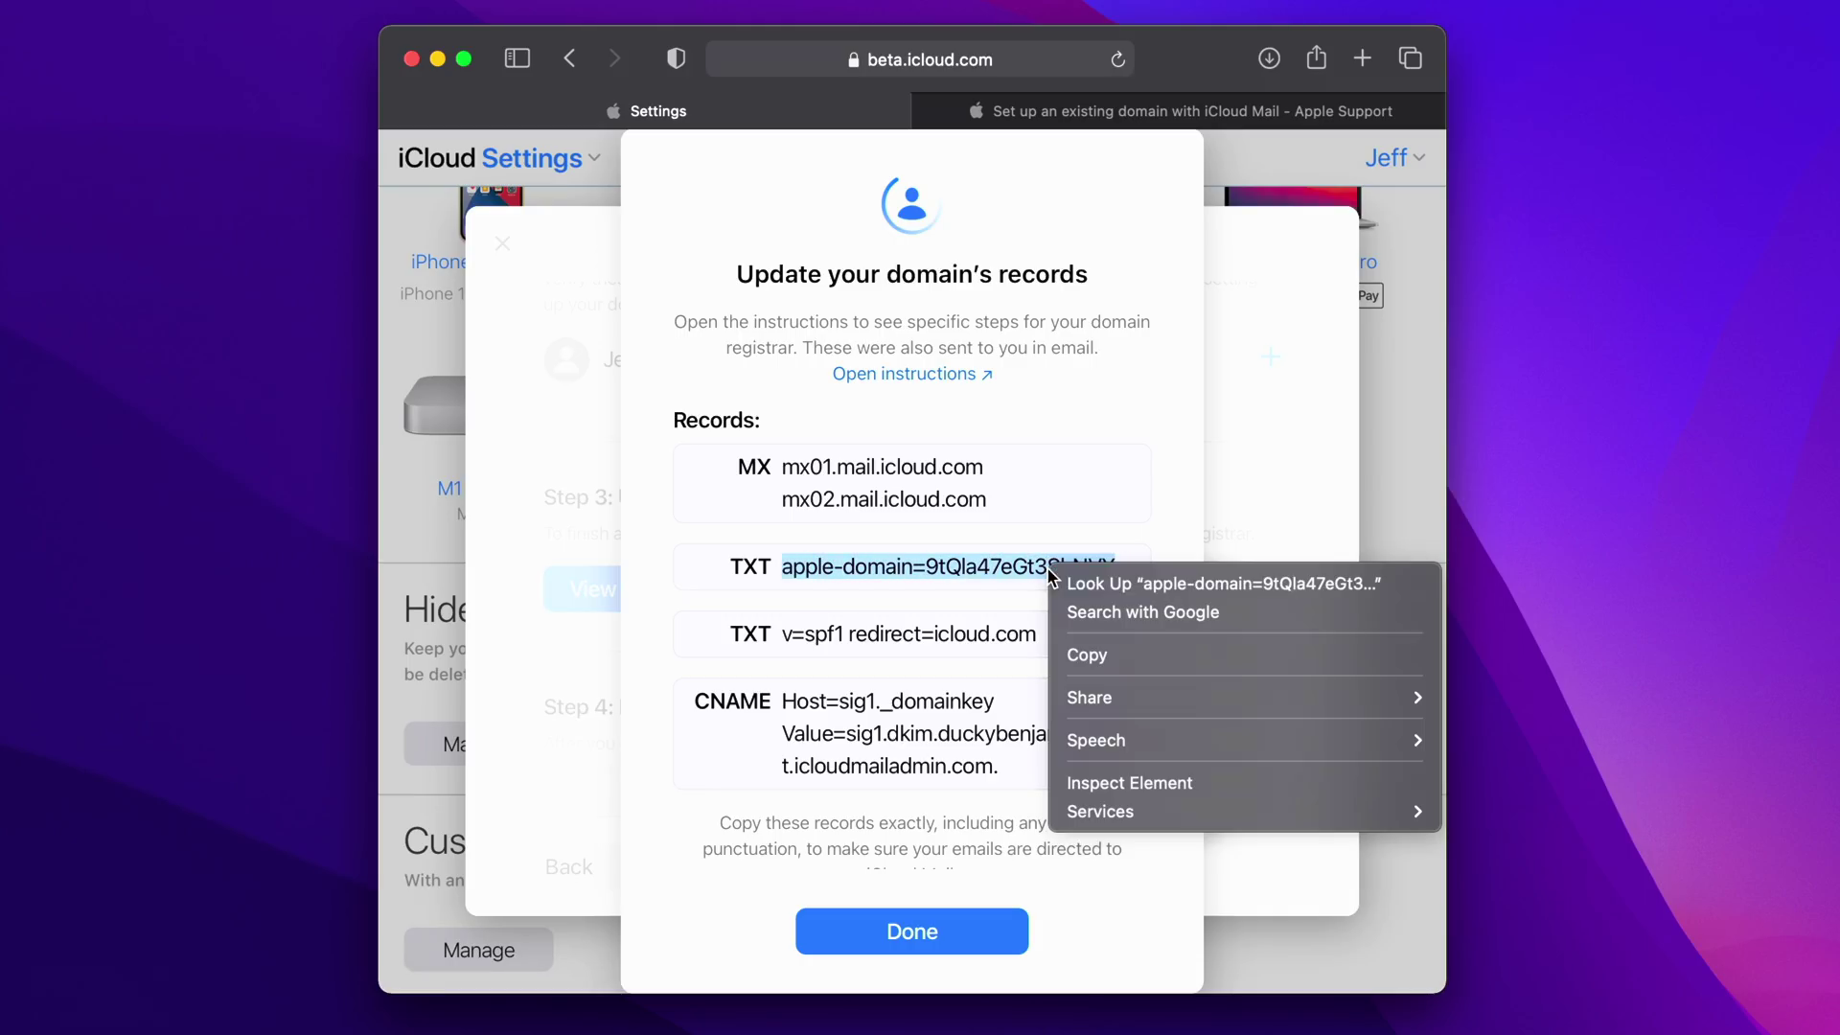
left_click(1109, 652)
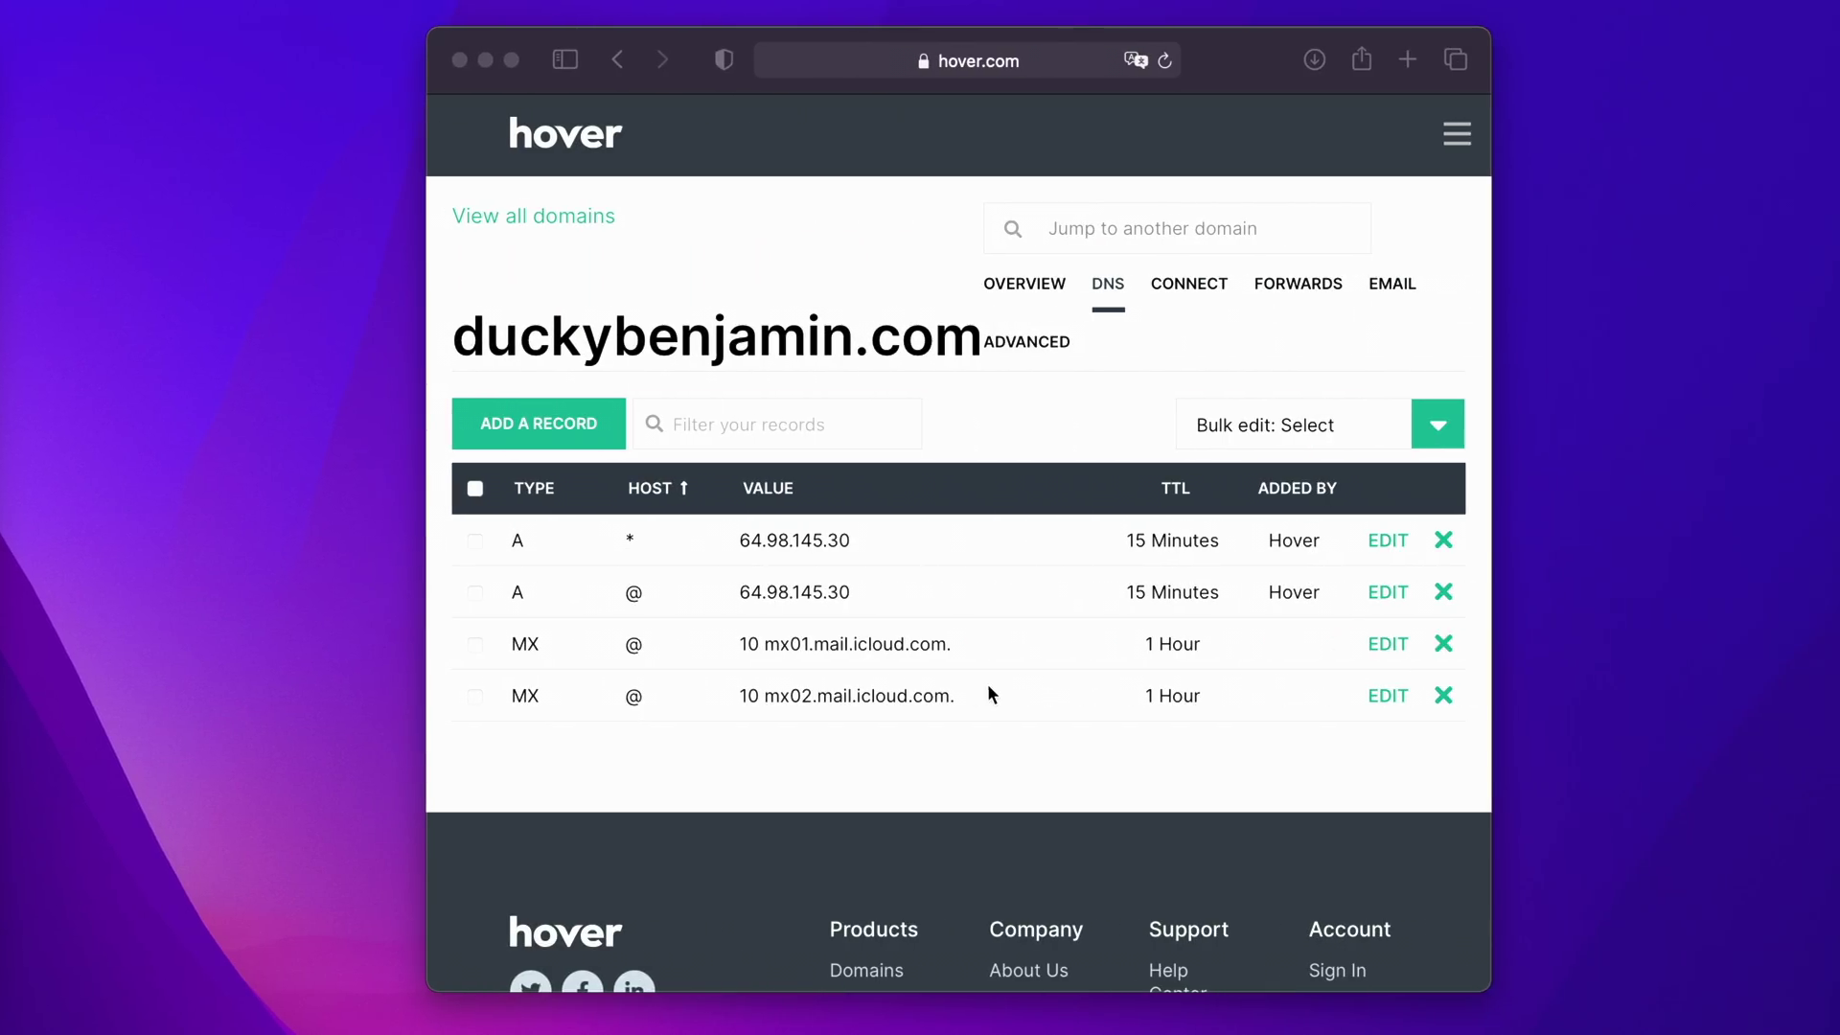
left_click(573, 428)
left_click(572, 427)
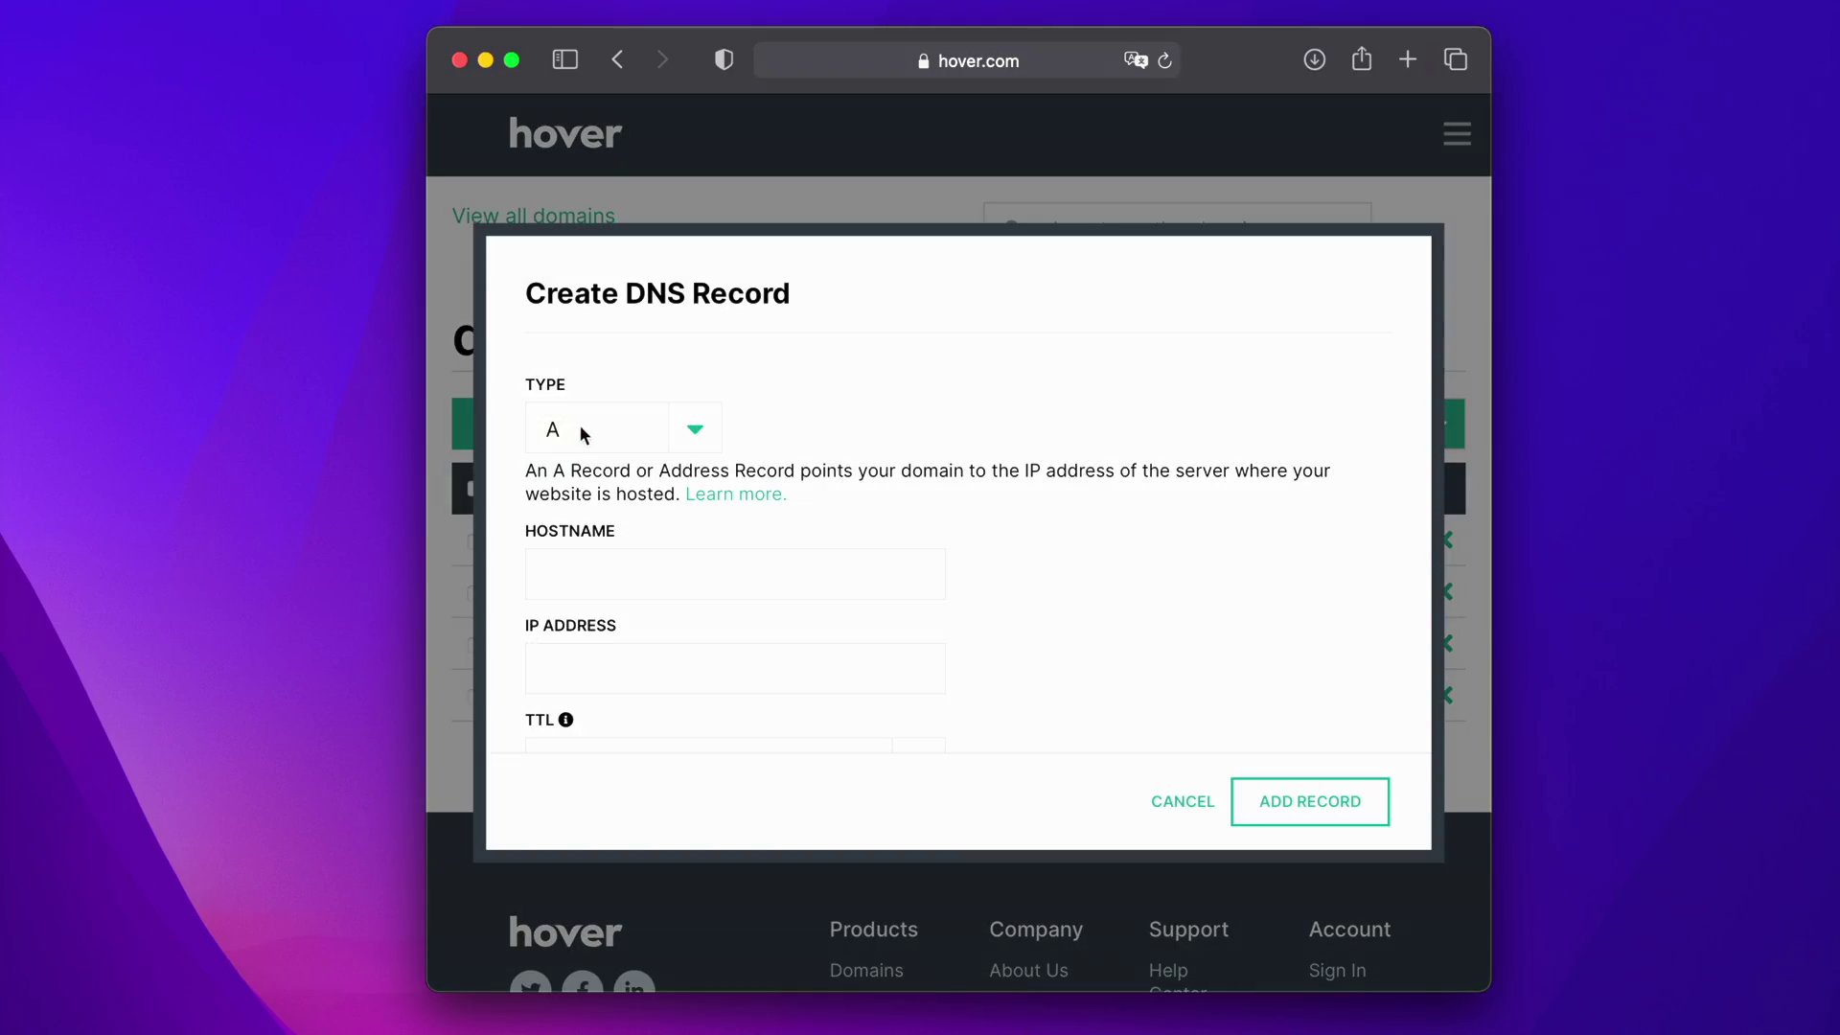
left_click(578, 428)
left_click(602, 560)
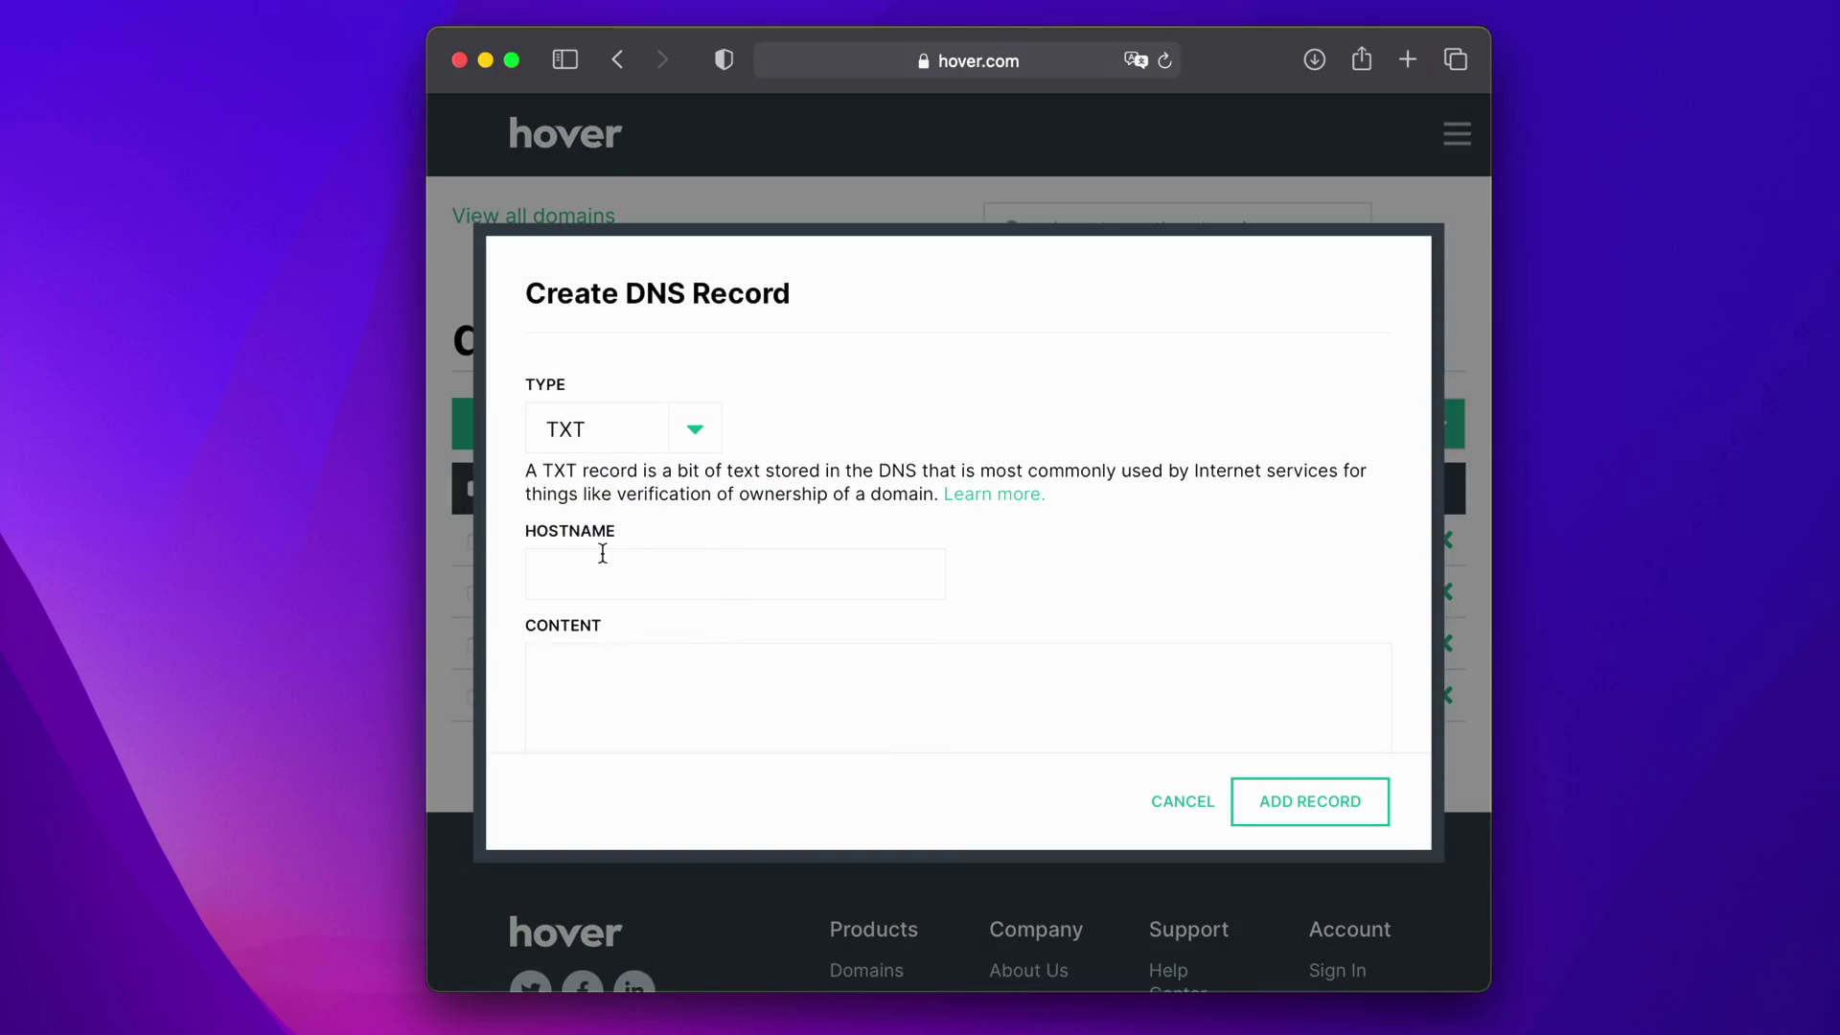
- Fill the TXT record with hostname duckybenjamin.com, the verification value and 1 Hour TTL
left_click(610, 556)
type("duckybenjamin.com")
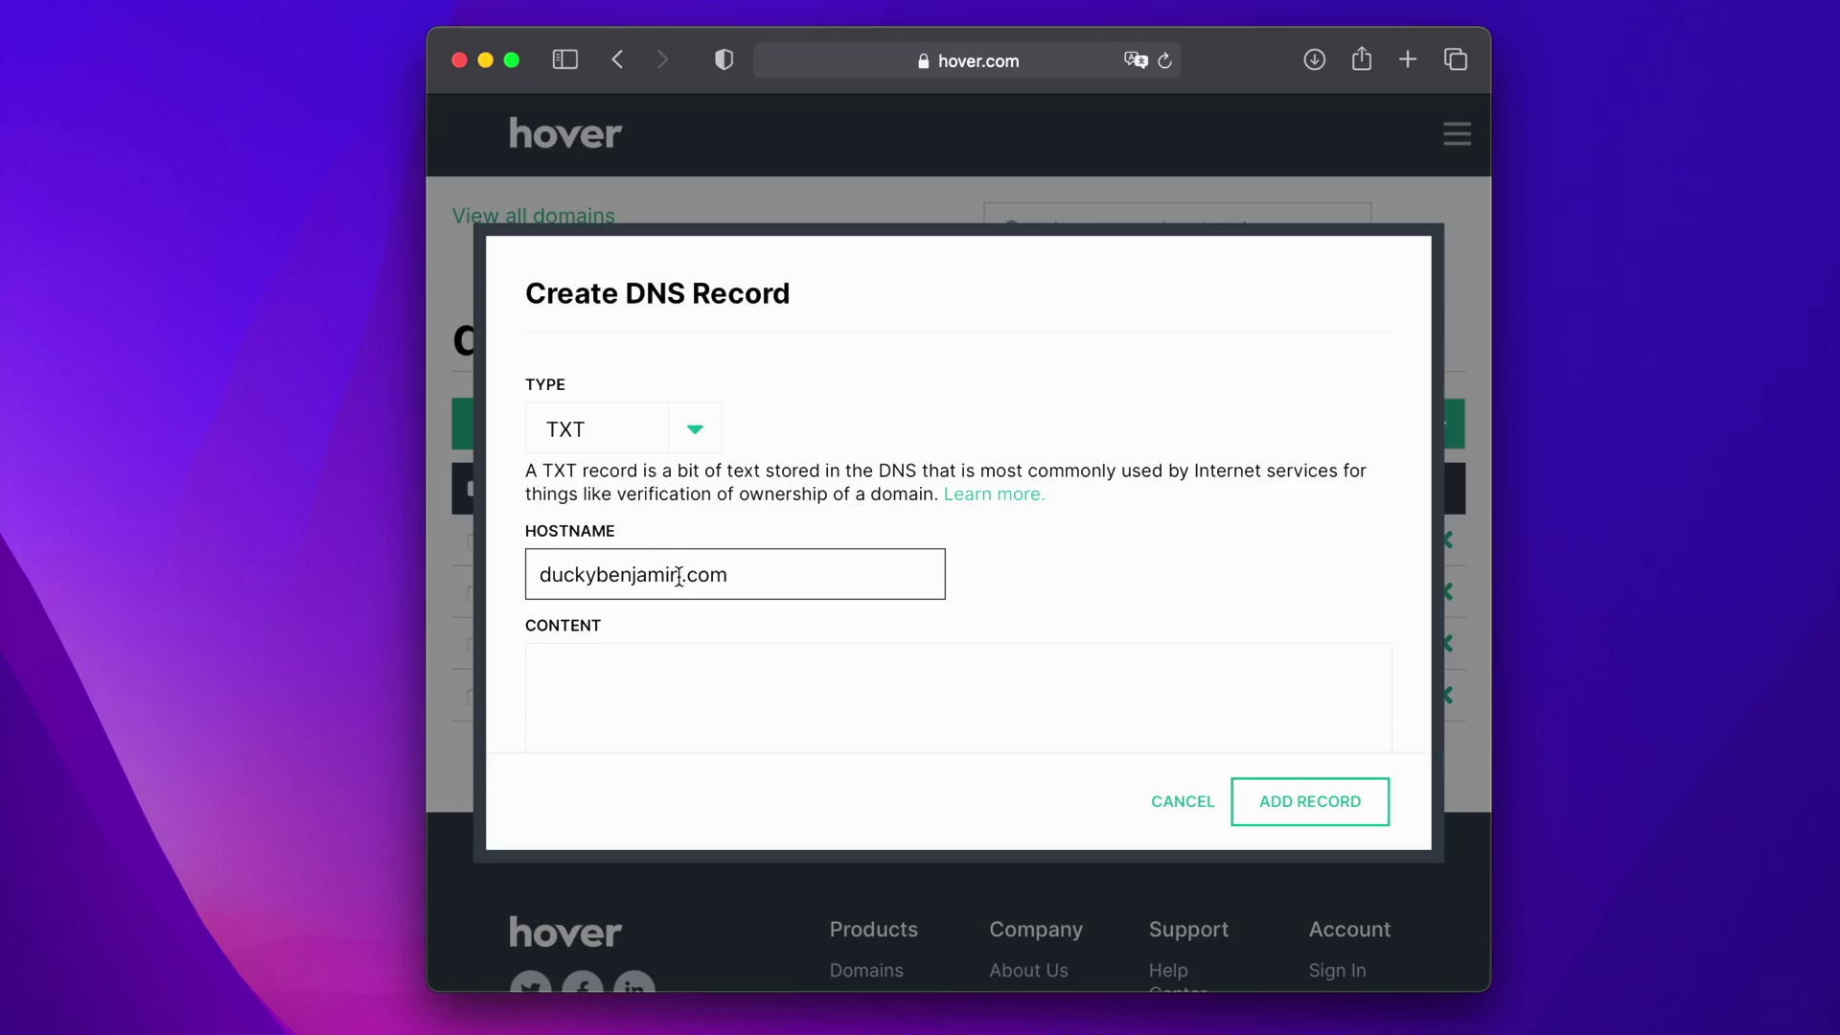
scroll(762, 617, "down", 3)
left_click(709, 567)
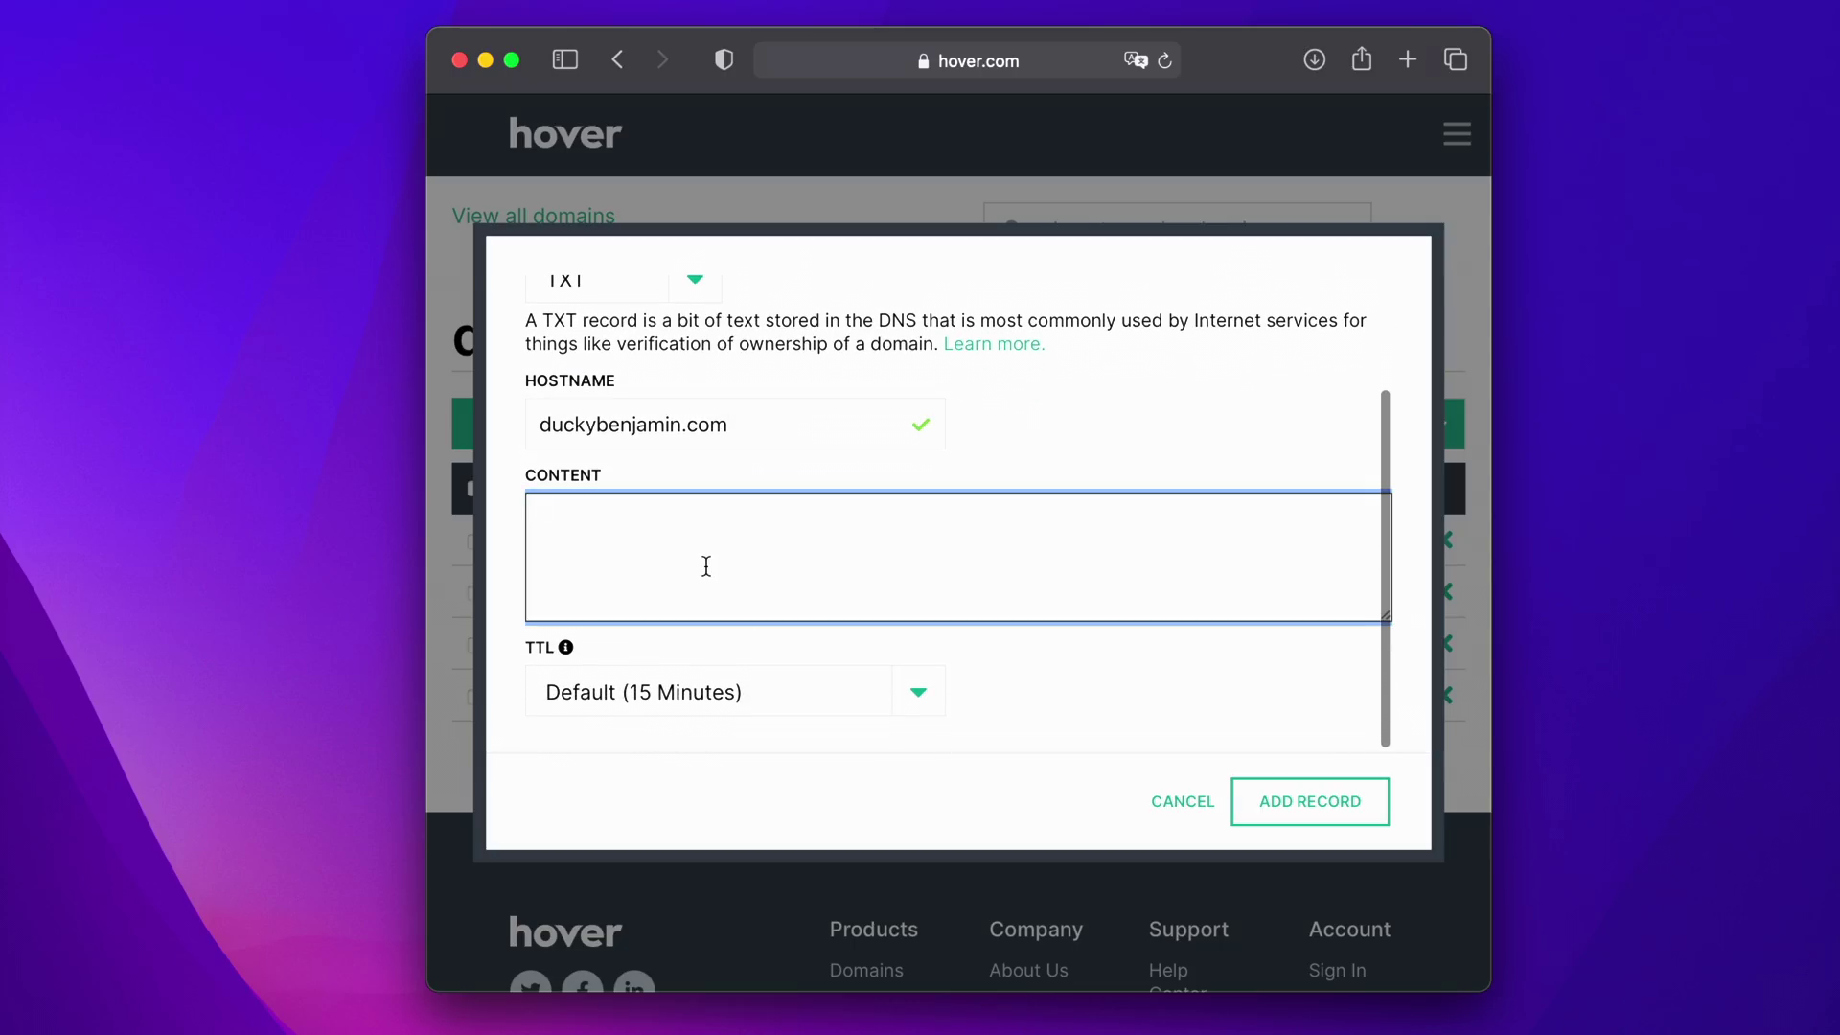
right_click(697, 546)
left_click(735, 619)
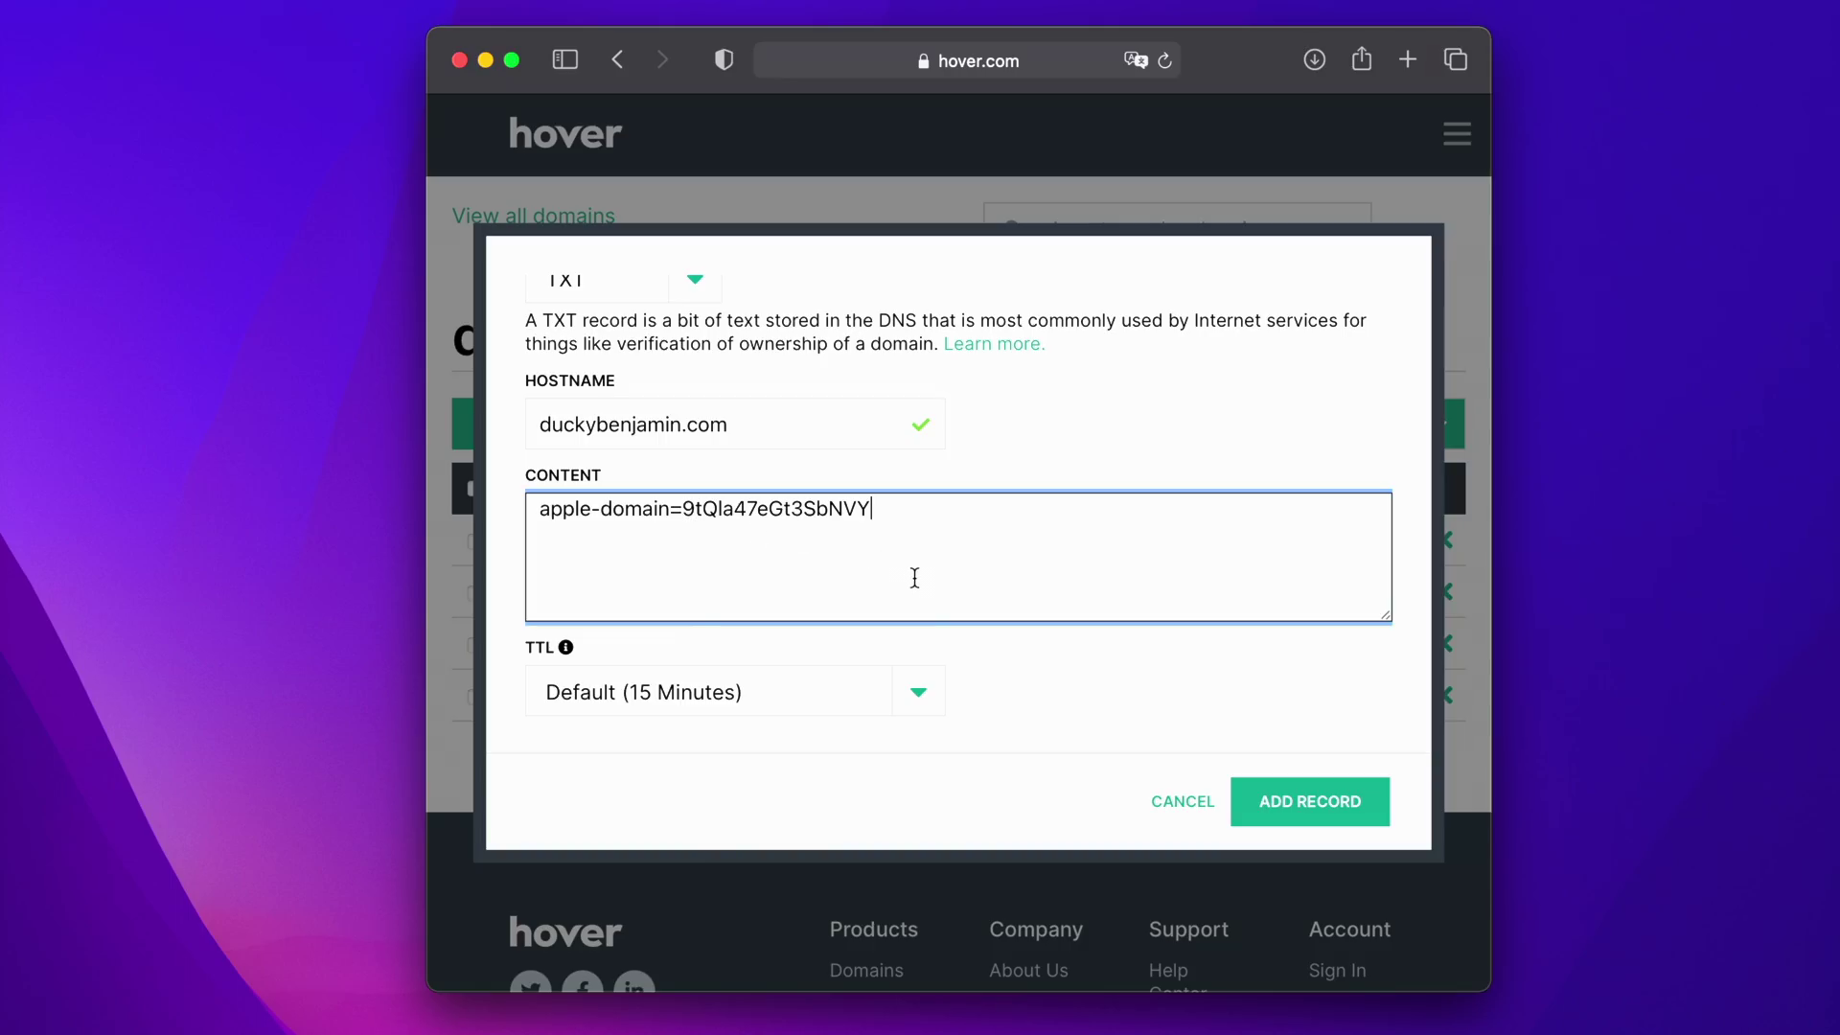
left_click(920, 700)
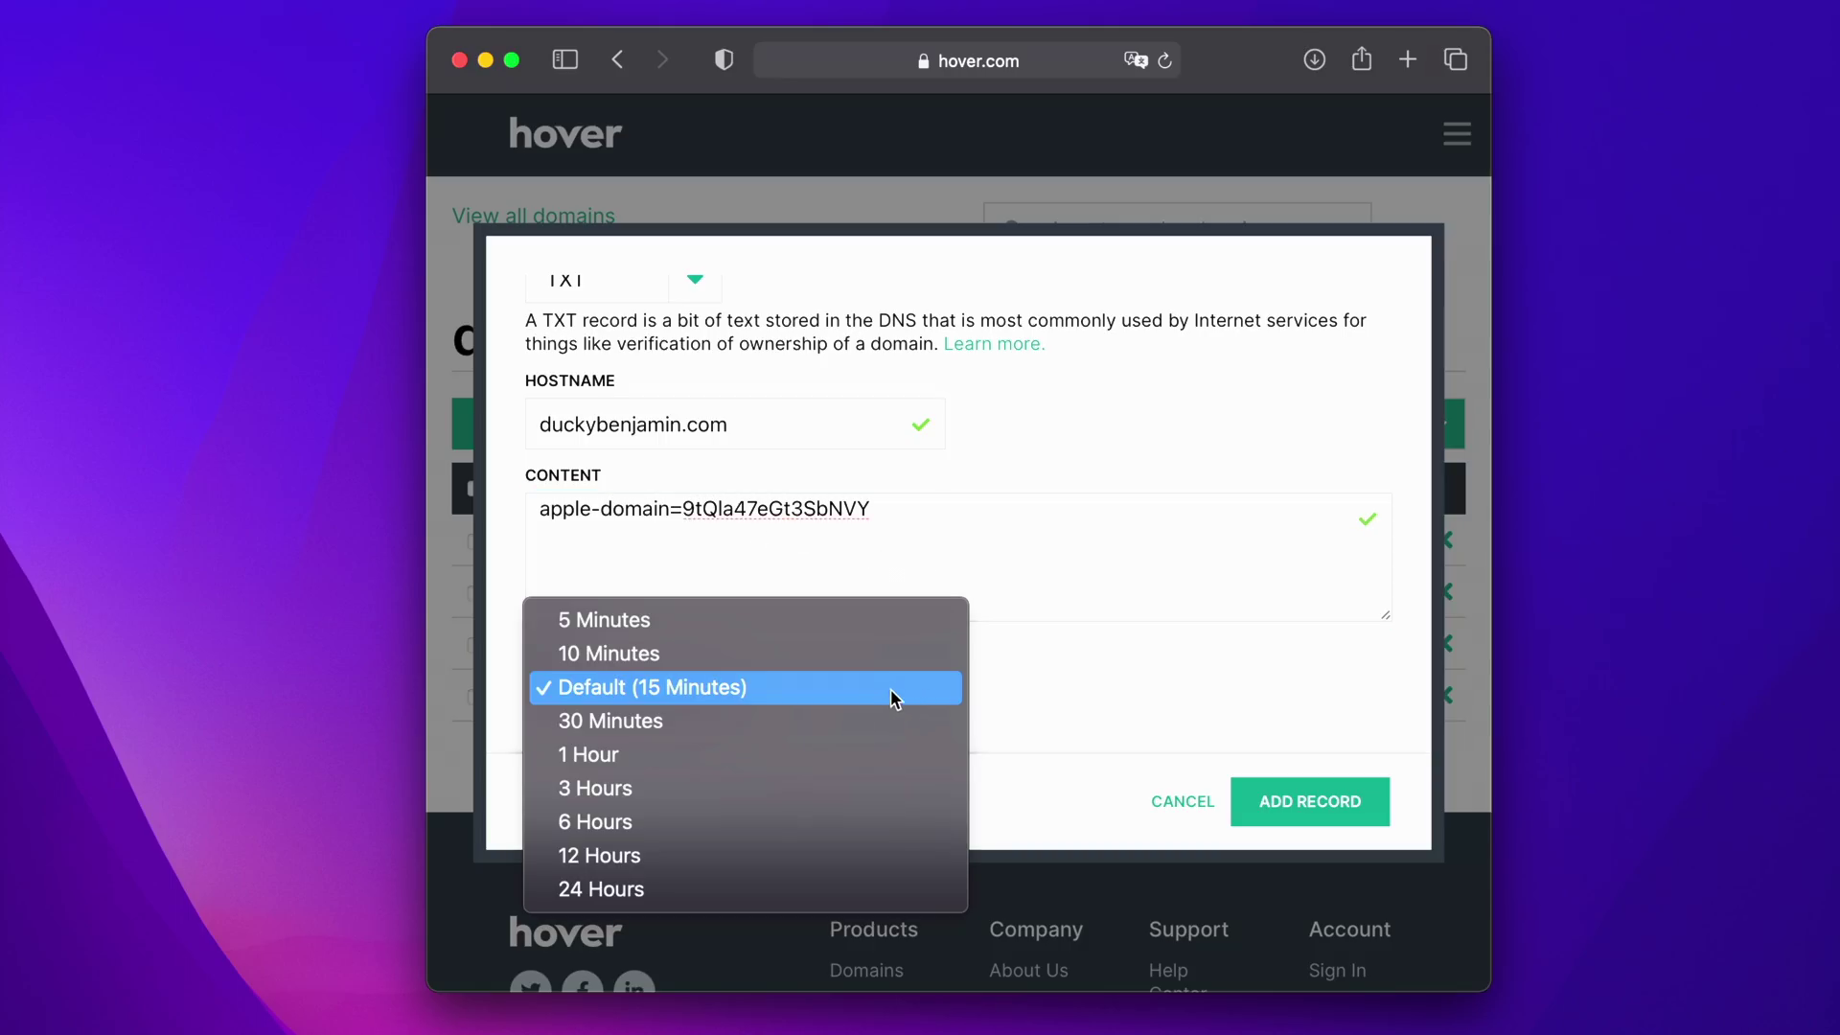
left_click(821, 756)
scroll(1188, 747, "down", 1)
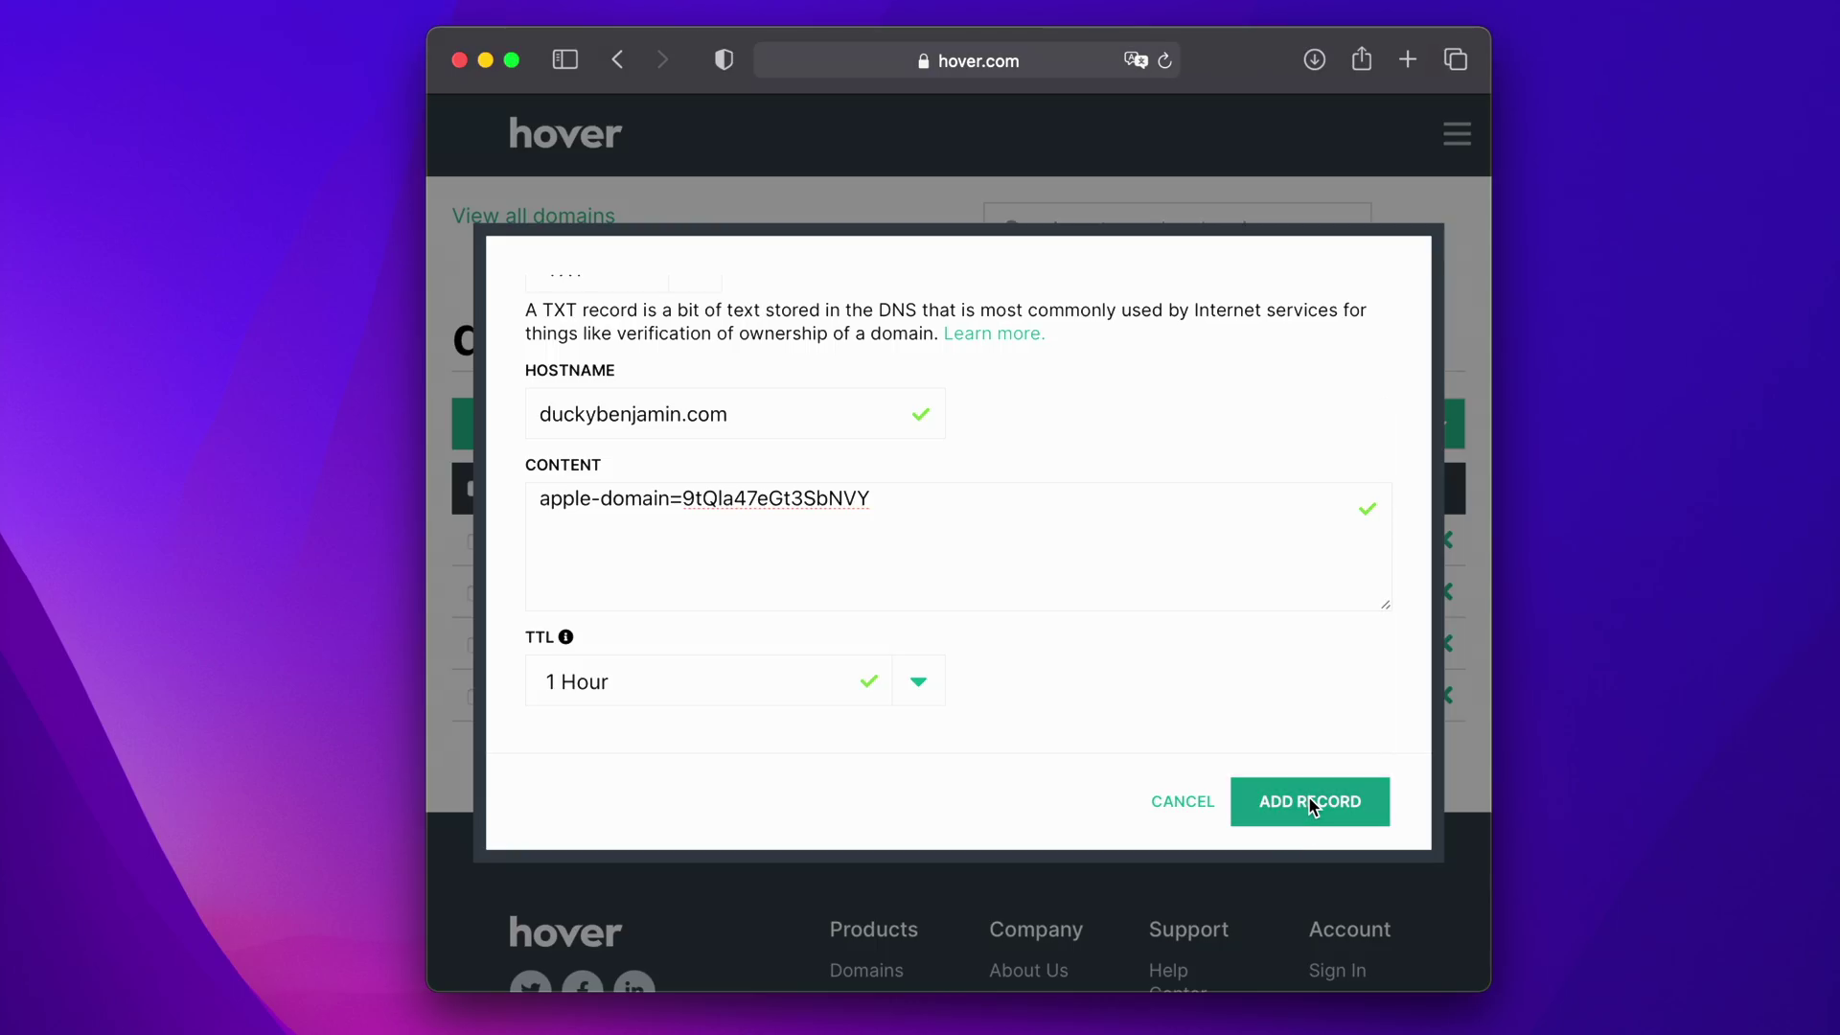
- Save the verification TXT record and start another TXT record for duckybenjamin.com
left_click(1301, 803)
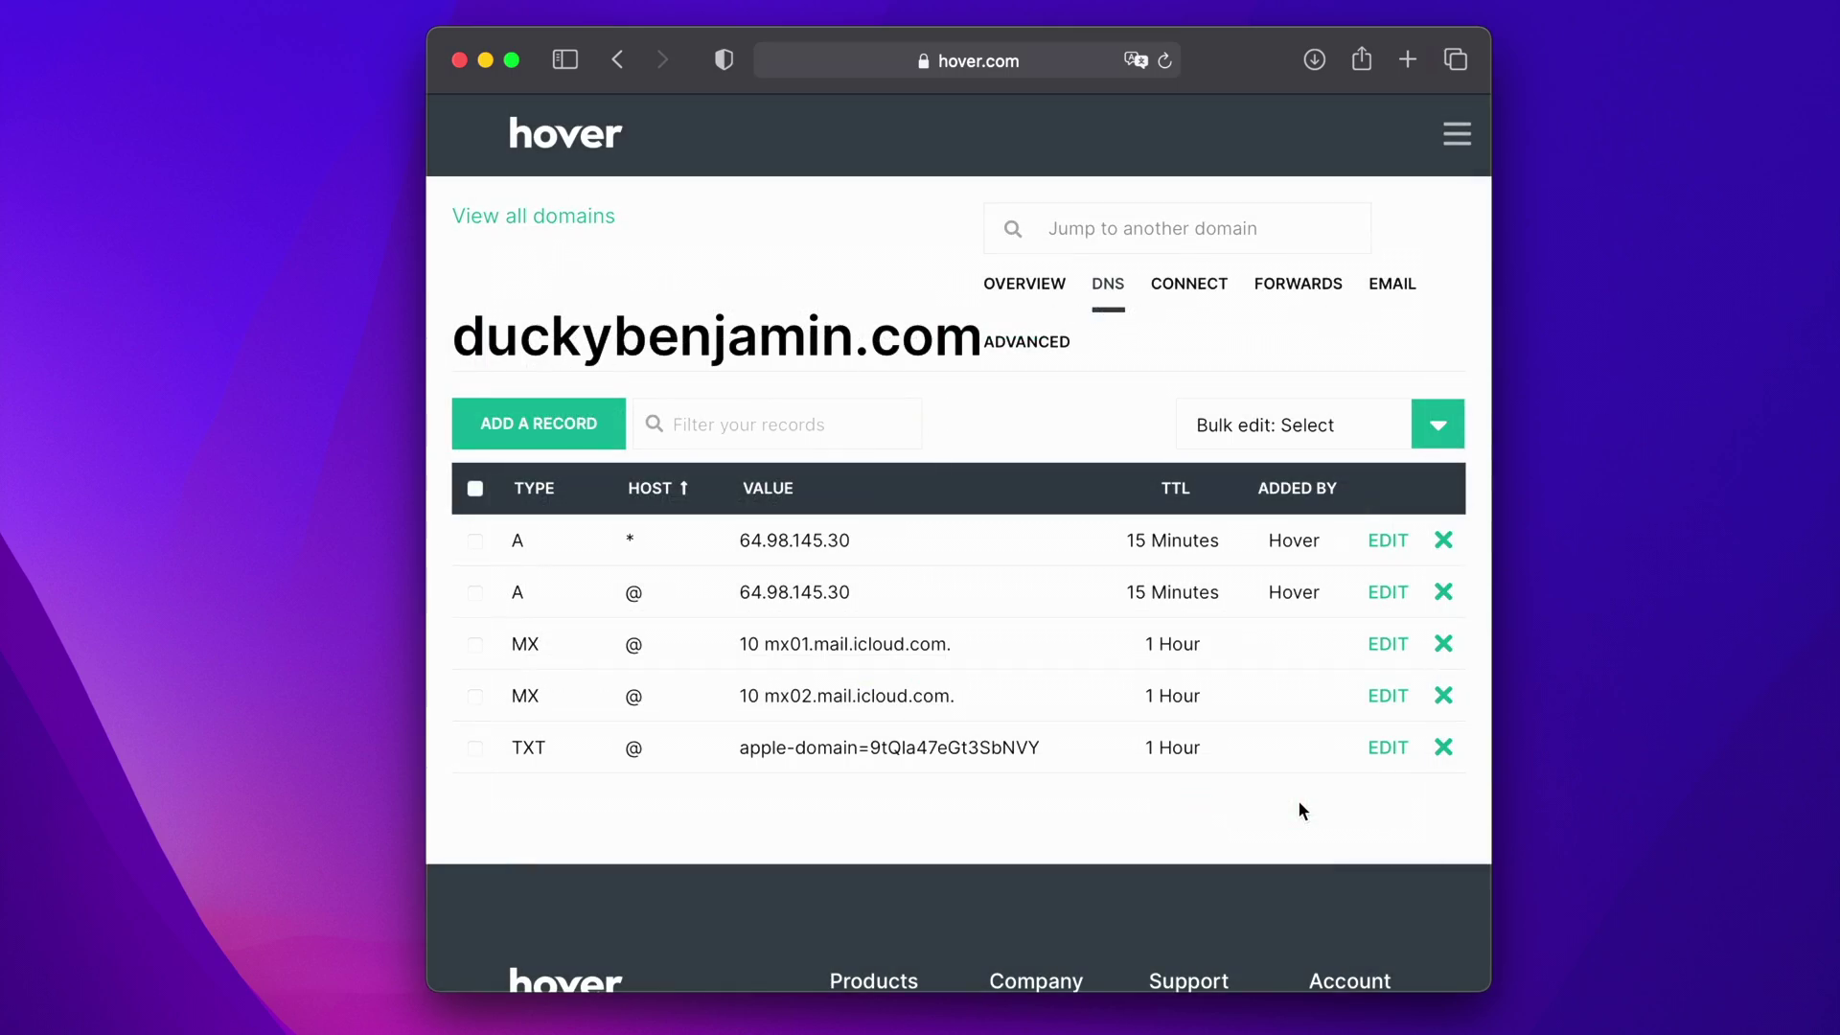
scroll(1290, 798, "down", 1)
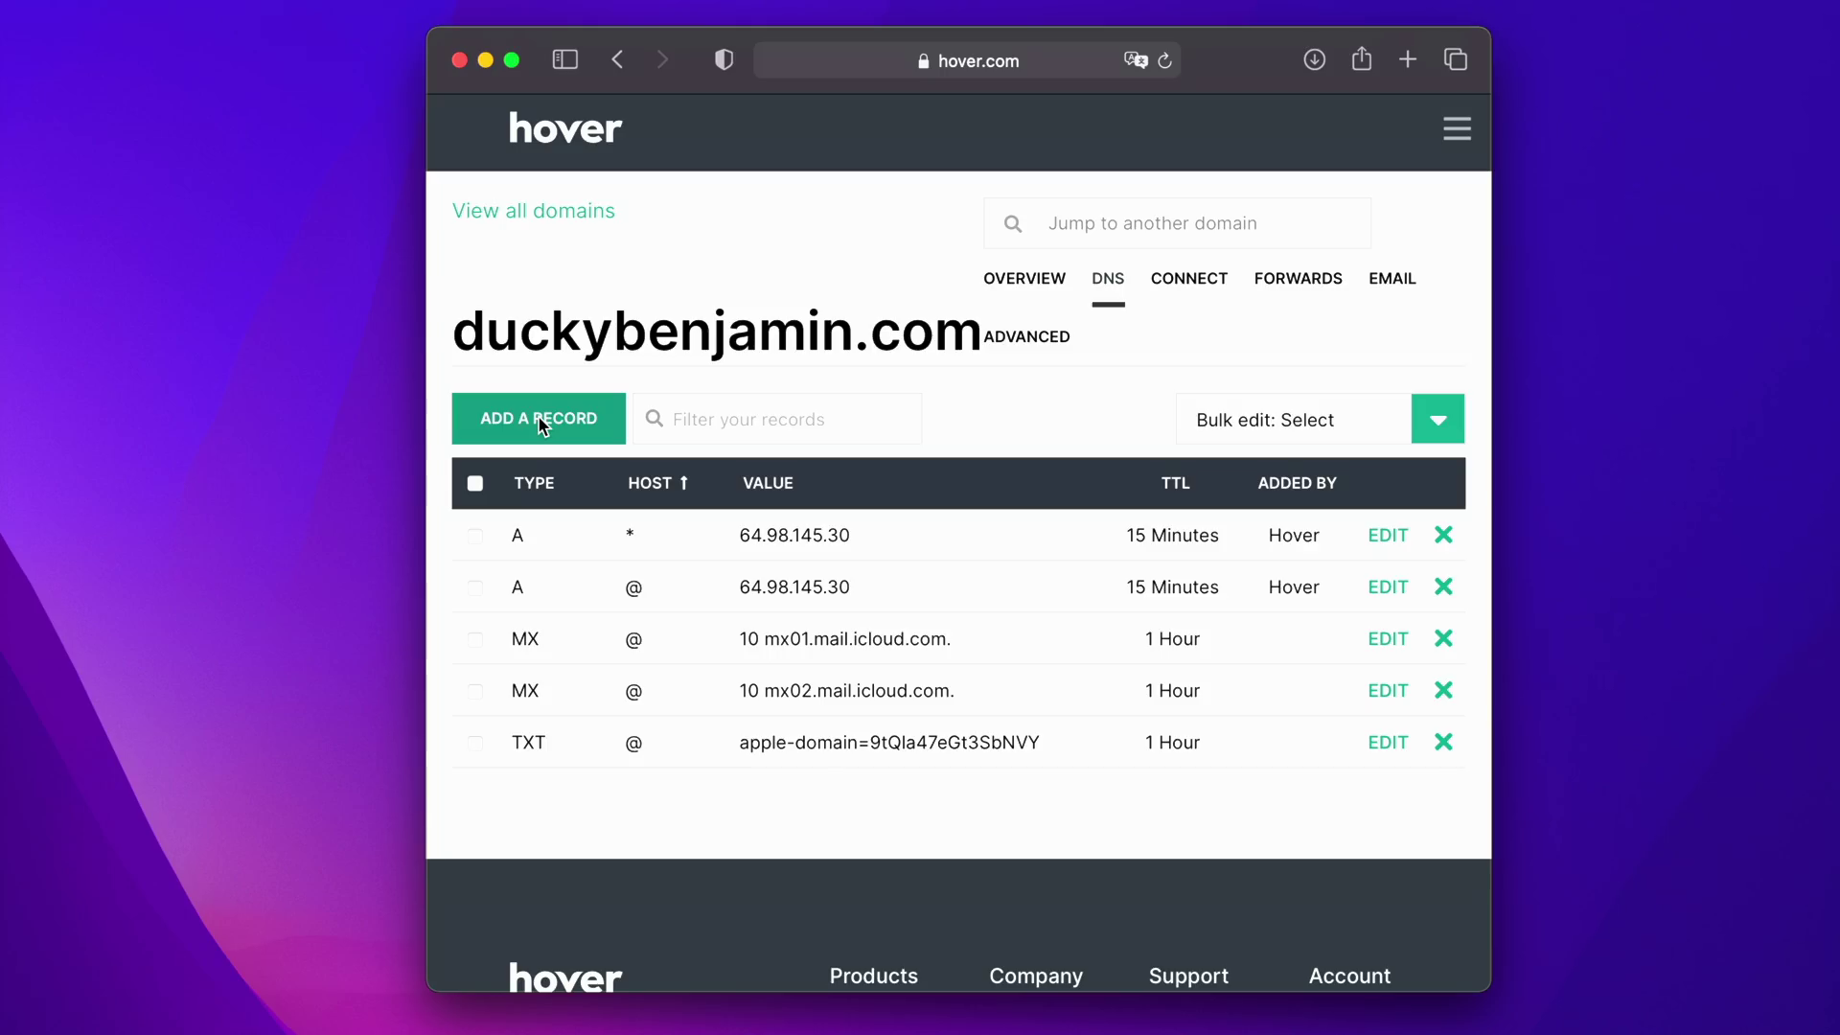
left_click(542, 425)
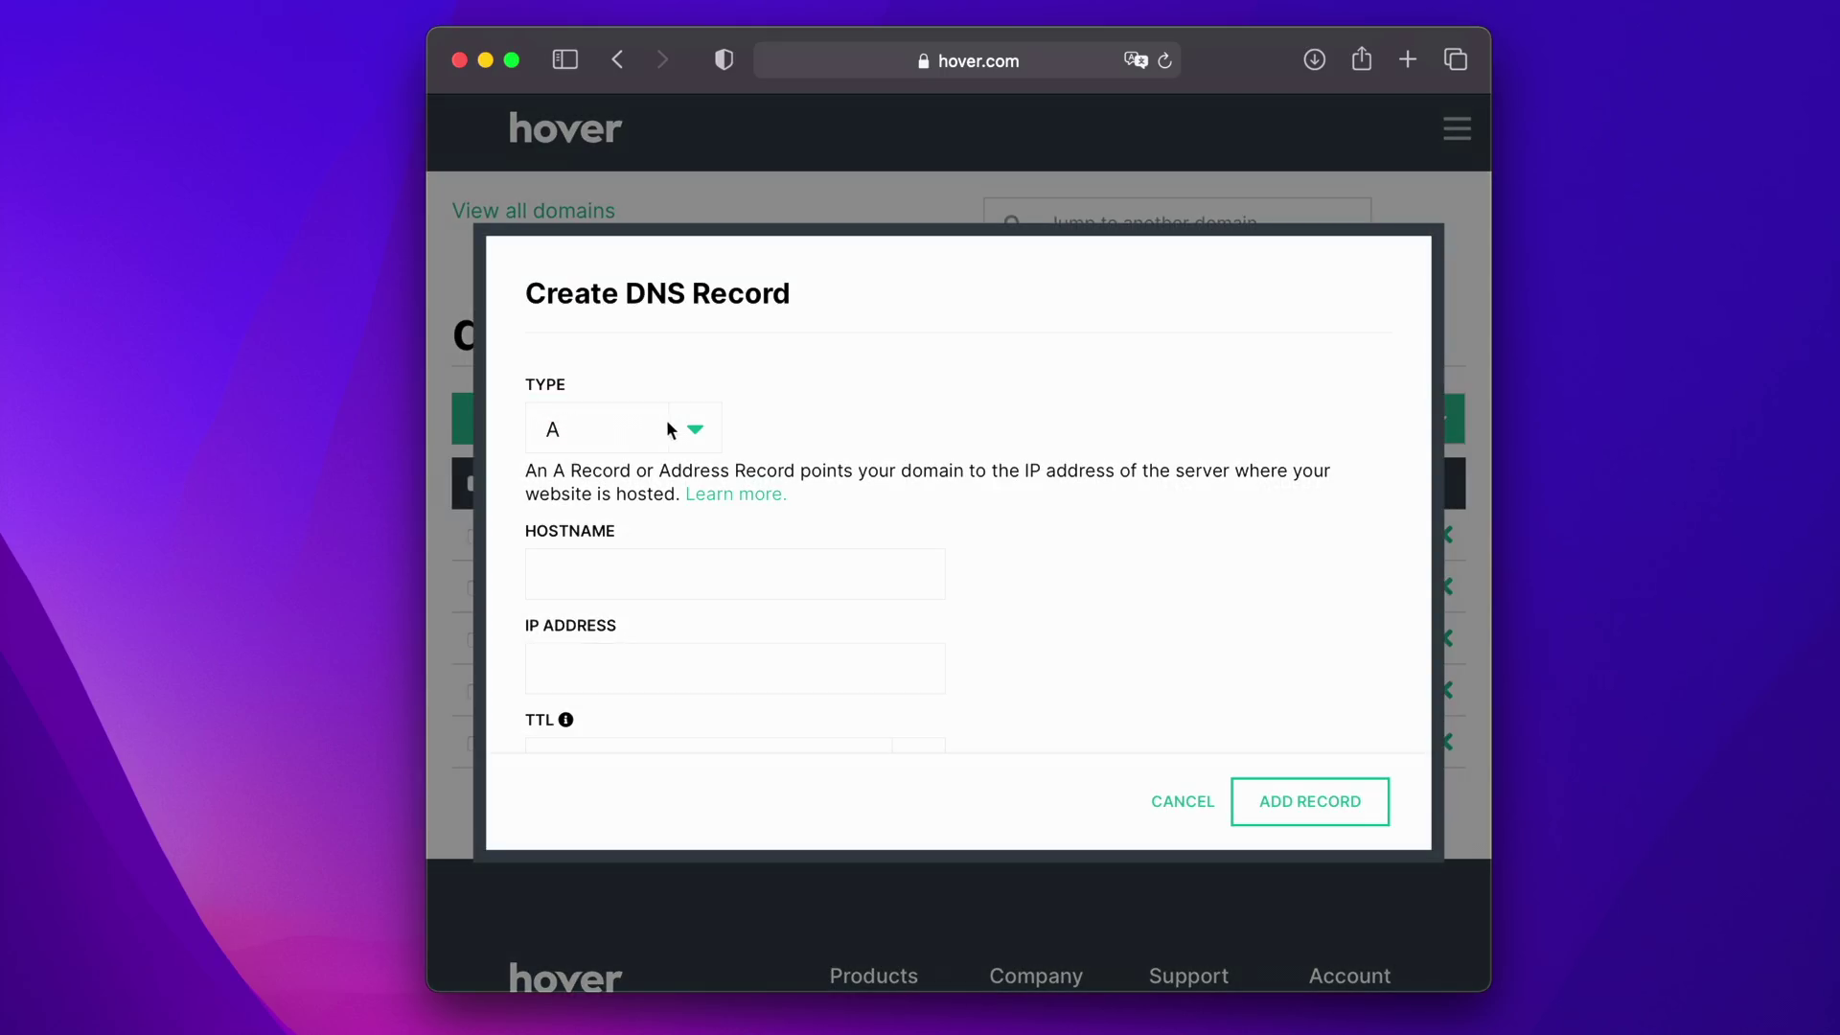
left_click(703, 431)
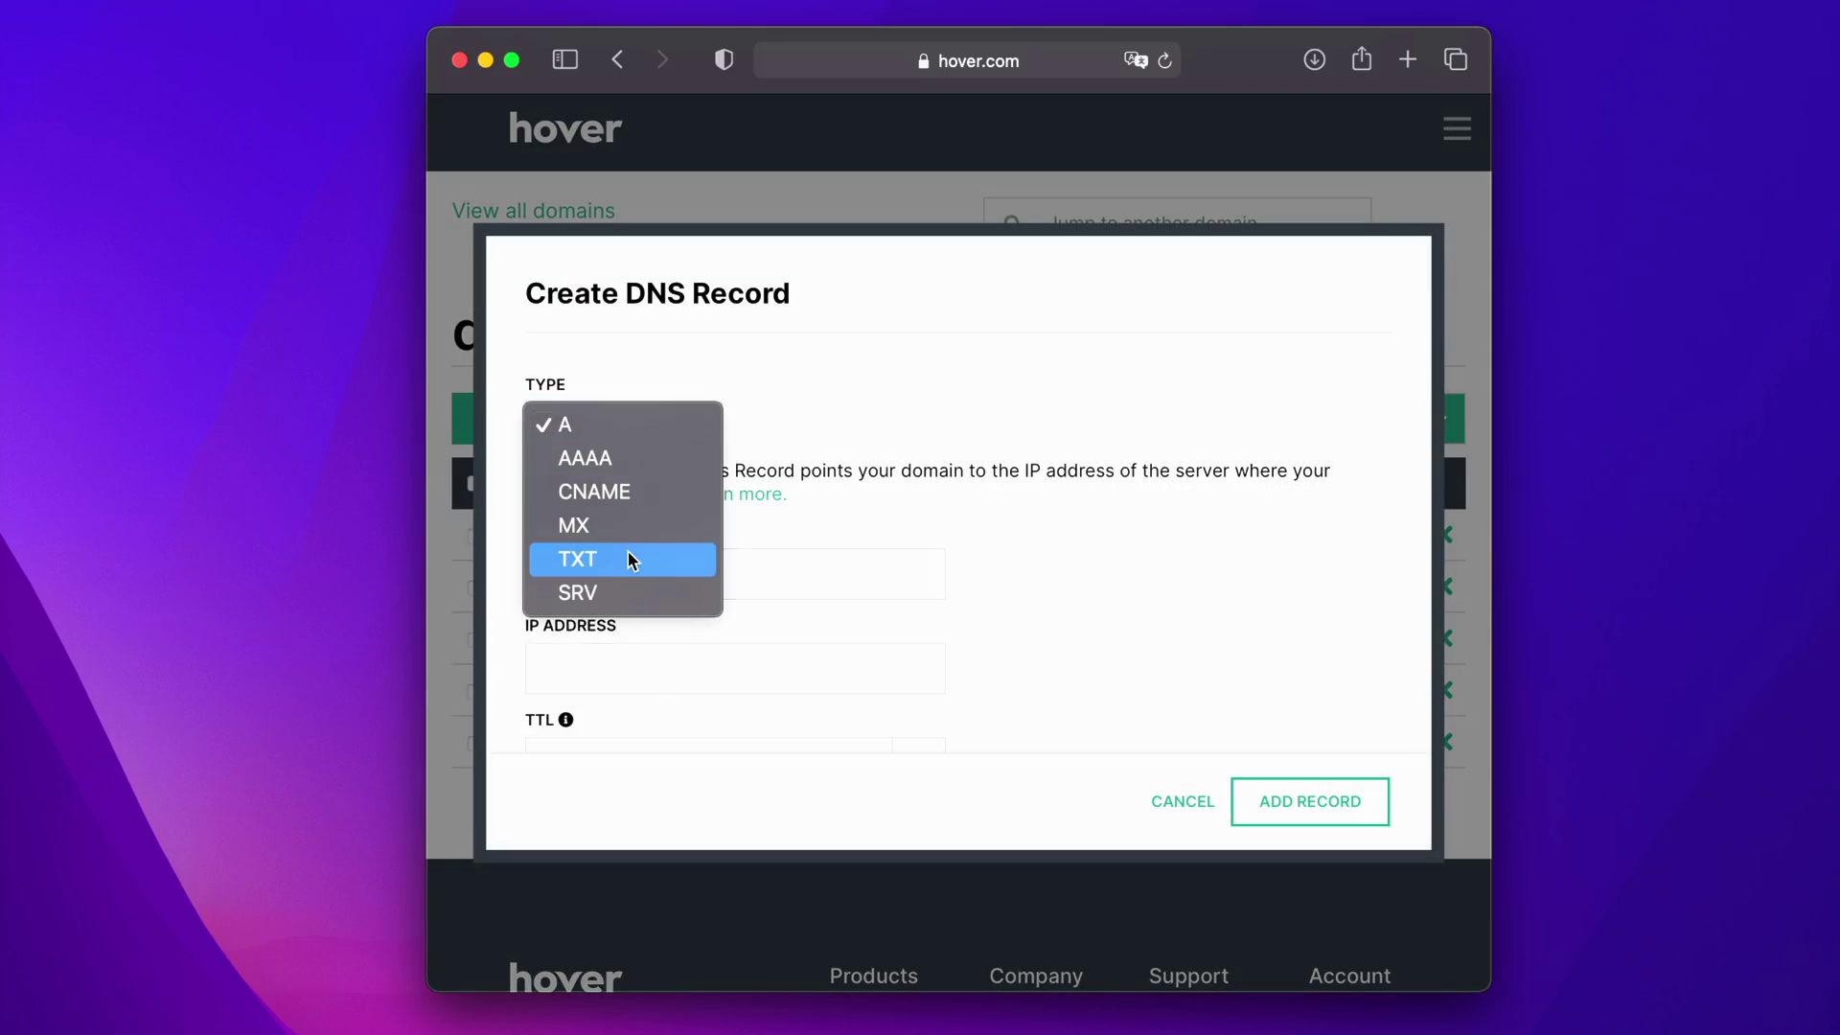
left_click(629, 558)
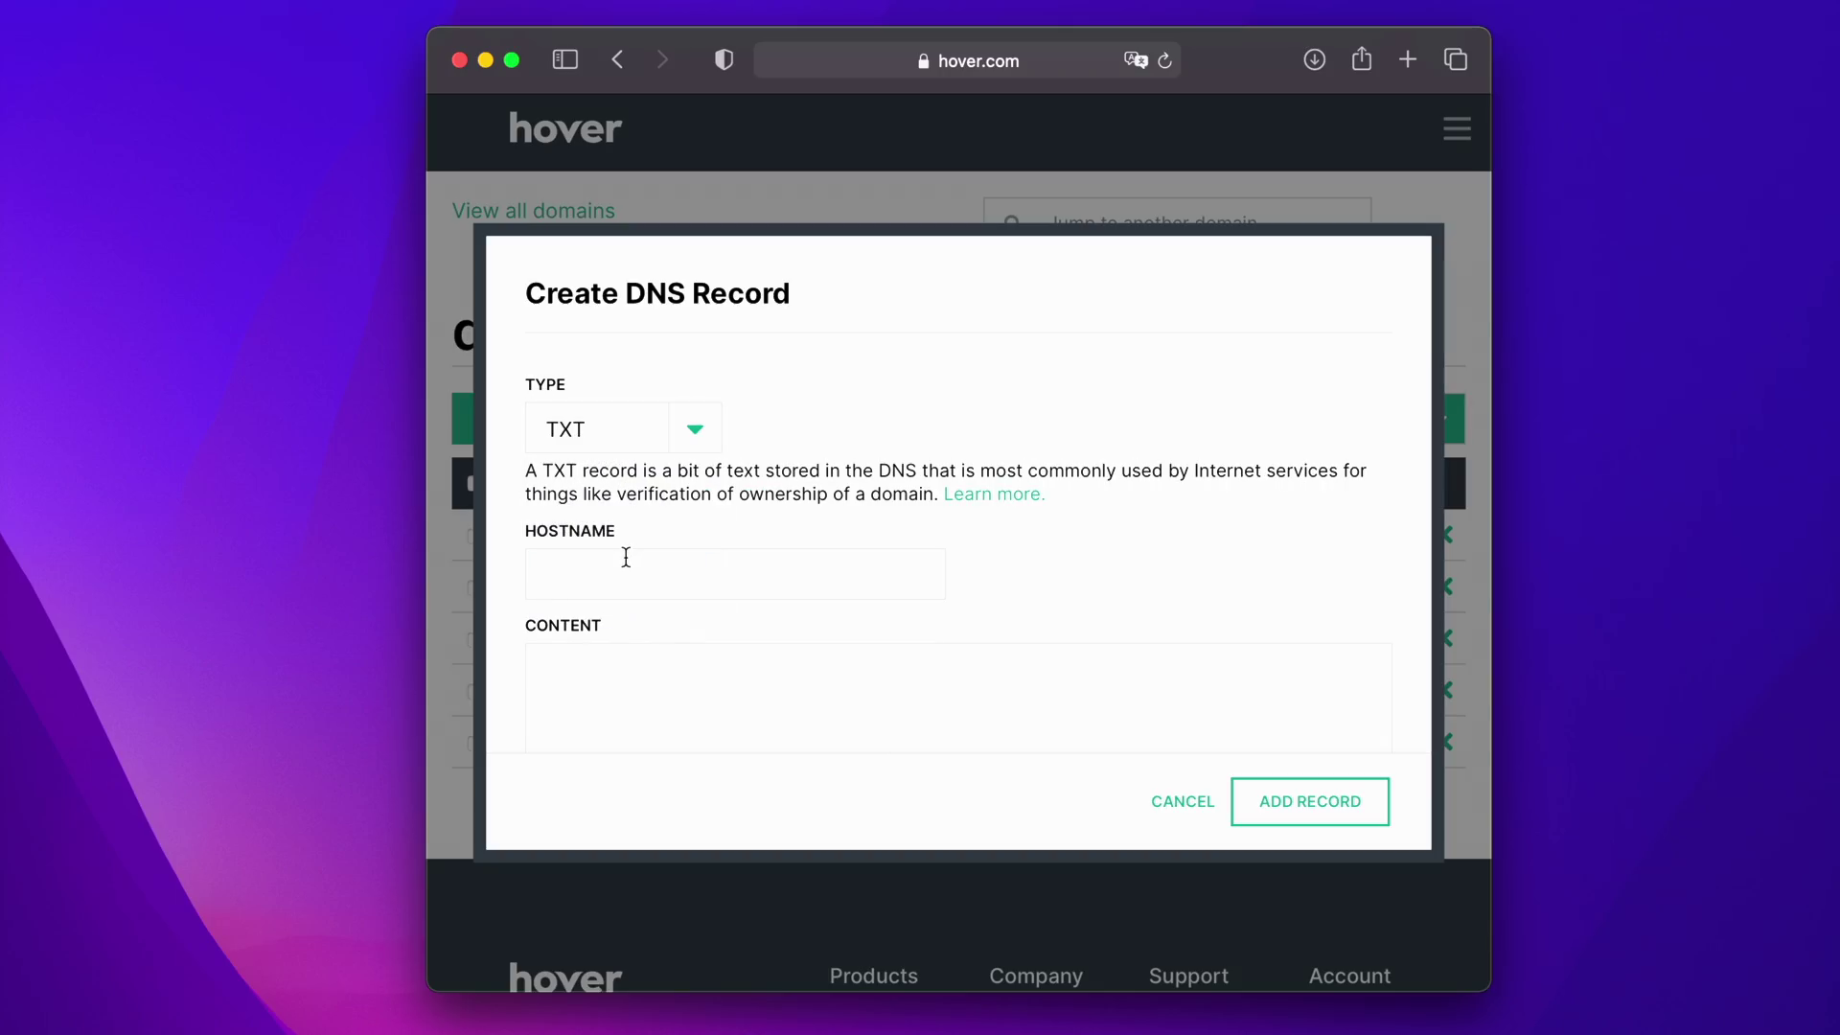
left_click(626, 557)
type("duckybenjamin.com")
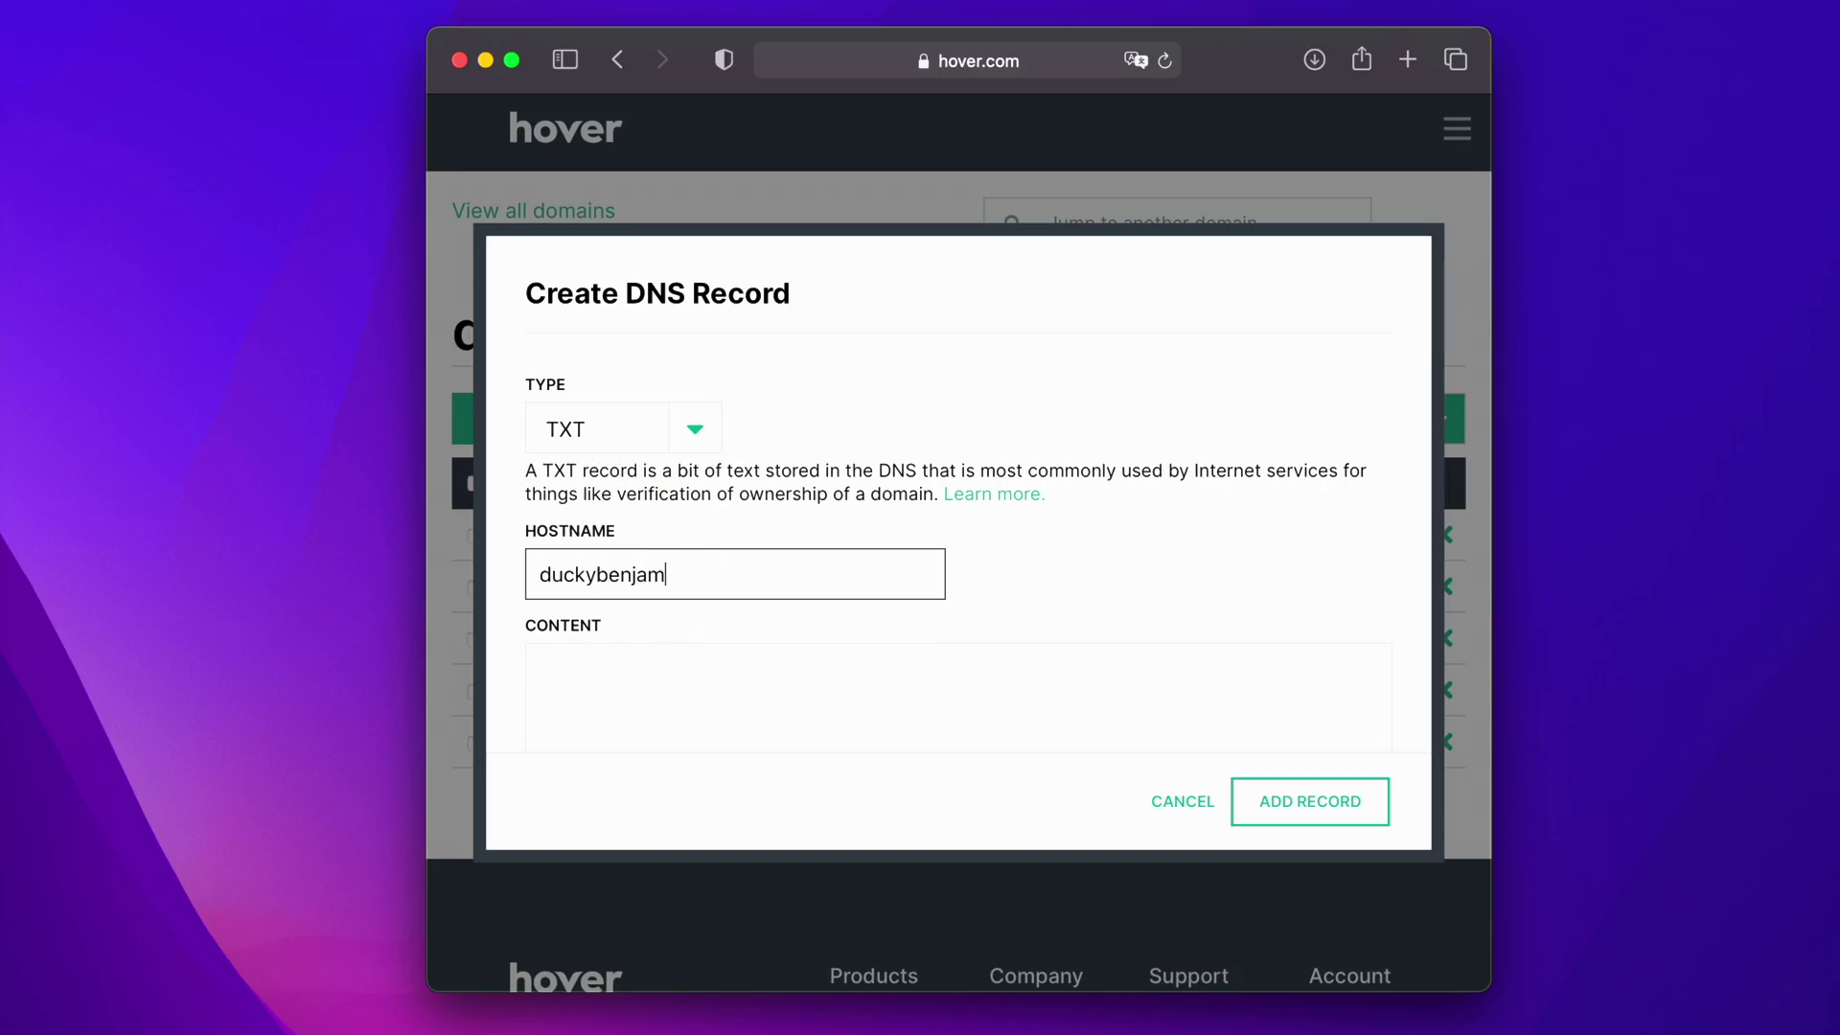
scroll(760, 562, "down", 2)
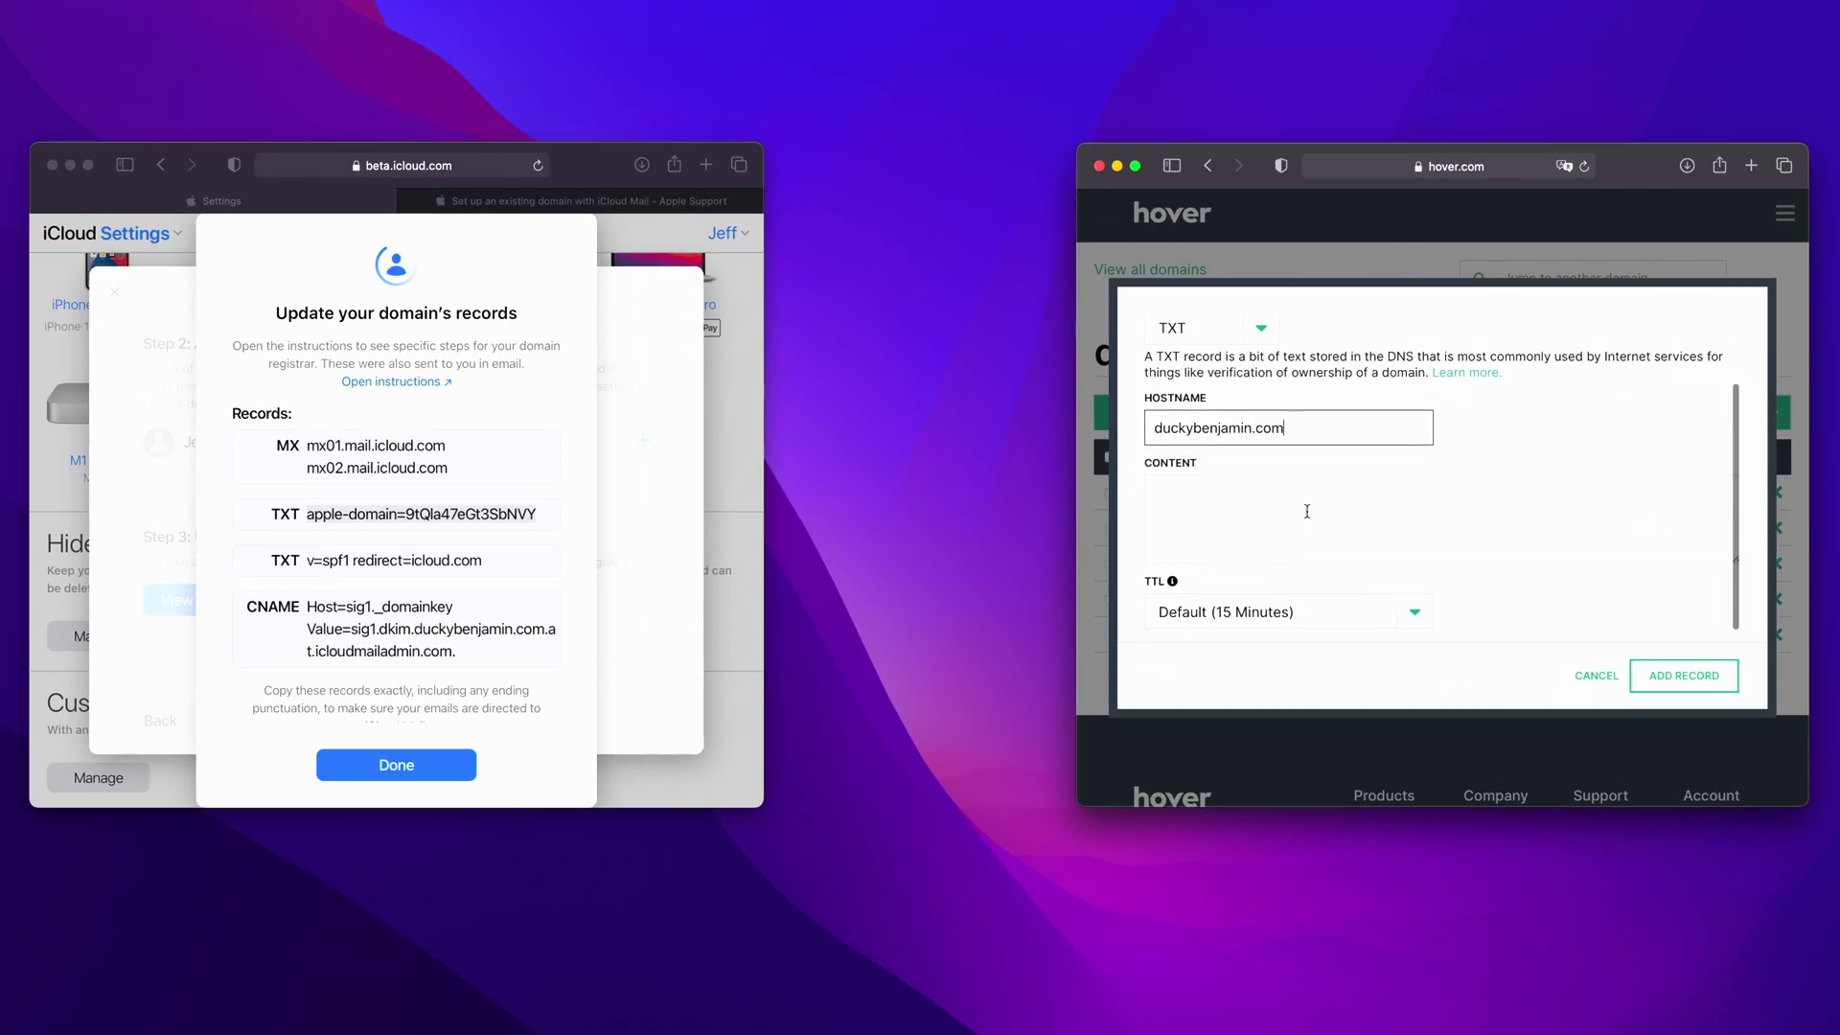
- Paste v=spf1 redirect=icloud.com as its content, set TTL to 1 Hour, and save it
left_click(487, 571)
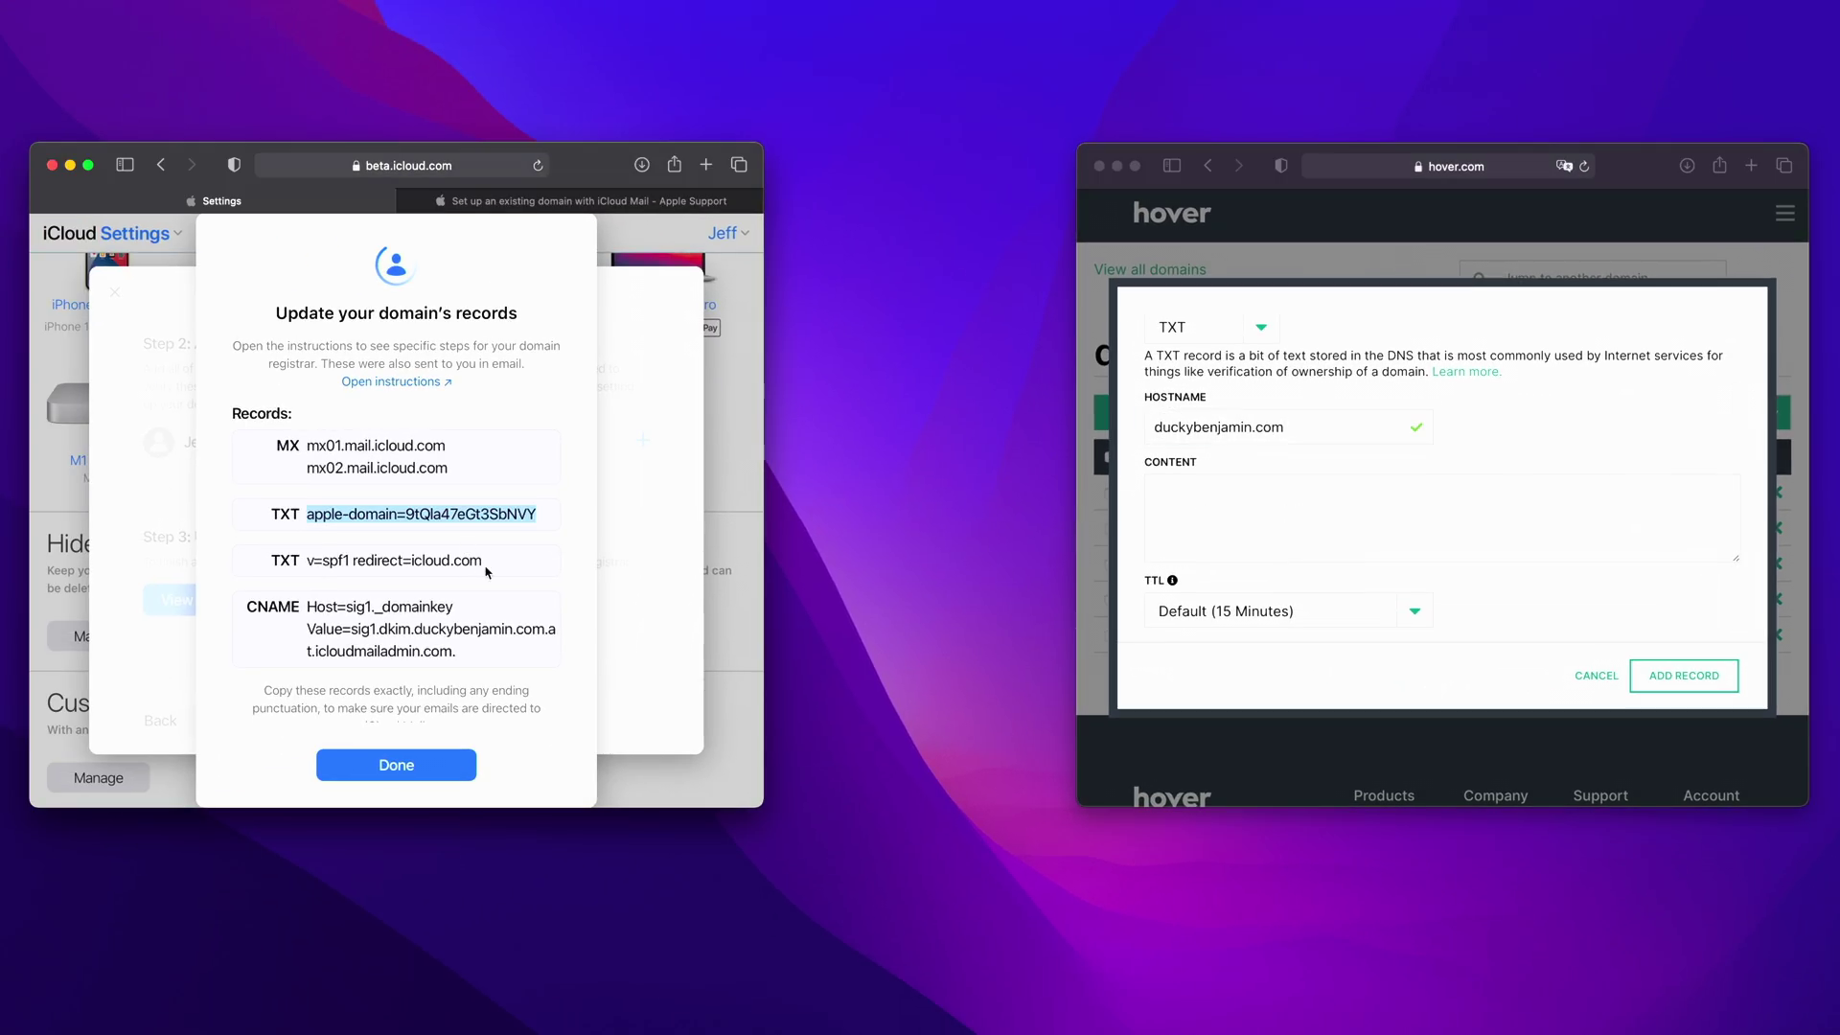
left_click_drag(483, 563, 299, 563)
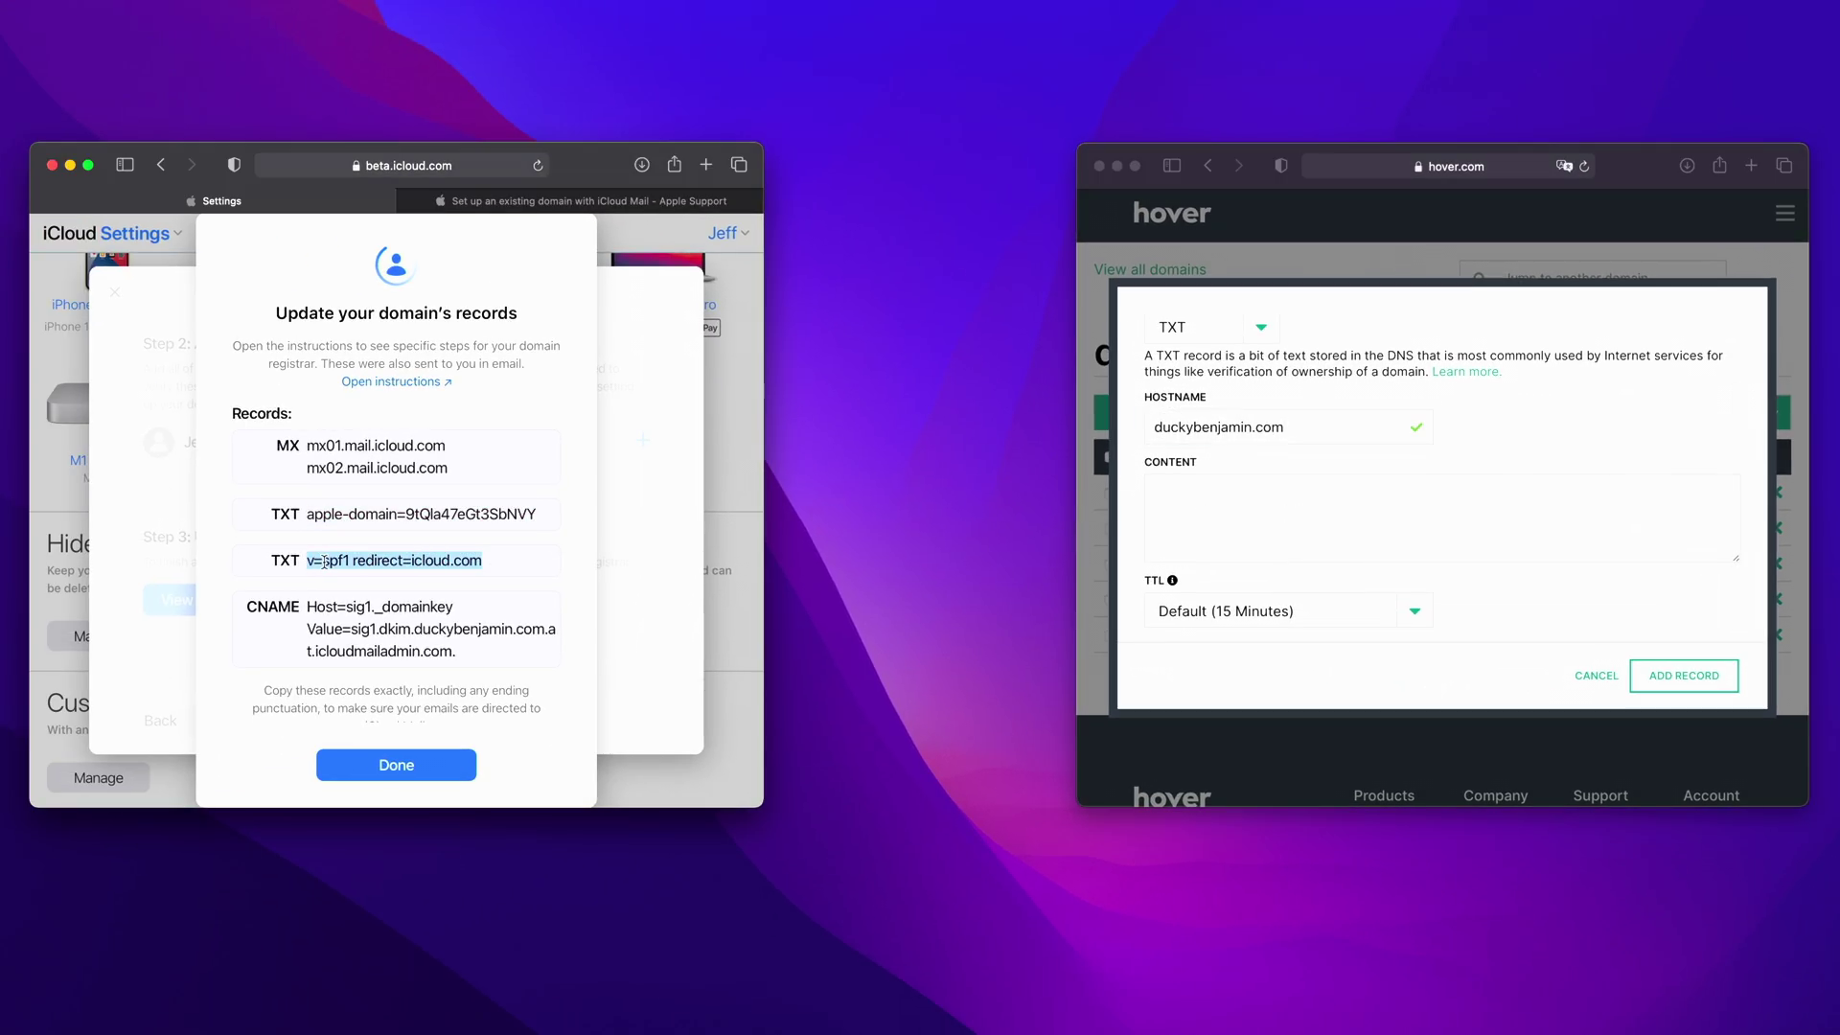
right_click(325, 563)
left_click(359, 623)
left_click(1271, 521)
left_click(1272, 521)
right_click(1269, 522)
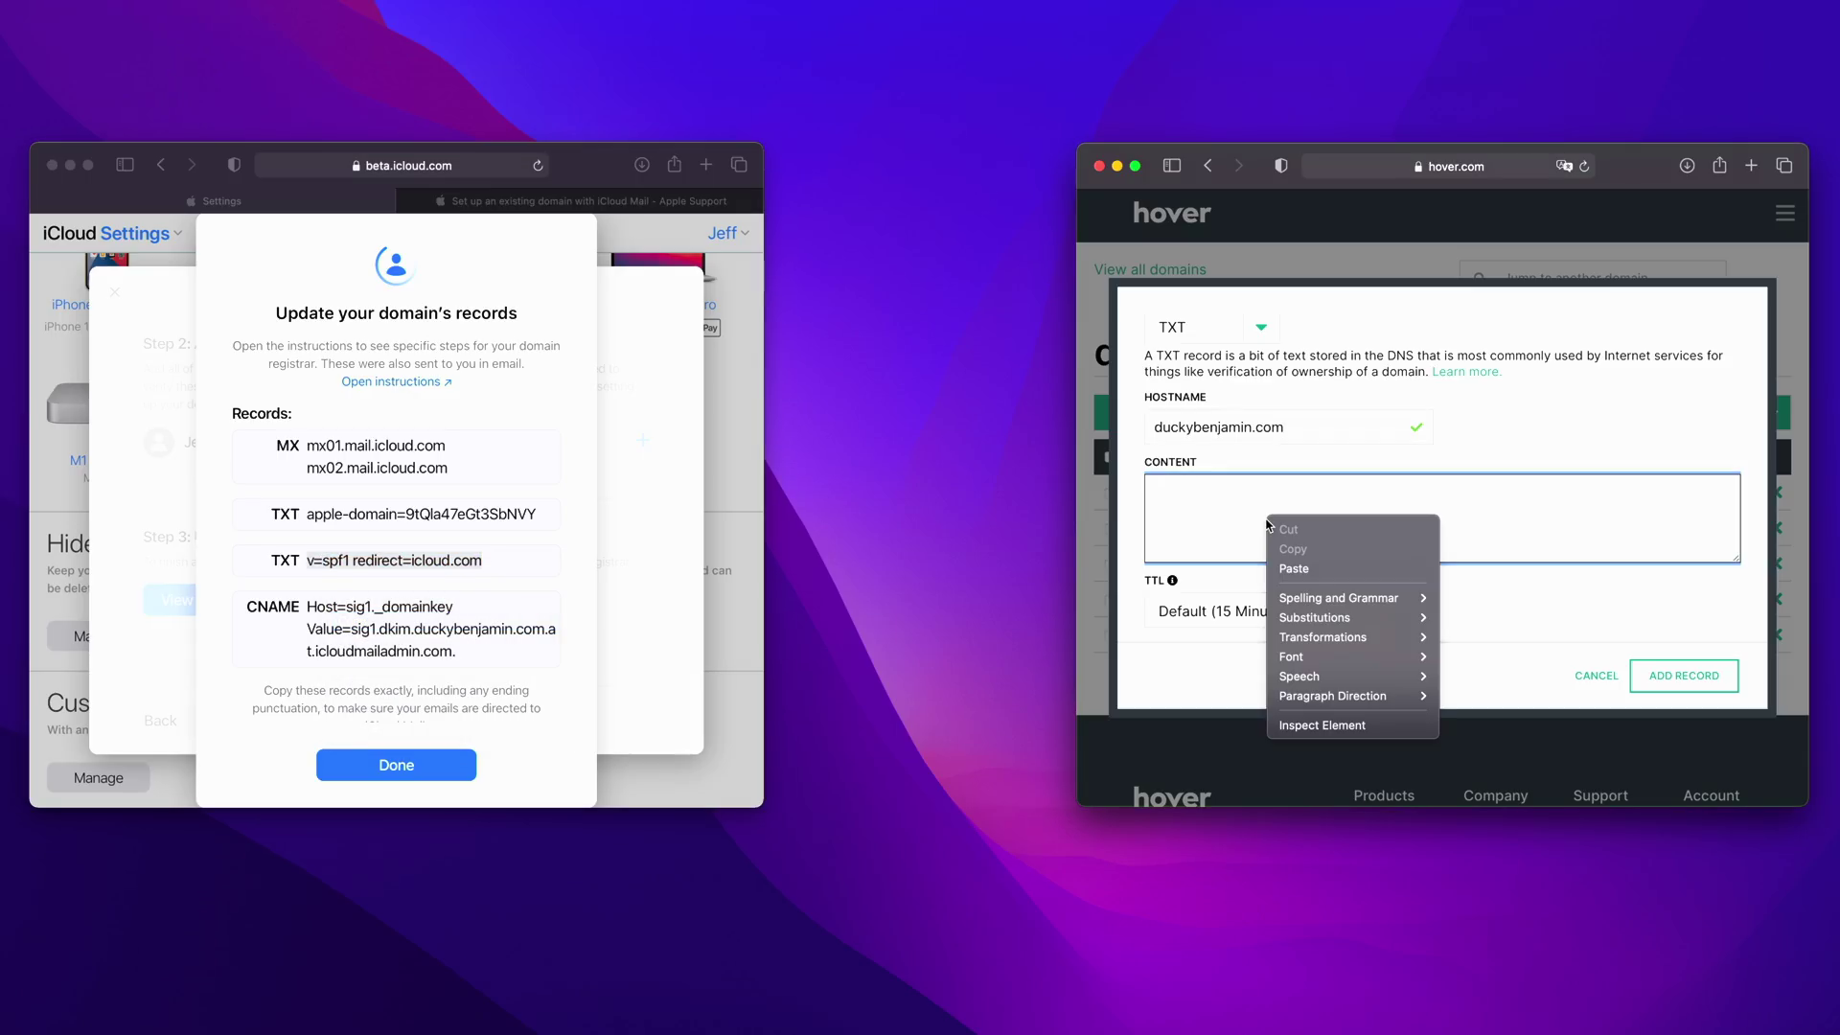
left_click(1303, 571)
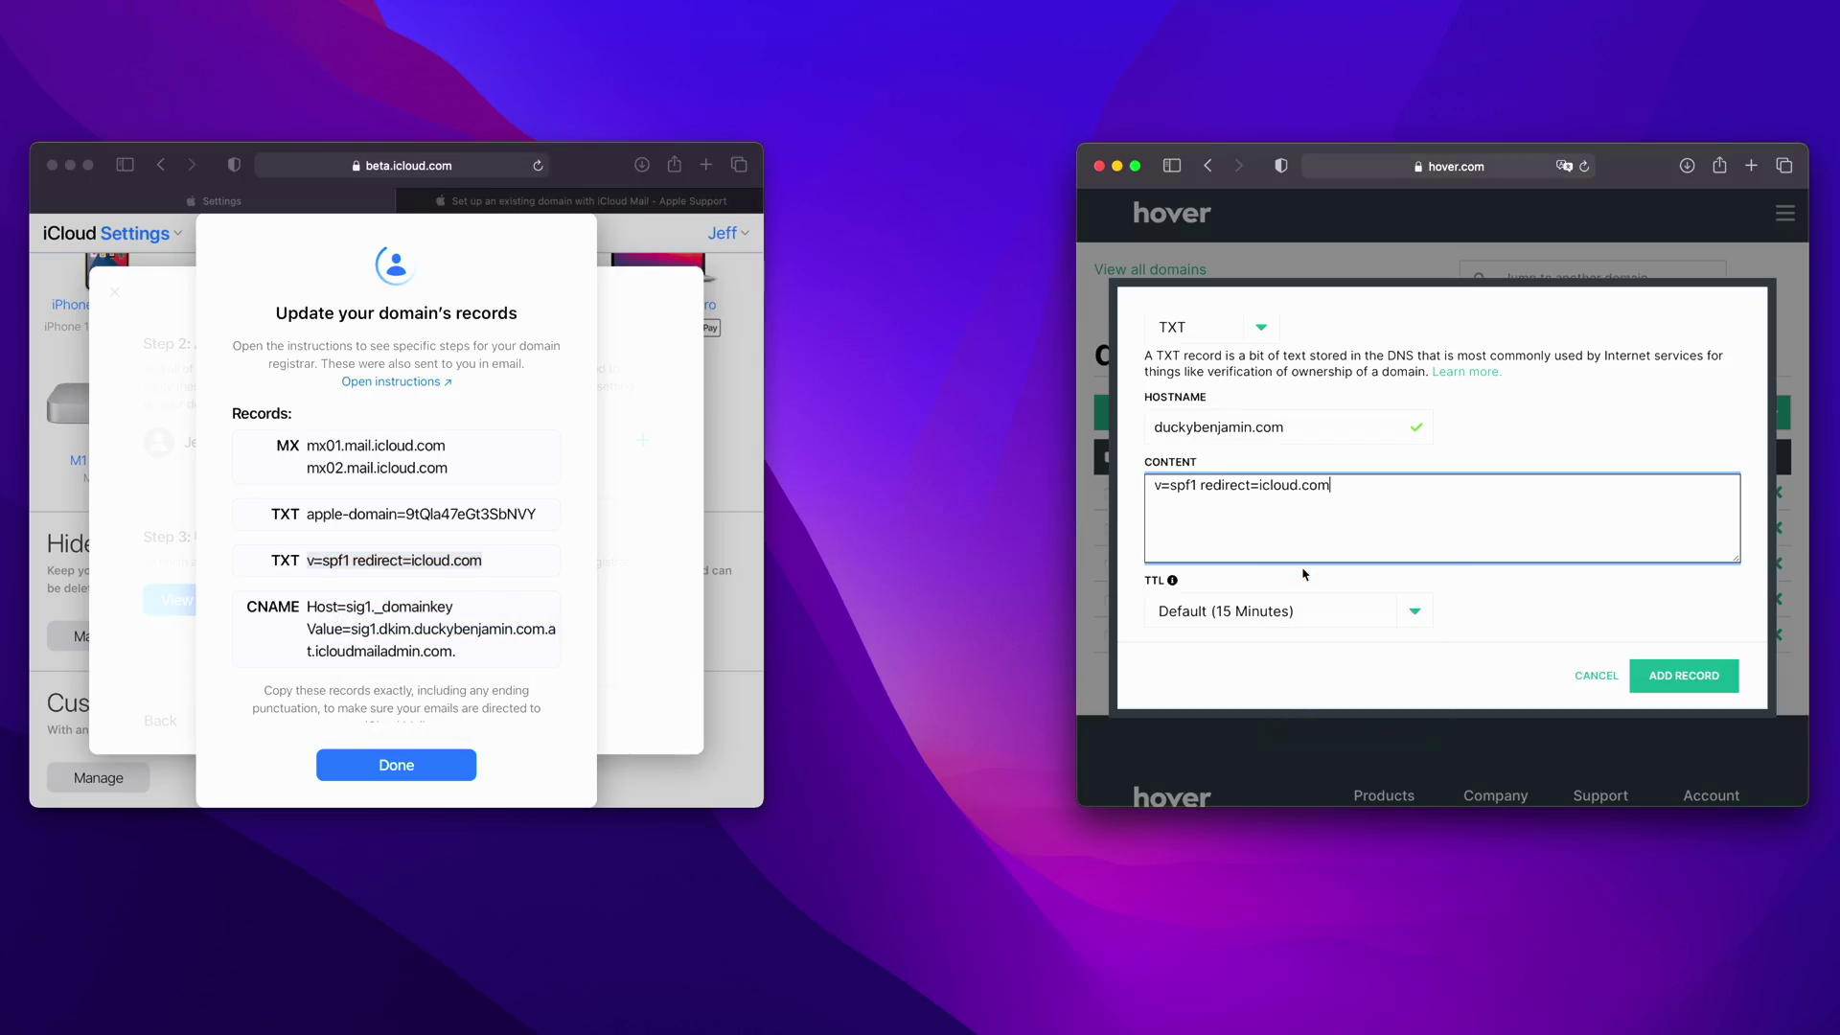
left_click(1395, 620)
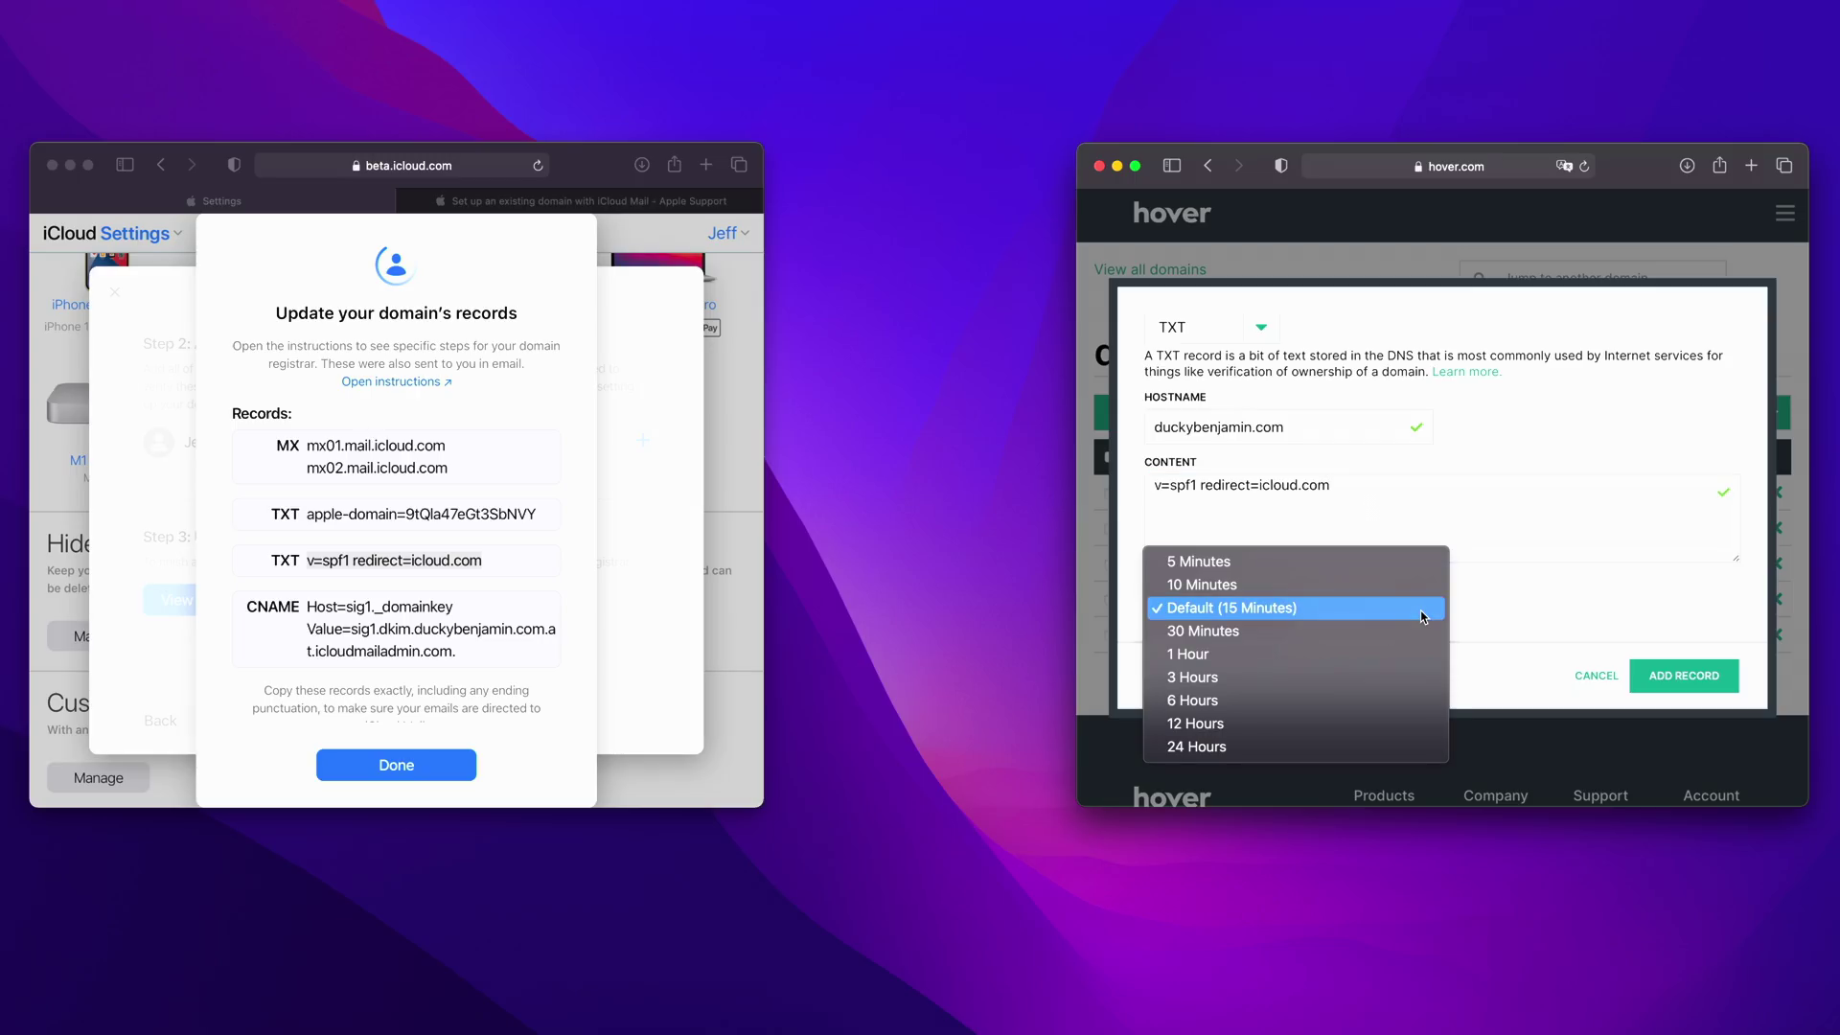
left_click(1327, 655)
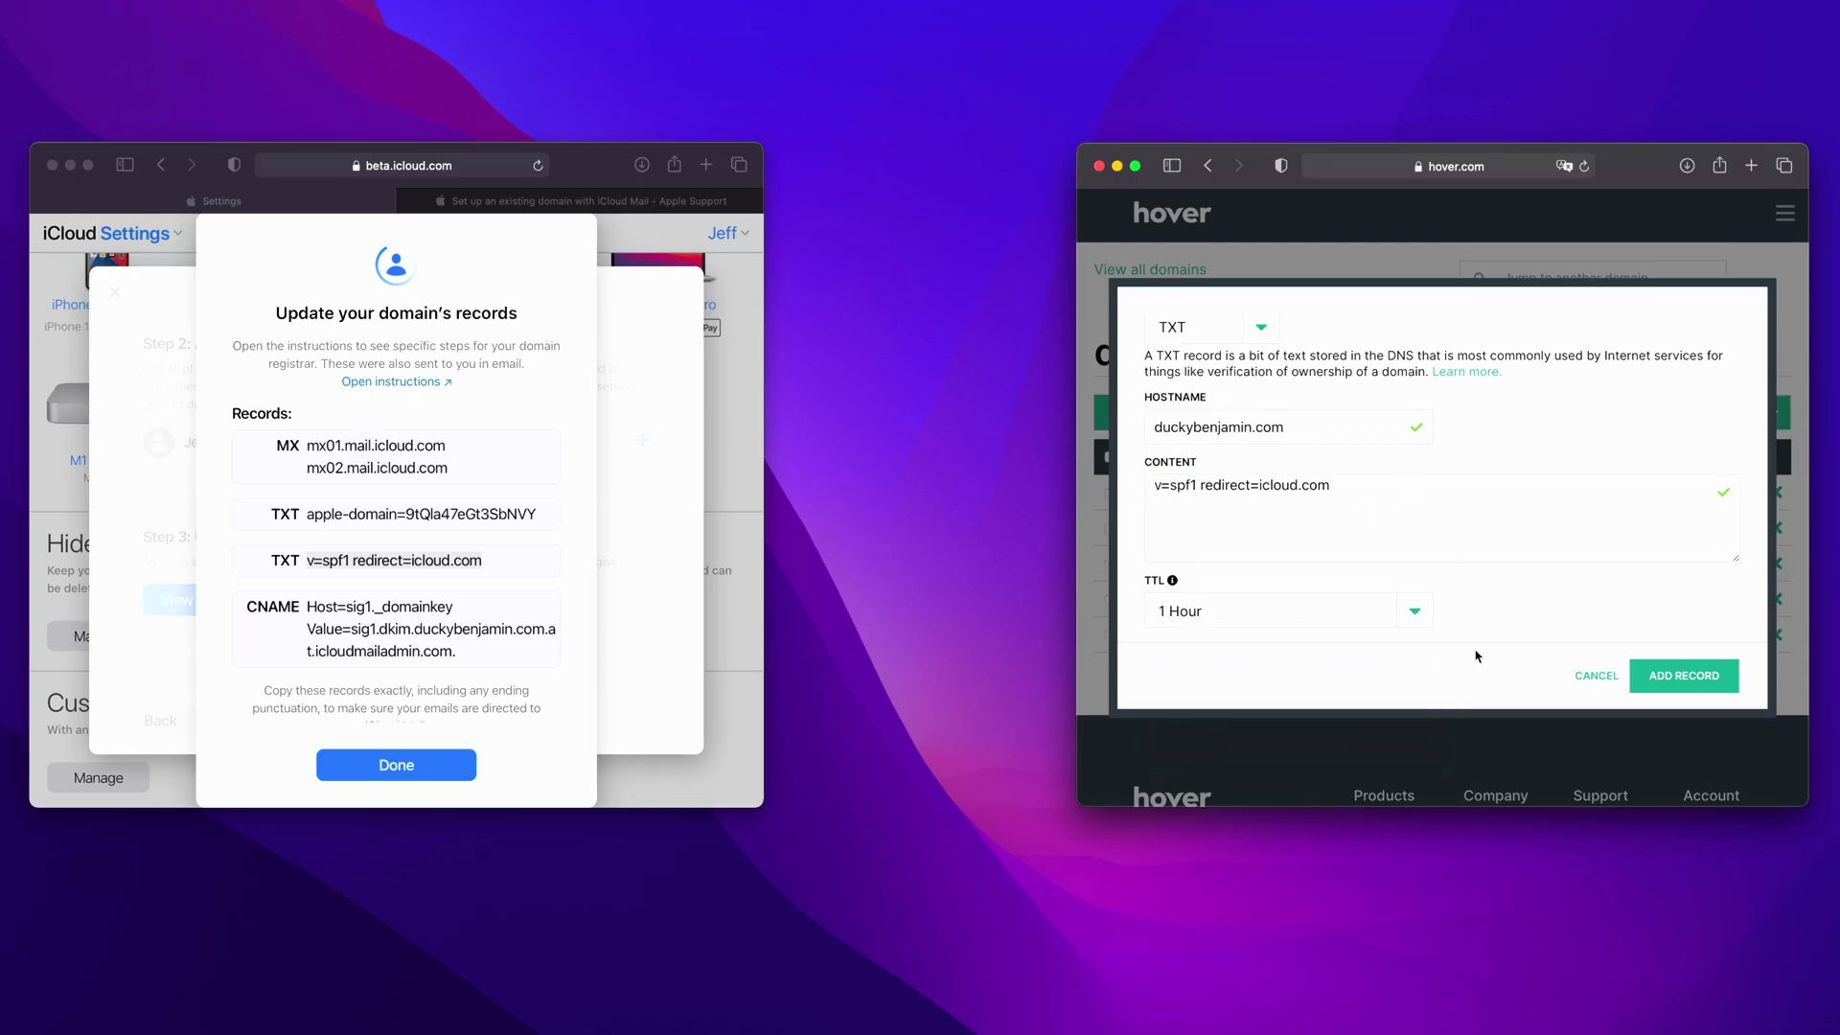
left_click(1698, 682)
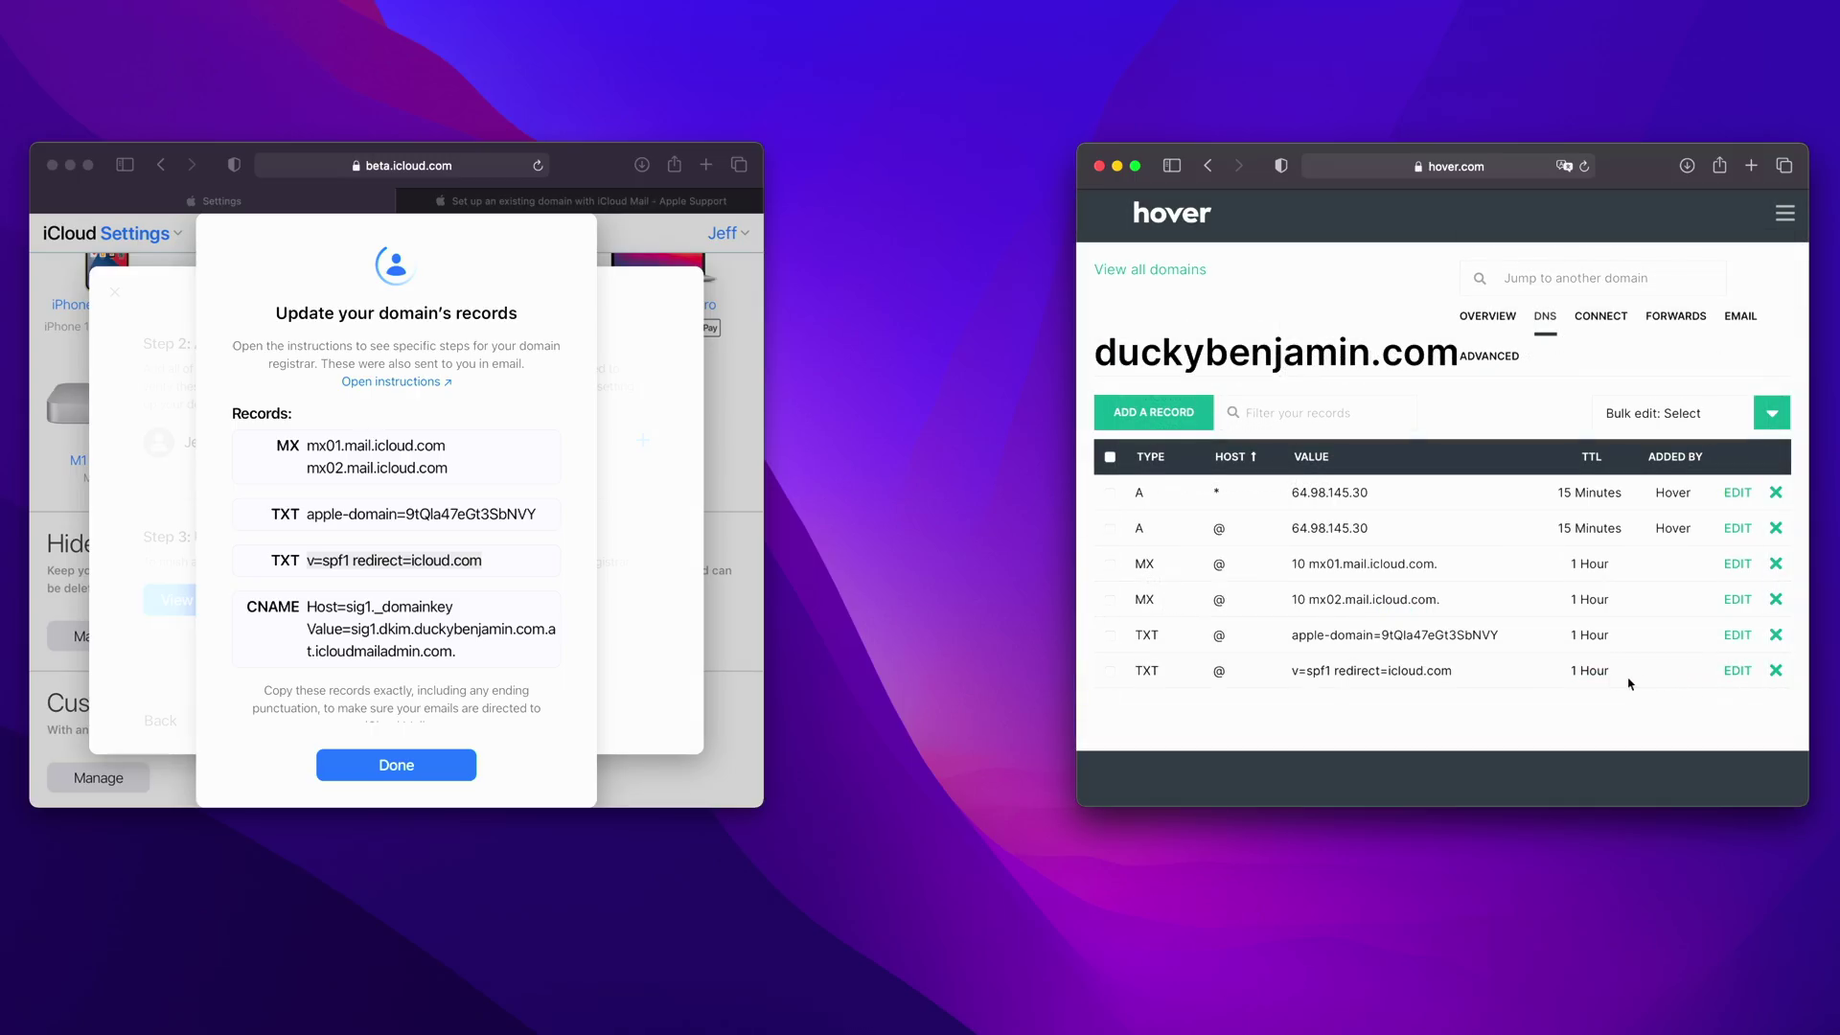
- Start a CNAME record and paste sig1._domainkey as its hostname
left_click(1161, 416)
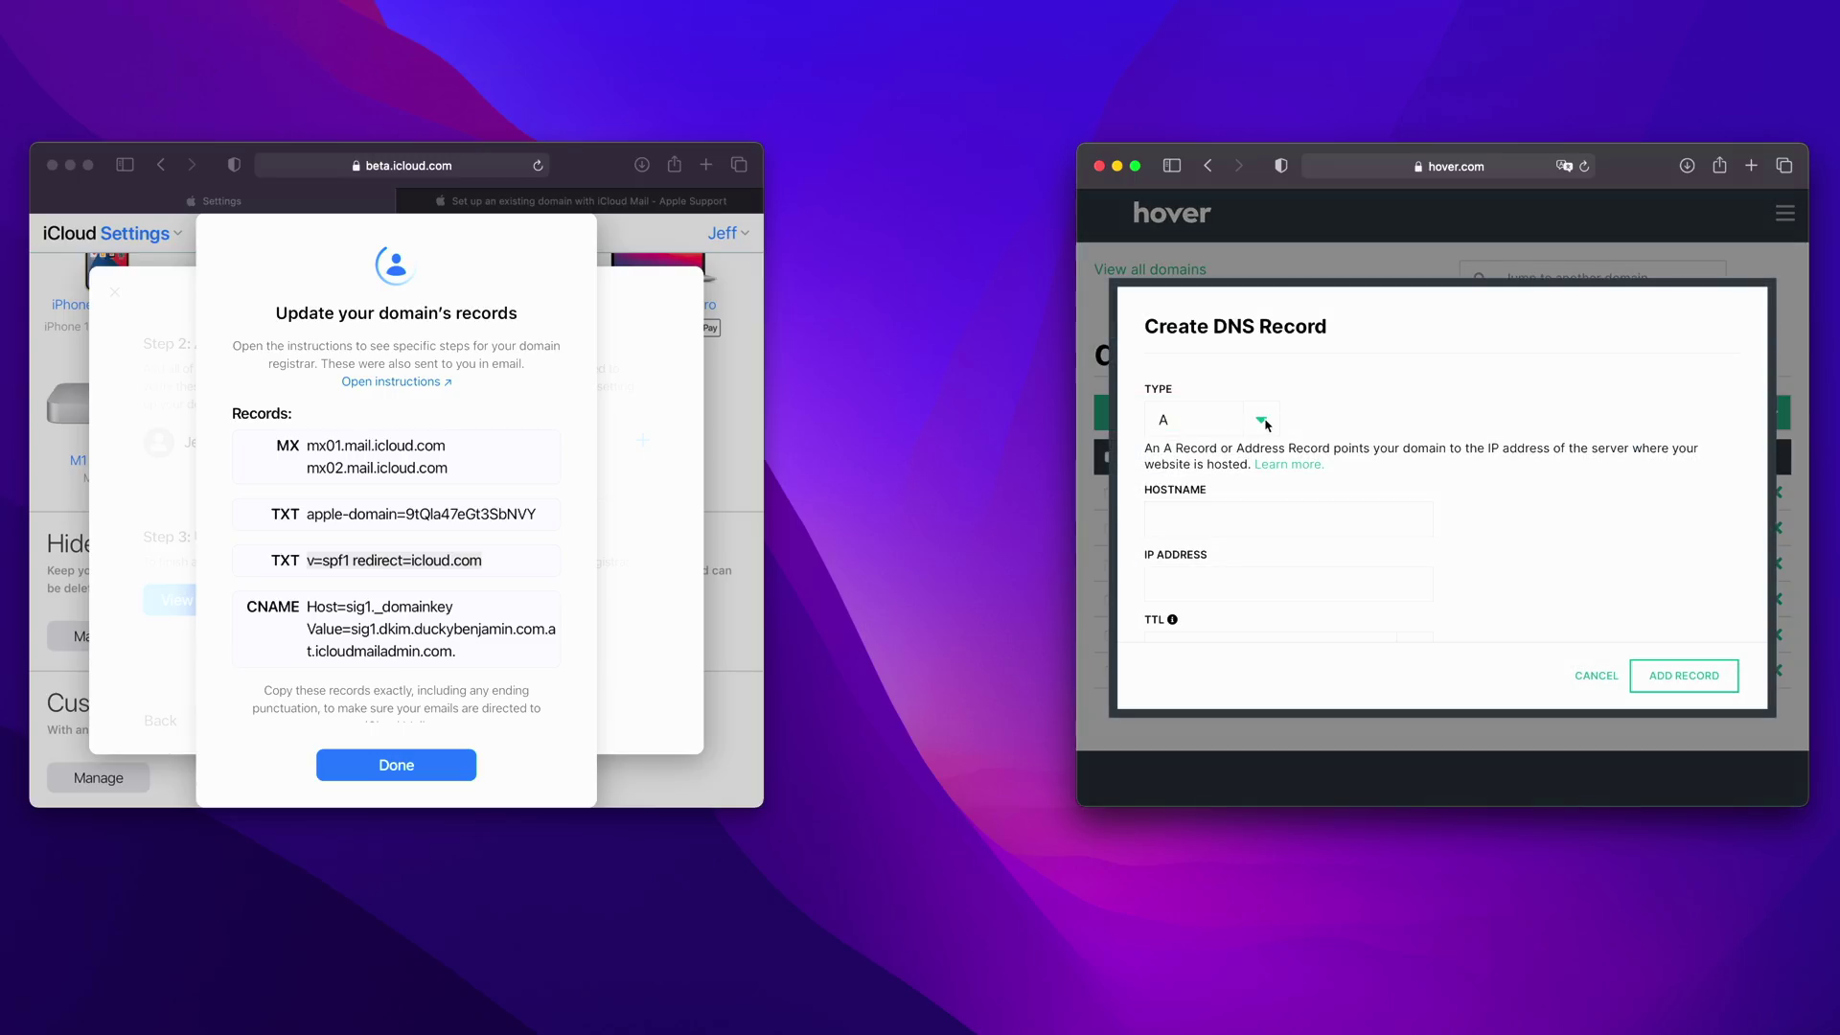
left_click(1265, 424)
left_click(1236, 459)
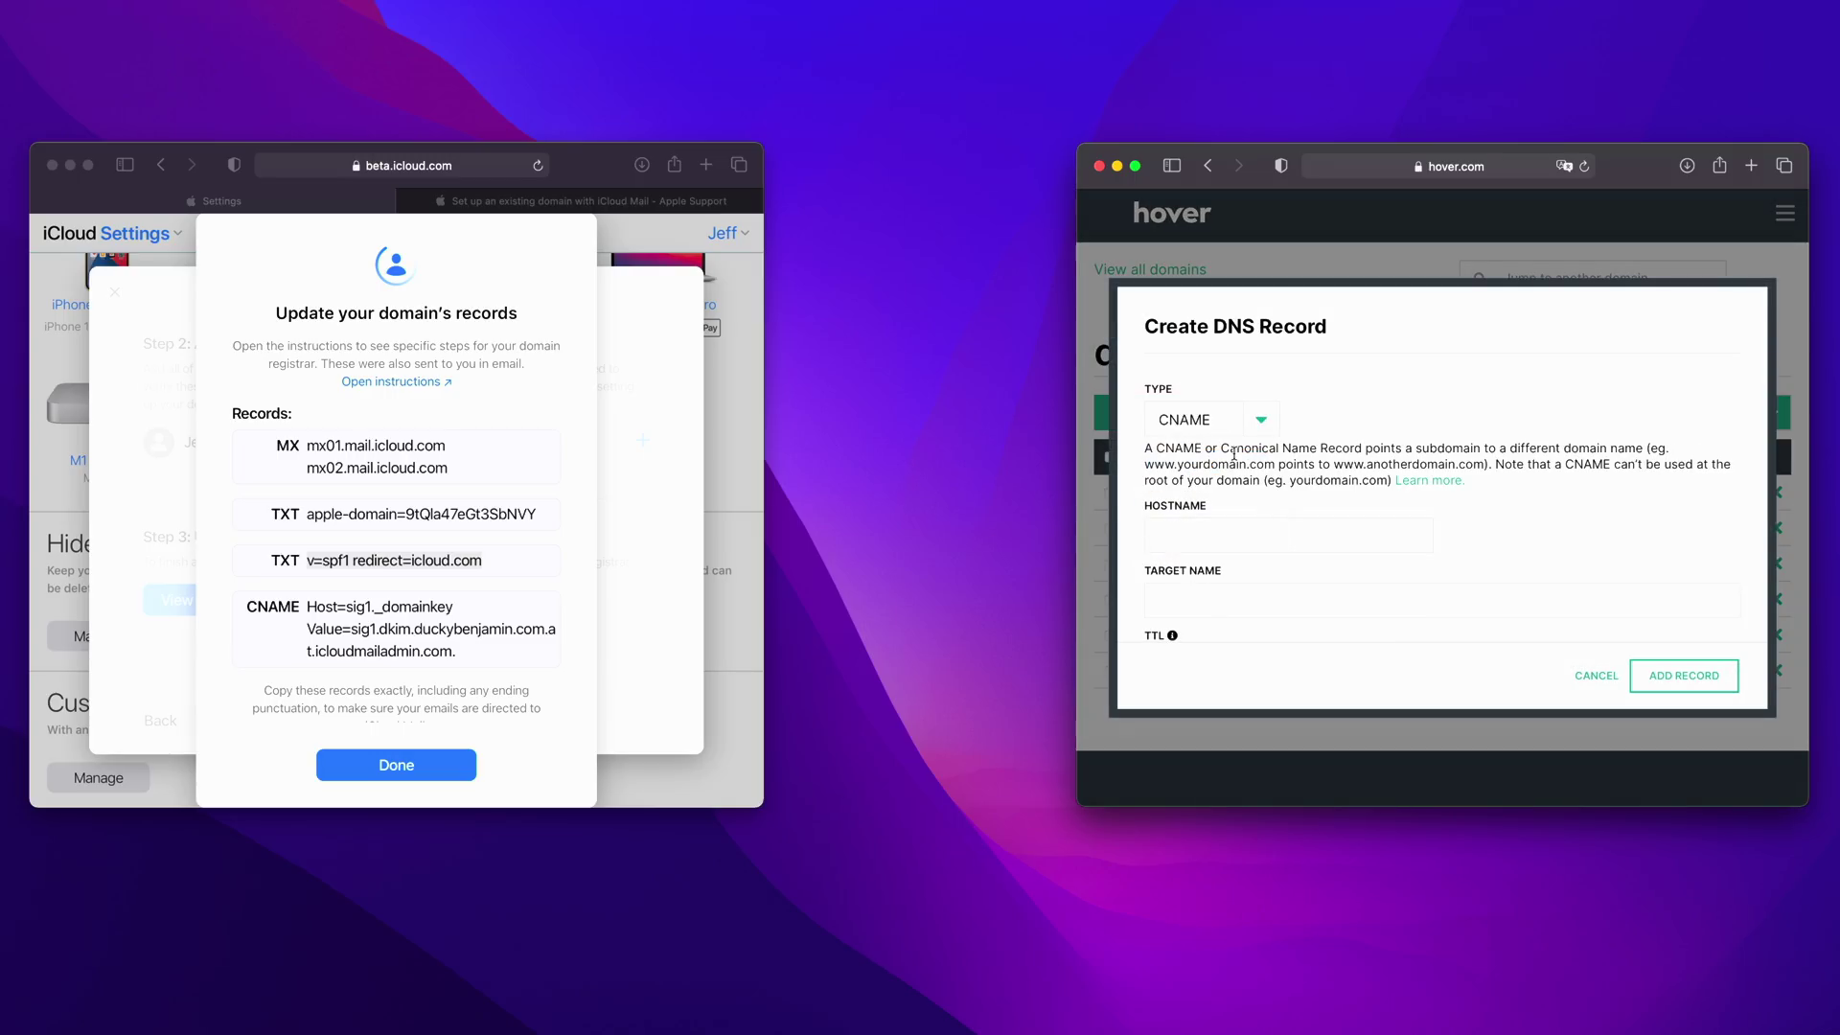
left_click(1237, 533)
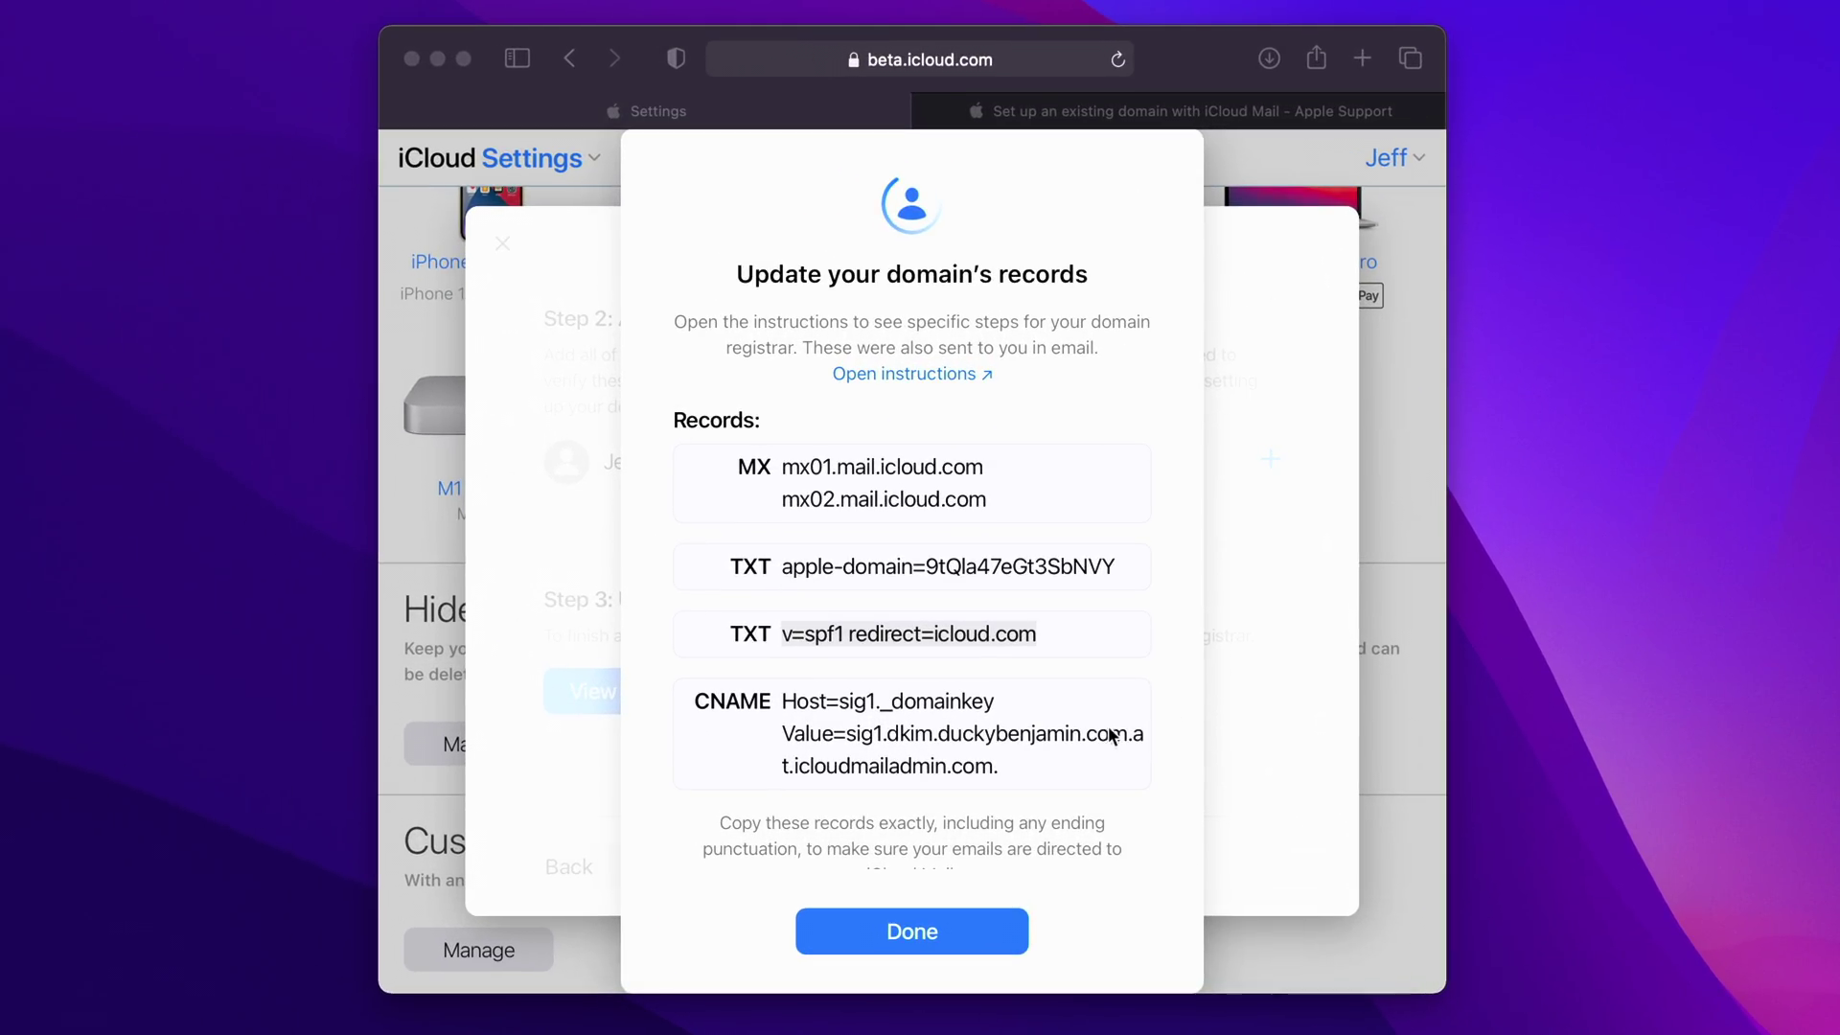
left_click_drag(307, 559, 482, 560)
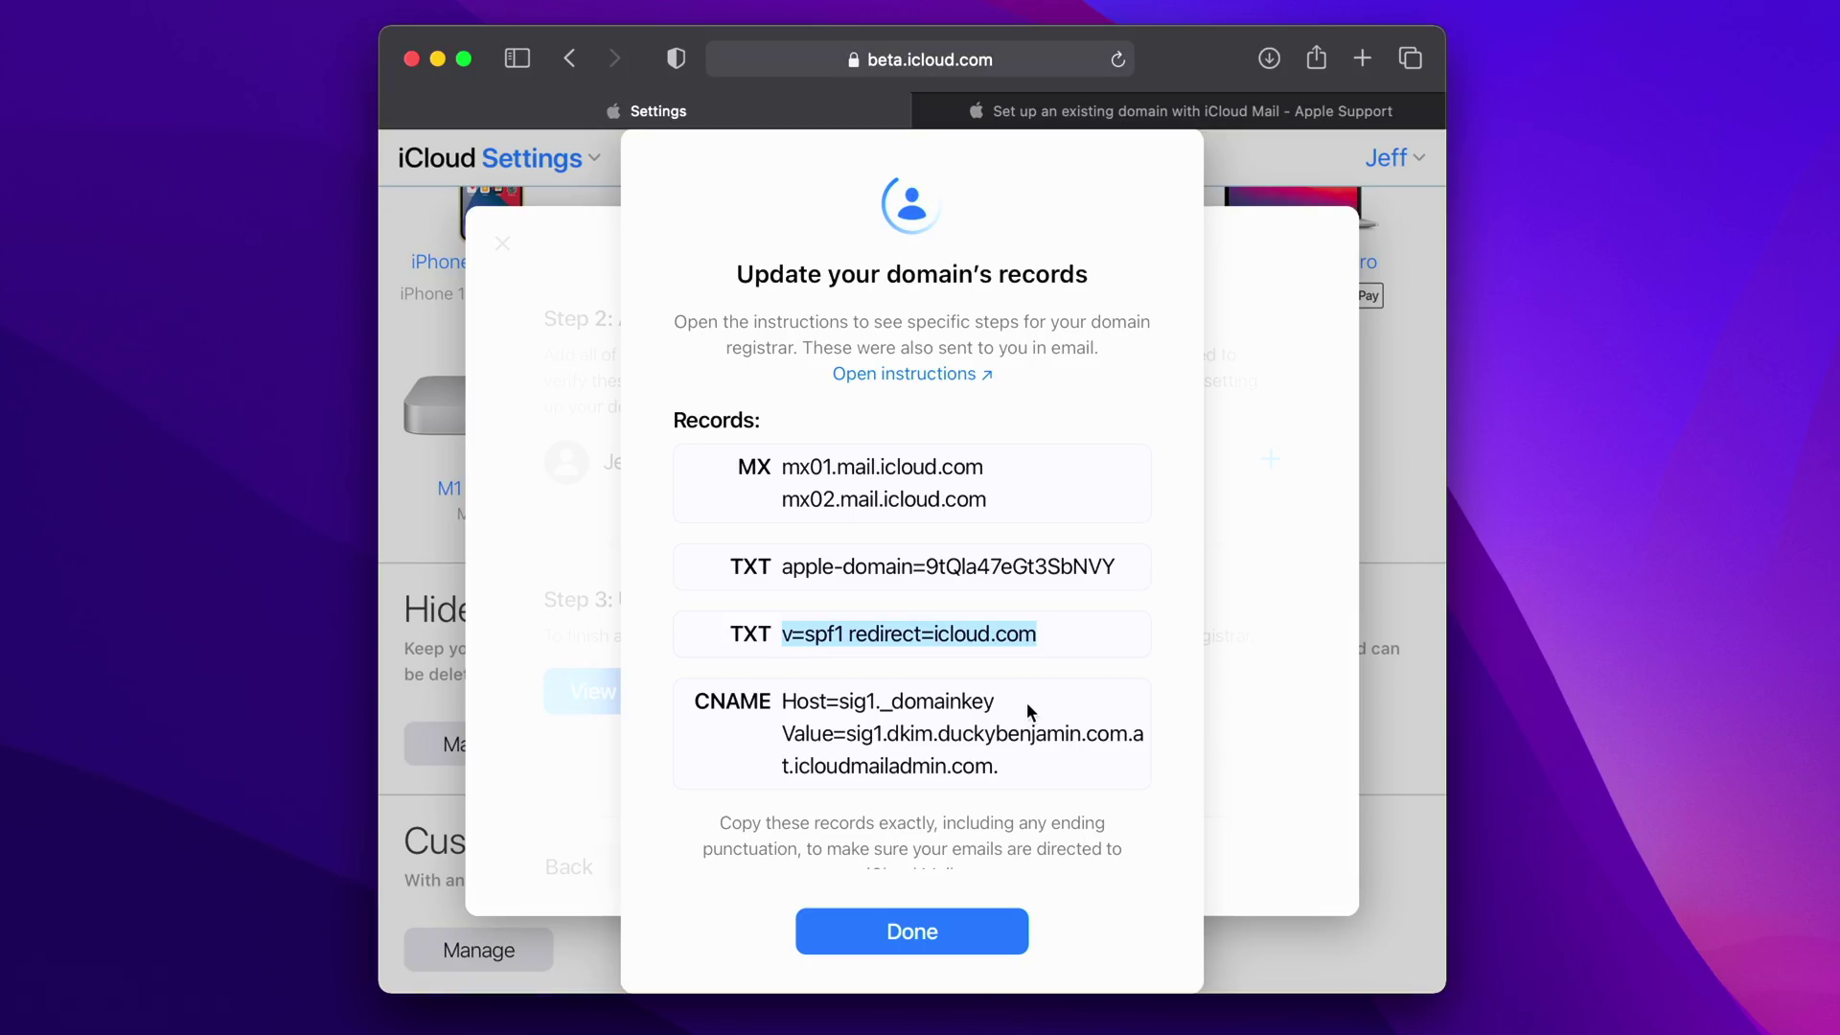
left_click(839, 703)
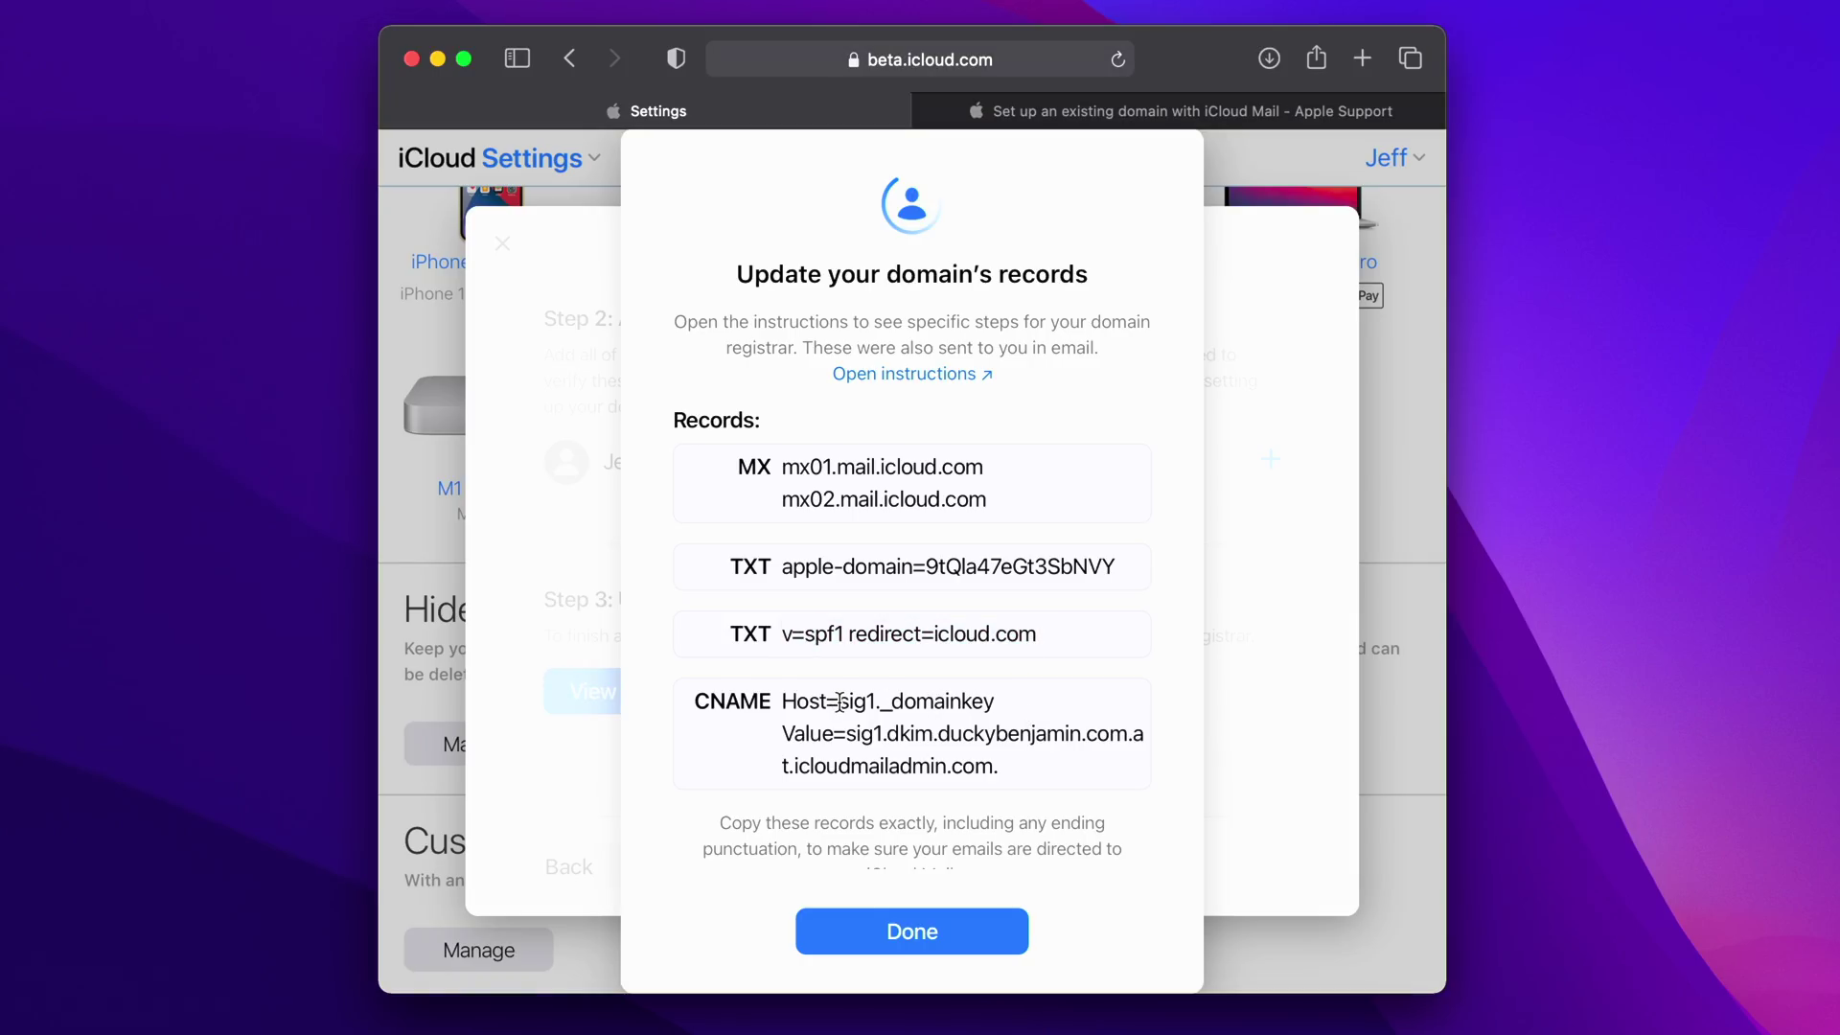
left_click_drag(839, 703, 1005, 701)
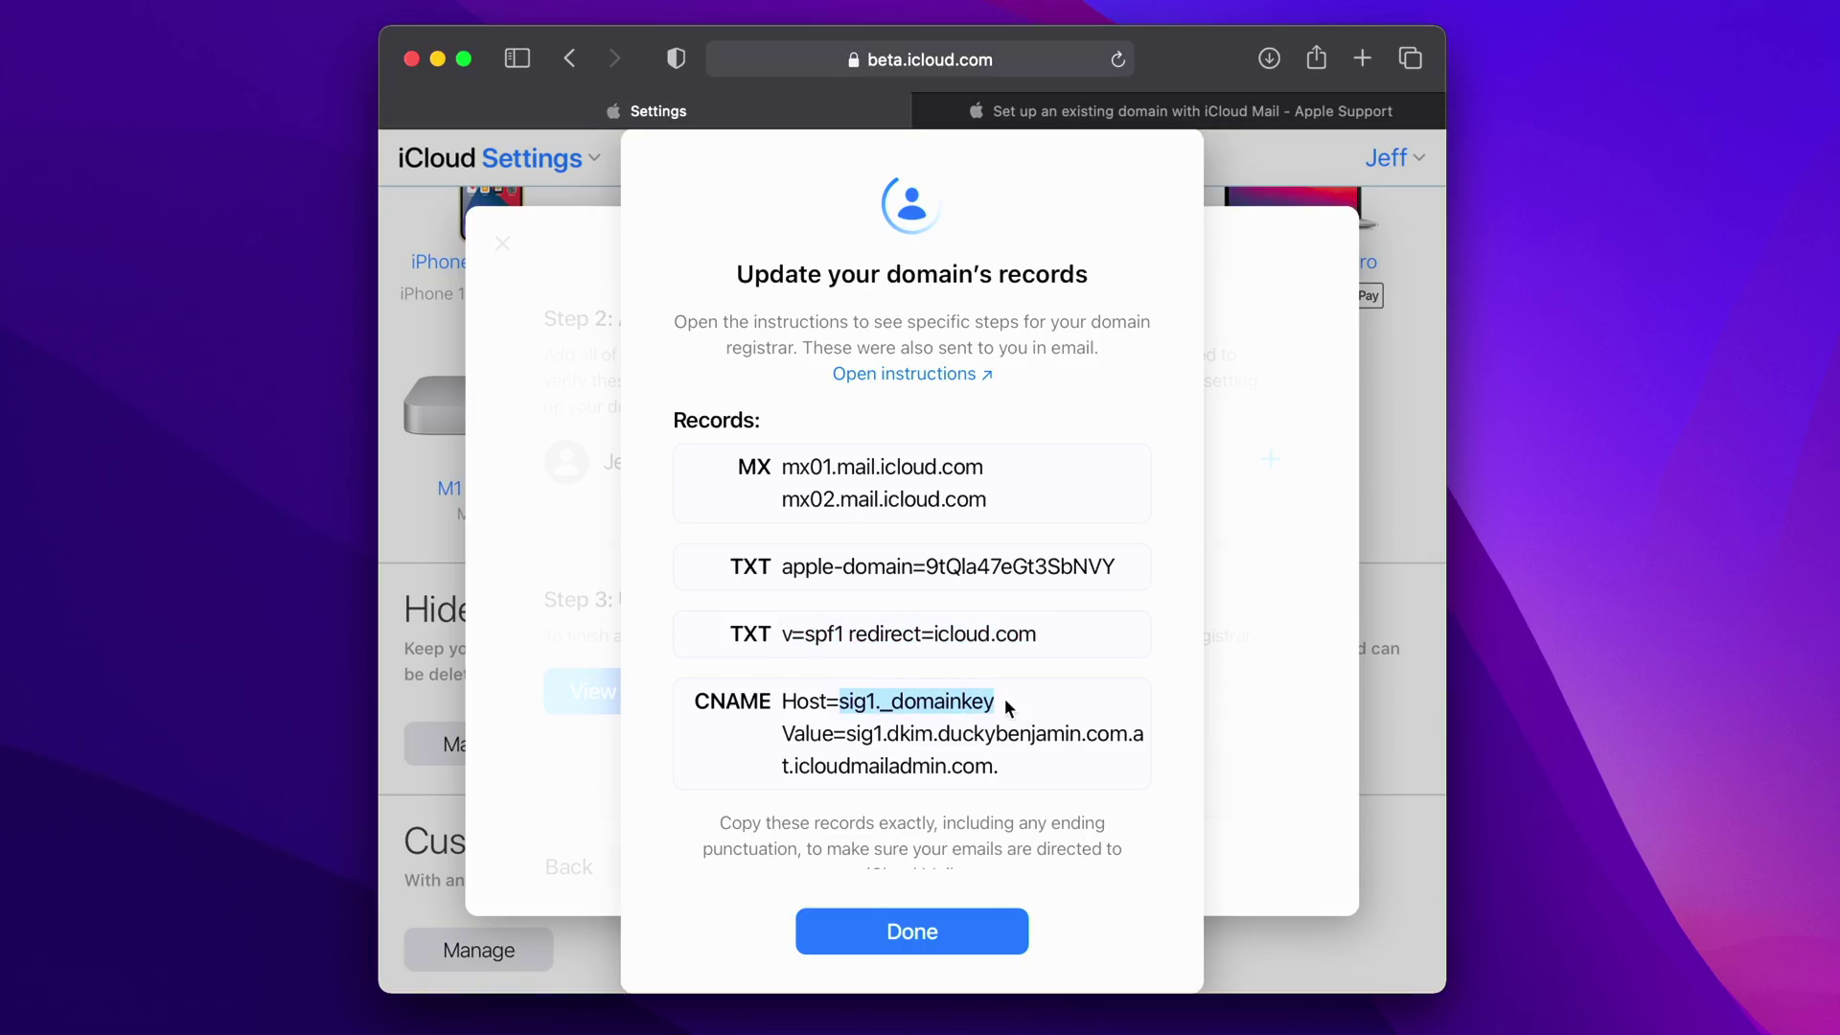
left_click(1035, 111)
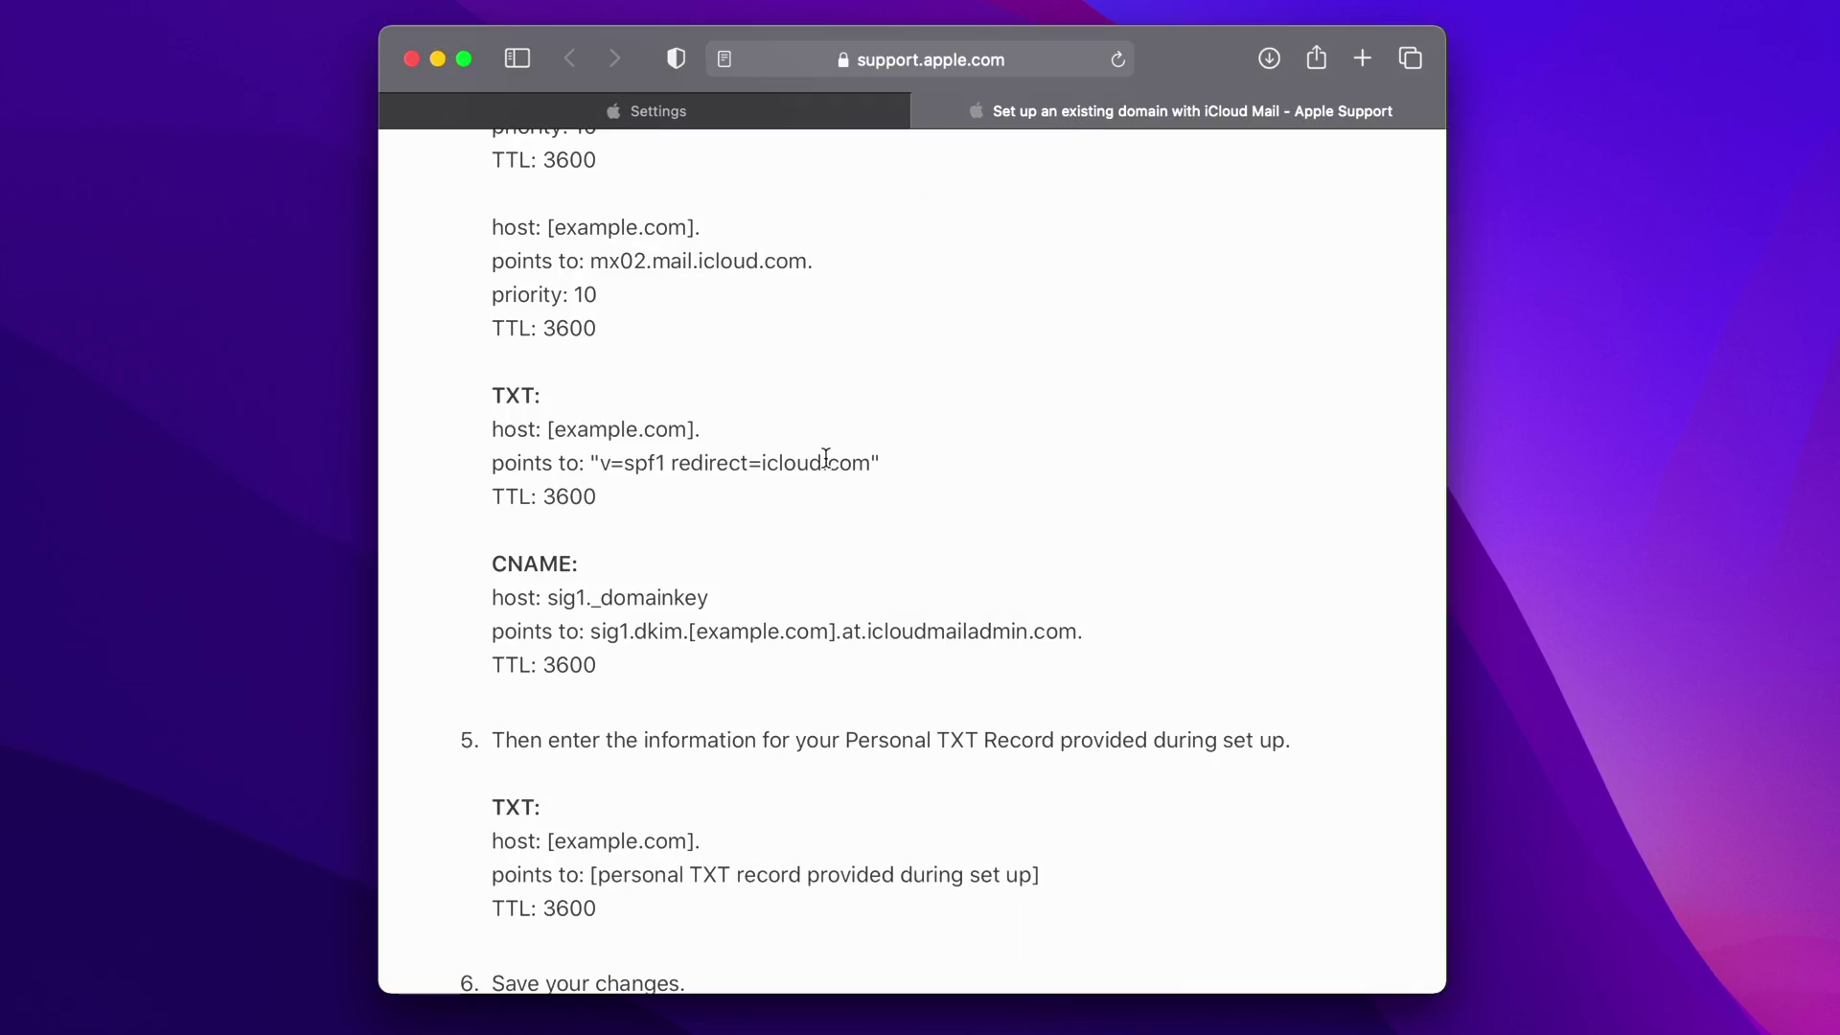
left_click_drag(549, 597, 719, 592)
right_click(681, 591)
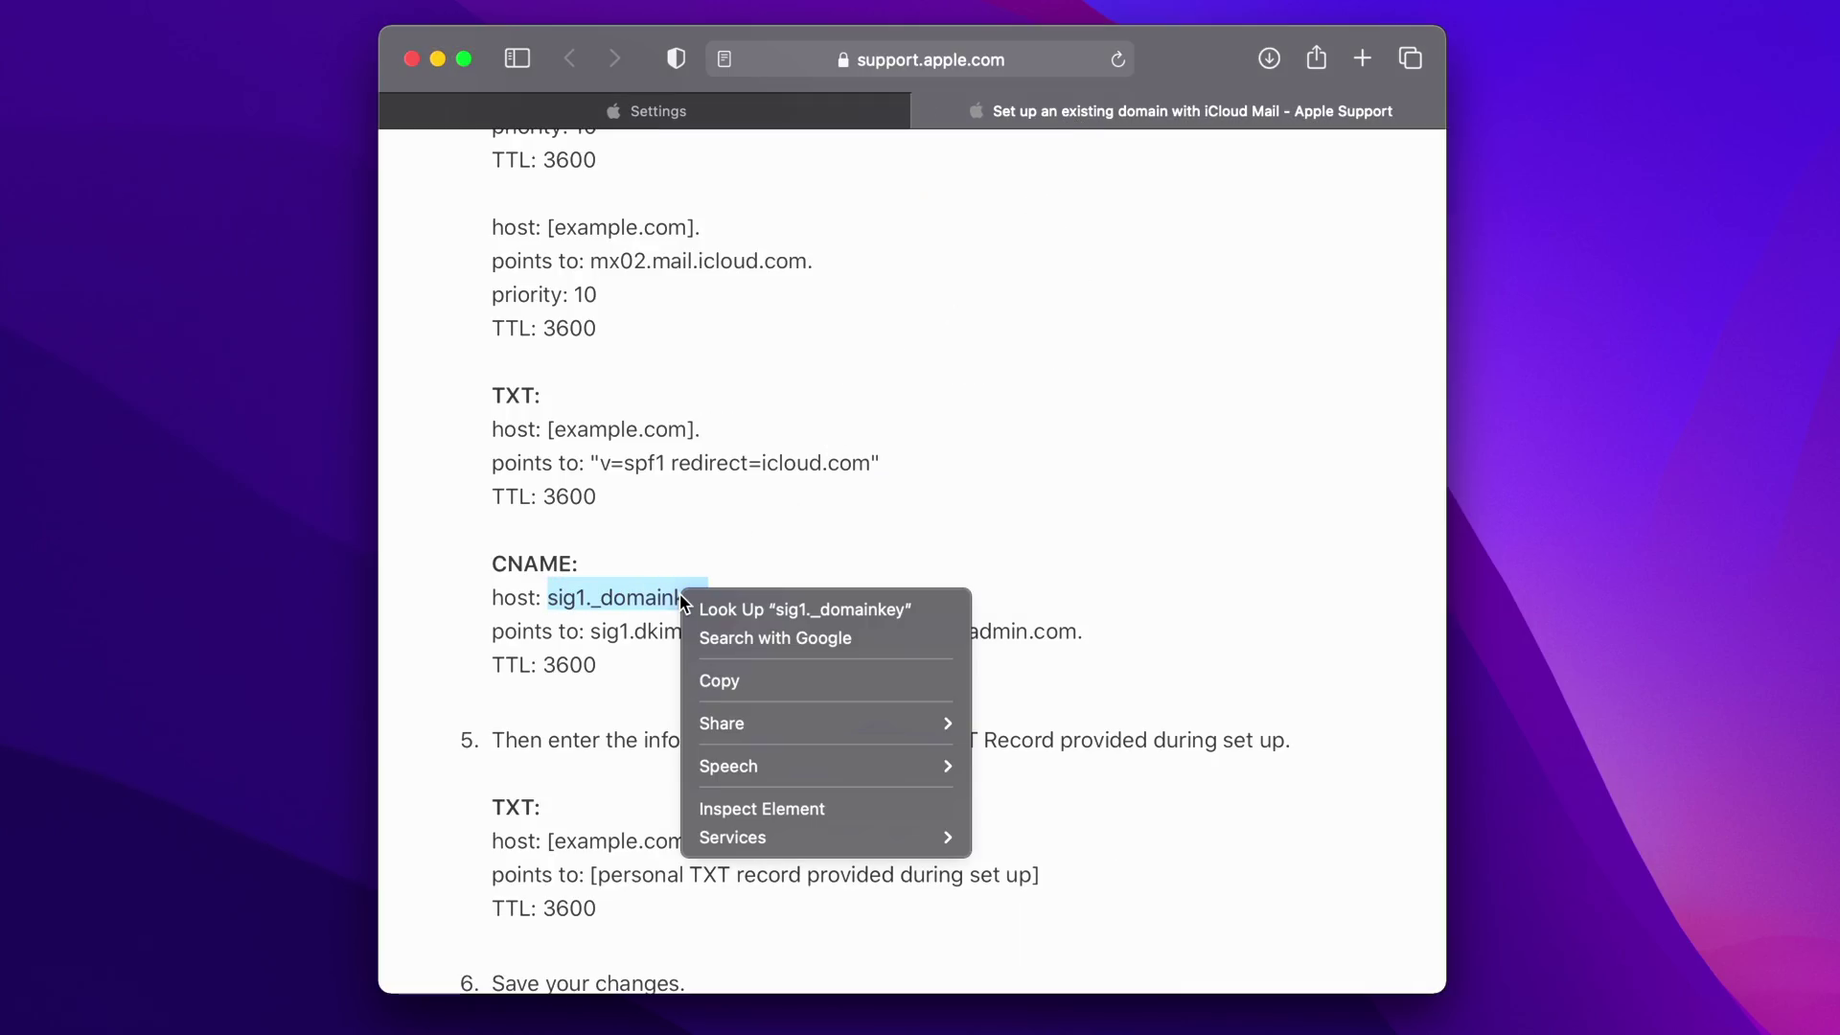
left_click(757, 681)
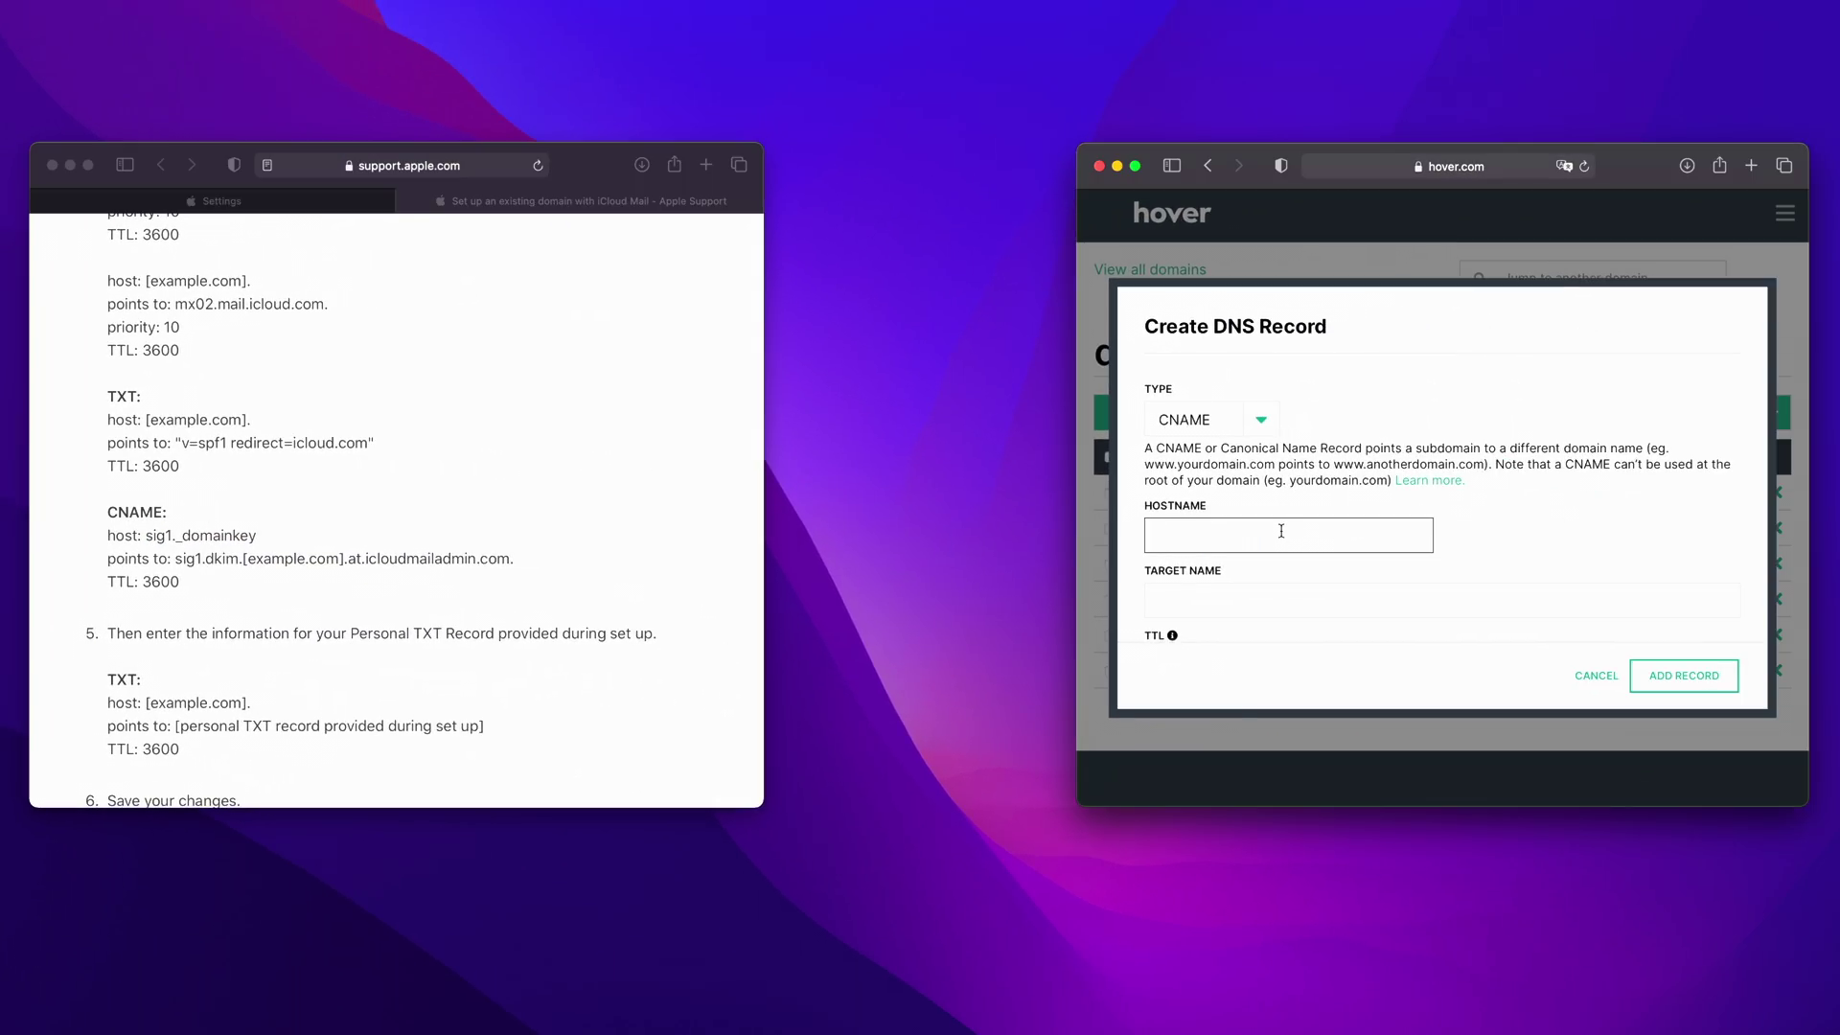
key("super+v")
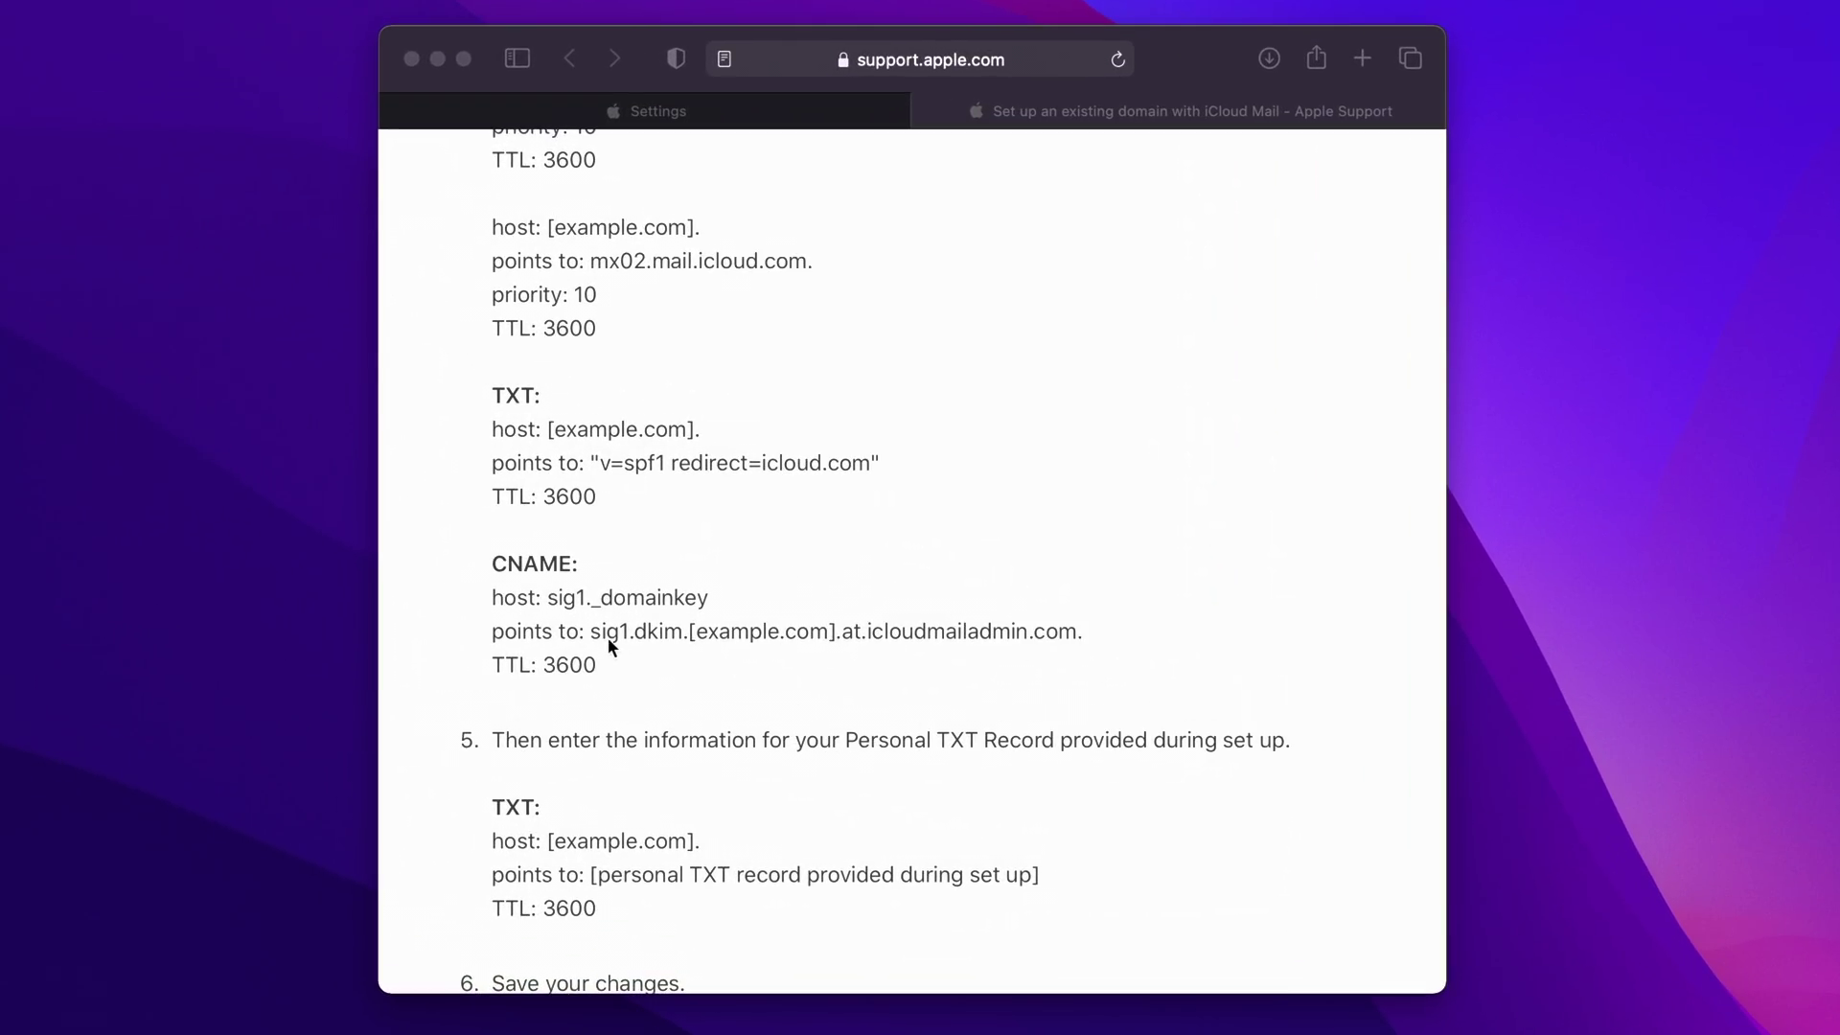
- Paste the sig1.dkim...icloudmailadmin.com. target, set TTL to 1 Hour, and save the CNAME
left_click(611, 640)
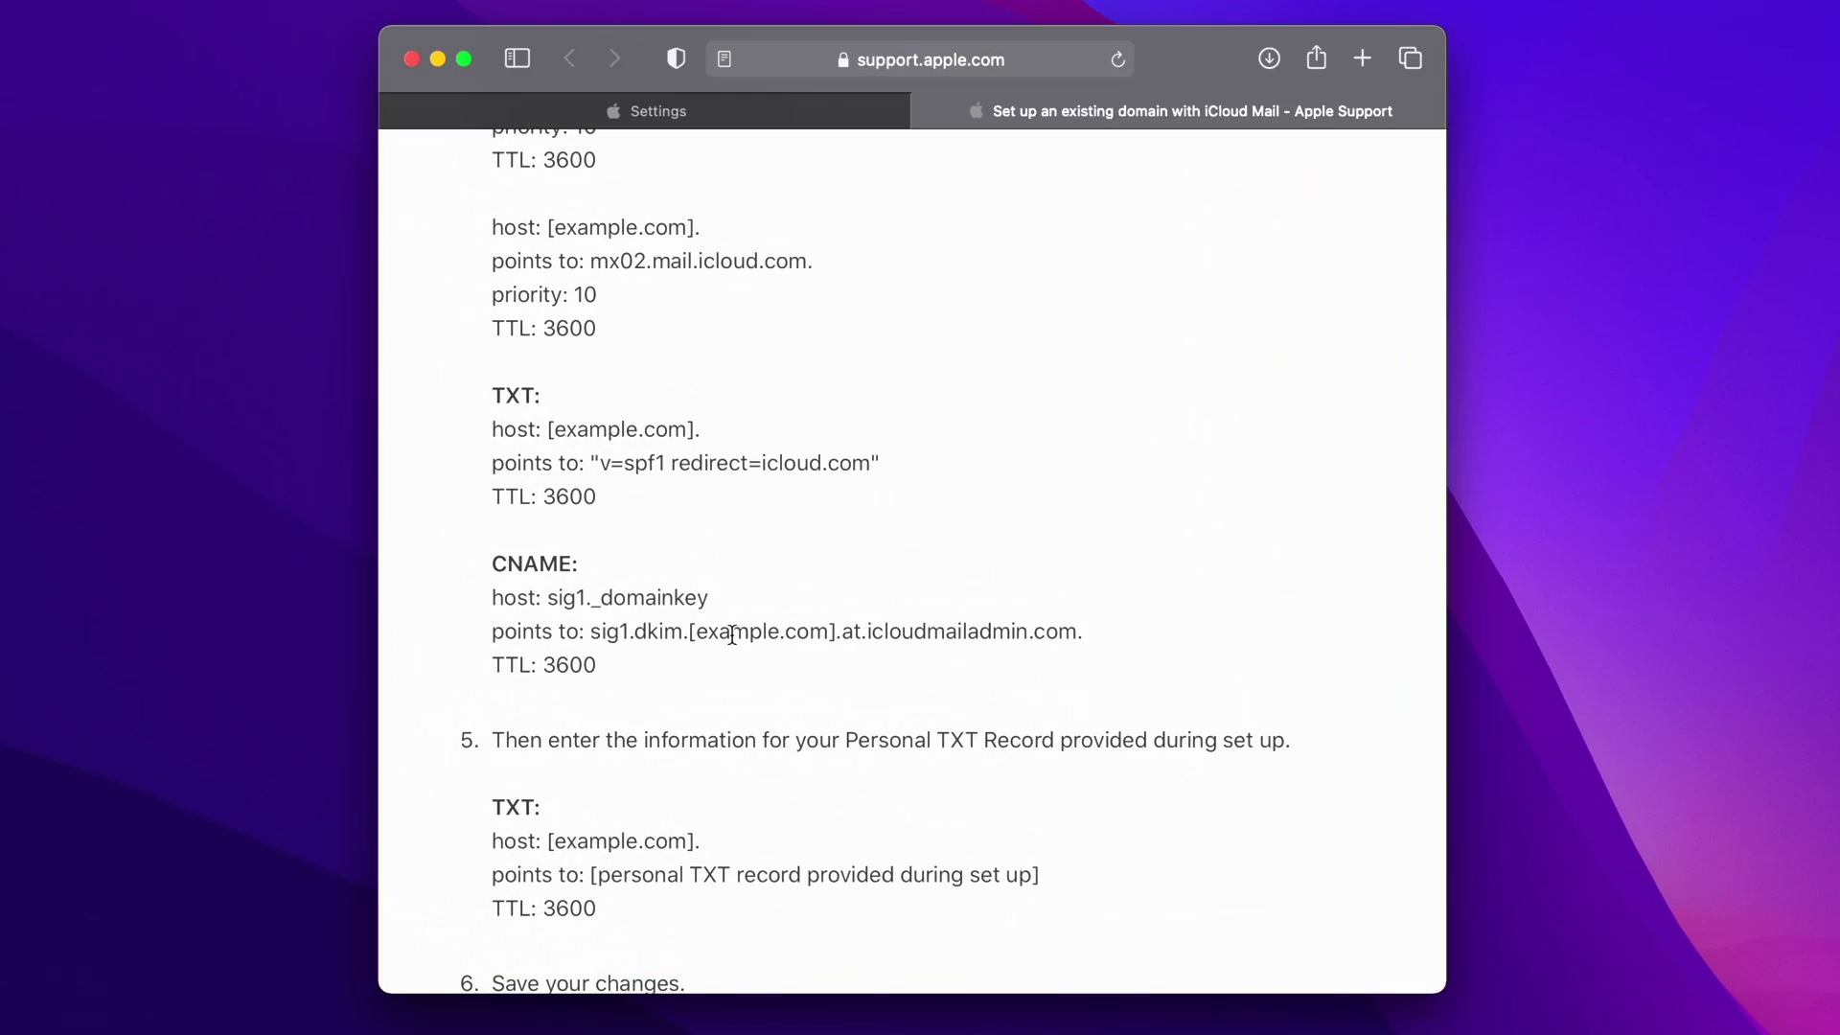
left_click(772, 115)
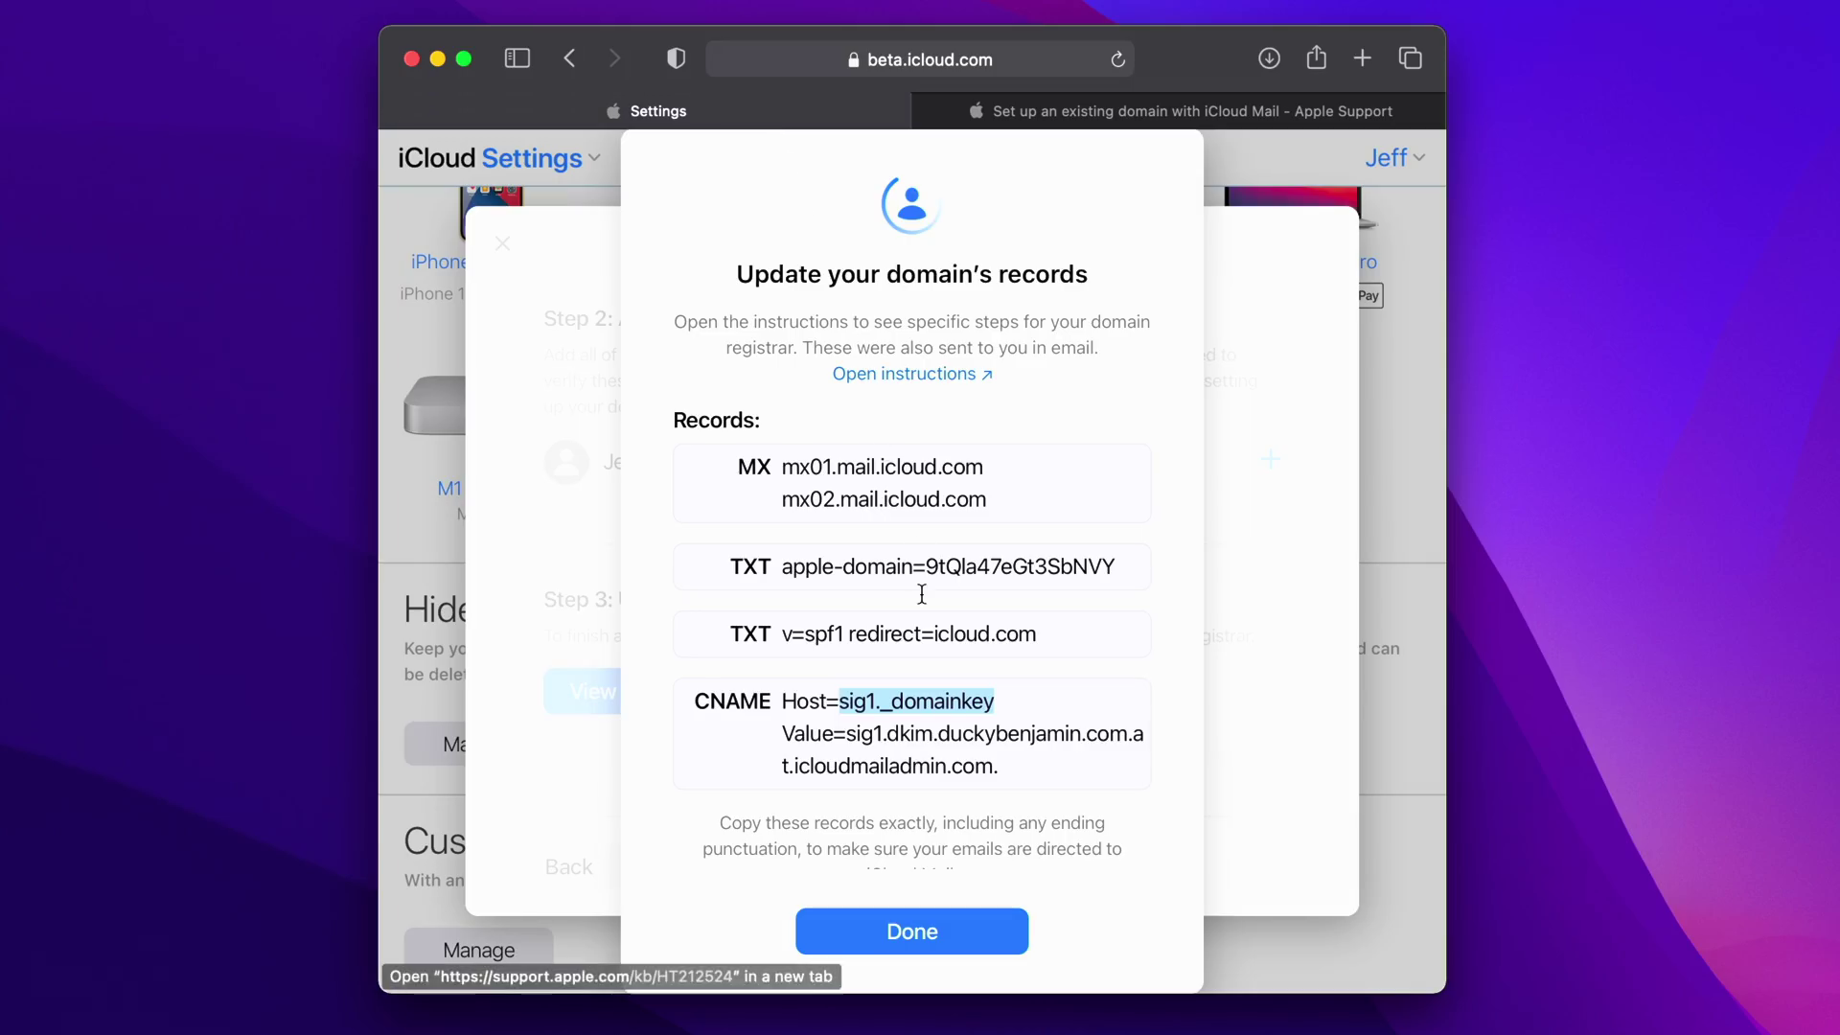
left_click(862, 736)
left_click_drag(845, 736, 1008, 767)
right_click(942, 751)
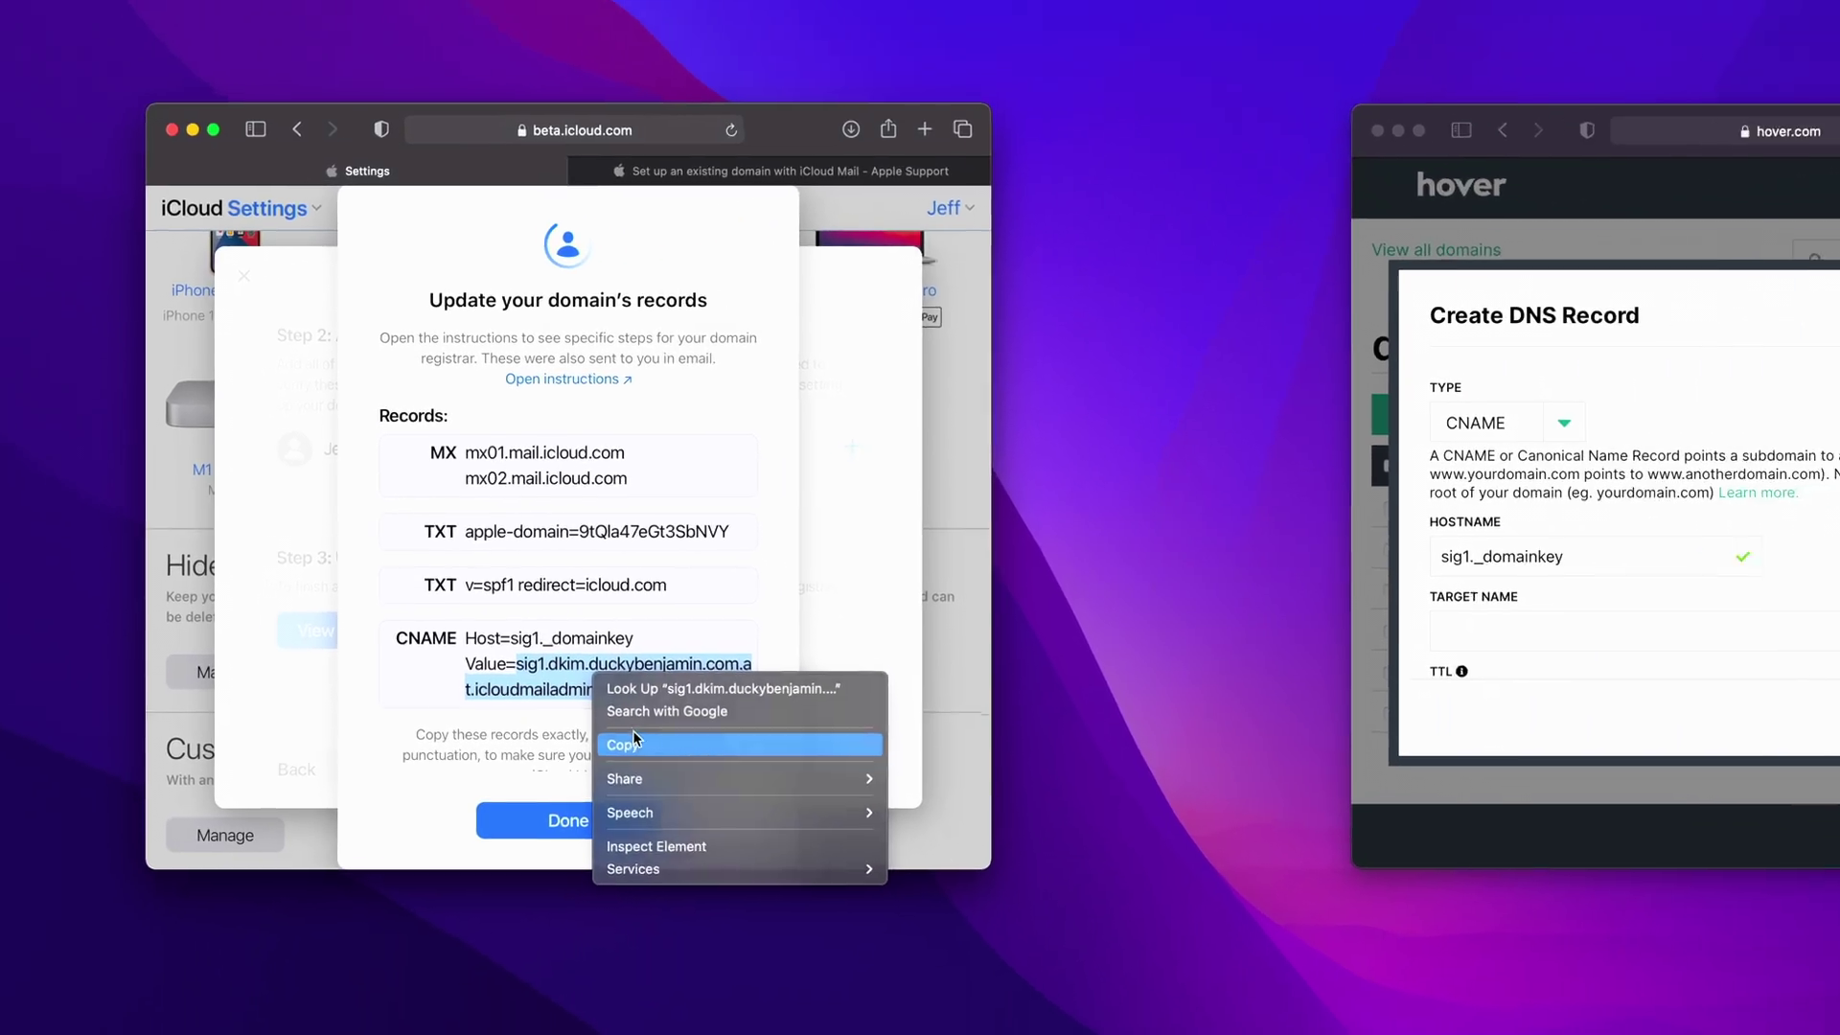
left_click(1016, 822)
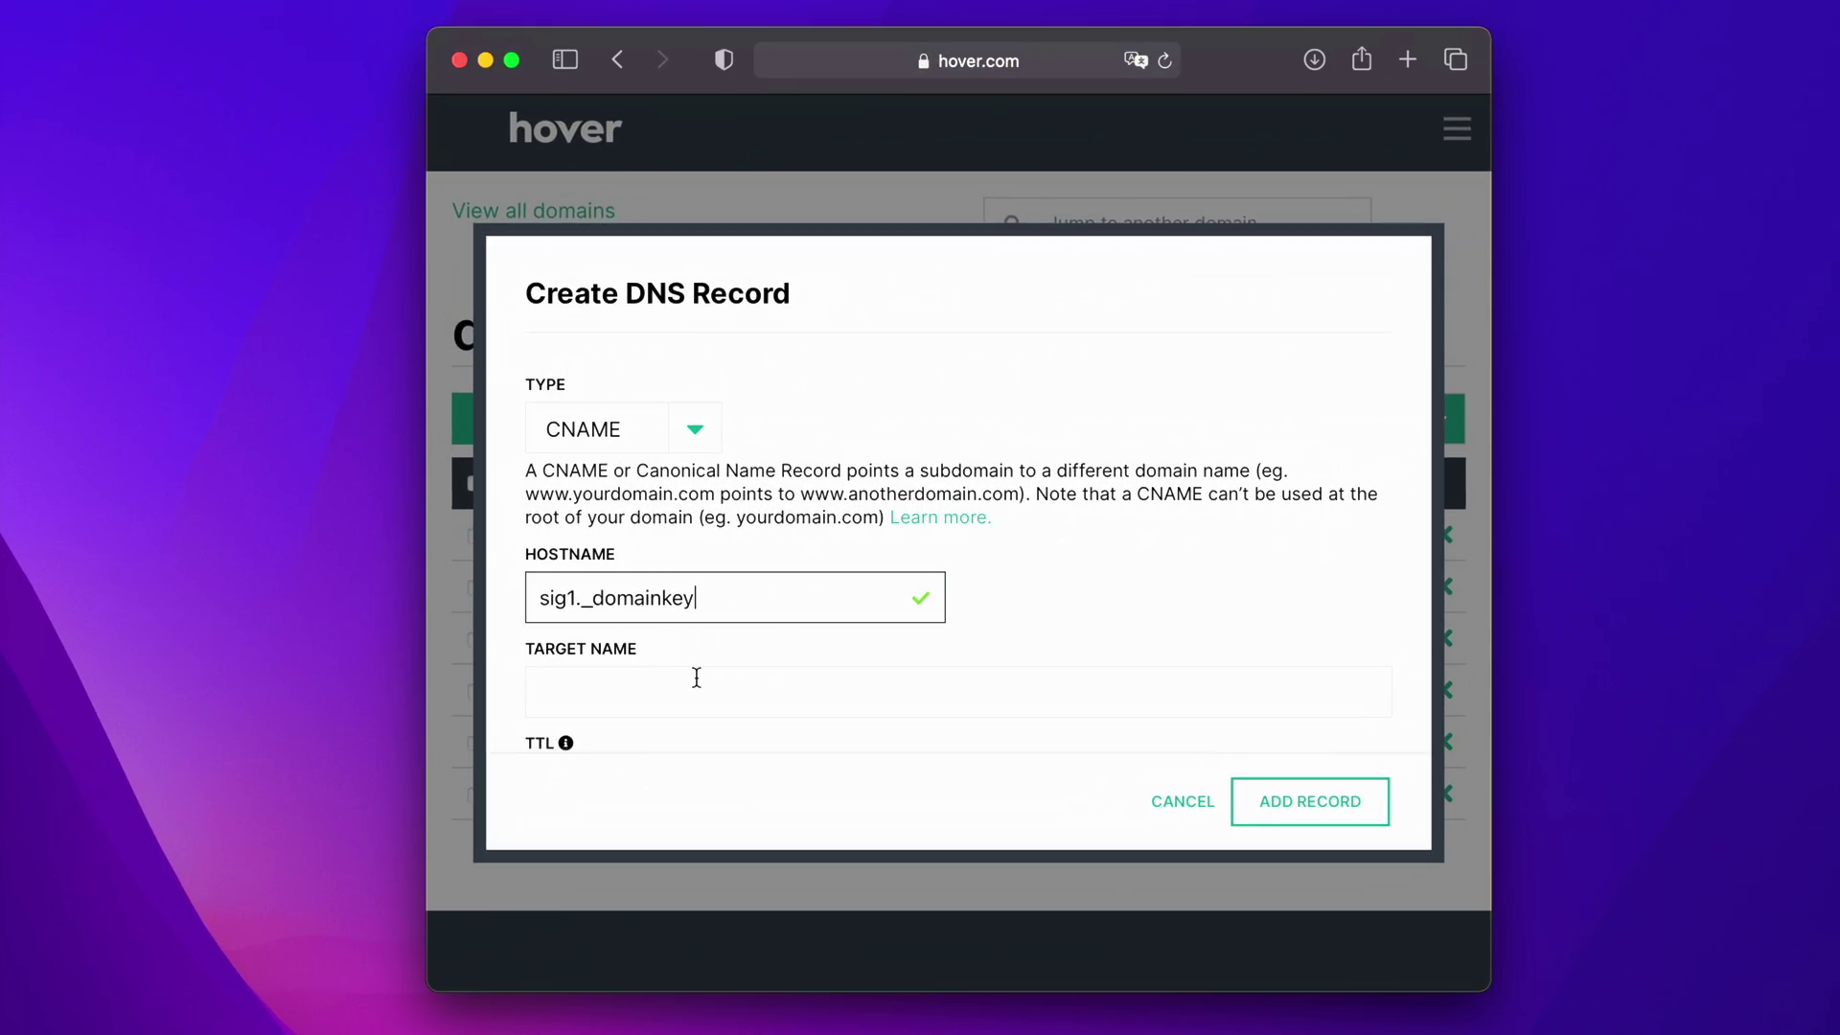
left_click(1262, 592)
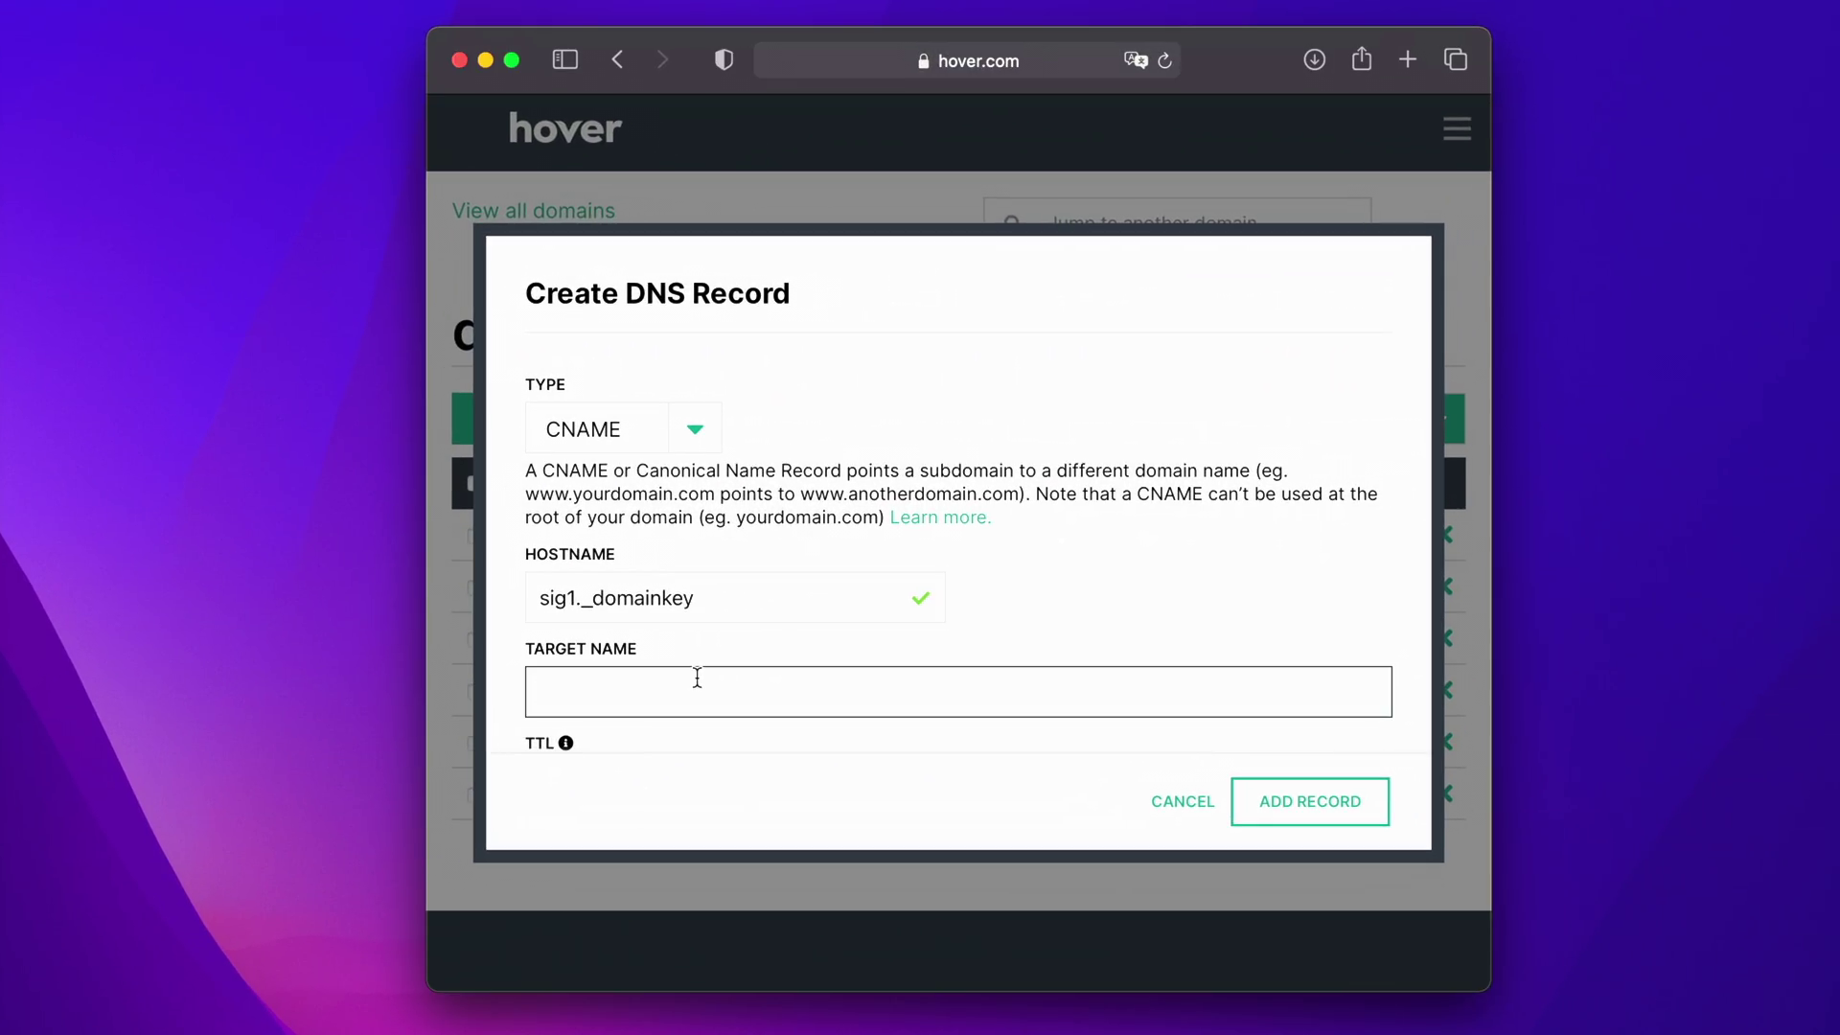
key("super+v")
scroll(743, 678, "down", 2)
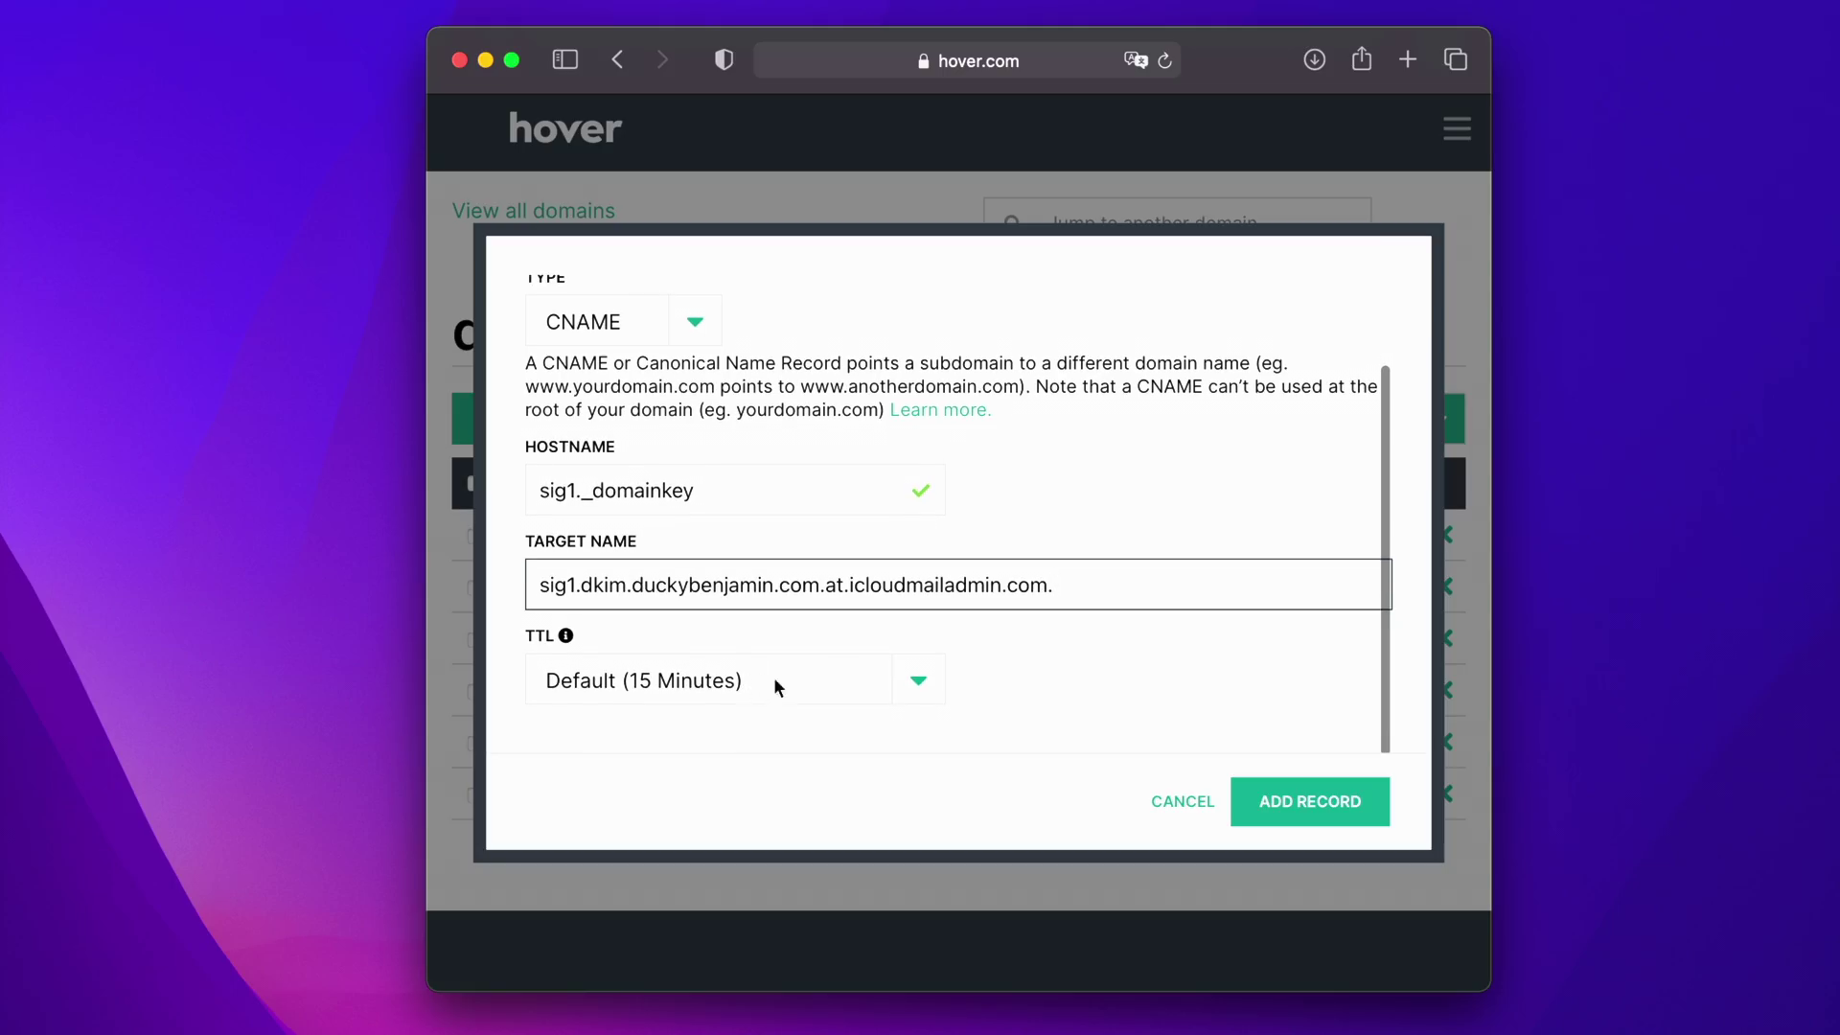
left_click(922, 686)
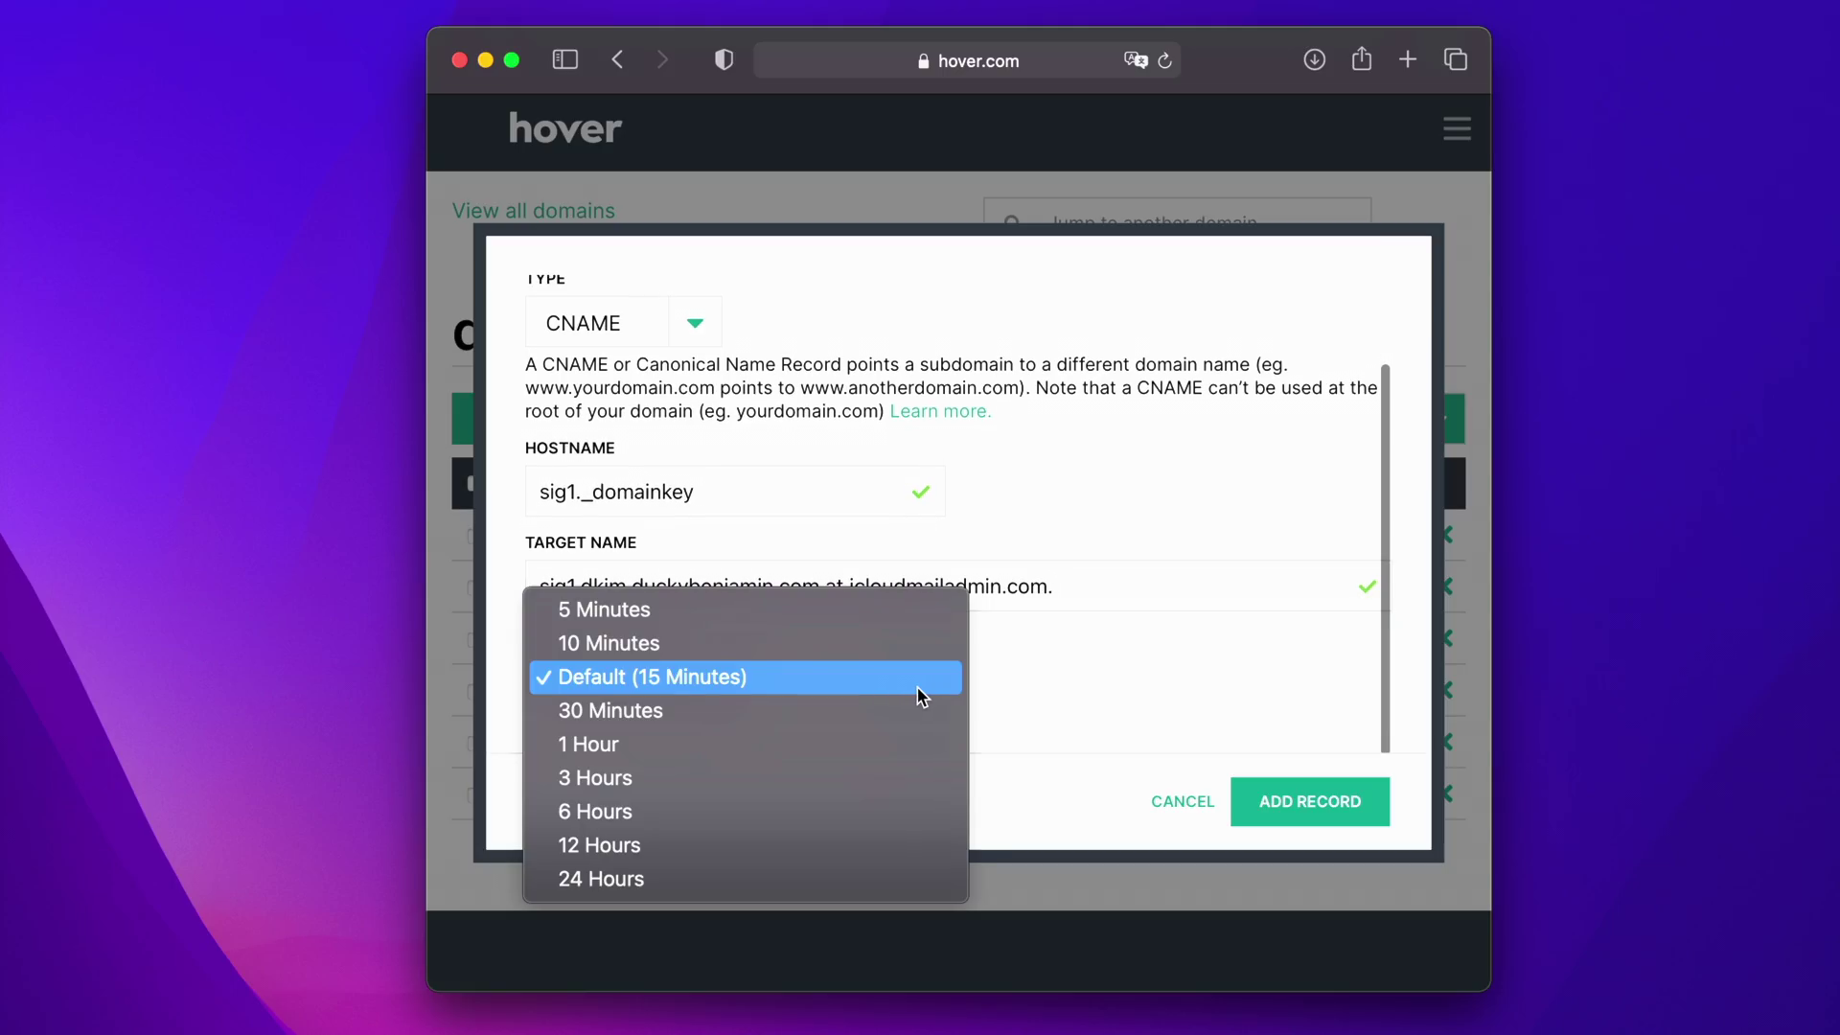
left_click(811, 730)
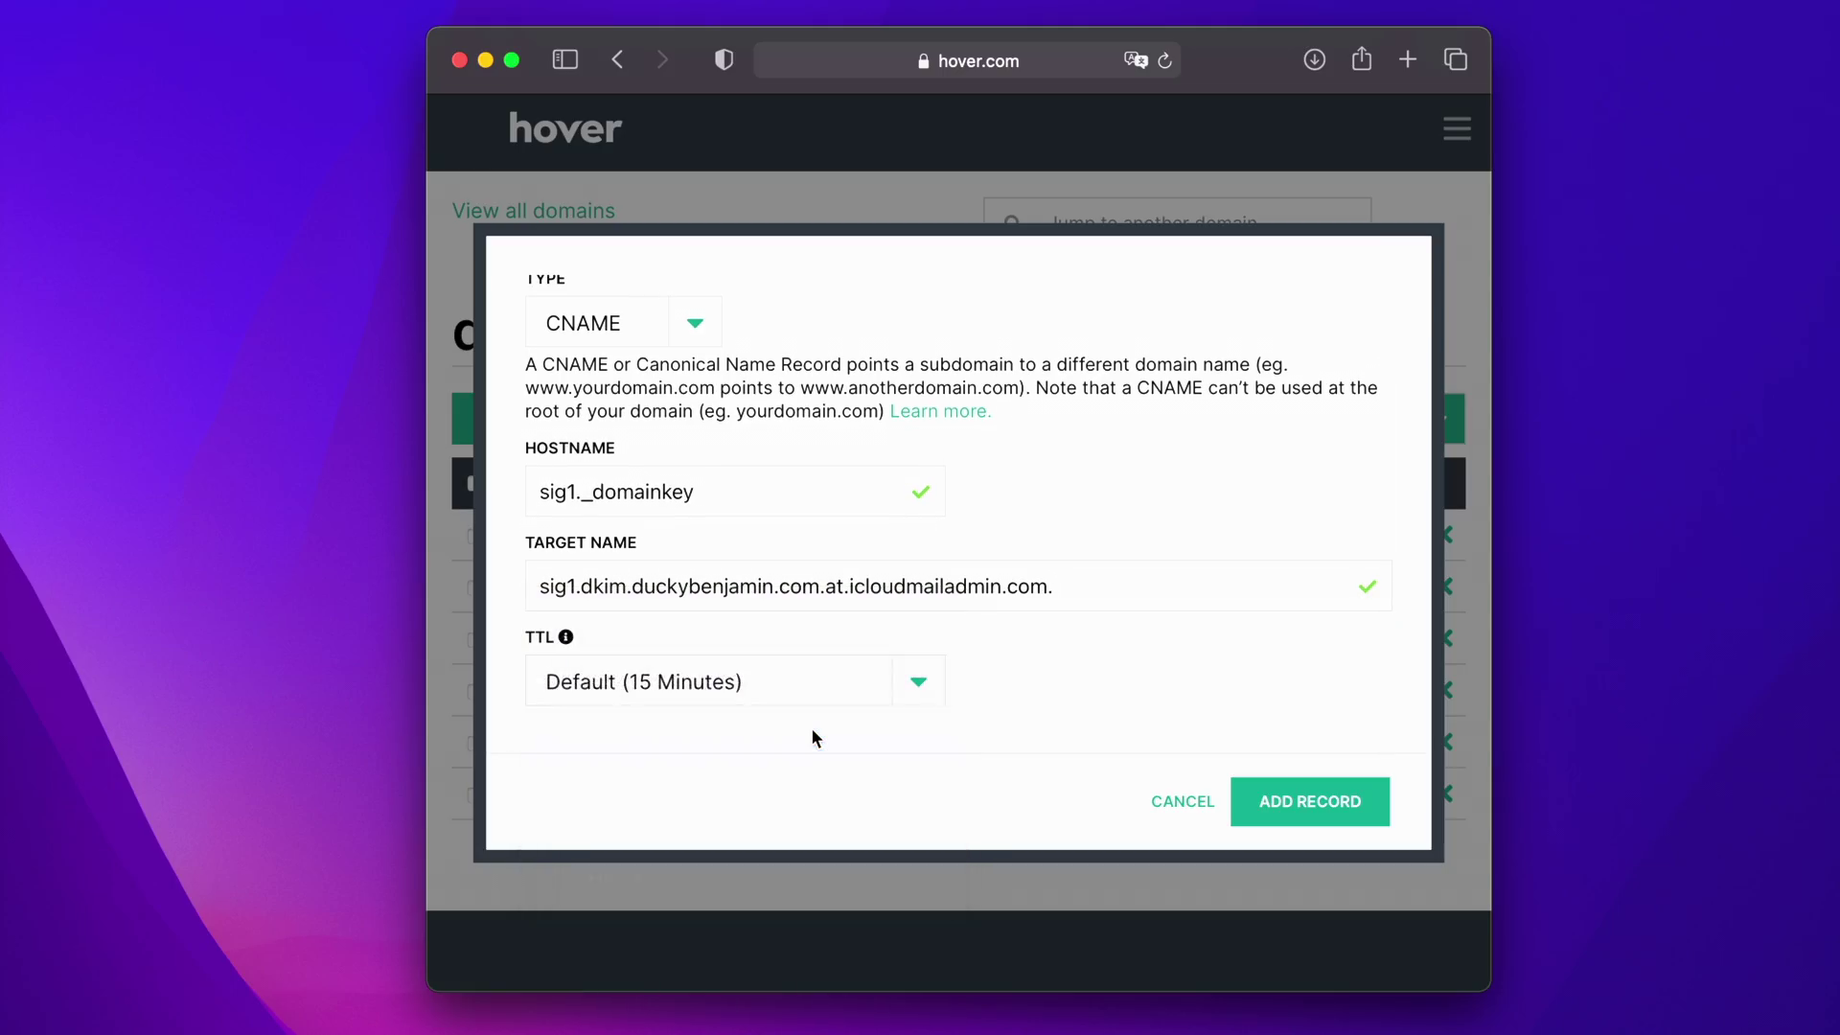
left_click(1287, 805)
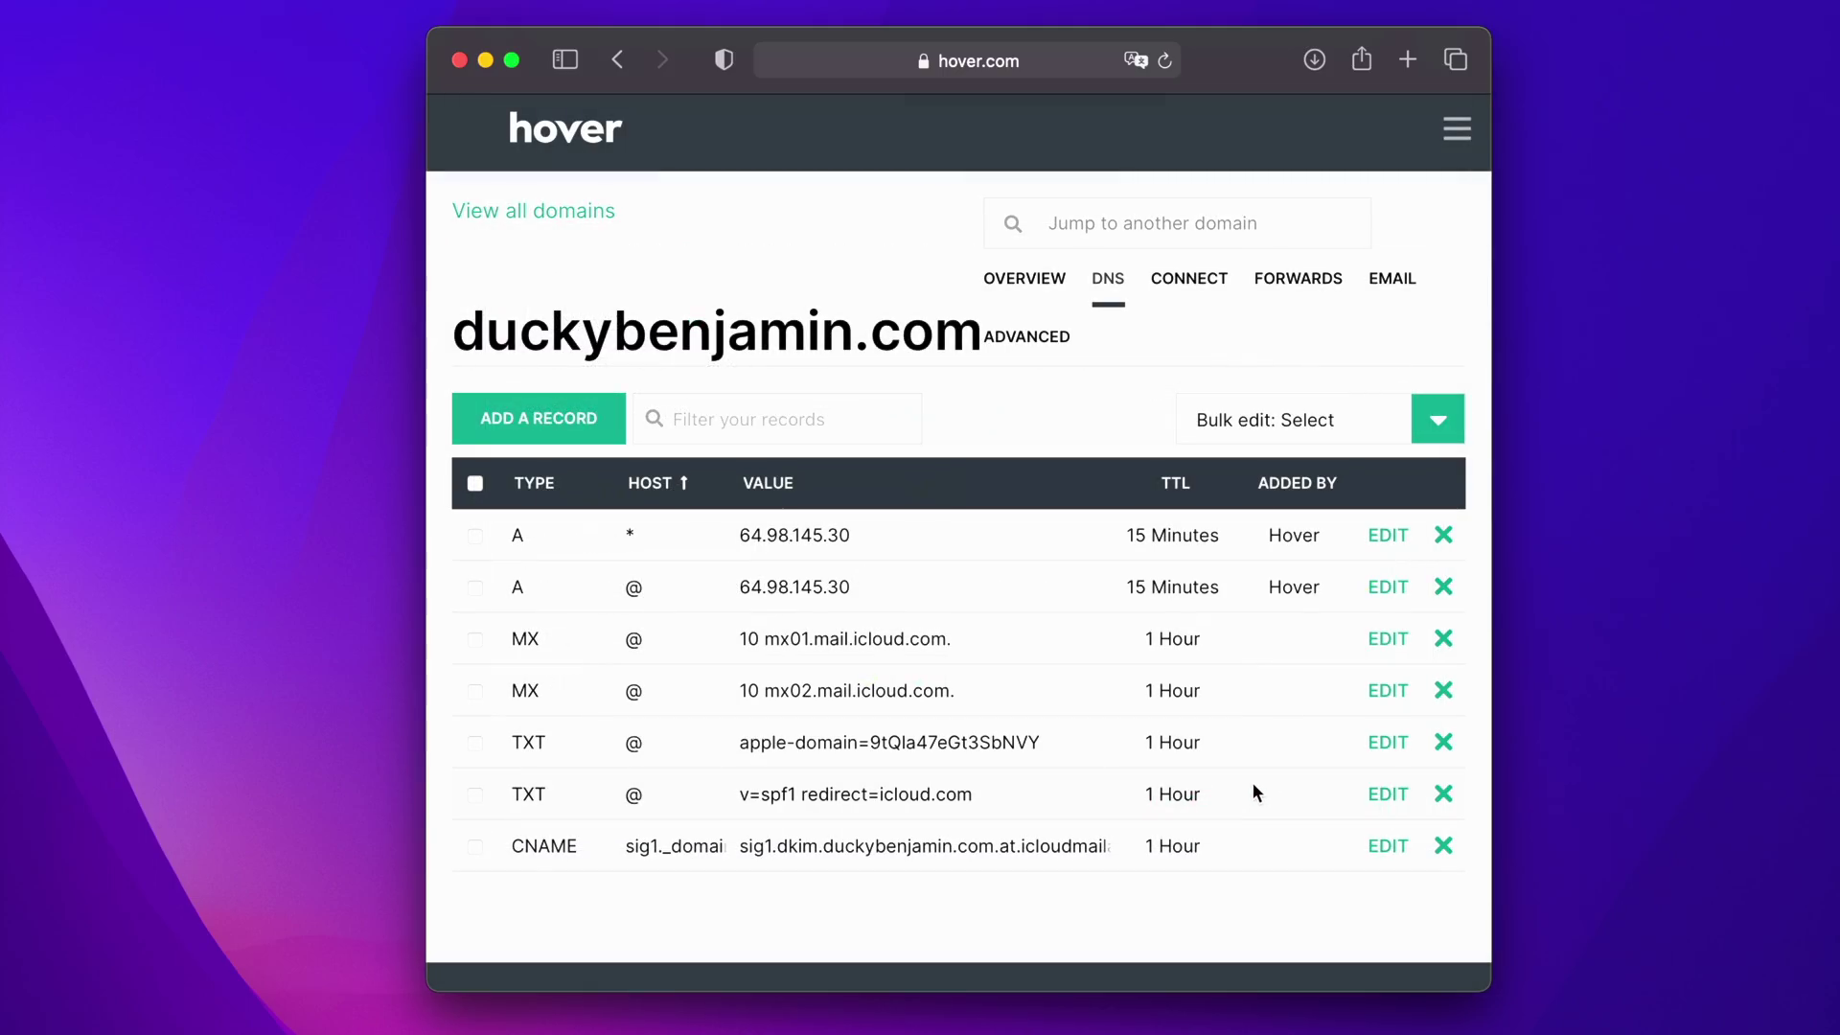
scroll(1208, 776, "down", 2)
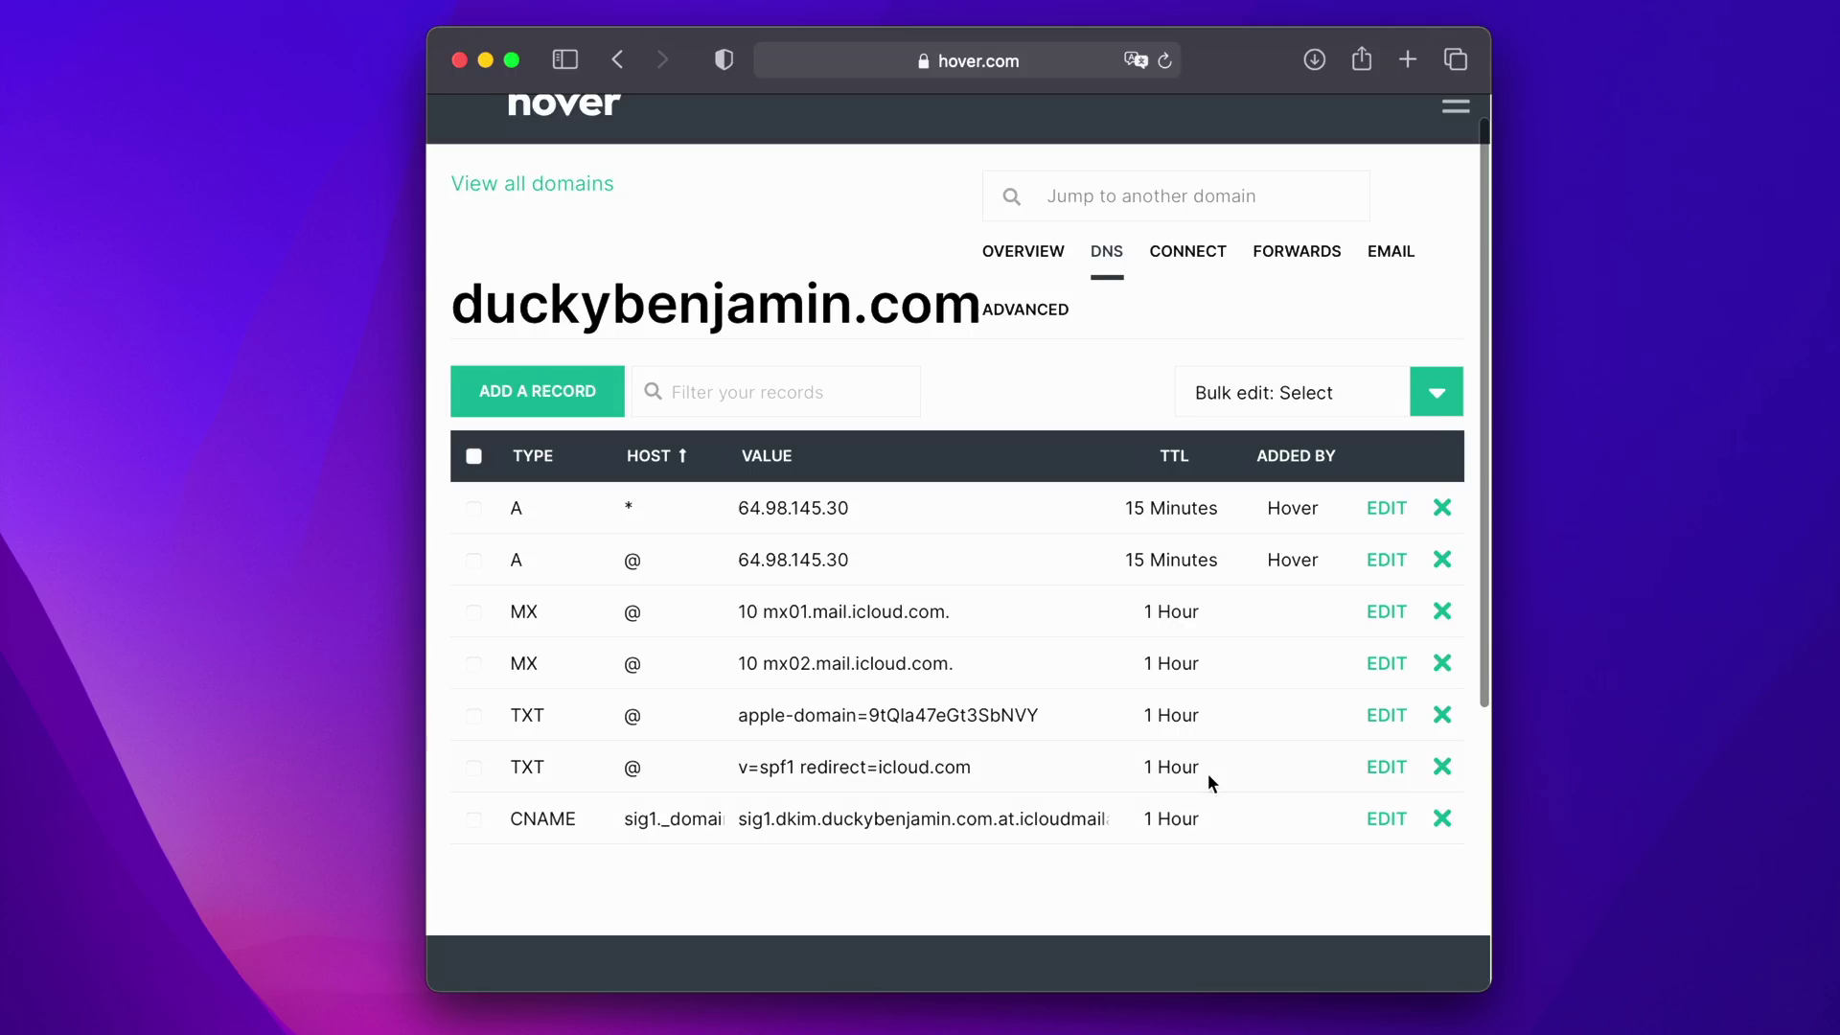
scroll(1207, 773, "up", 2)
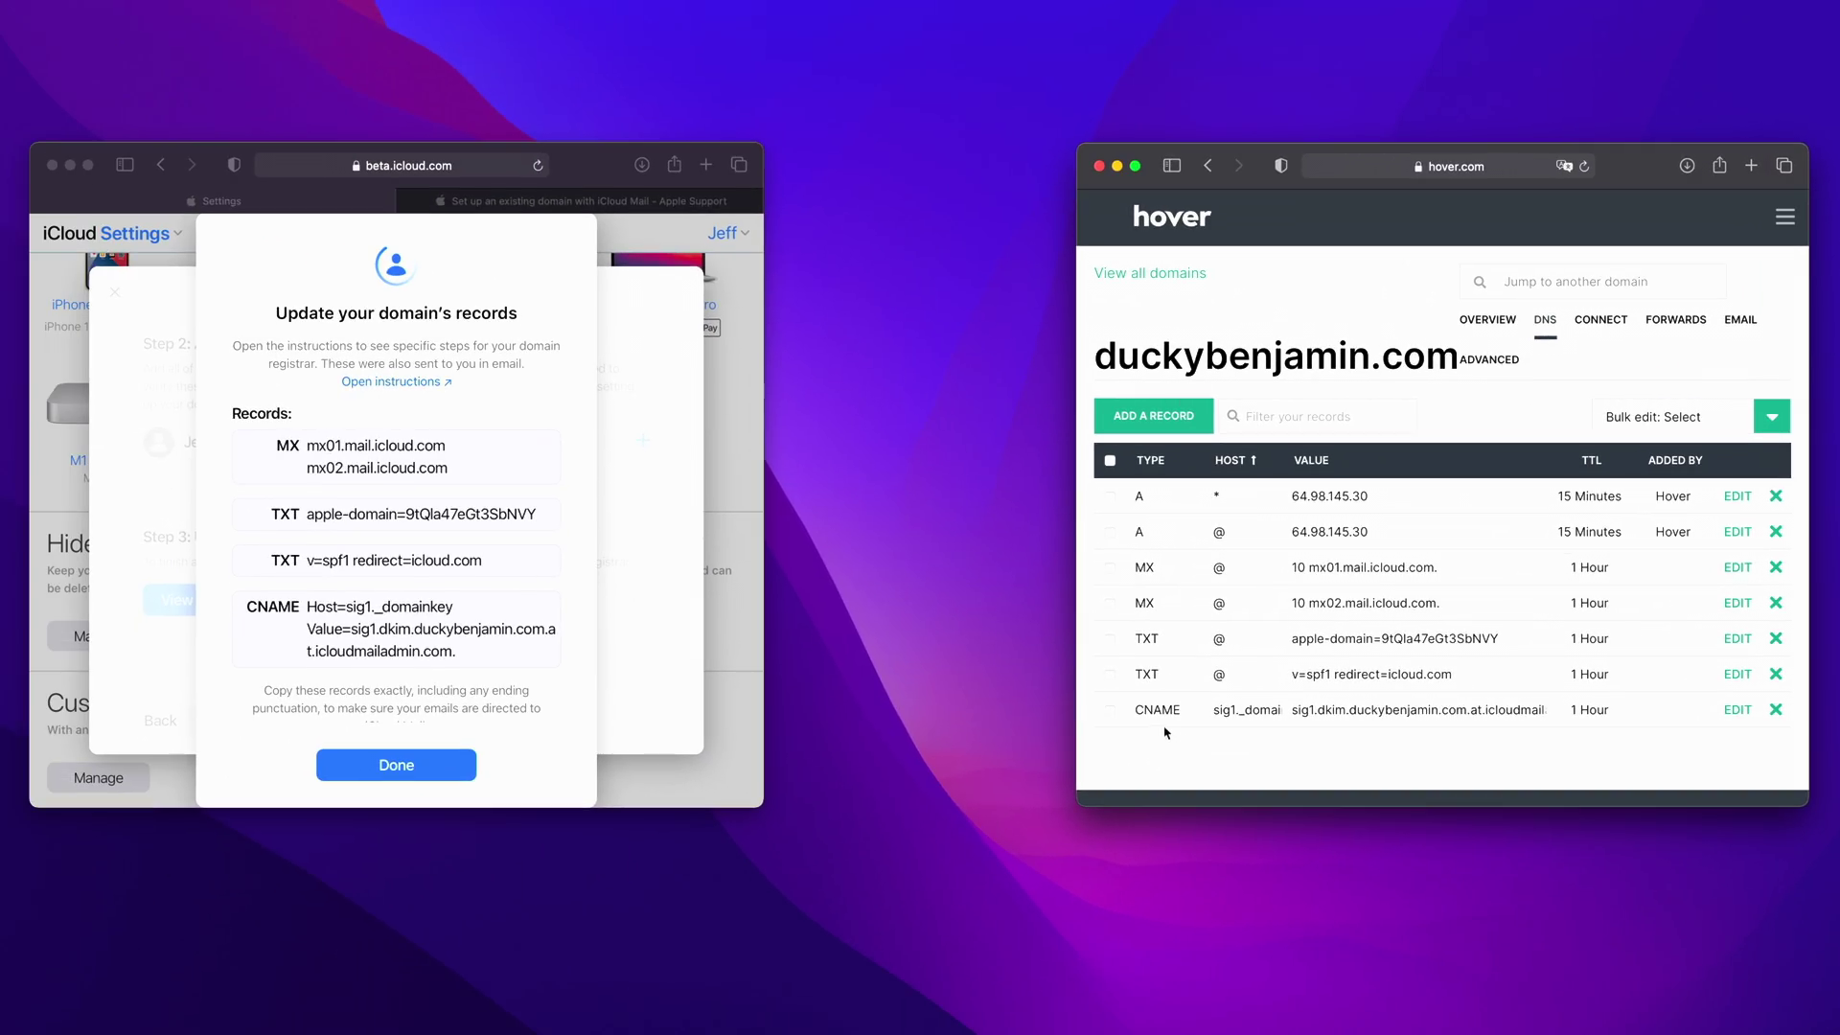
- Close the records instructions, then Finish set up and confirm, retrying after the SPF warning
scroll(353, 692, "down", 2)
scroll(376, 697, "up", 2)
left_click(918, 929)
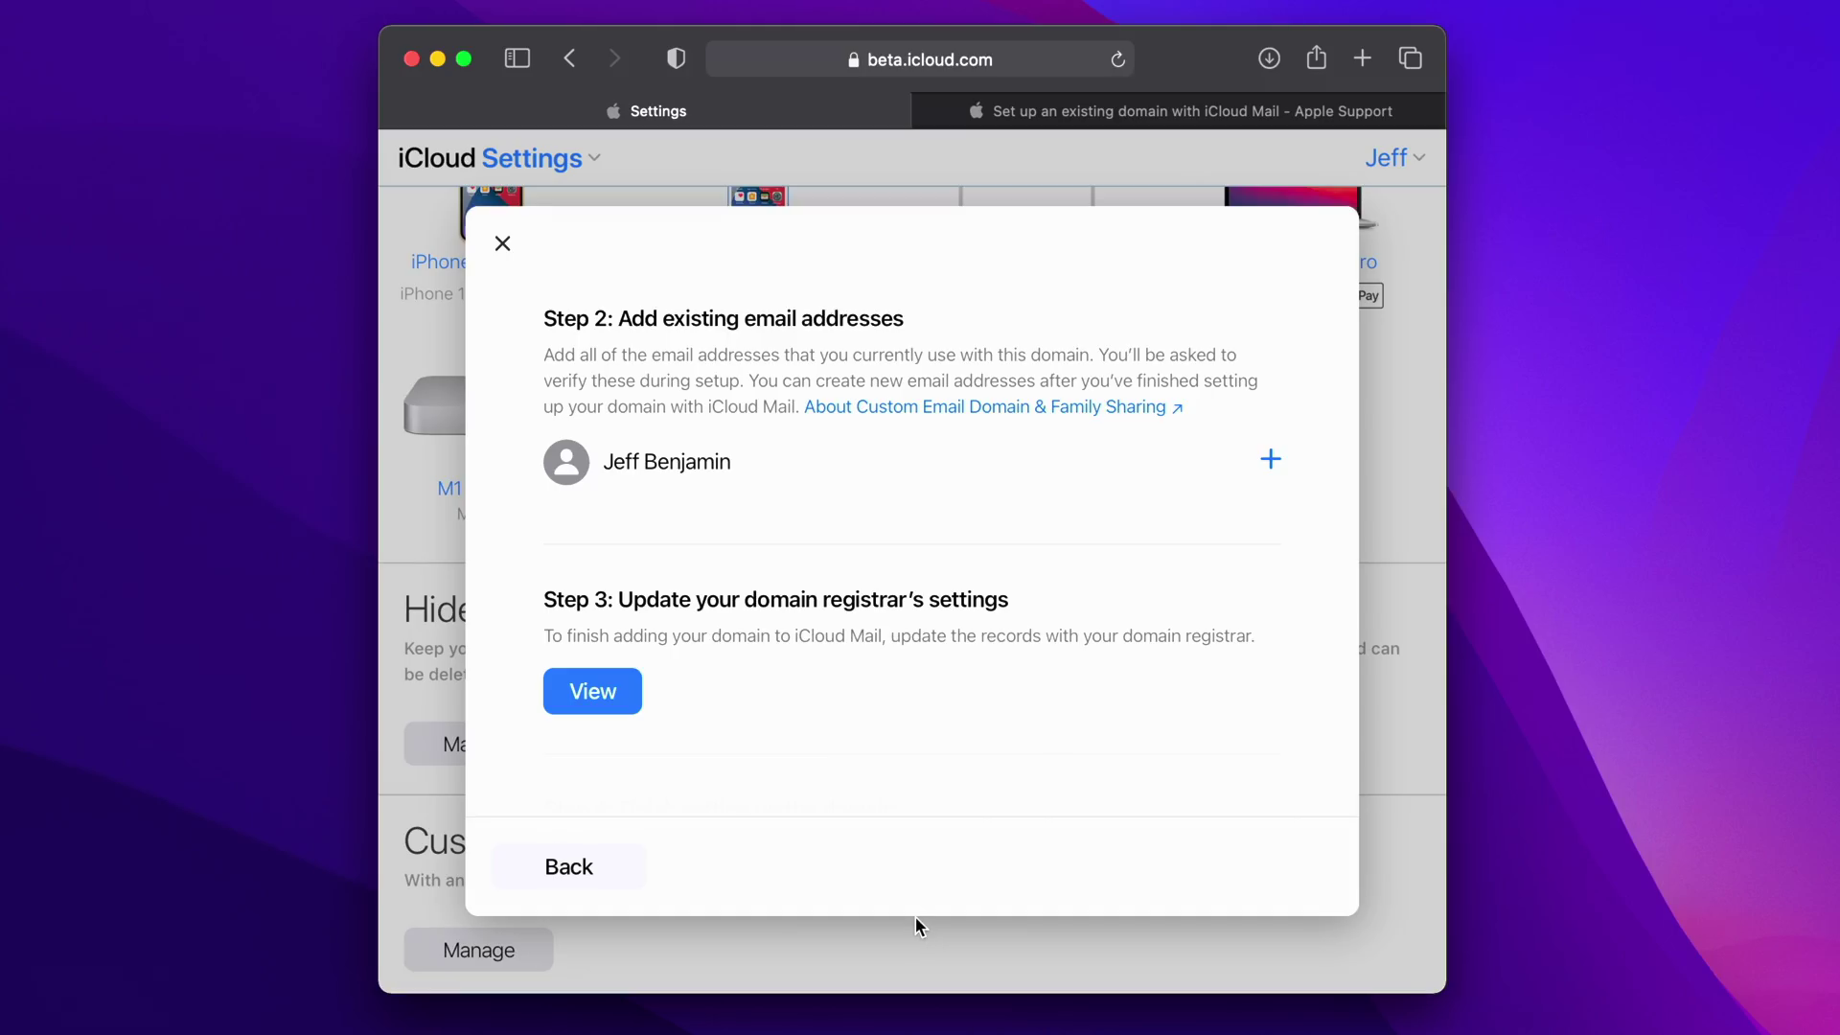
scroll(912, 792, "down", 5)
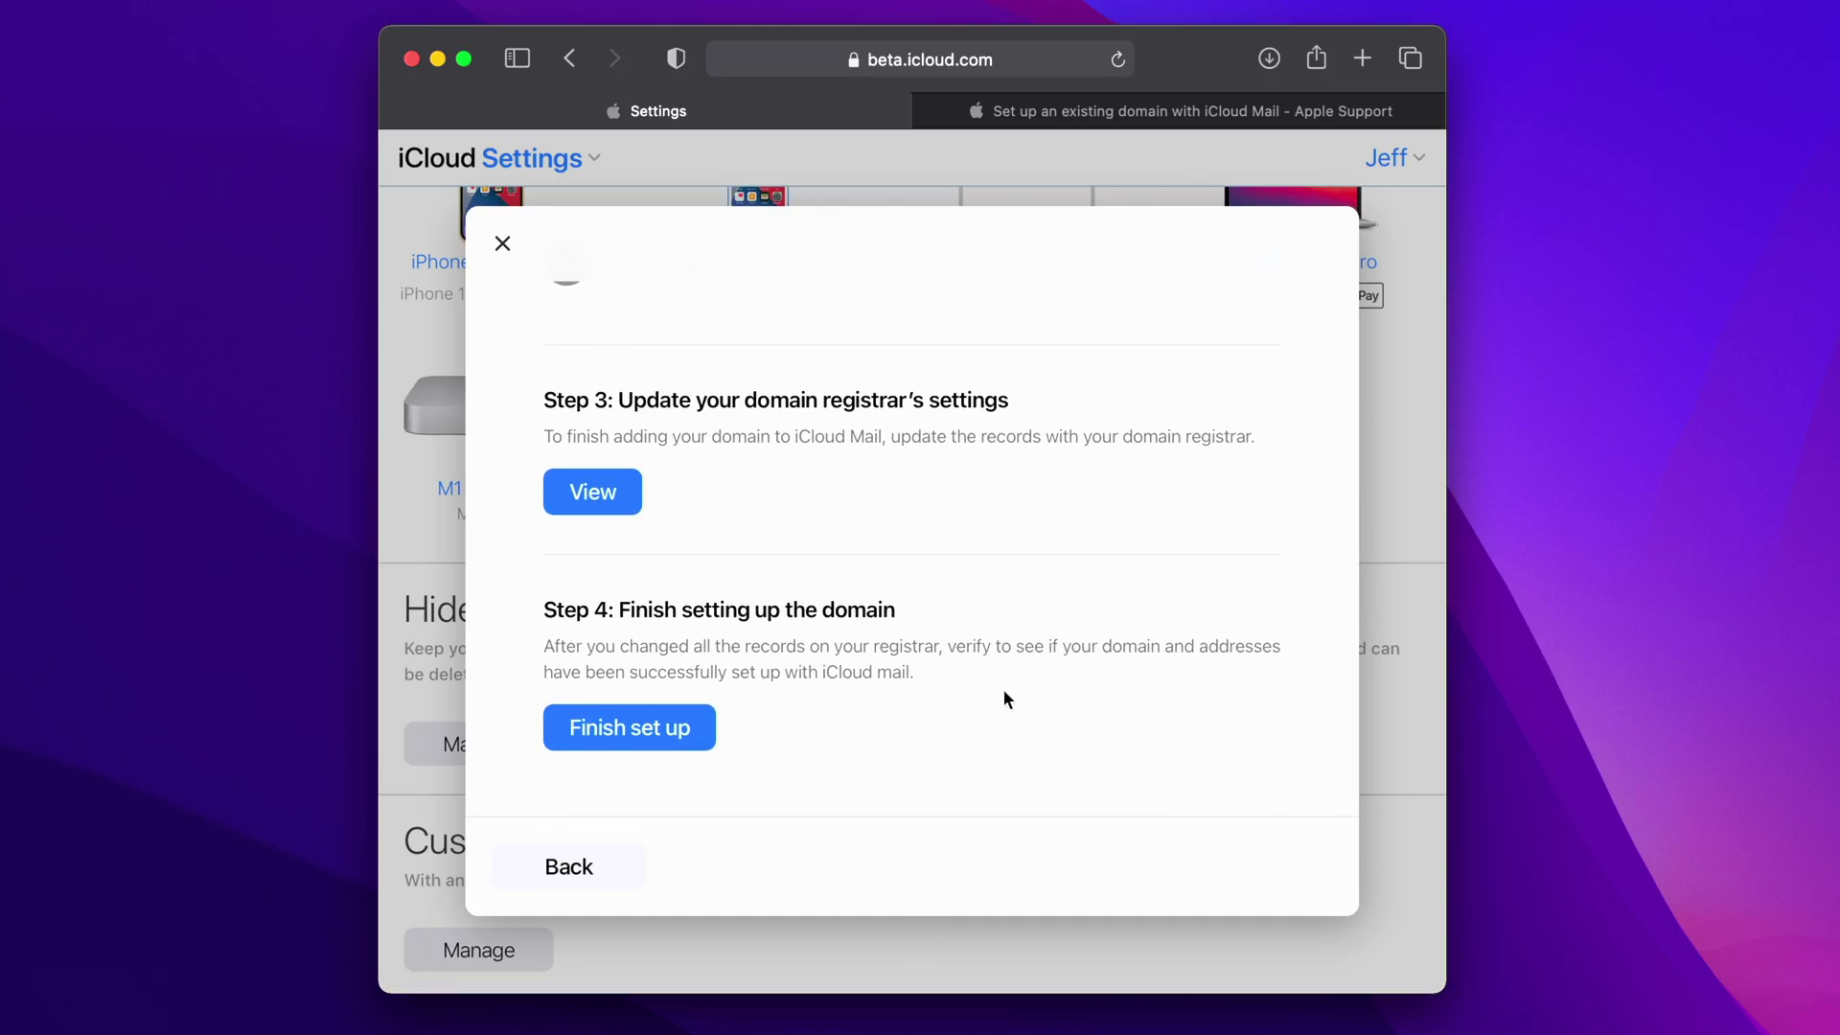
left_click(610, 730)
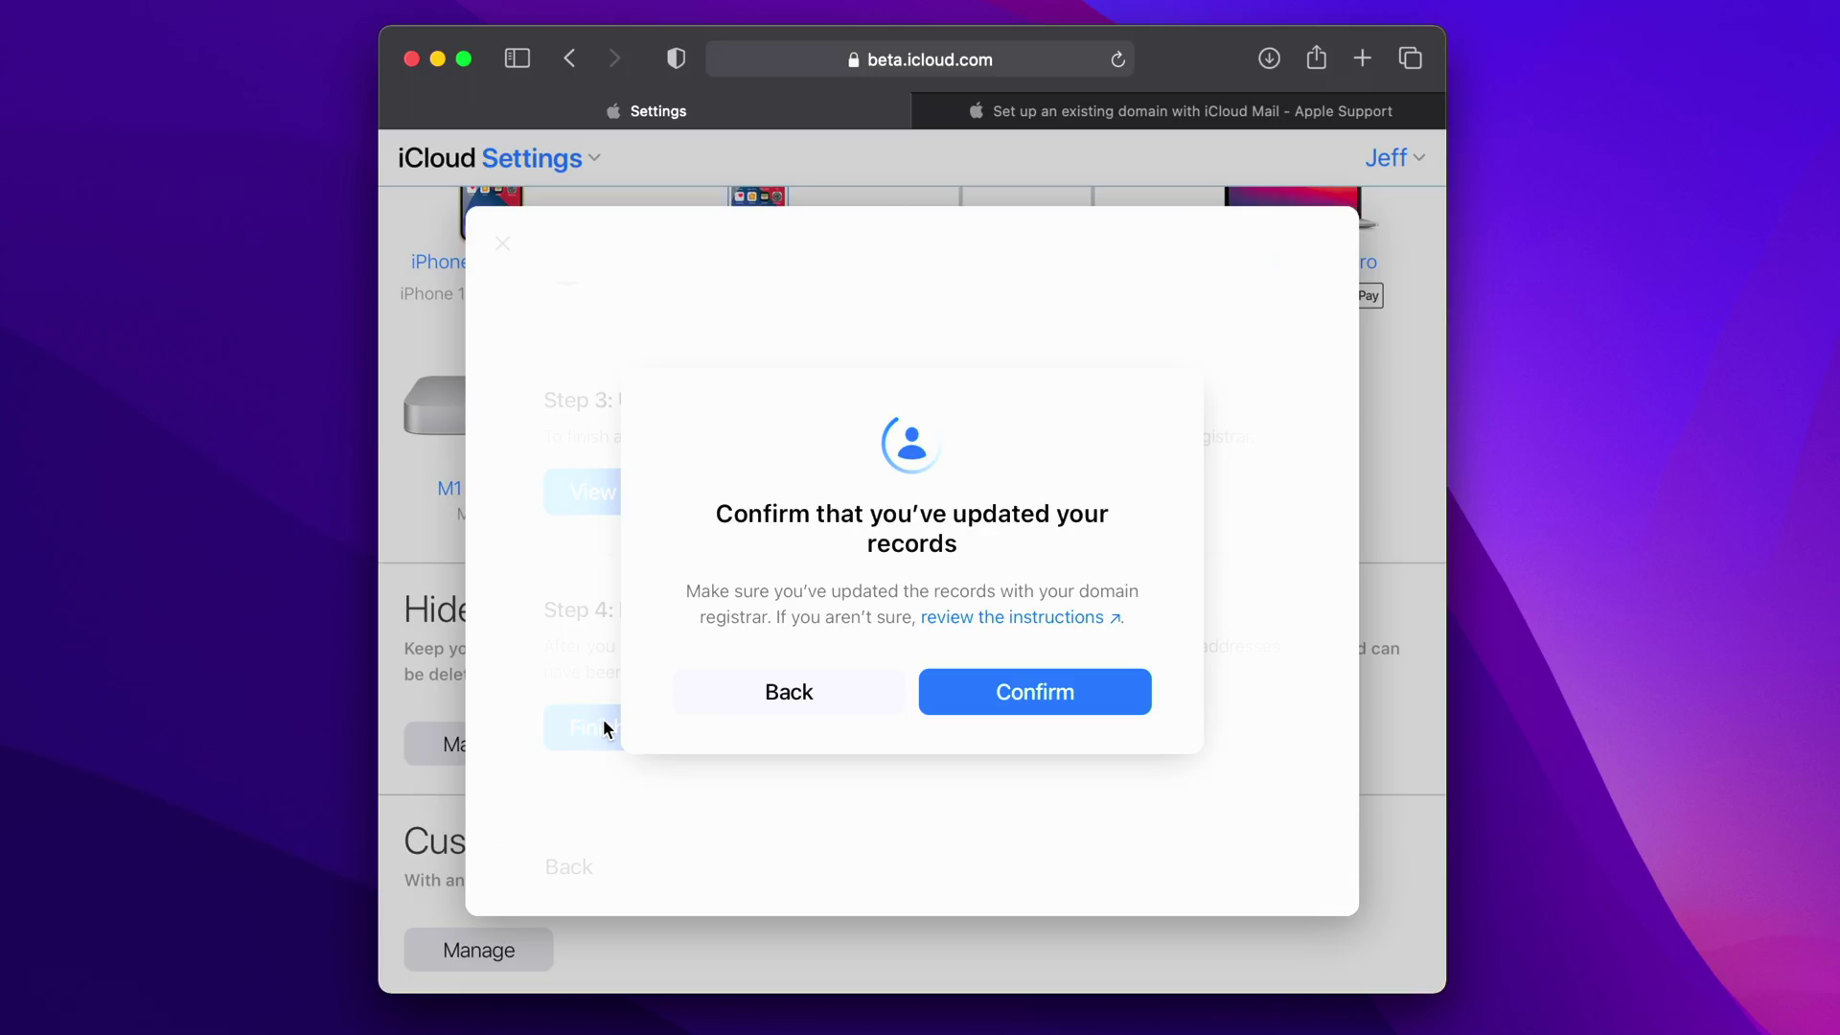
left_click(1069, 708)
left_click(947, 709)
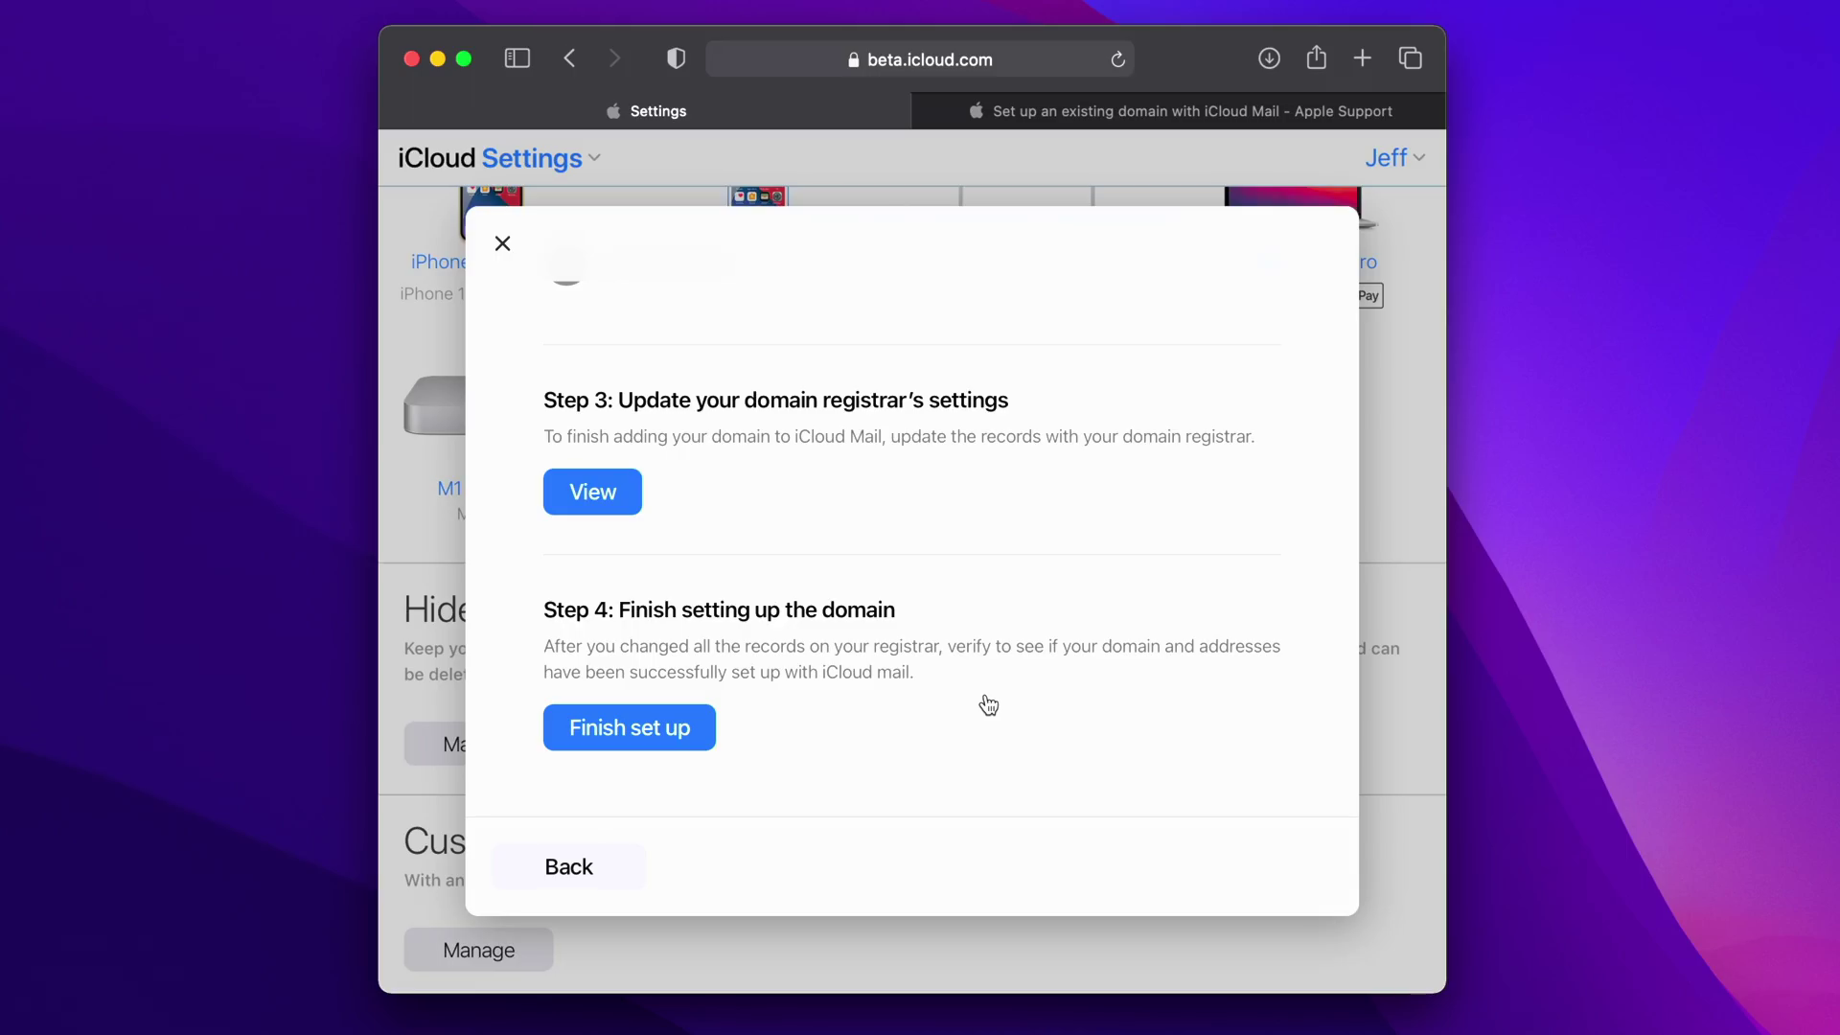
left_click(649, 734)
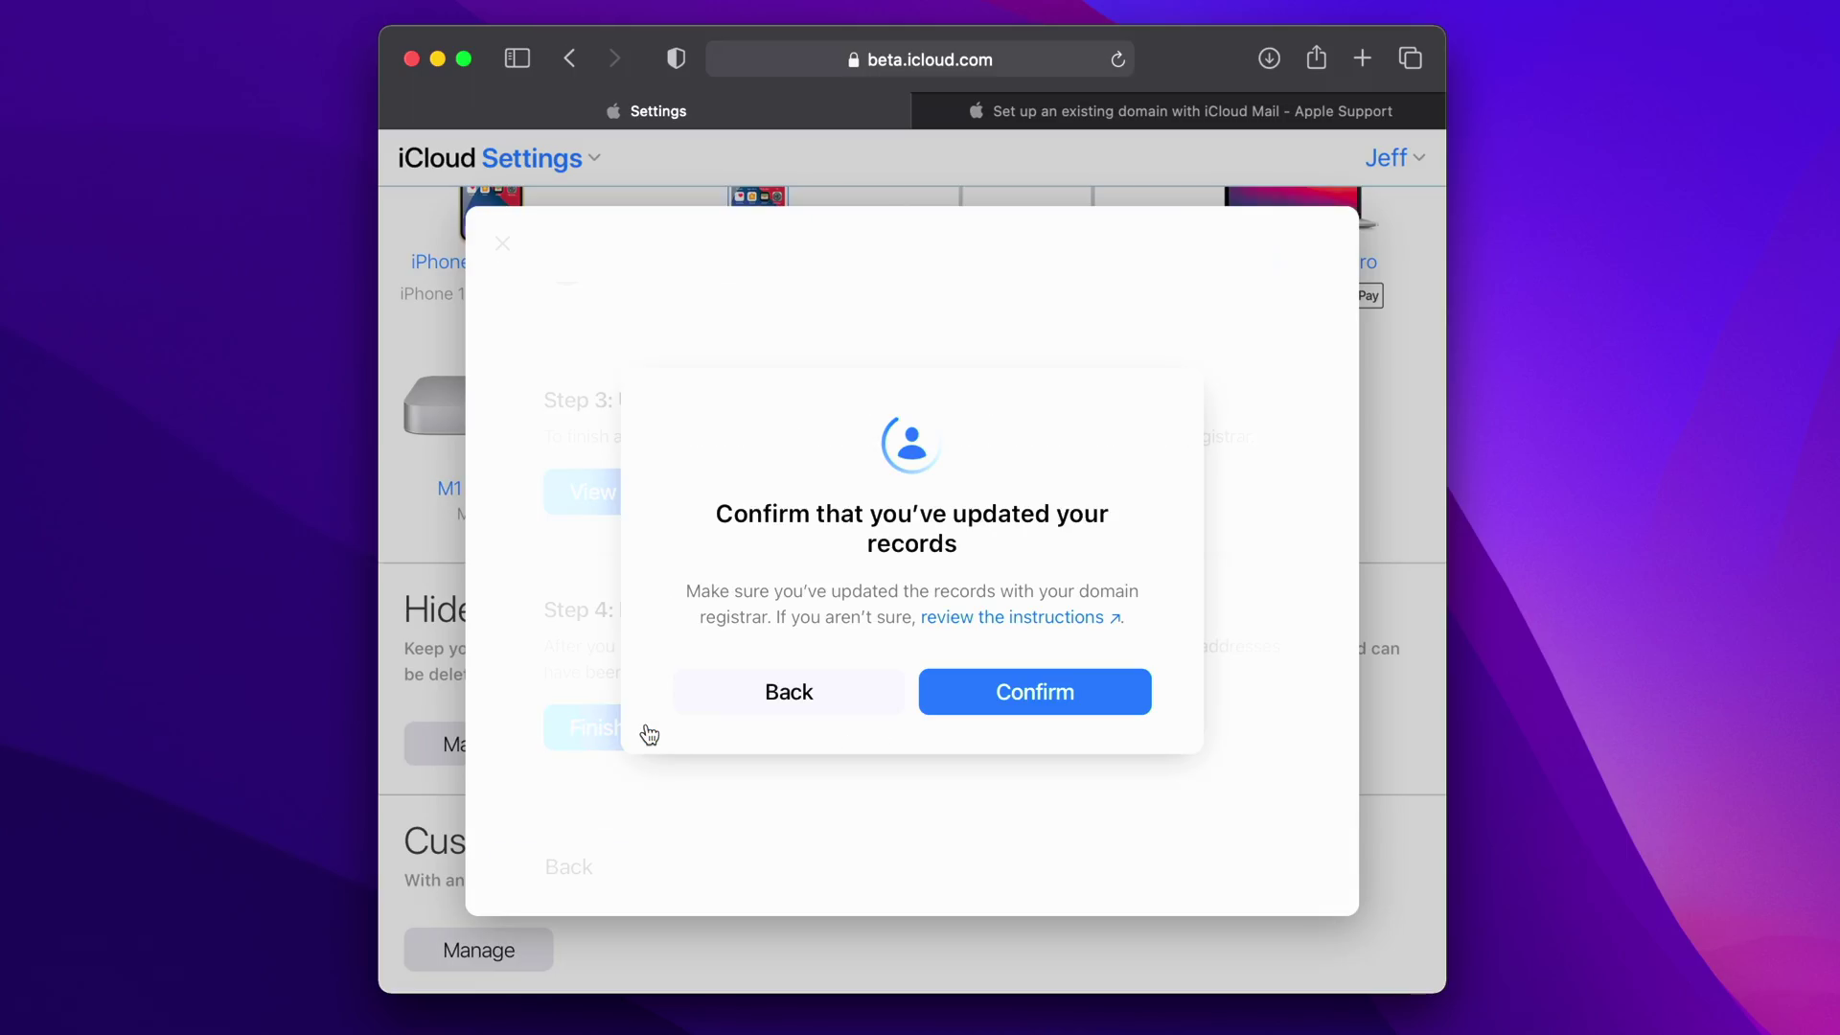
left_click(971, 691)
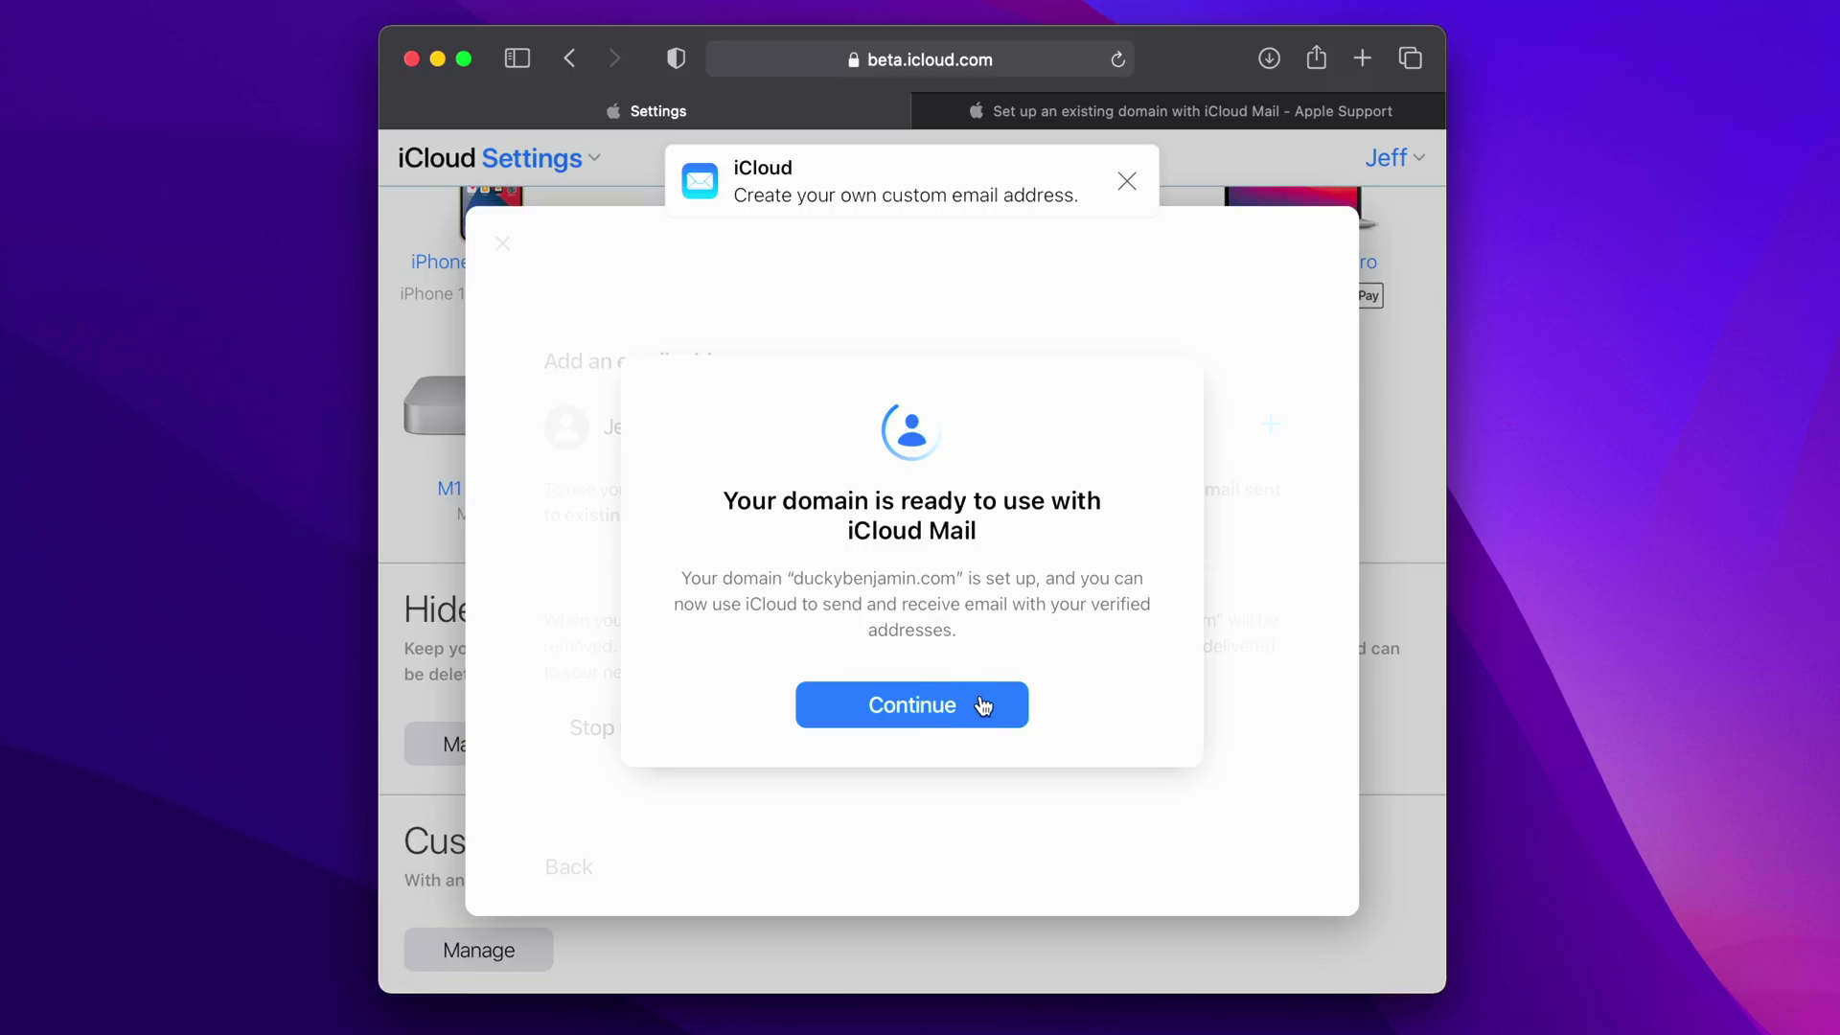
- Continue past the domain-ready message and keep the existing iCloud address as default sender
left_click(977, 706)
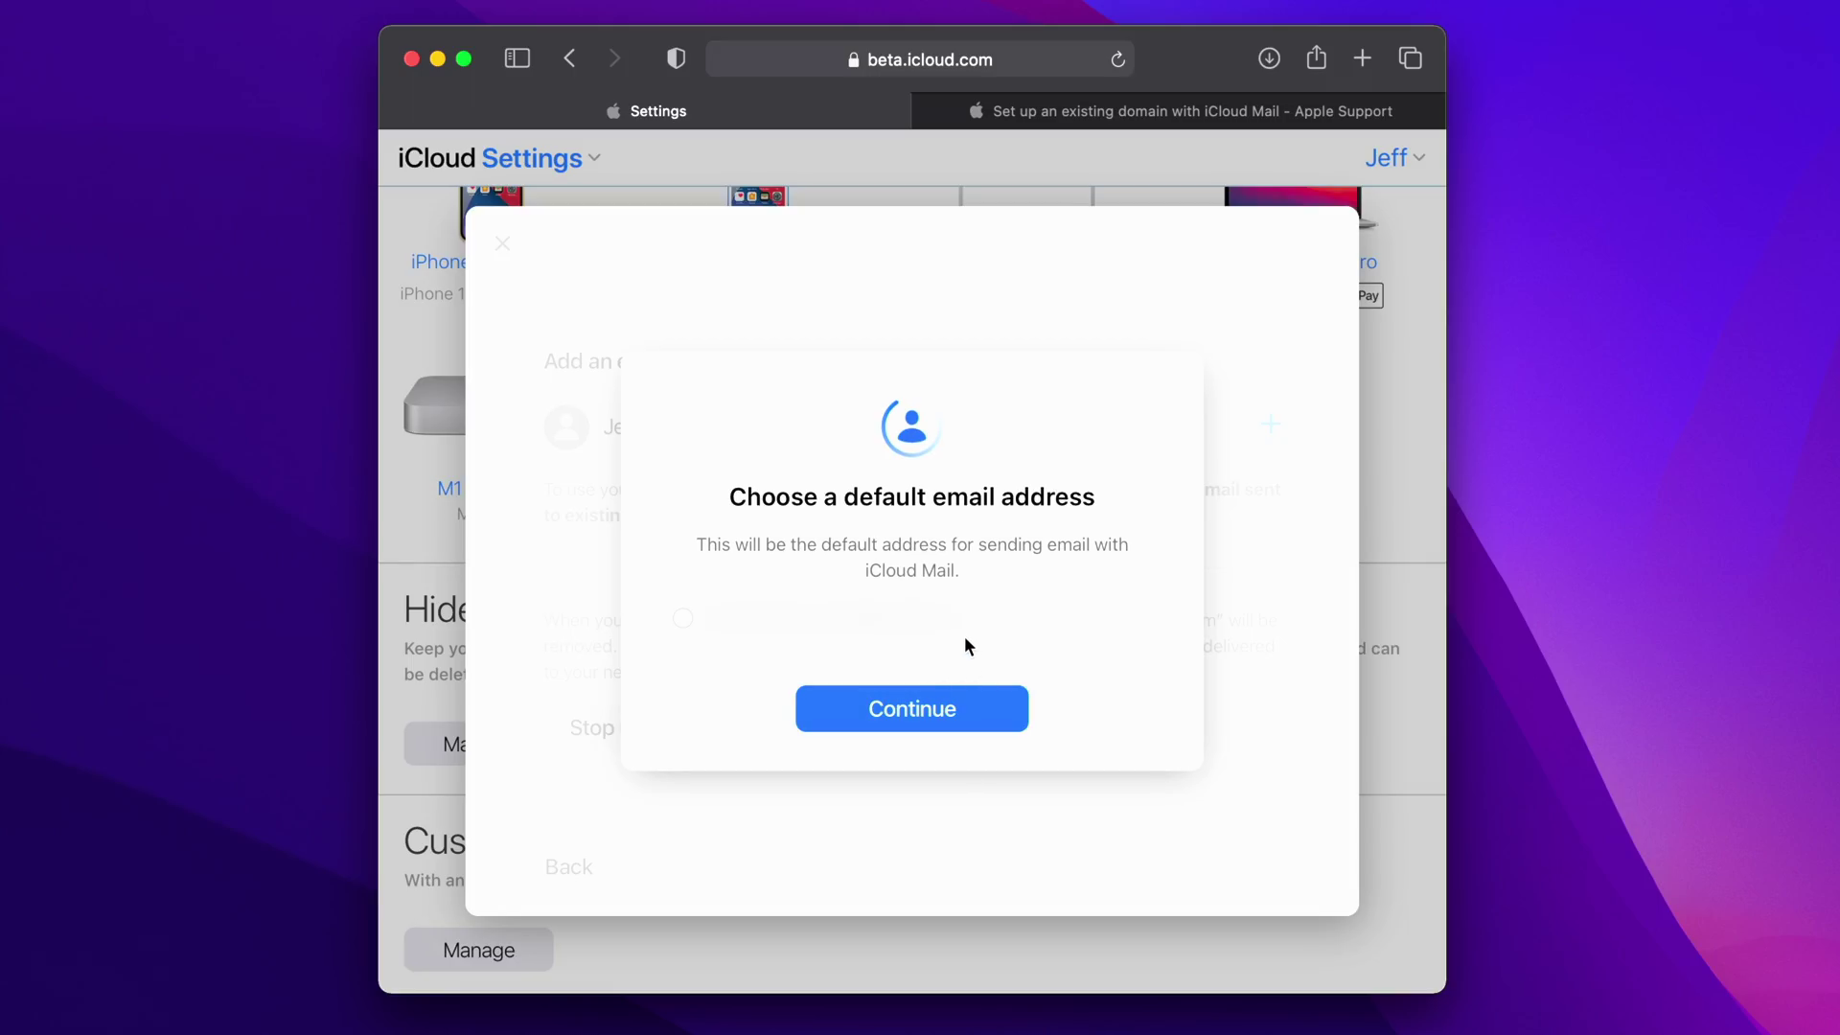
left_click(922, 711)
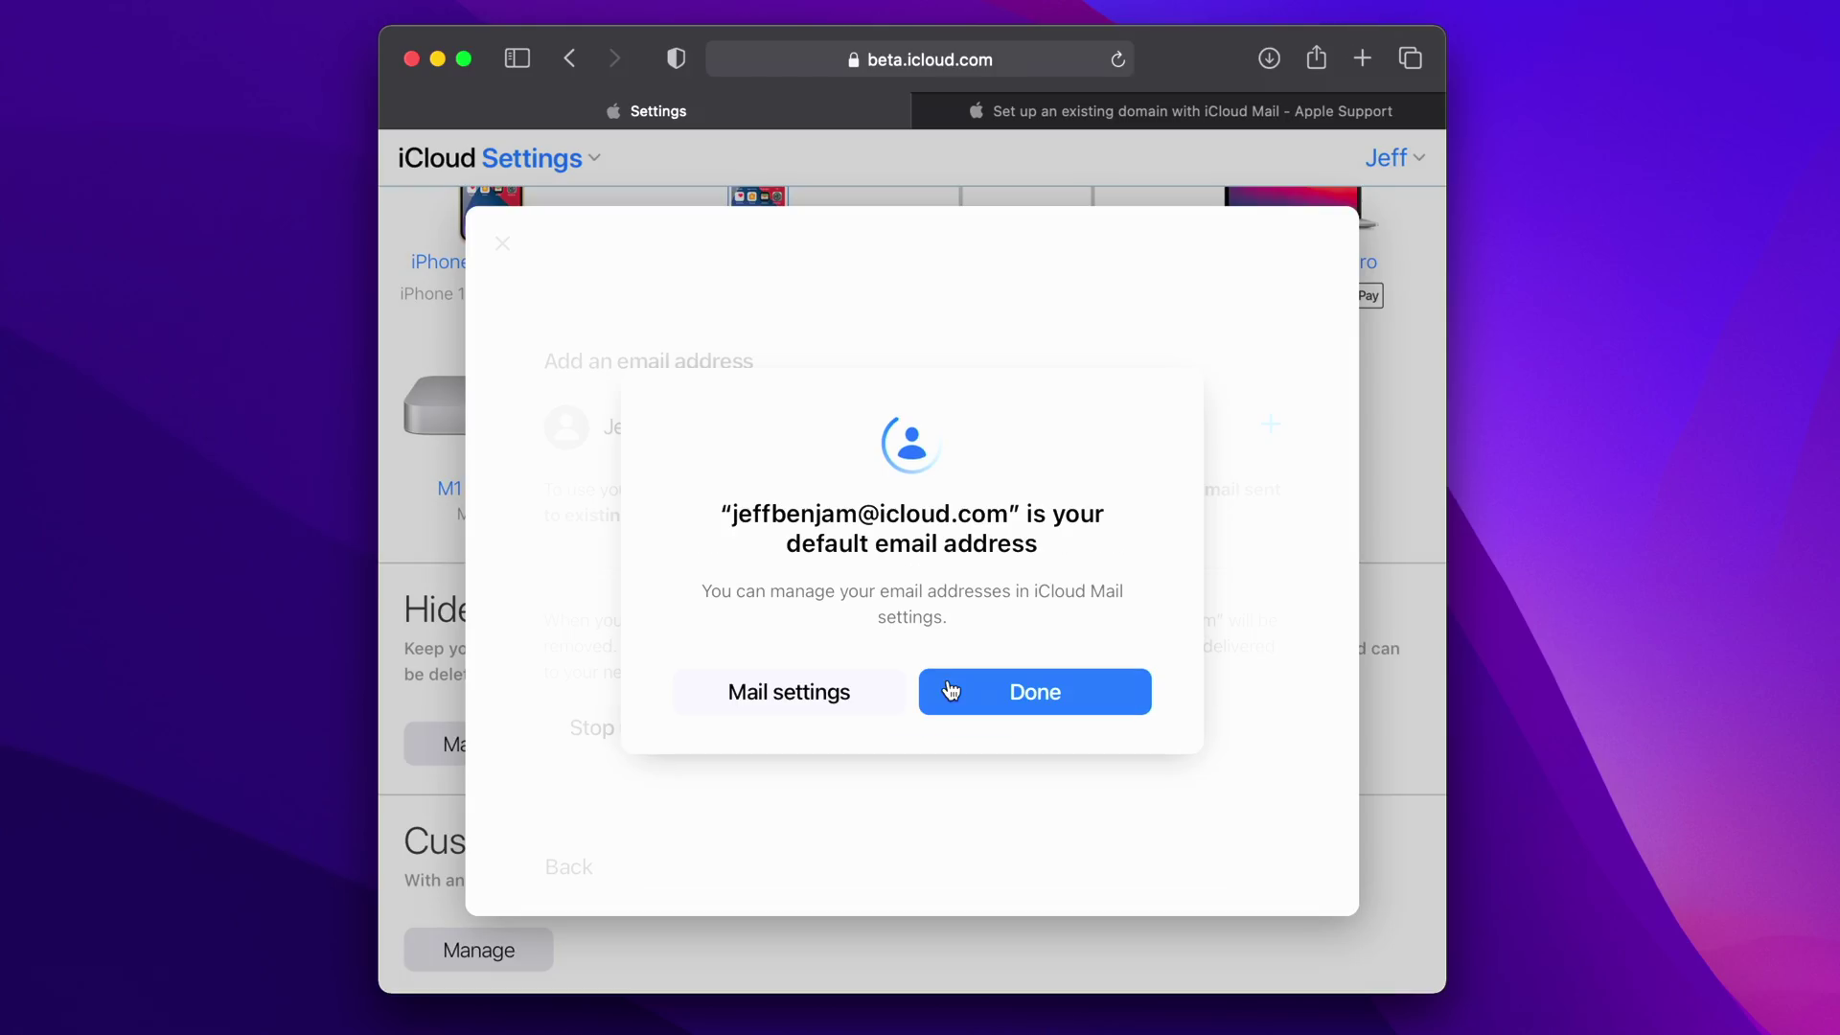
left_click(975, 691)
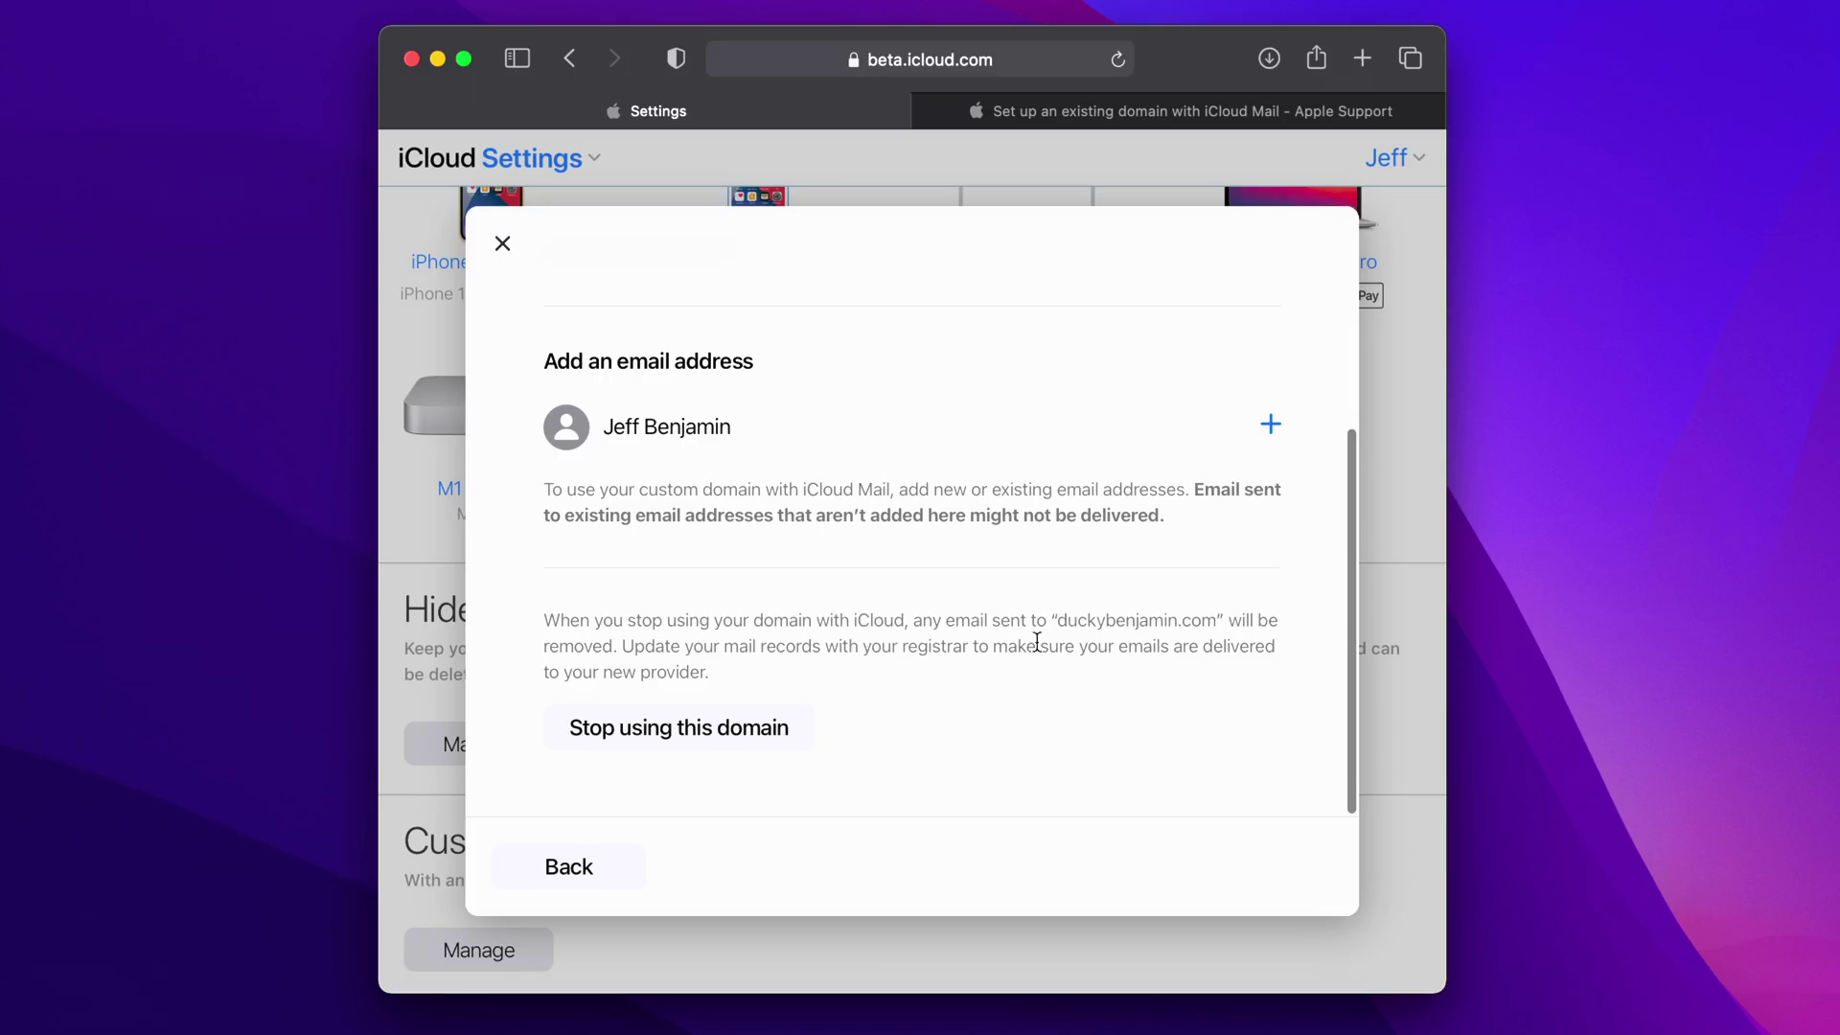
- Enter the new duckybenjamin.com email address in the Email Address field and add it
left_click(1269, 437)
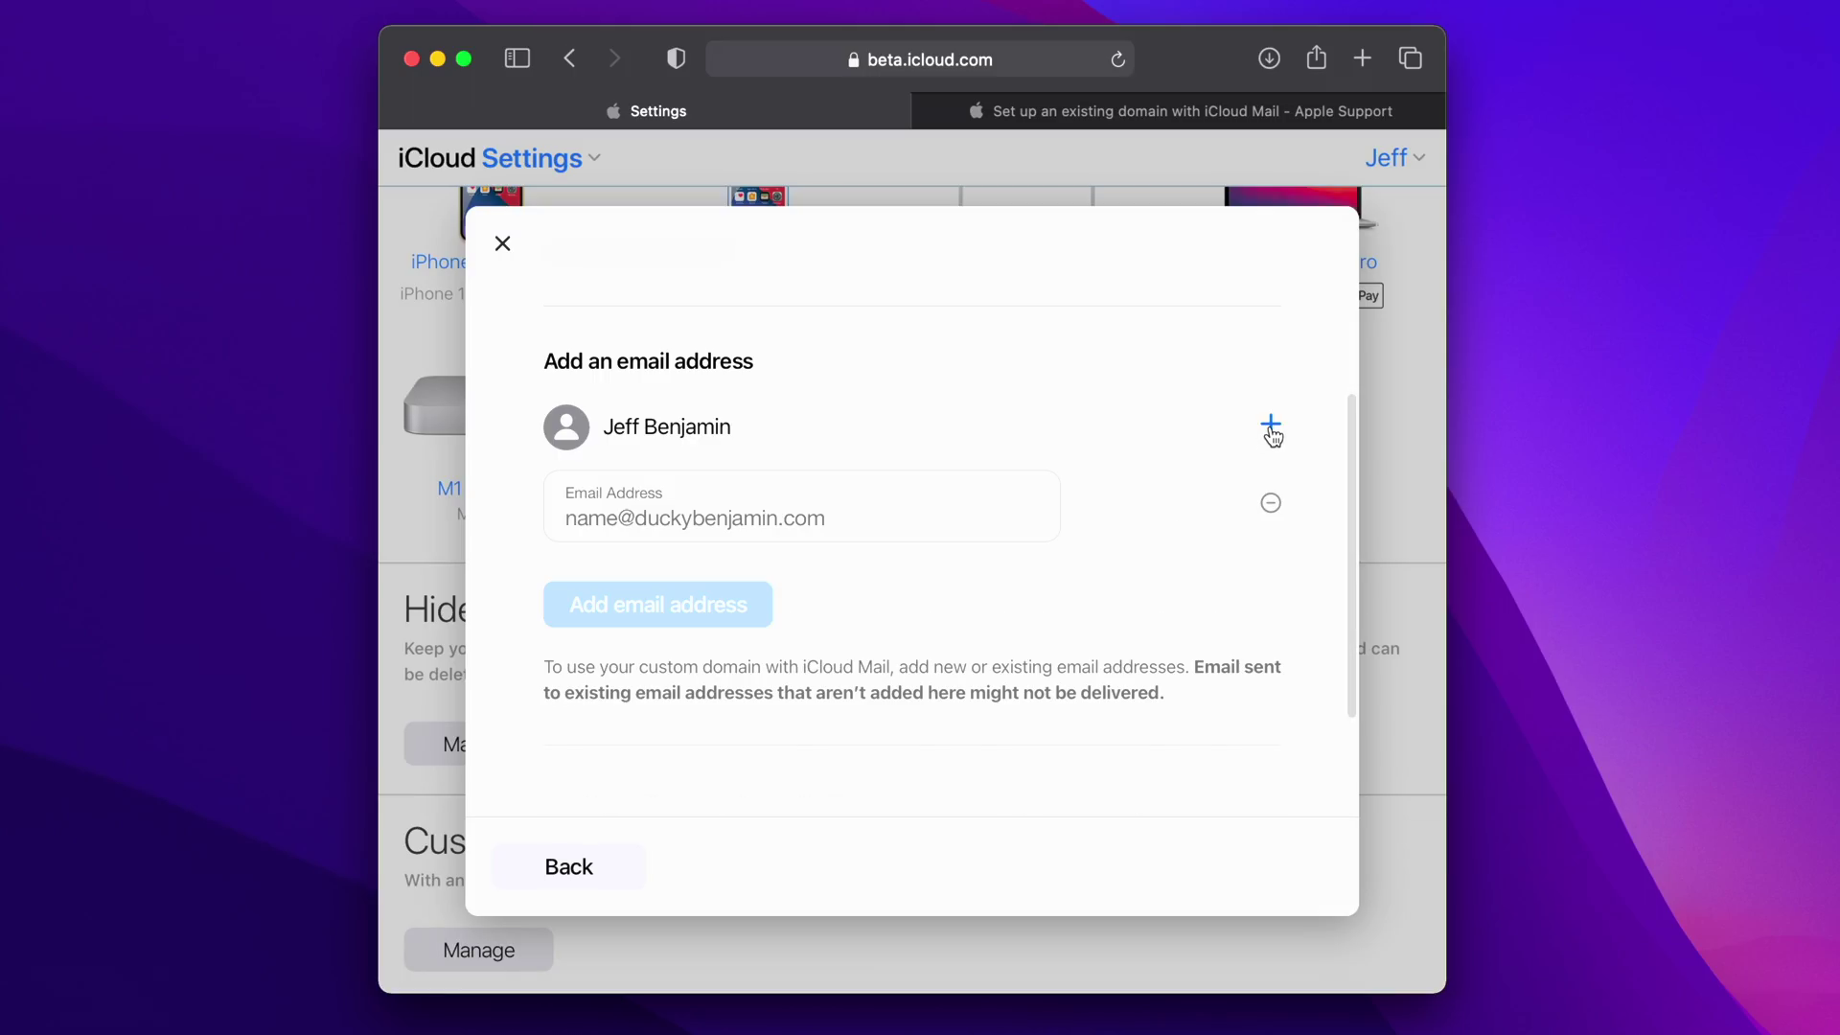
left_click(804, 527)
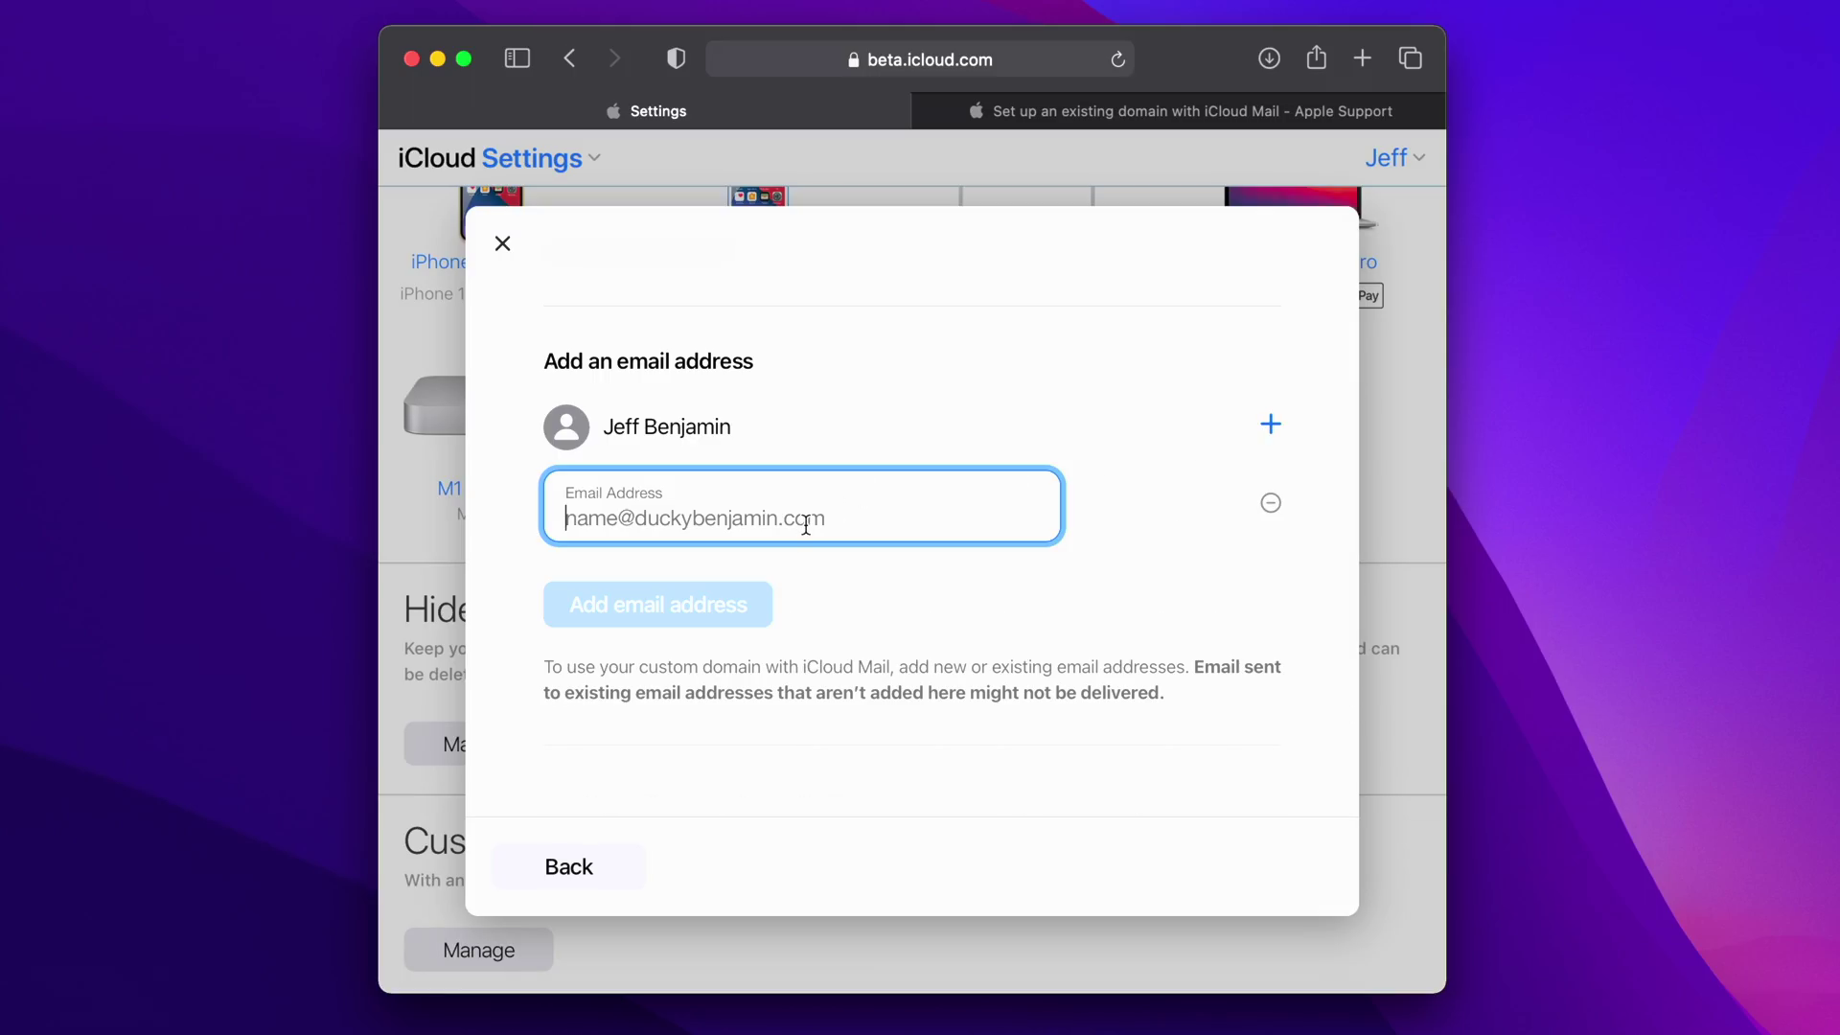
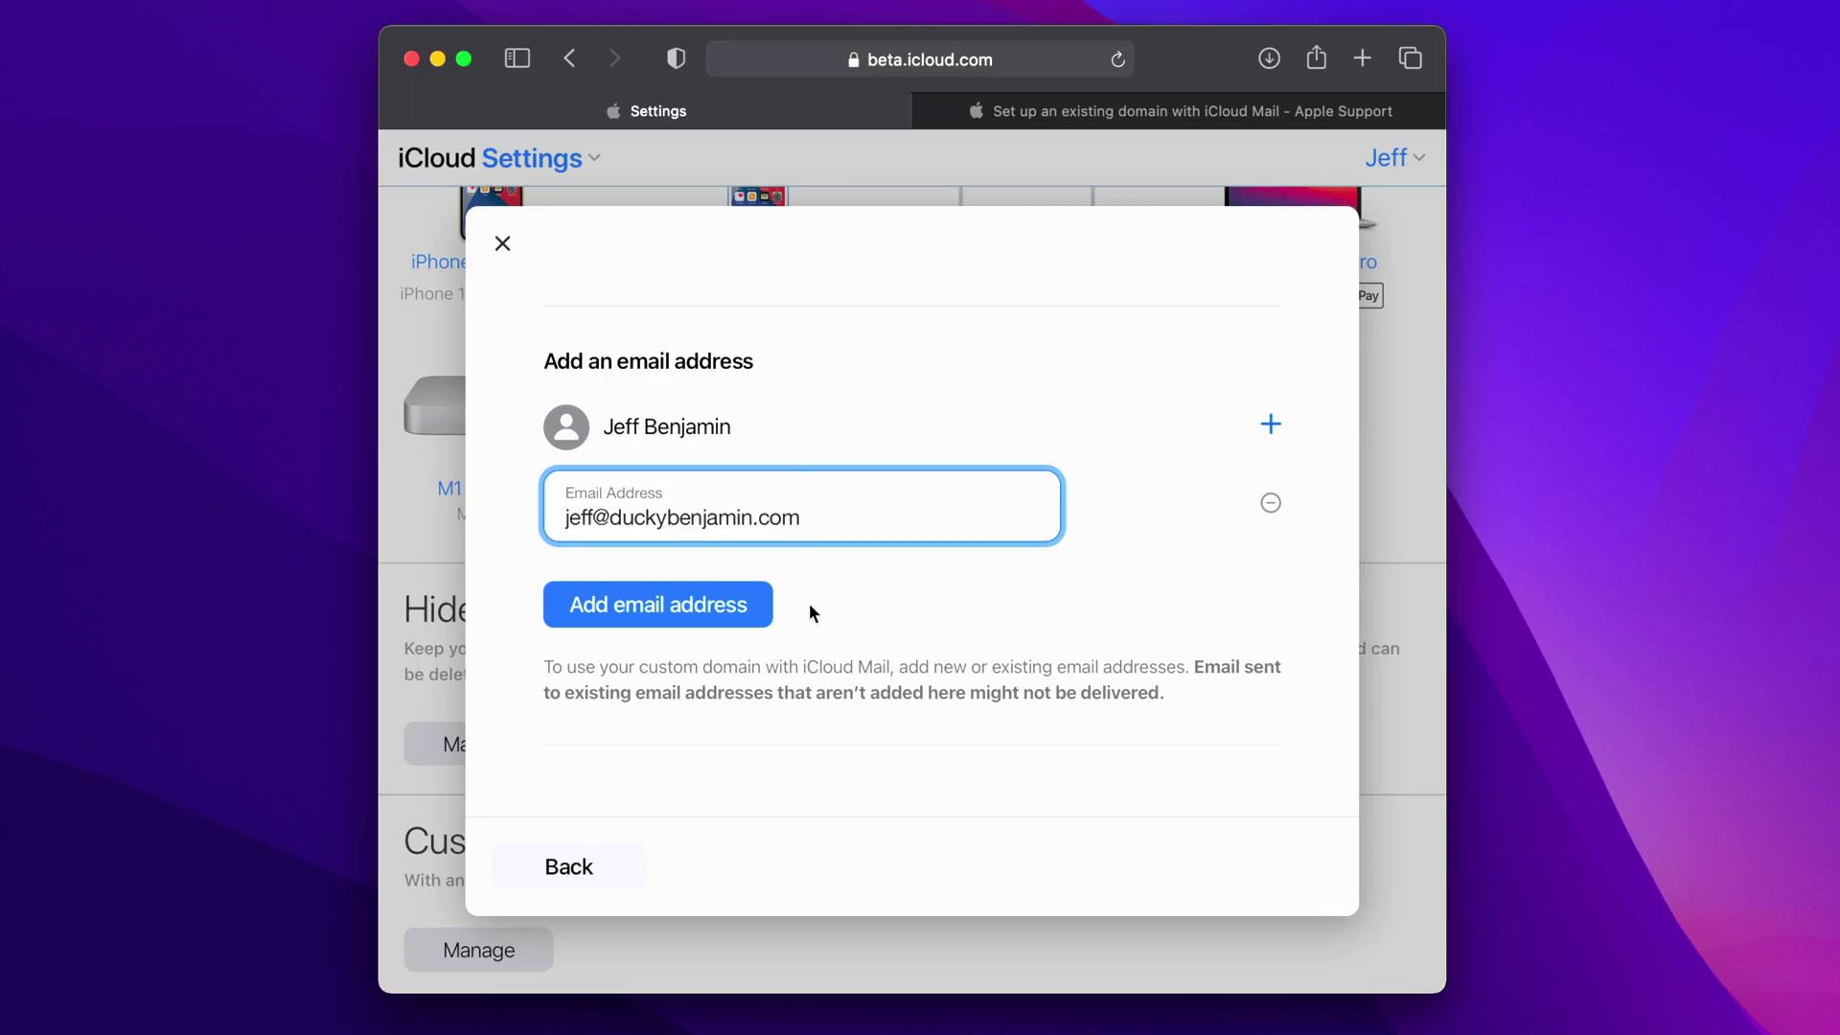
left_click(720, 609)
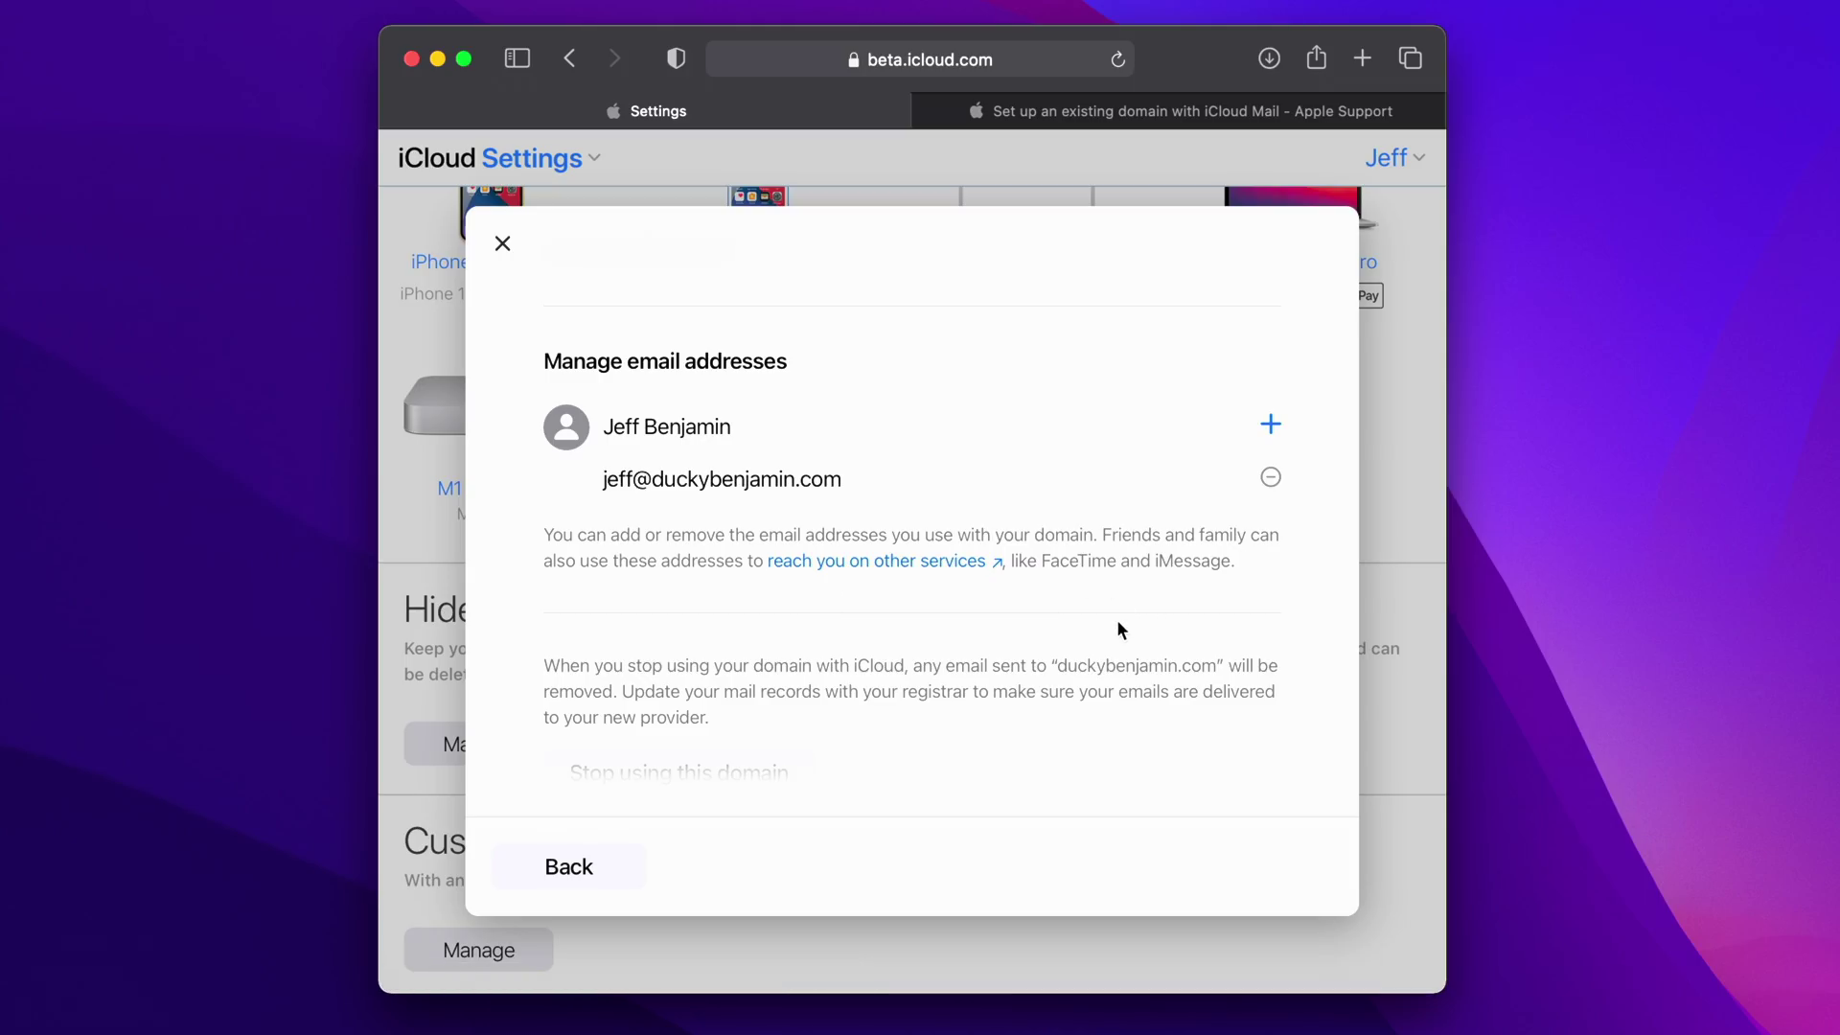
scroll(1117, 619, "down", 2)
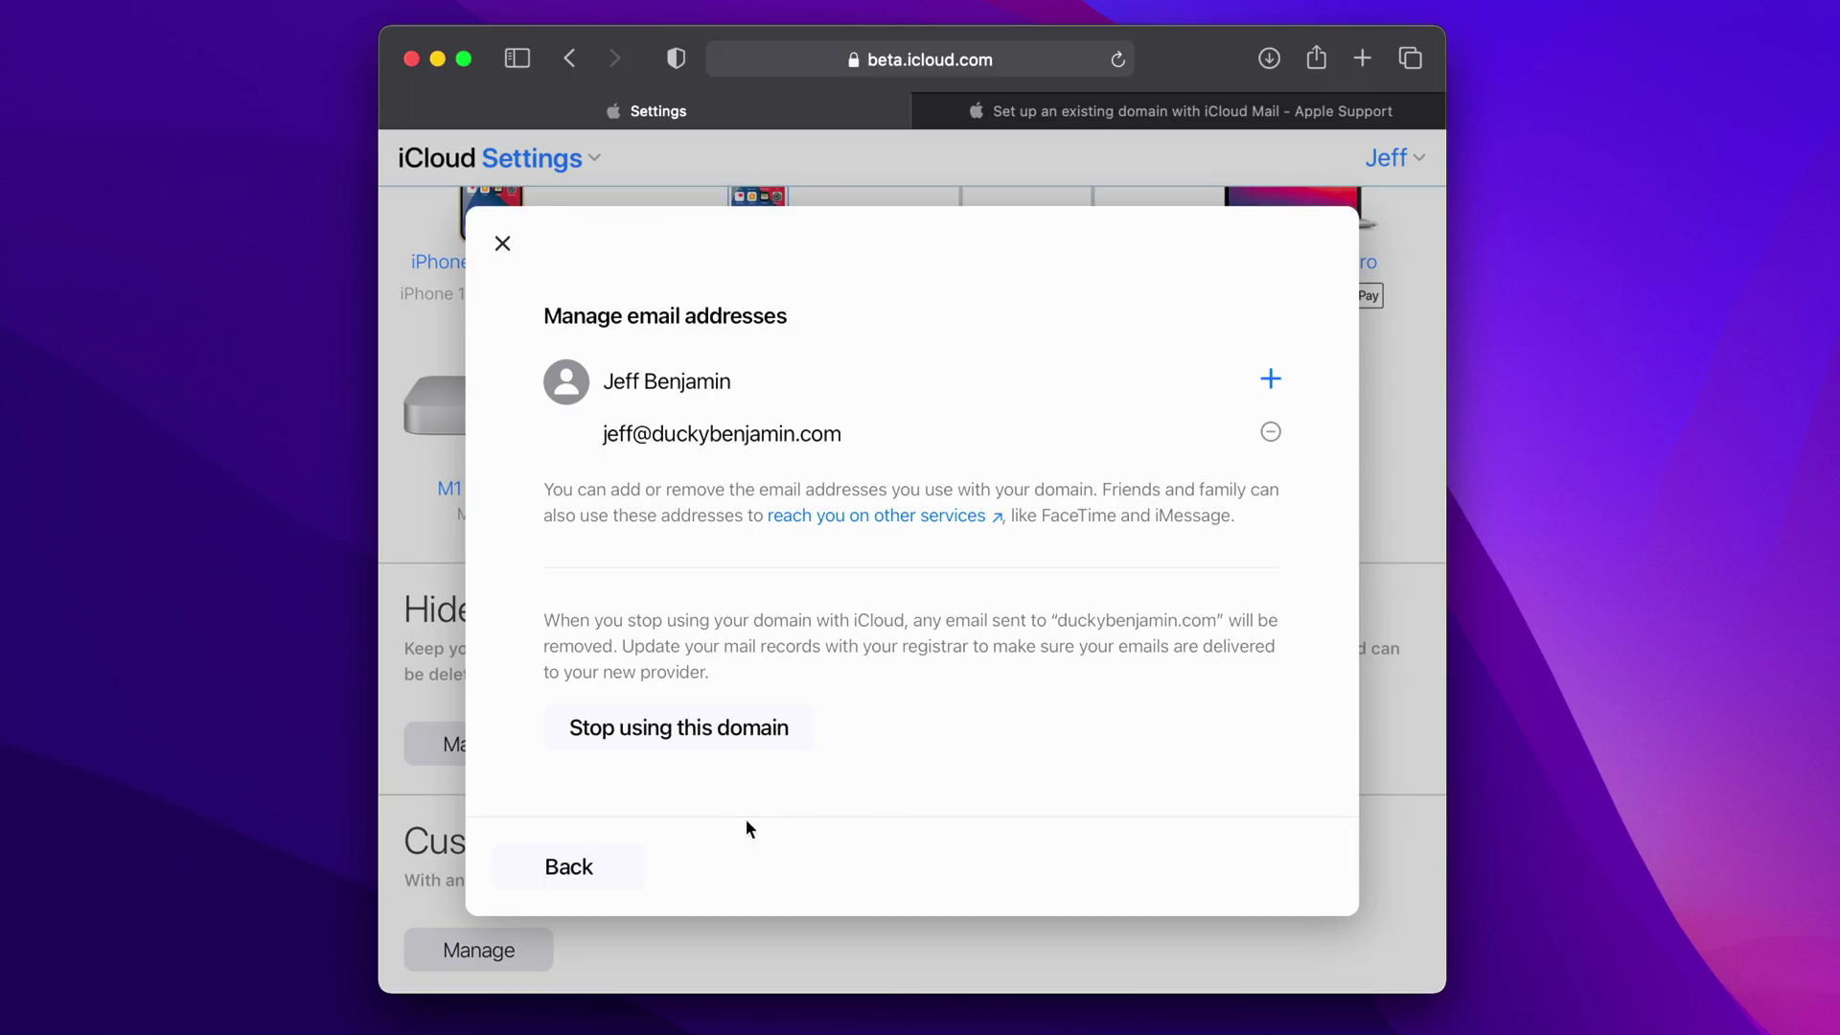
- Close the domain dialog, reopen duckybenjamin.com under Custom Email Domain to review it, then close it
left_click(503, 246)
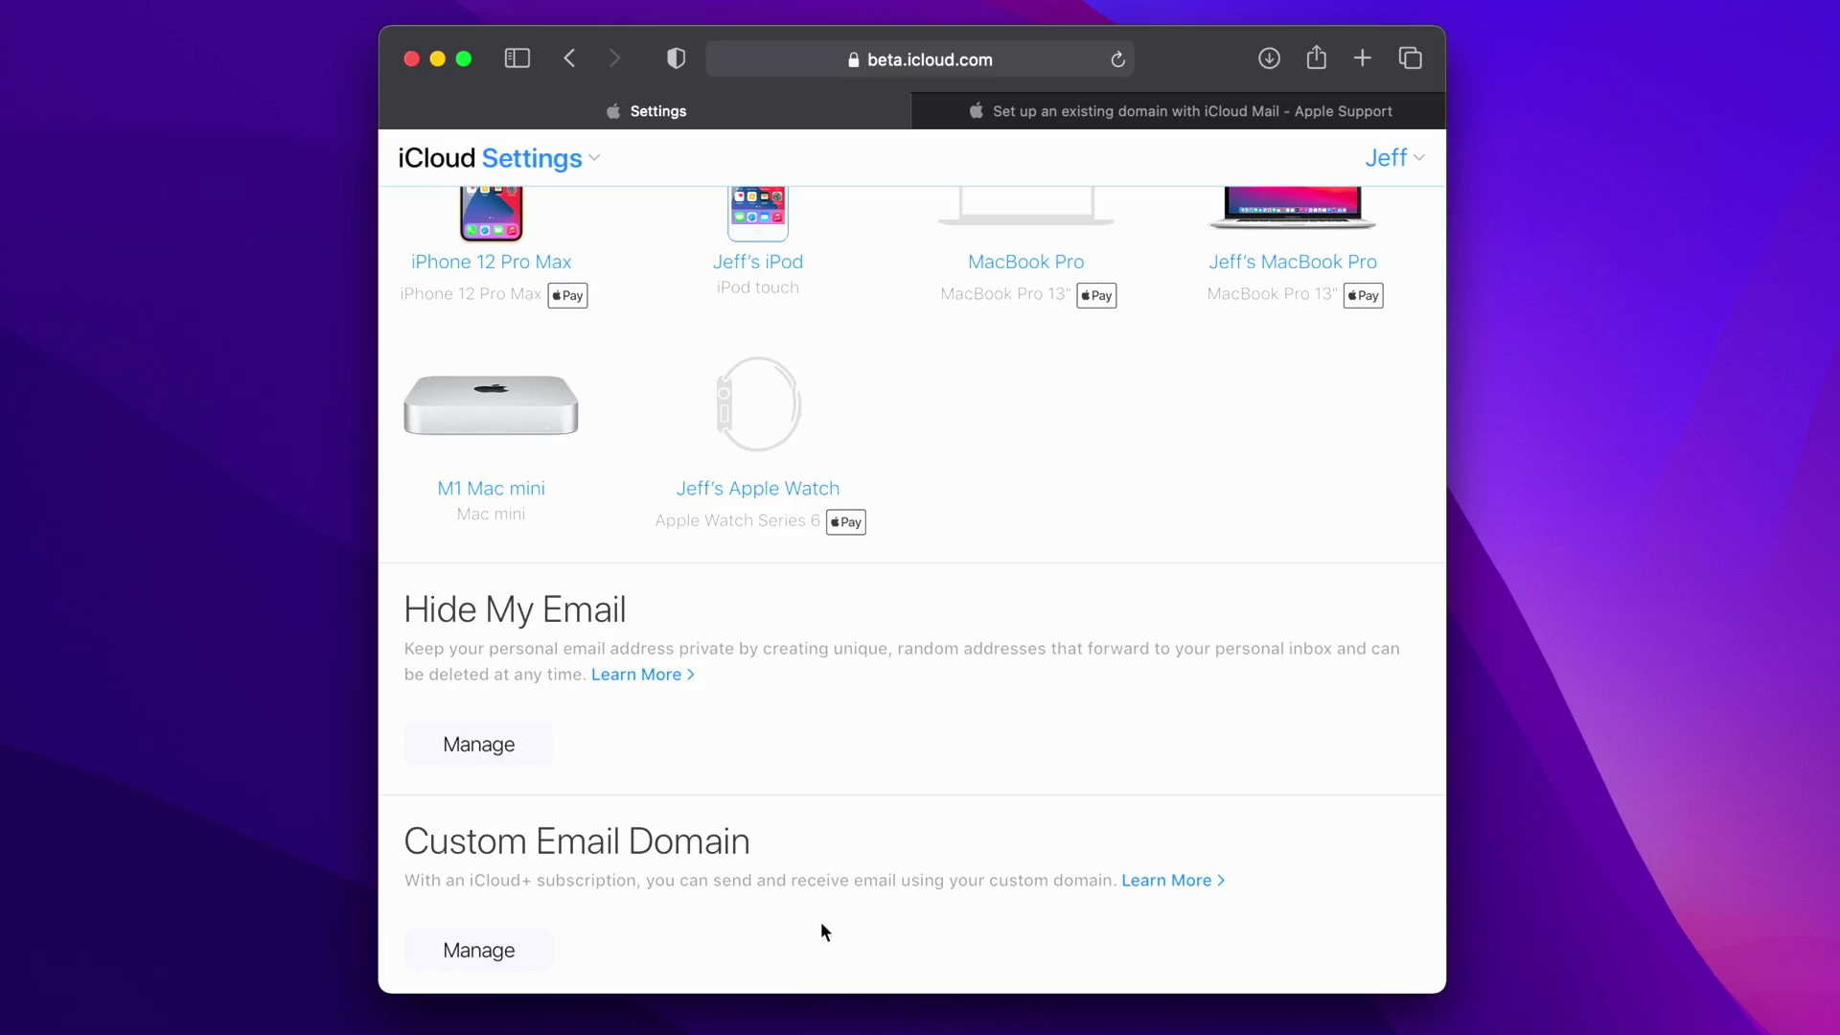
left_click(508, 953)
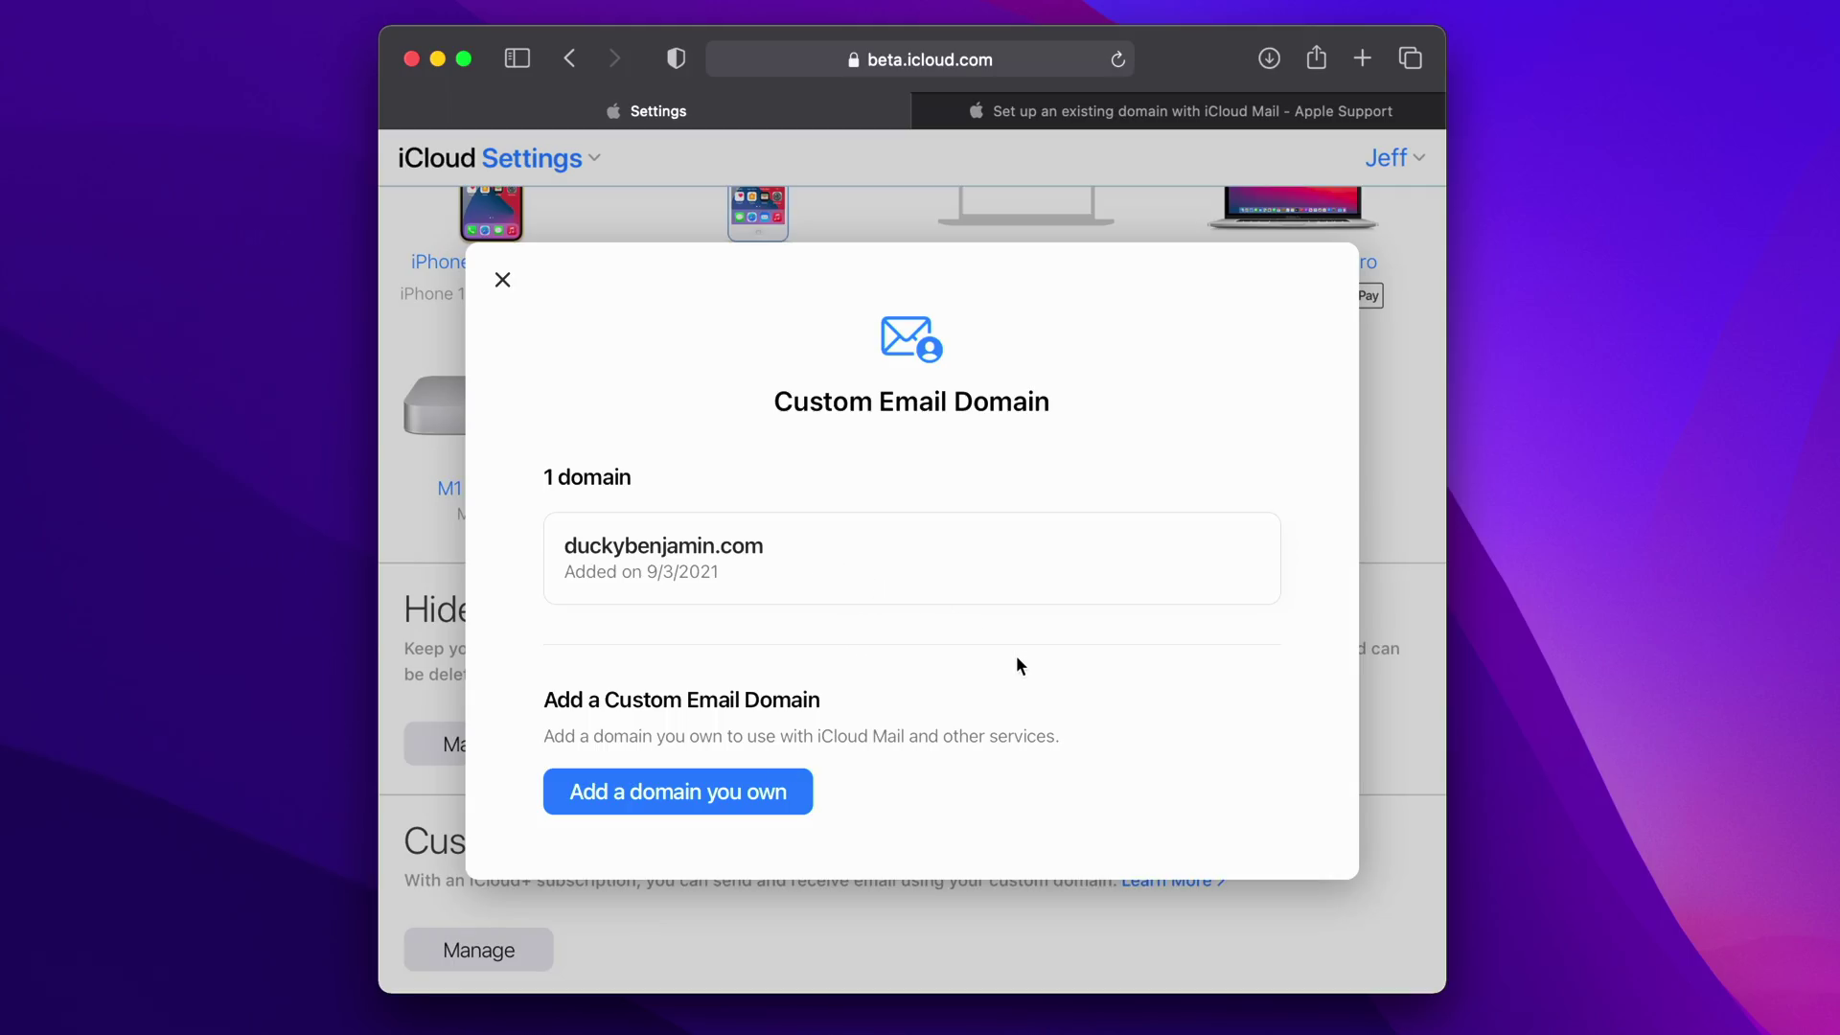
left_click(1007, 582)
scroll(1009, 581, "down", 5)
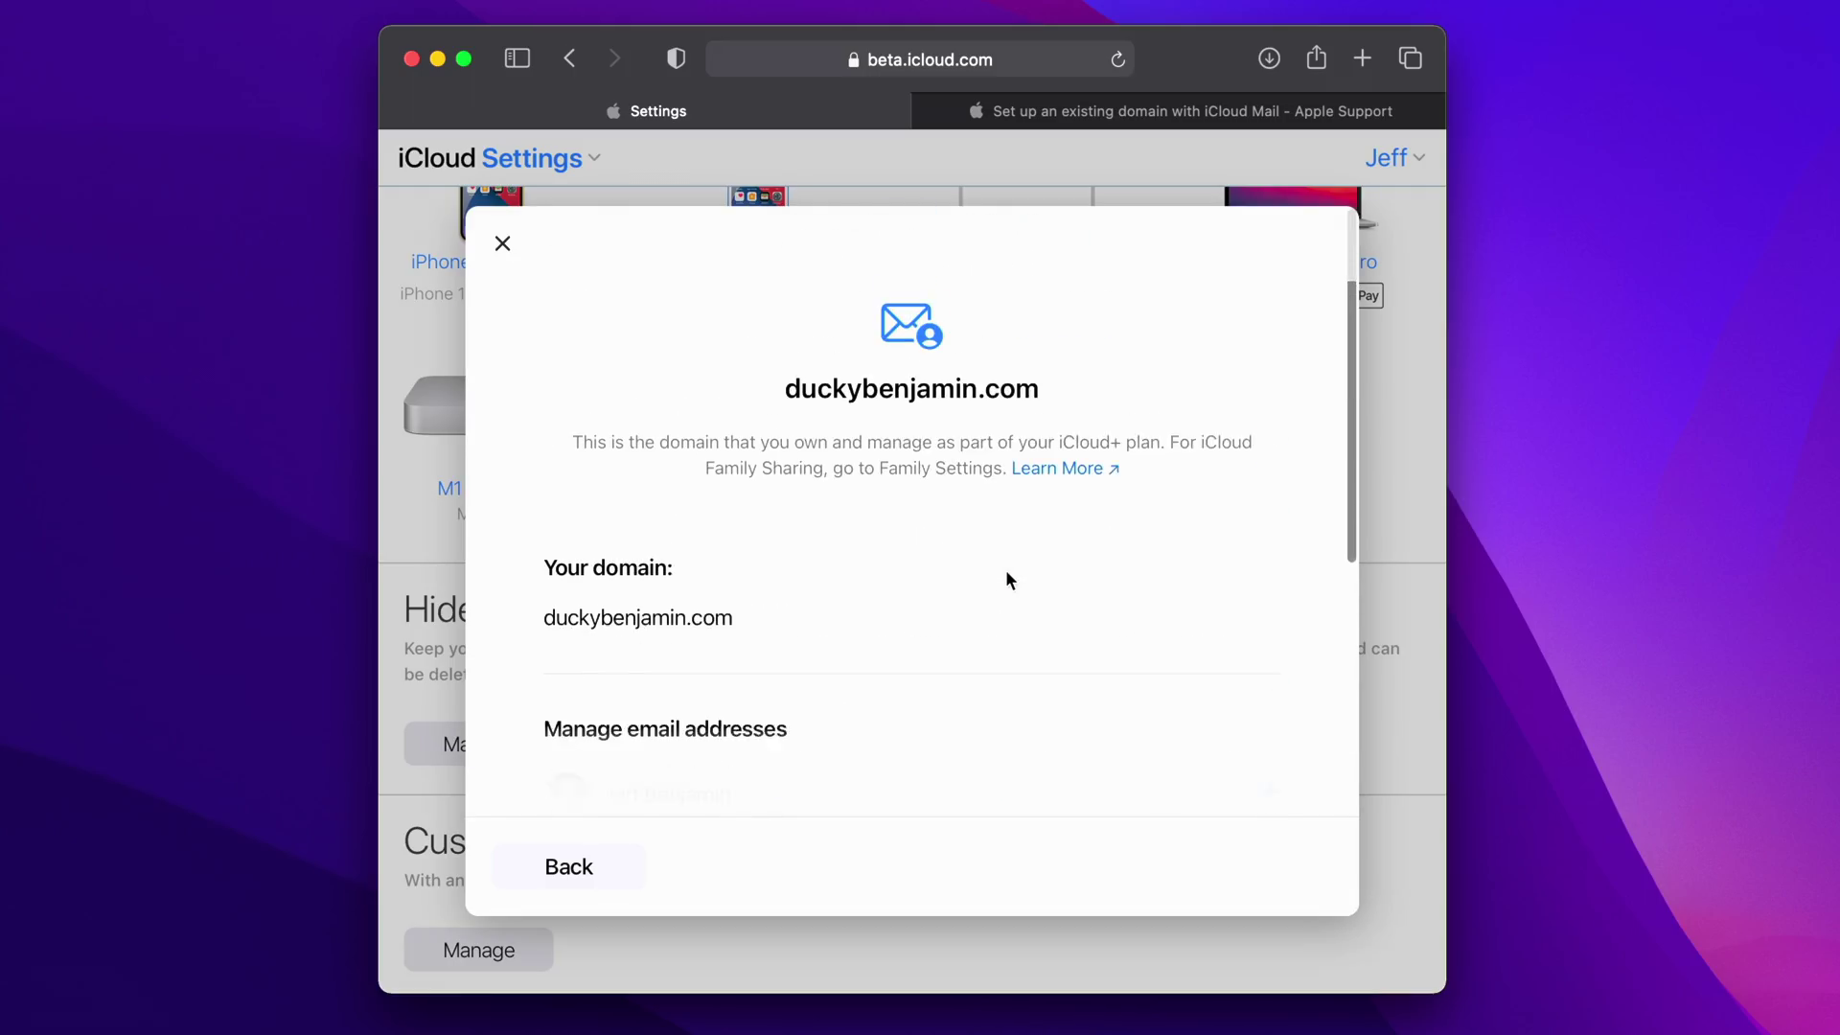
left_click(503, 245)
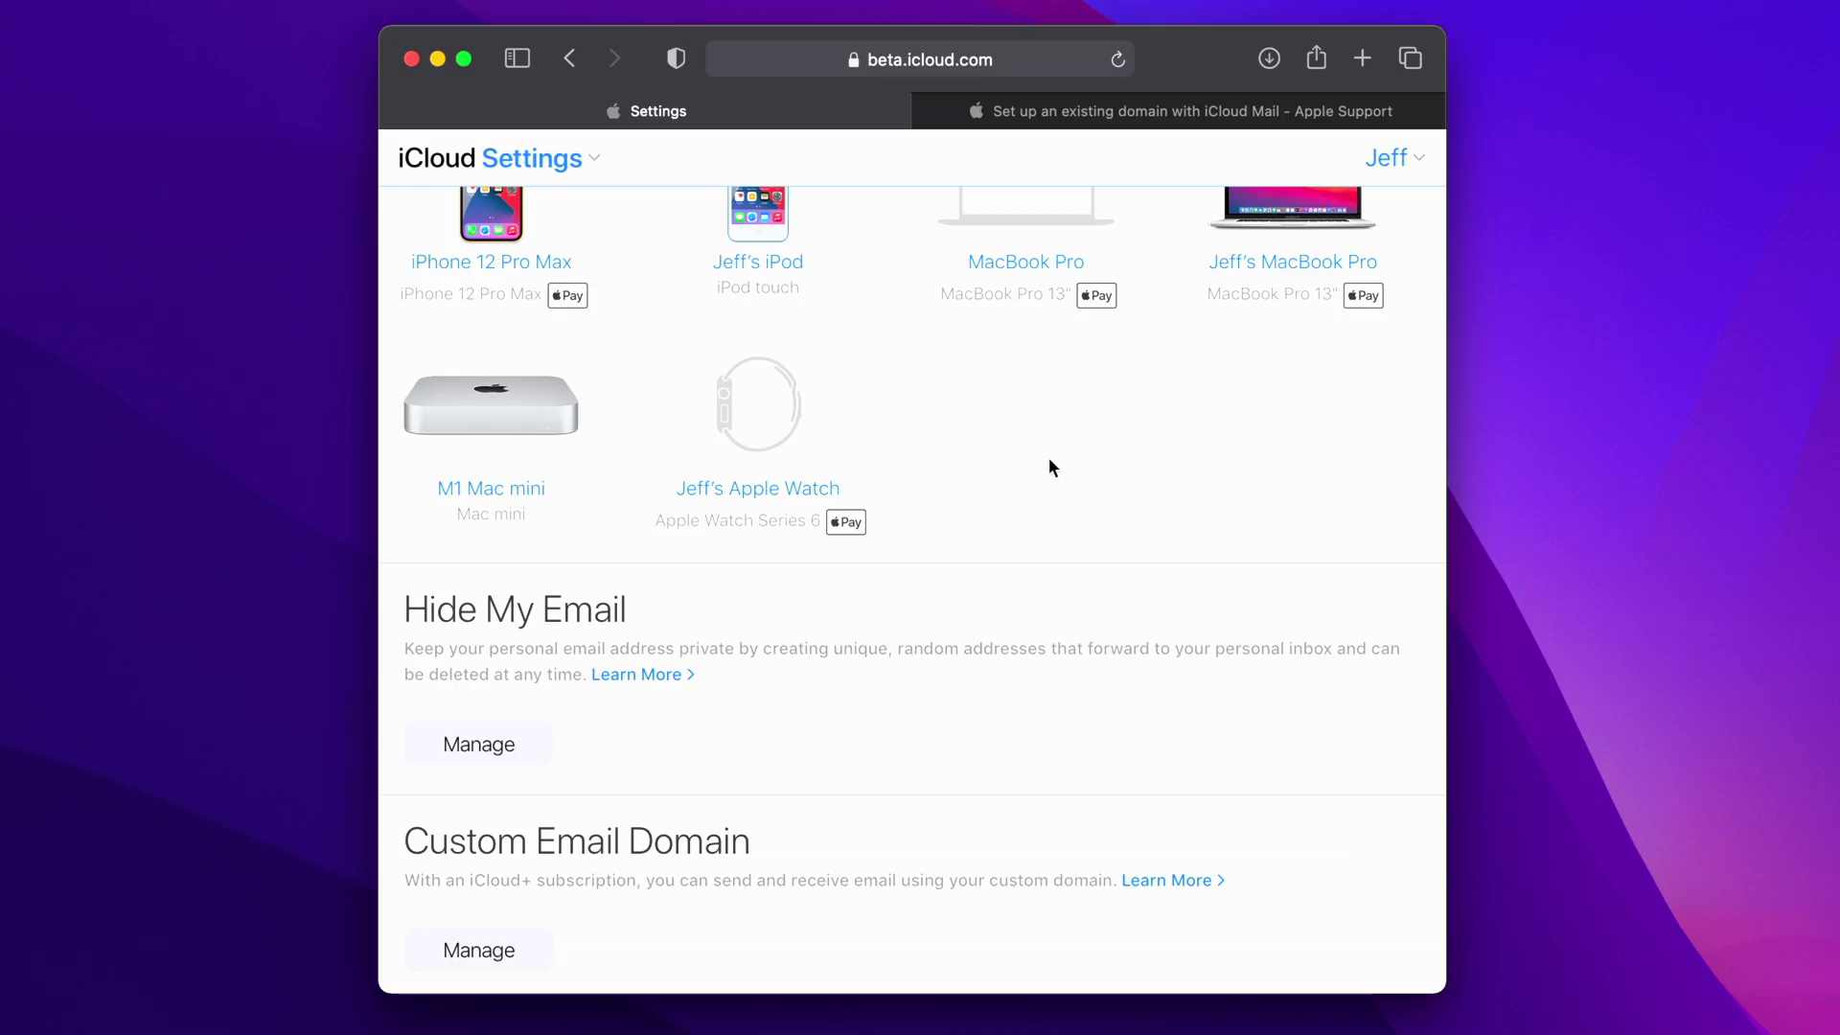
- Scroll back to the top of the iCloud Settings page
scroll(1049, 459, "up", 10)
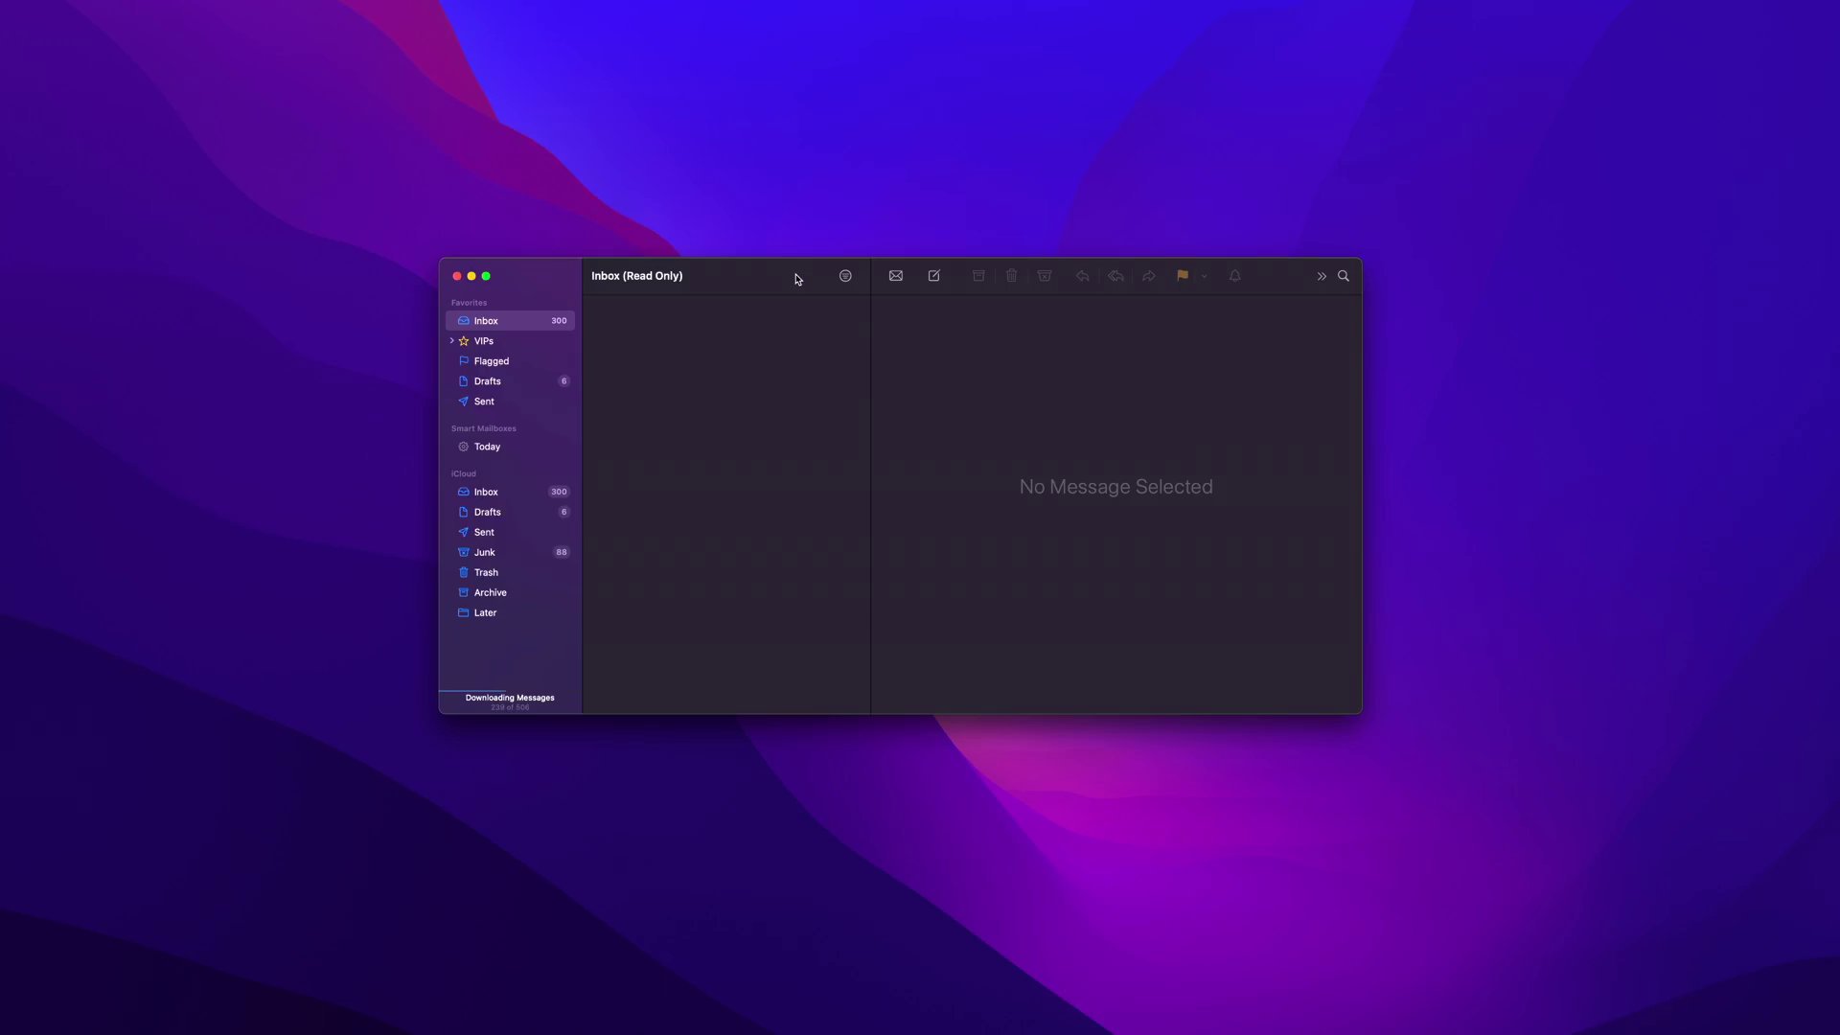
- Start a new Apple Mail message sent from the duckybenjamin.com address
left_click(933, 276)
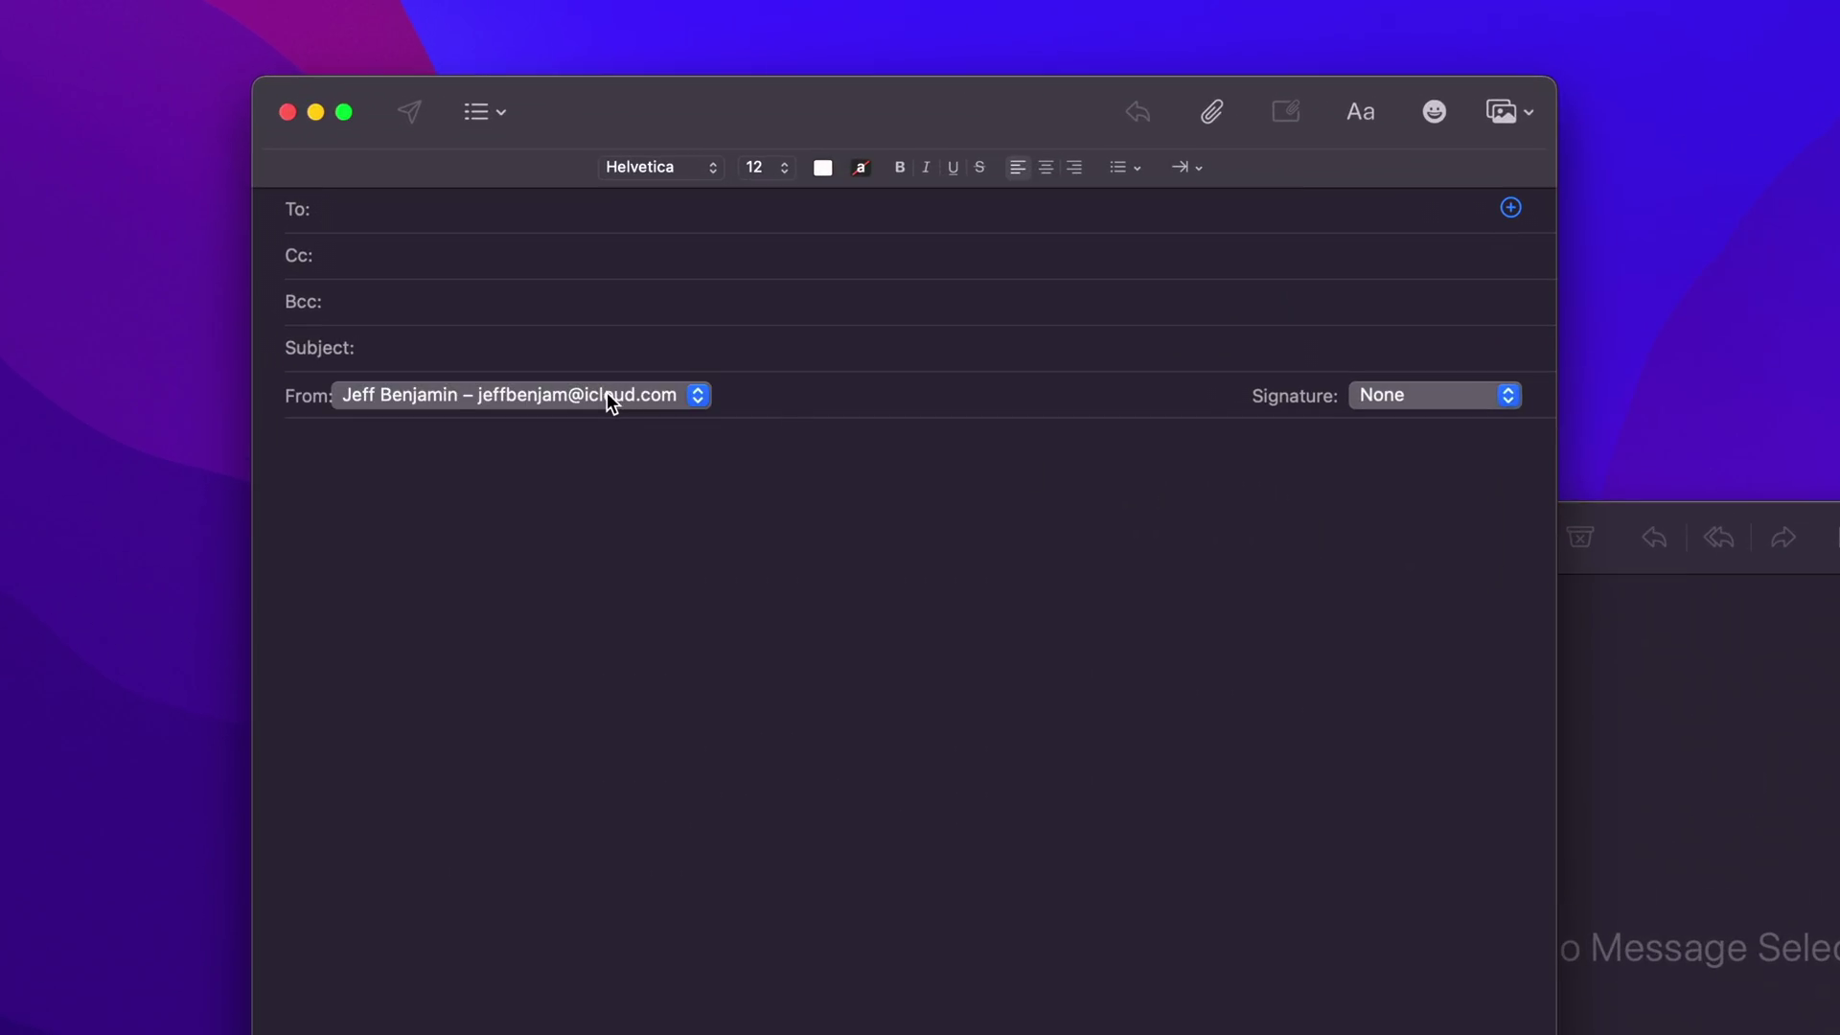
left_click(609, 397)
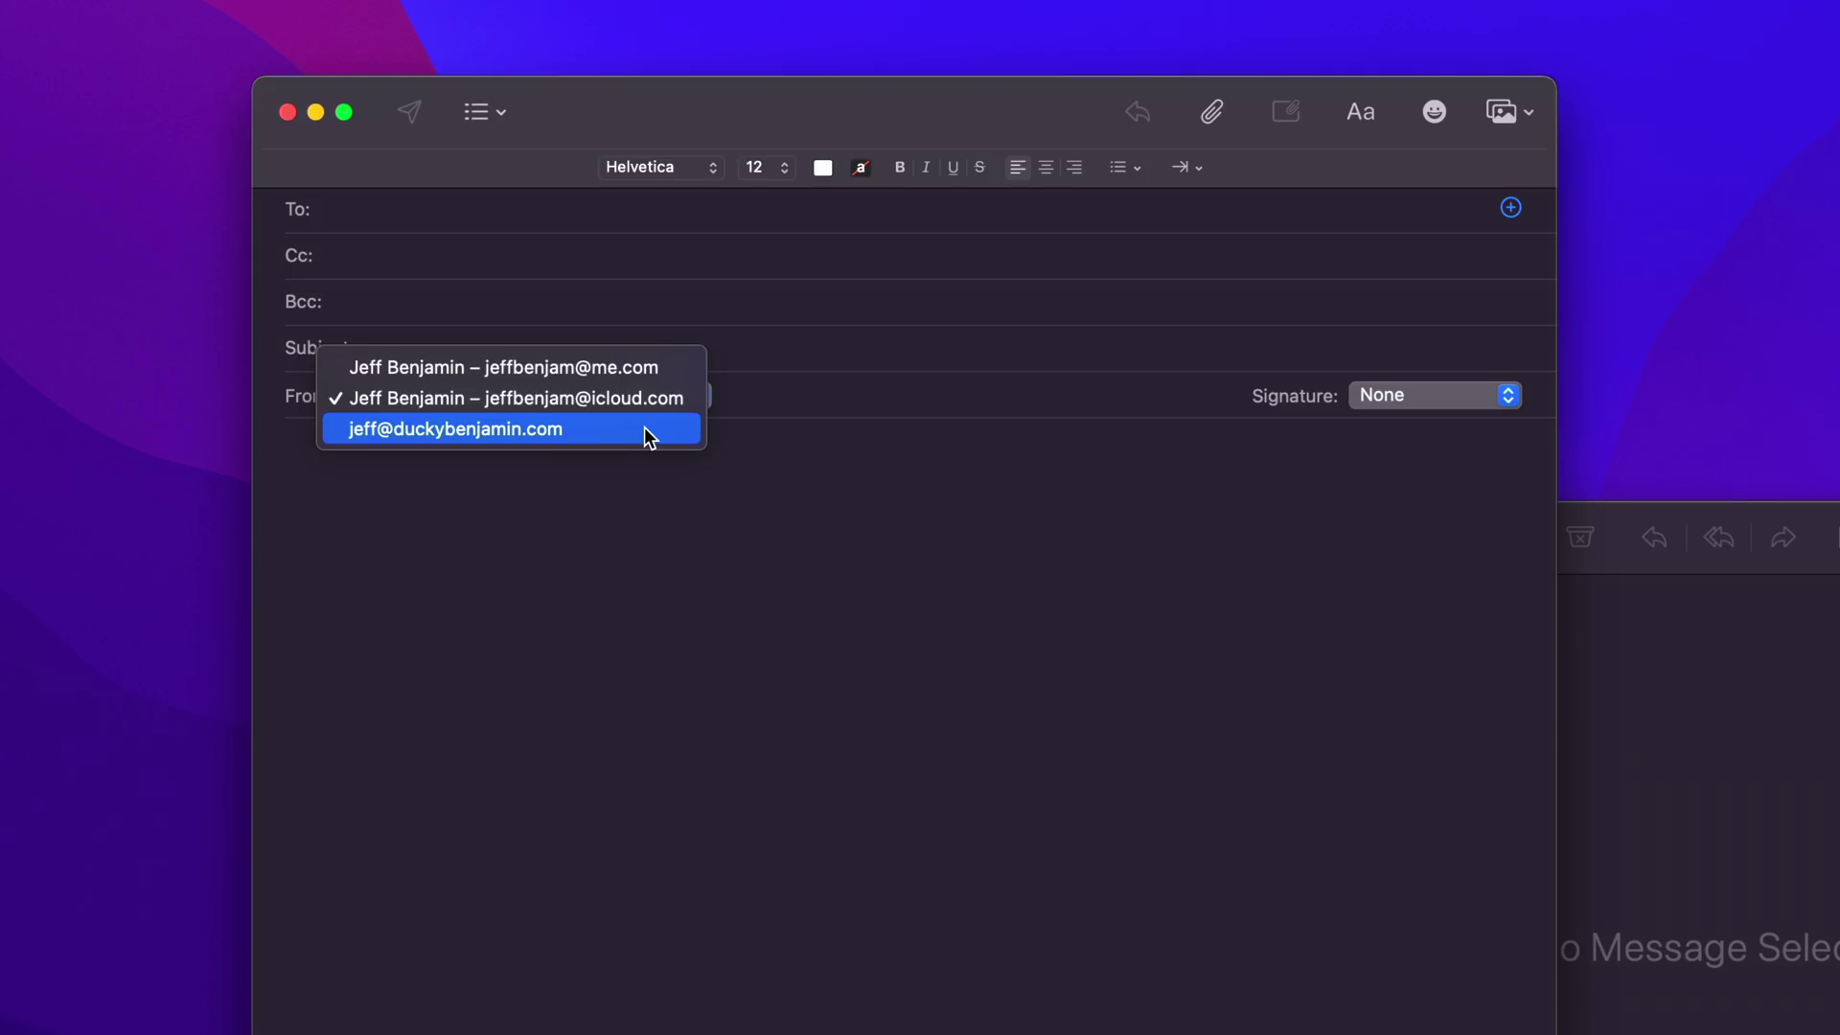
left_click(640, 429)
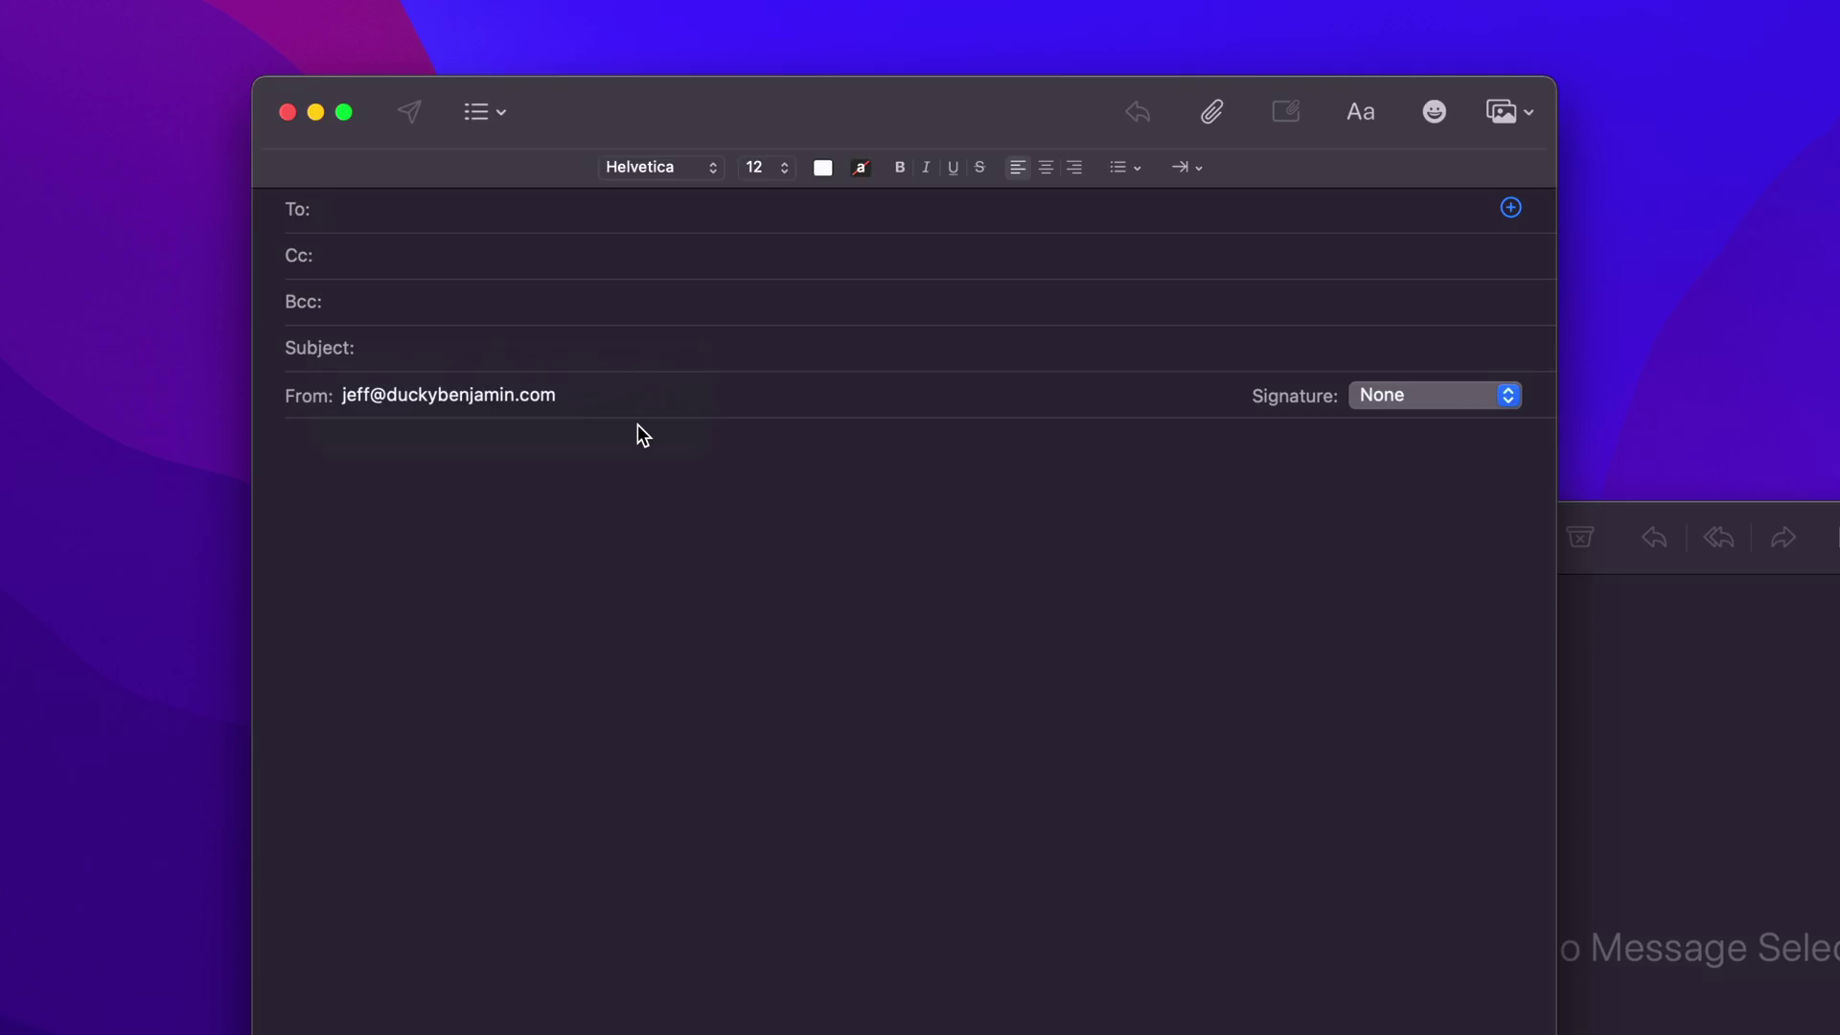
- Send it to your own contact with subject 'This is a test from my new domain!' and body 'Hope this works!!'
type("jeff")
key("Return")
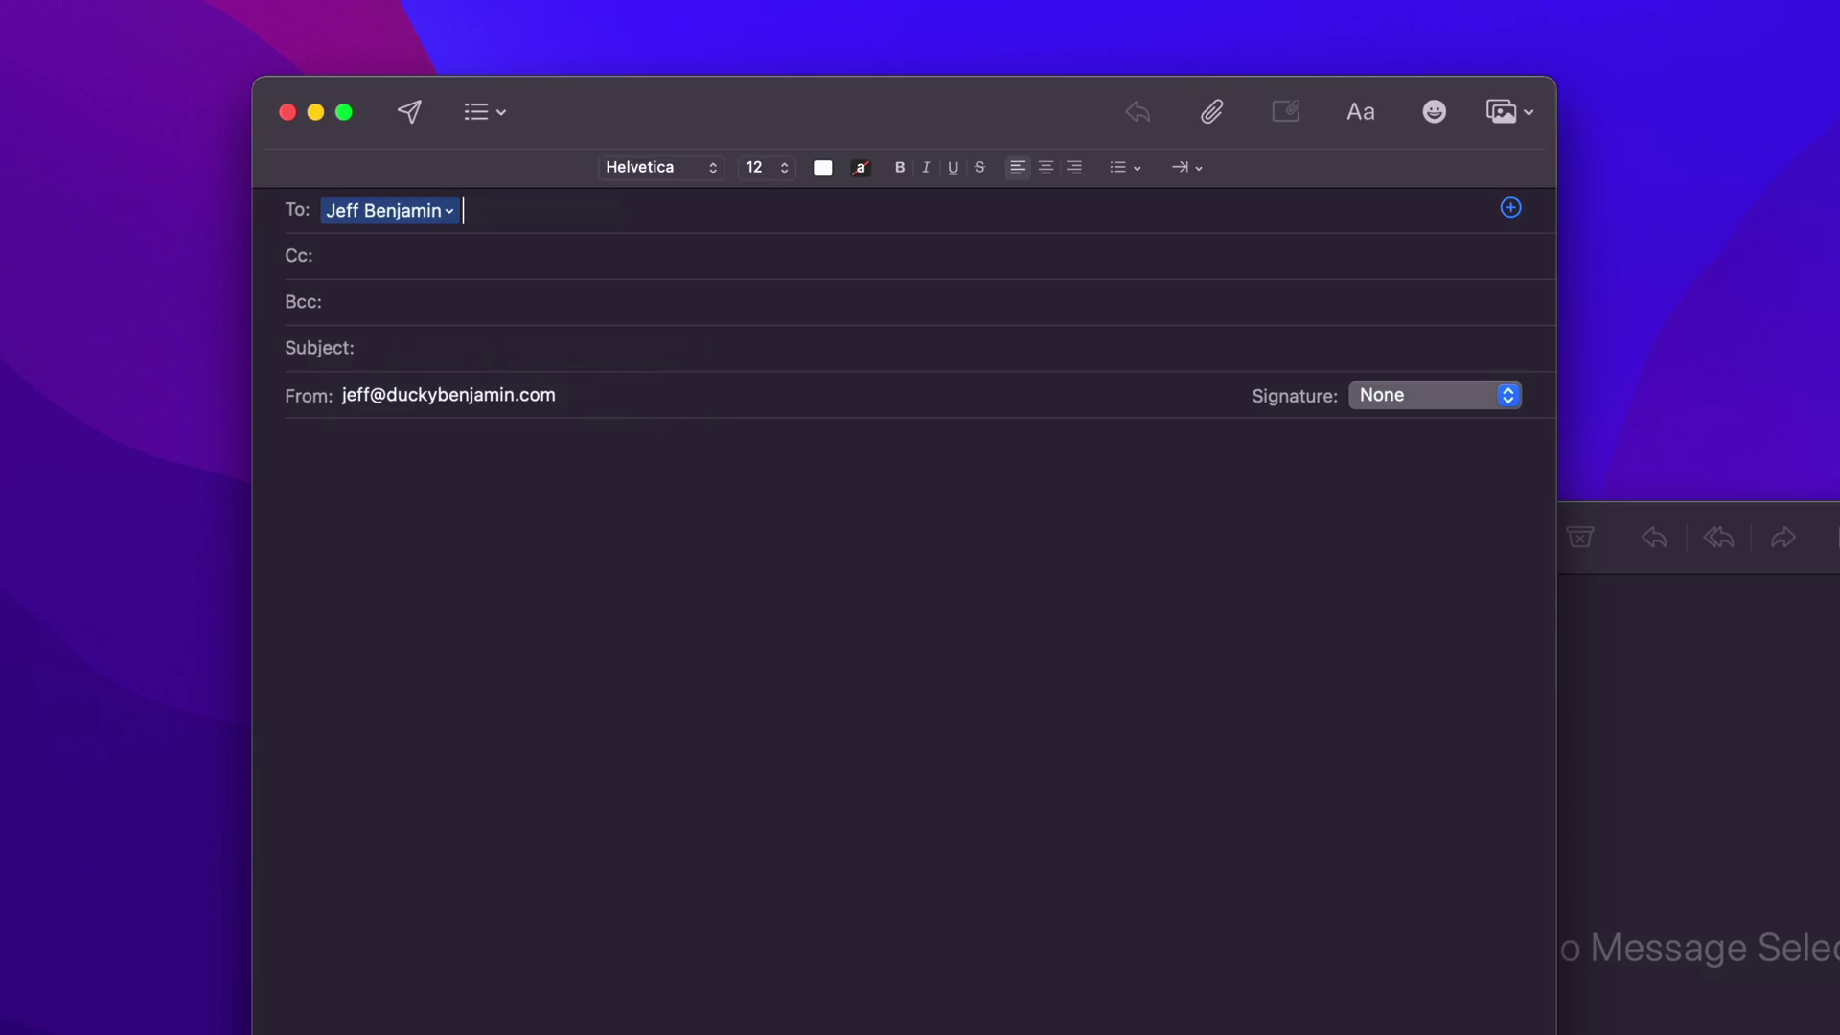
left_click(534, 340)
type("This is a test from my new domain!")
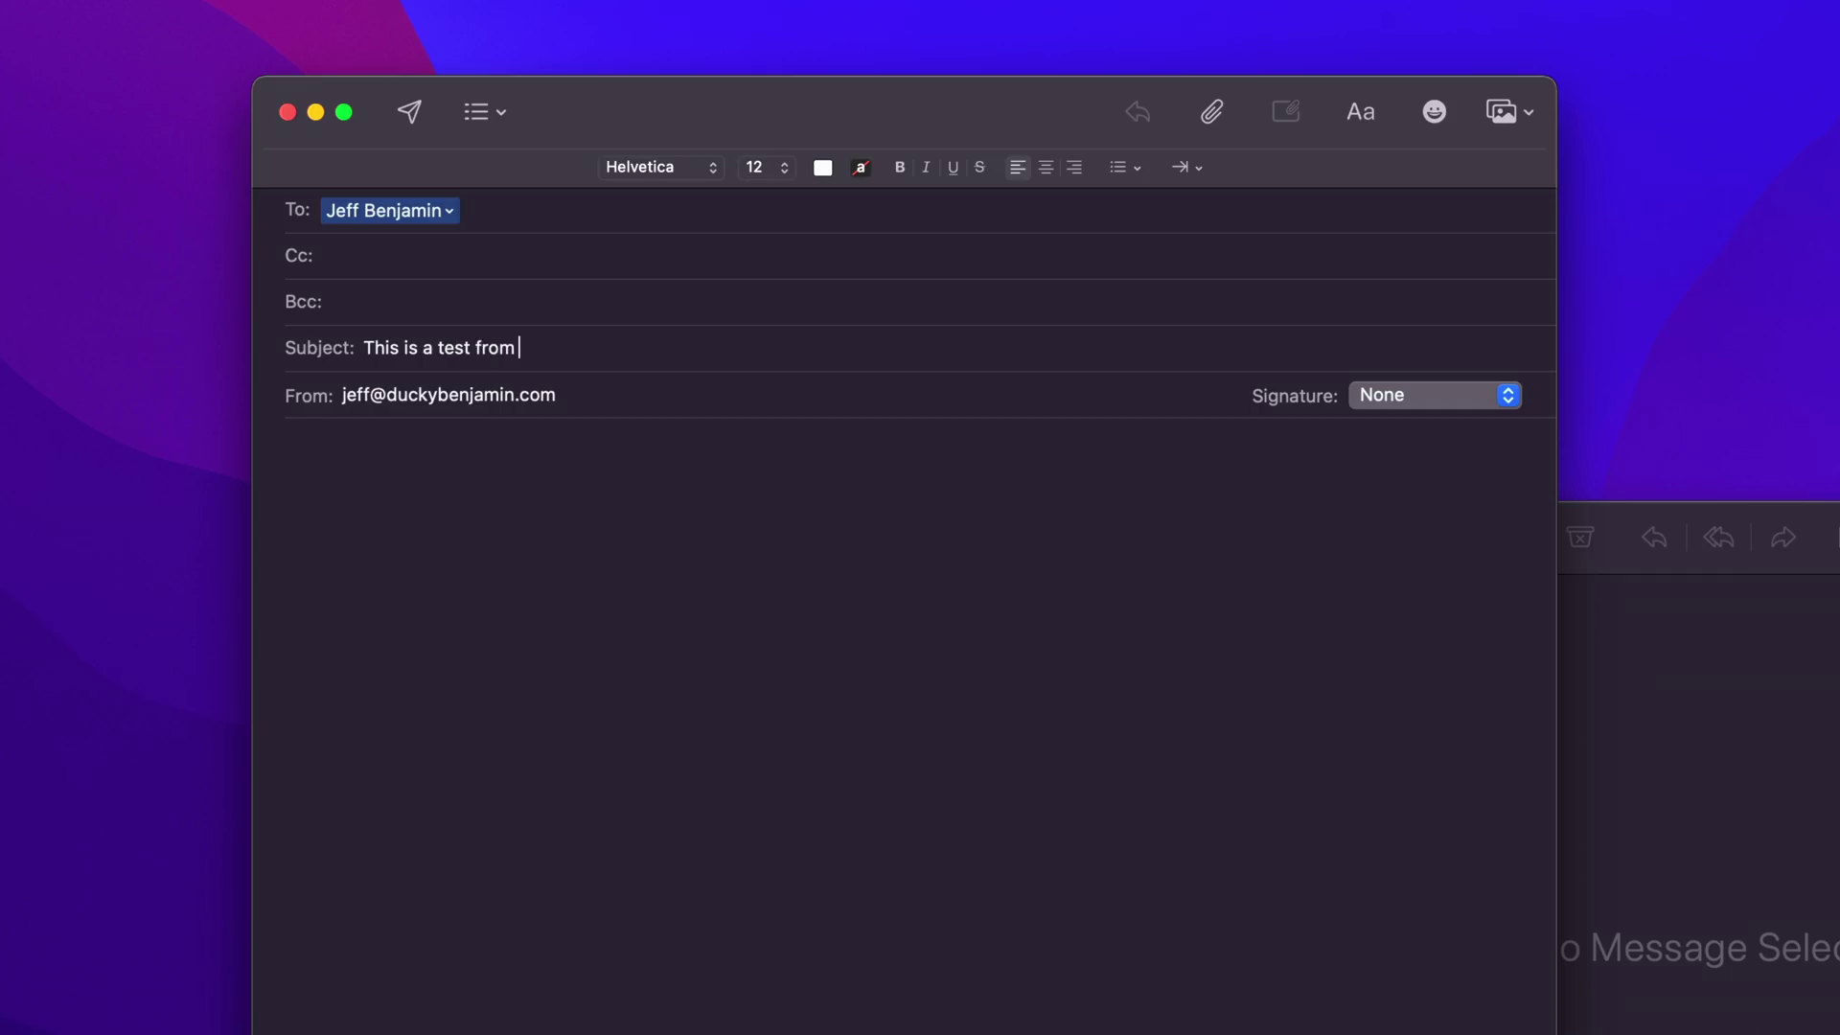
key("Tab")
type("Hop")
type("e this works!!")
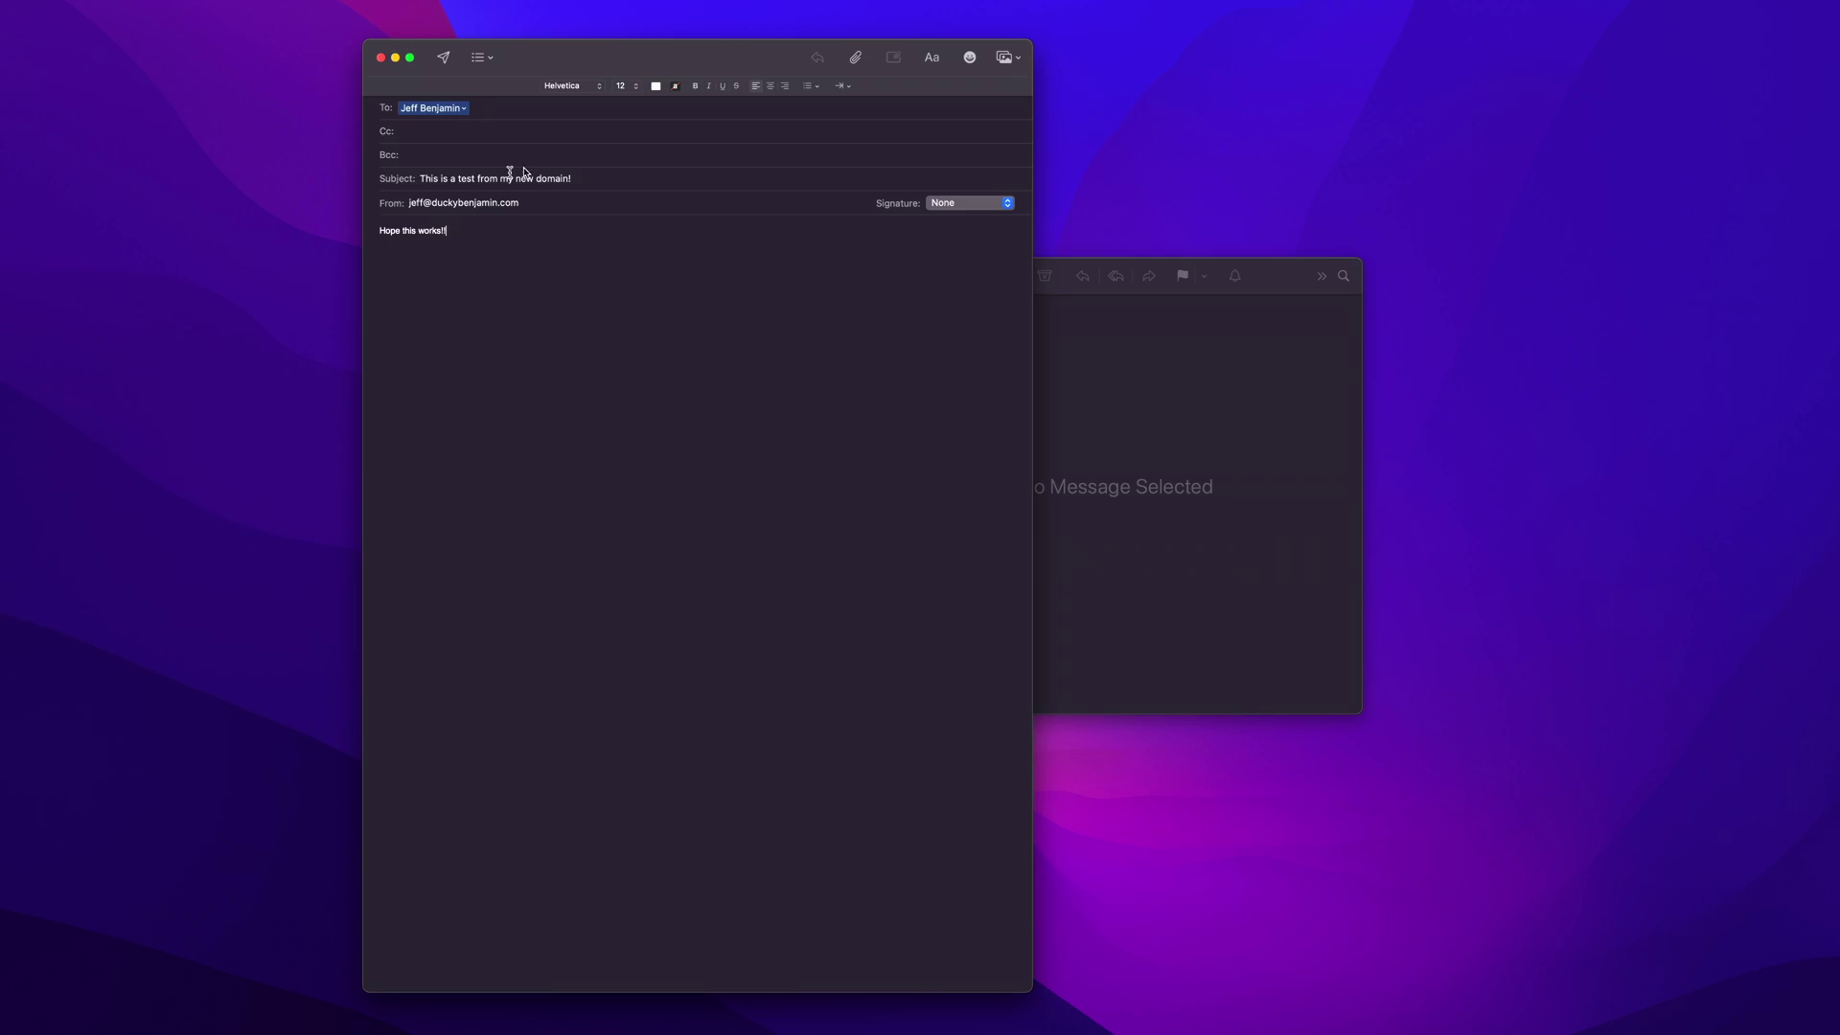
left_click(441, 59)
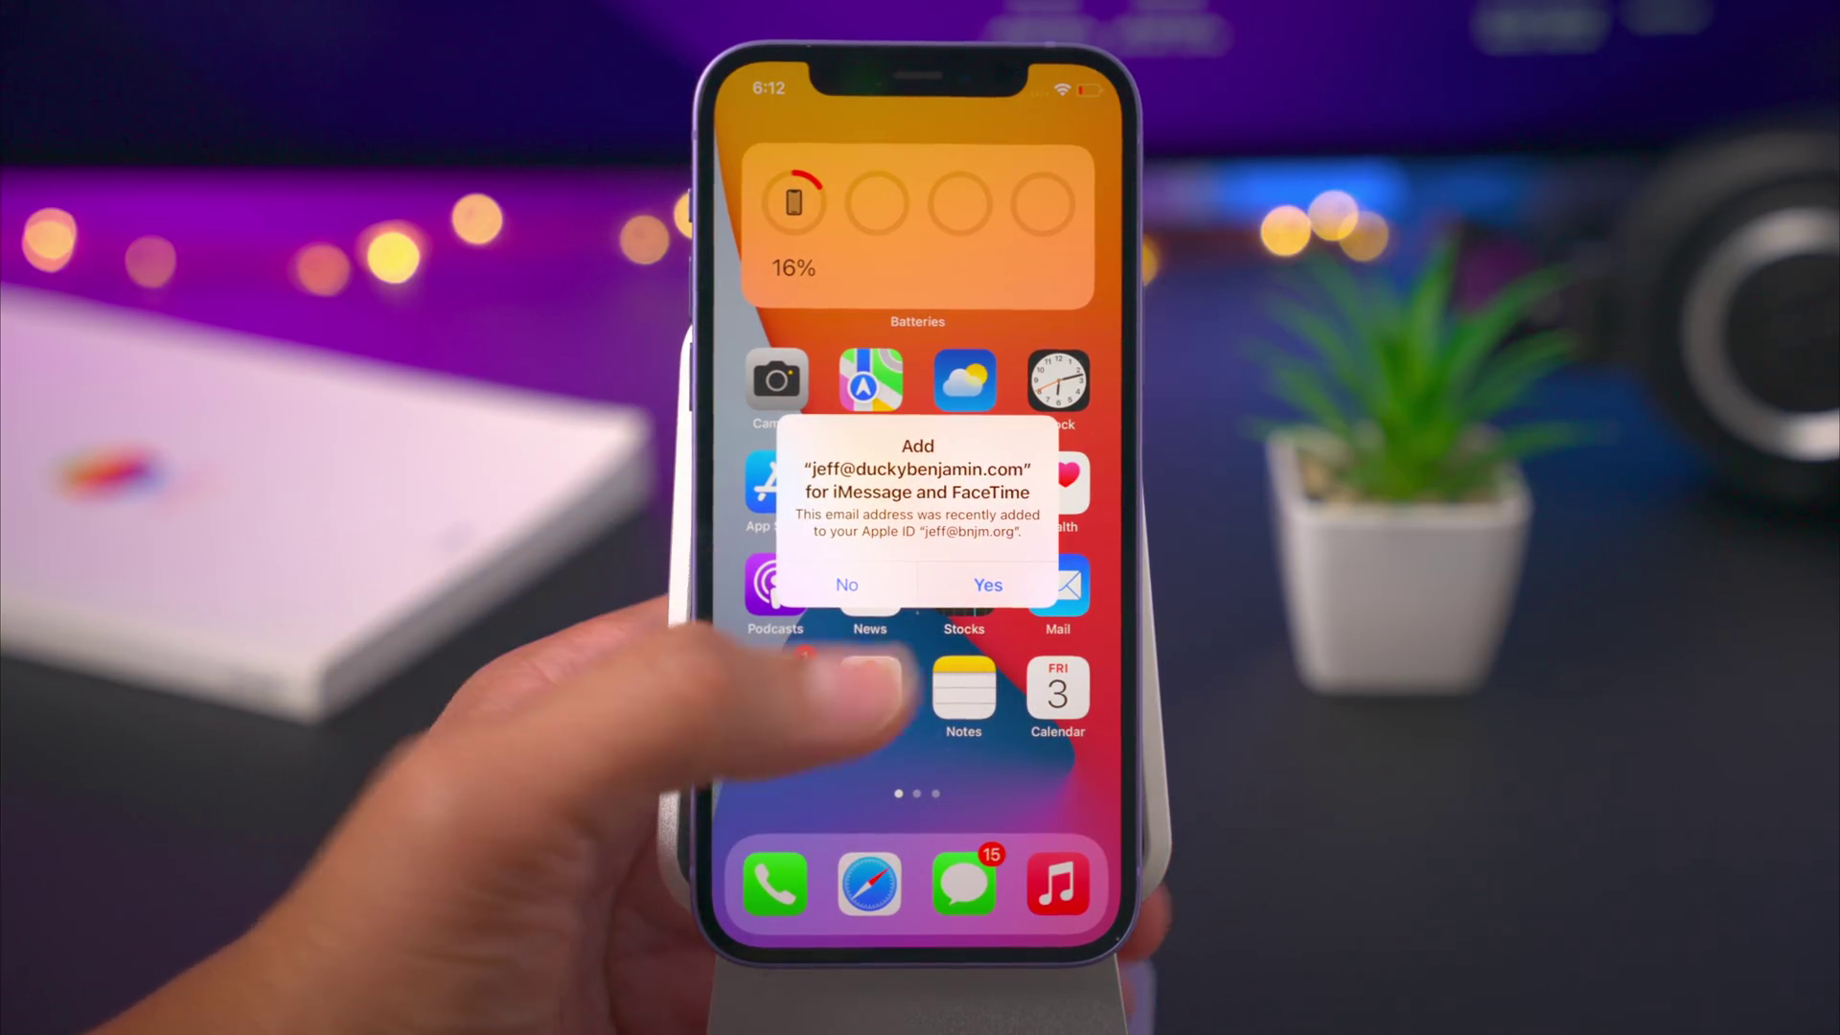
- Dismiss the alert, confirm iCloud Mail is on under Apple ID > iCloud, then return to Mail
left_click(988, 586)
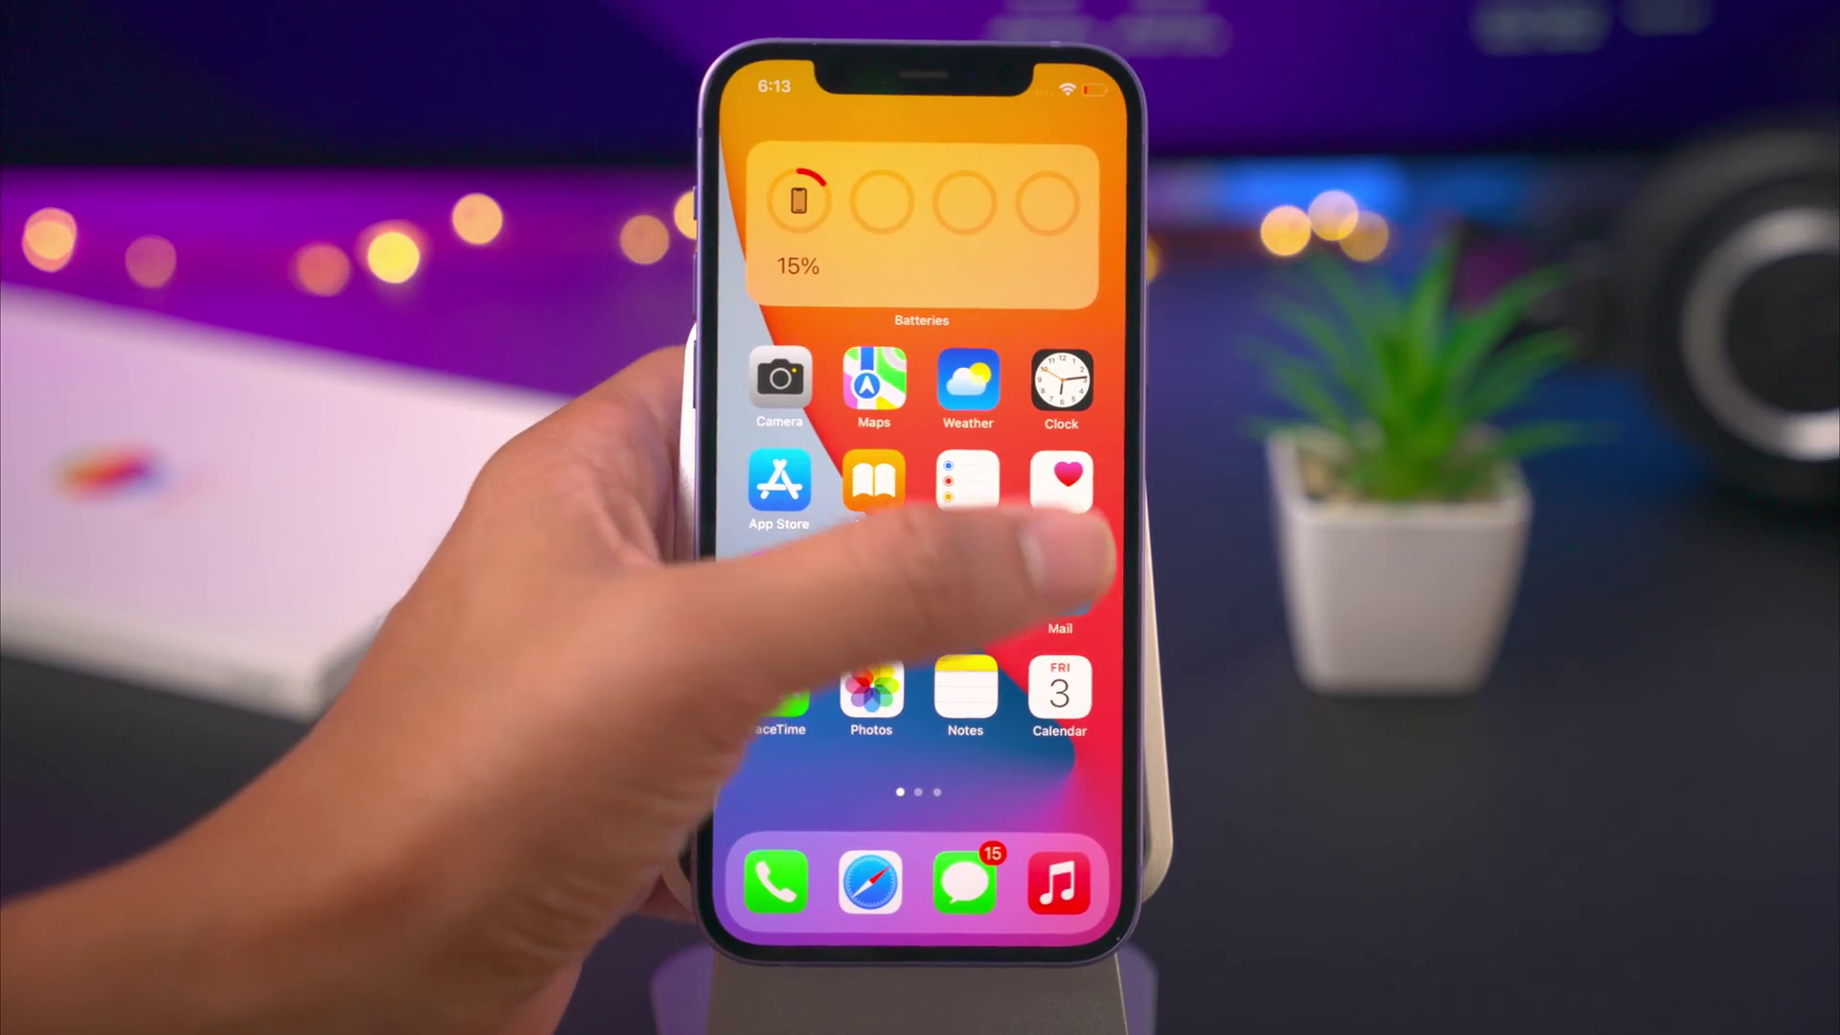
left_click(1060, 579)
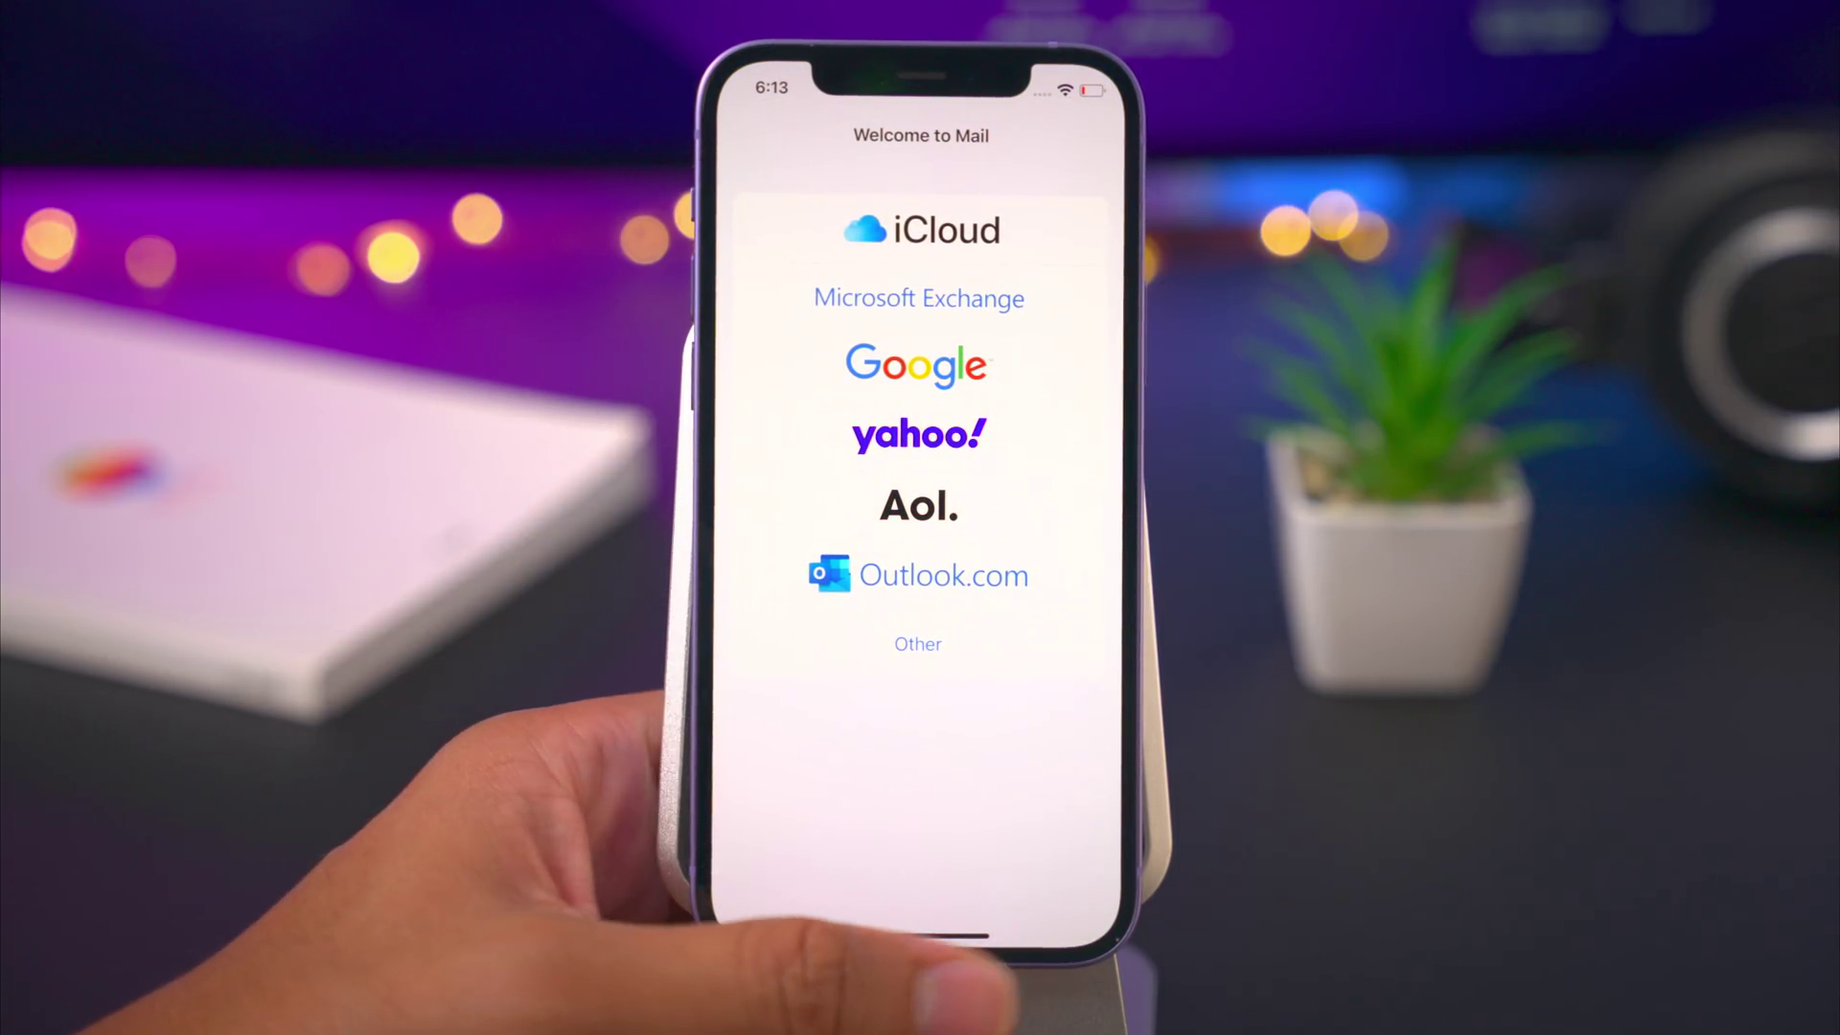
left_click_drag(843, 934, 1064, 934)
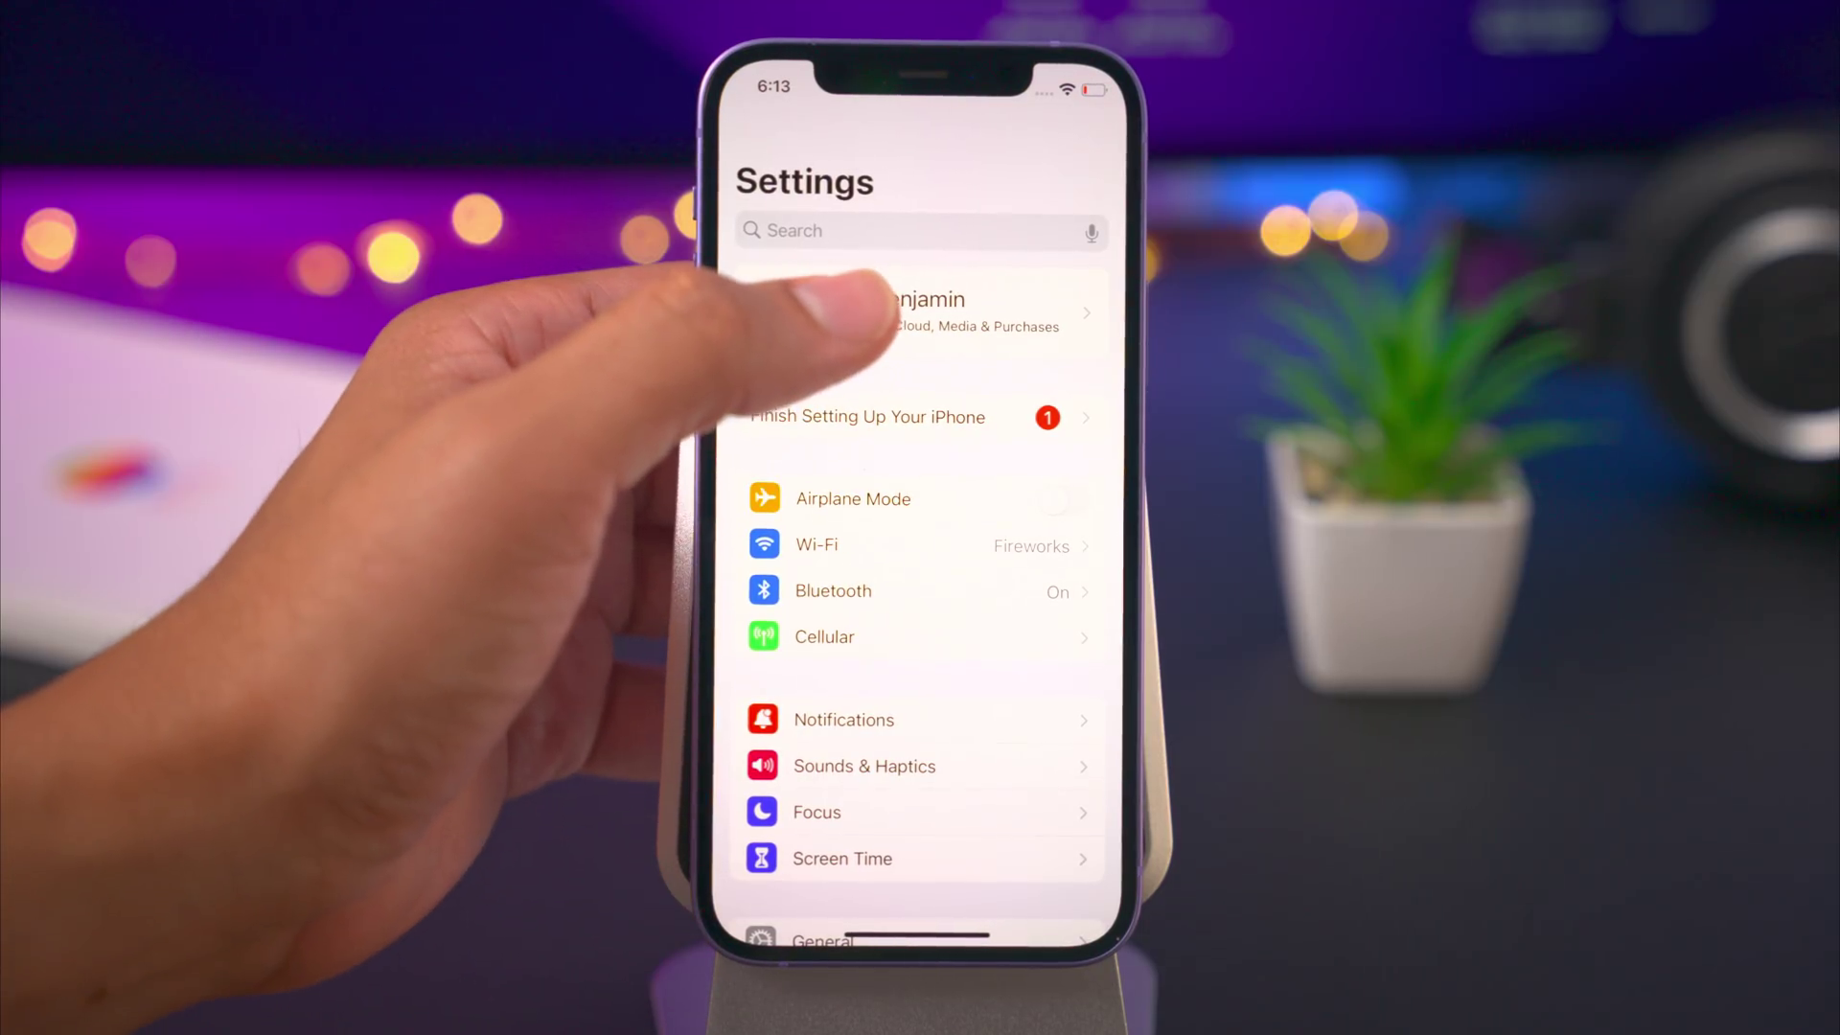
left_click(897, 312)
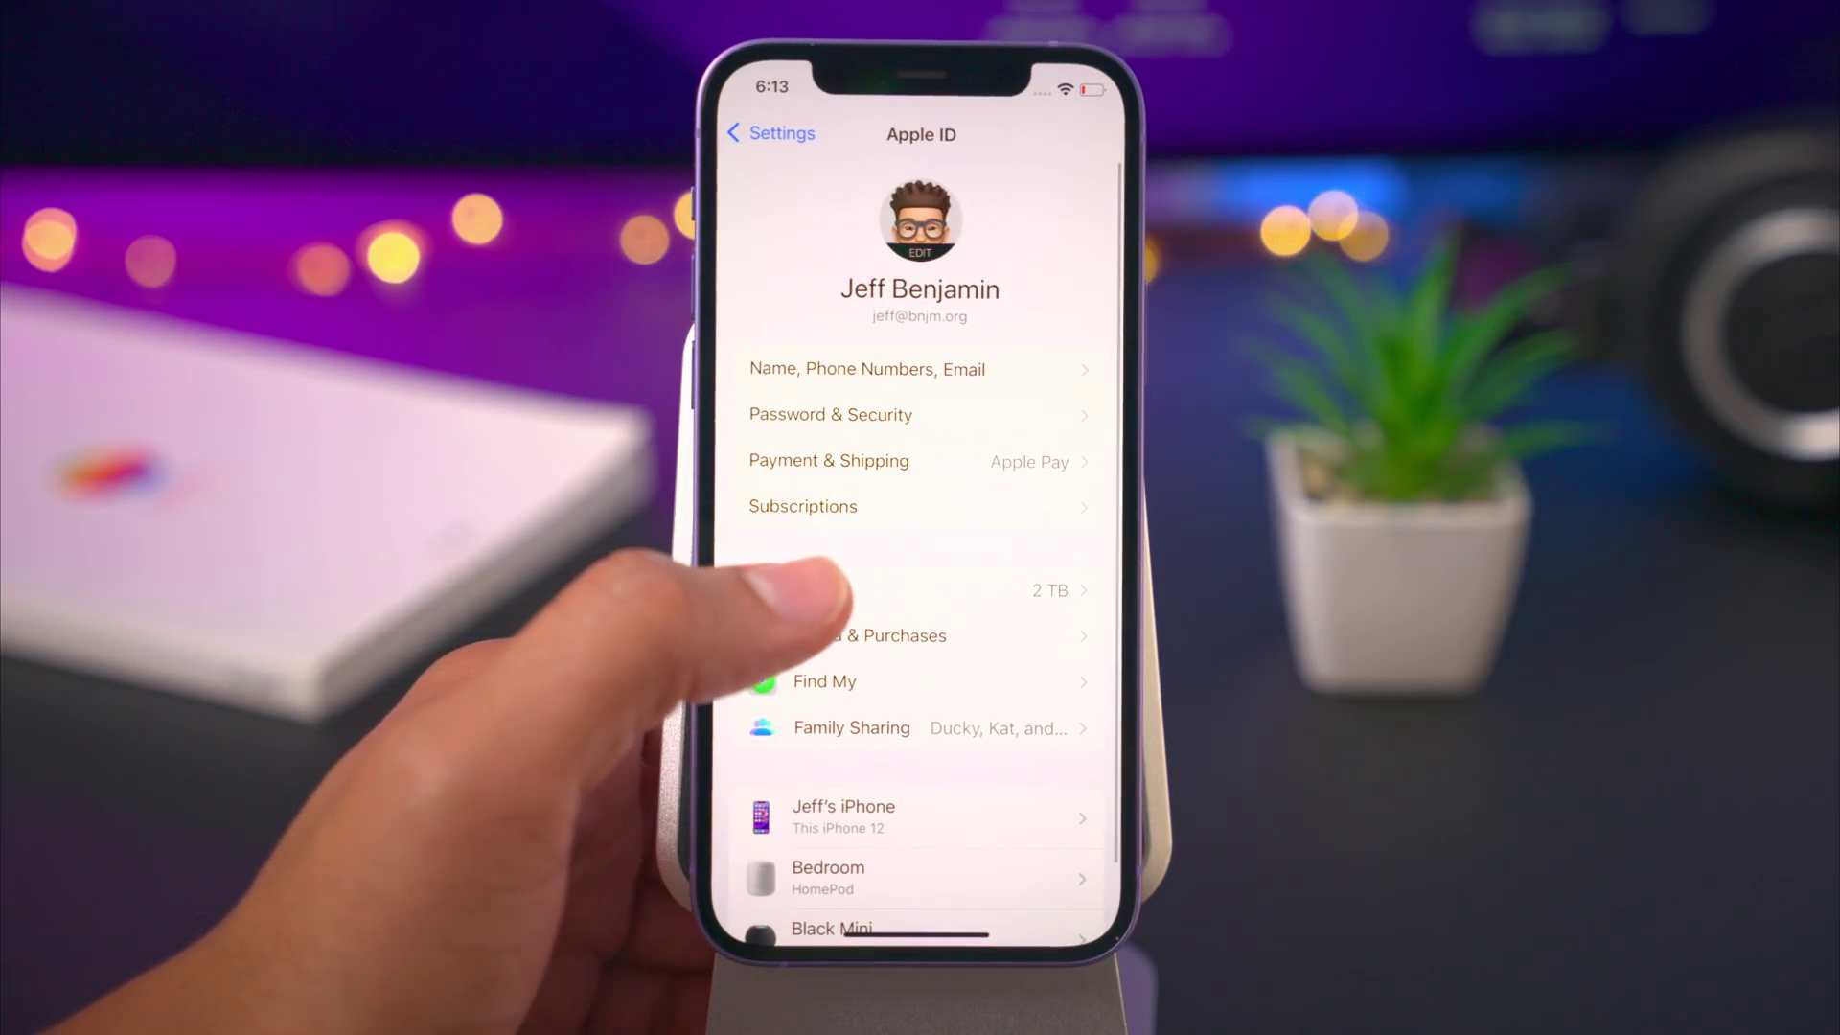
left_click(815, 588)
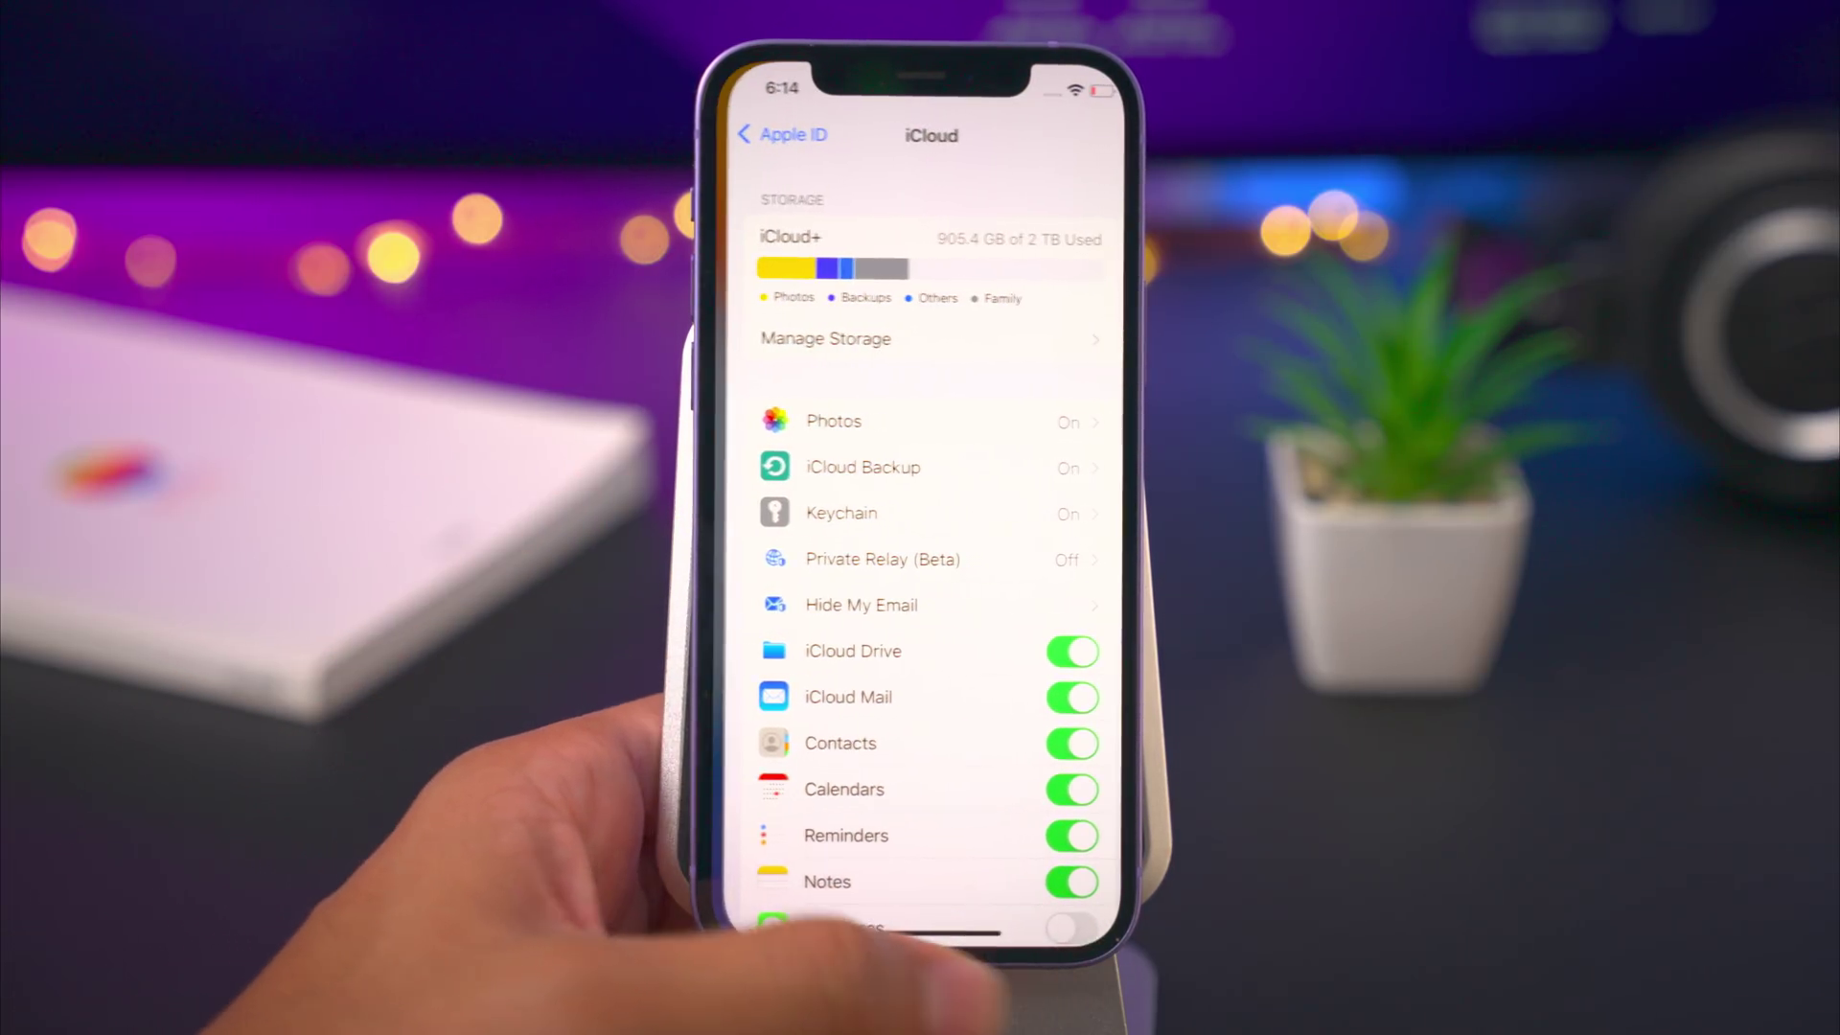
left_click_drag(862, 932, 1054, 931)
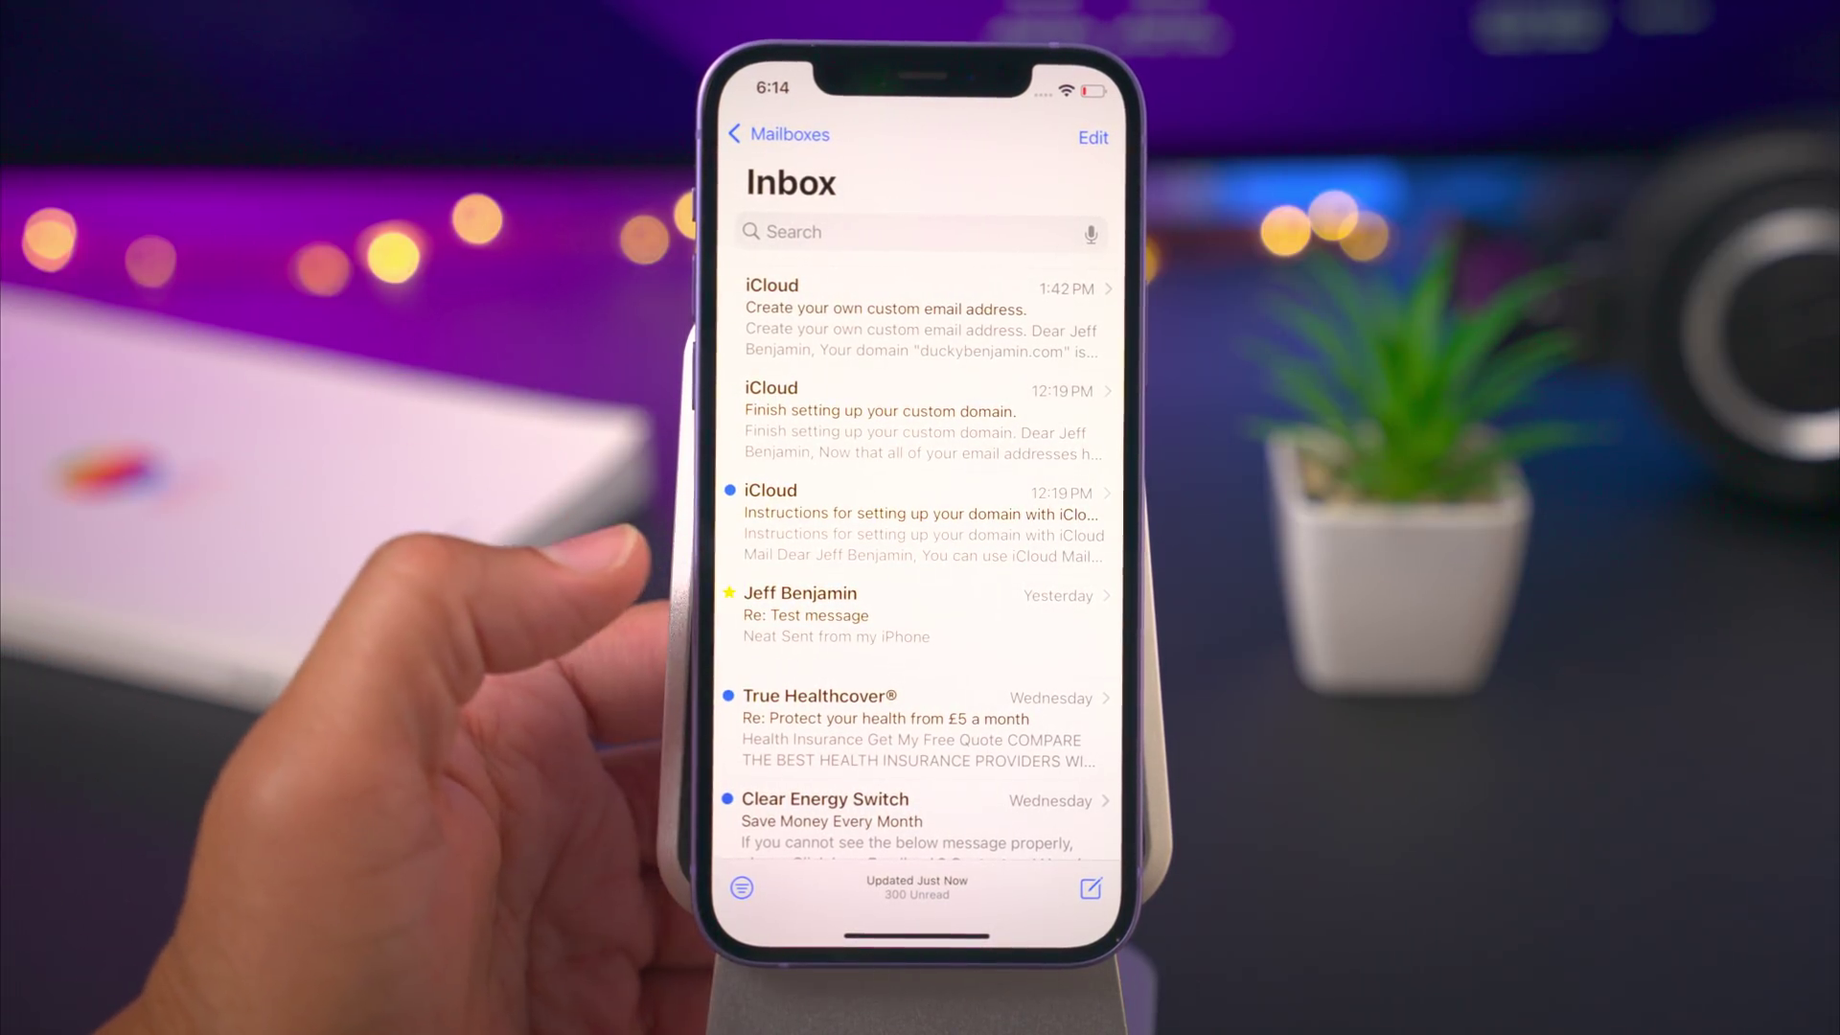
- Read the 'Finish setting up your custom domain' email and go back to the inbox
left_click(828, 414)
scroll(729, 574, "down", 3)
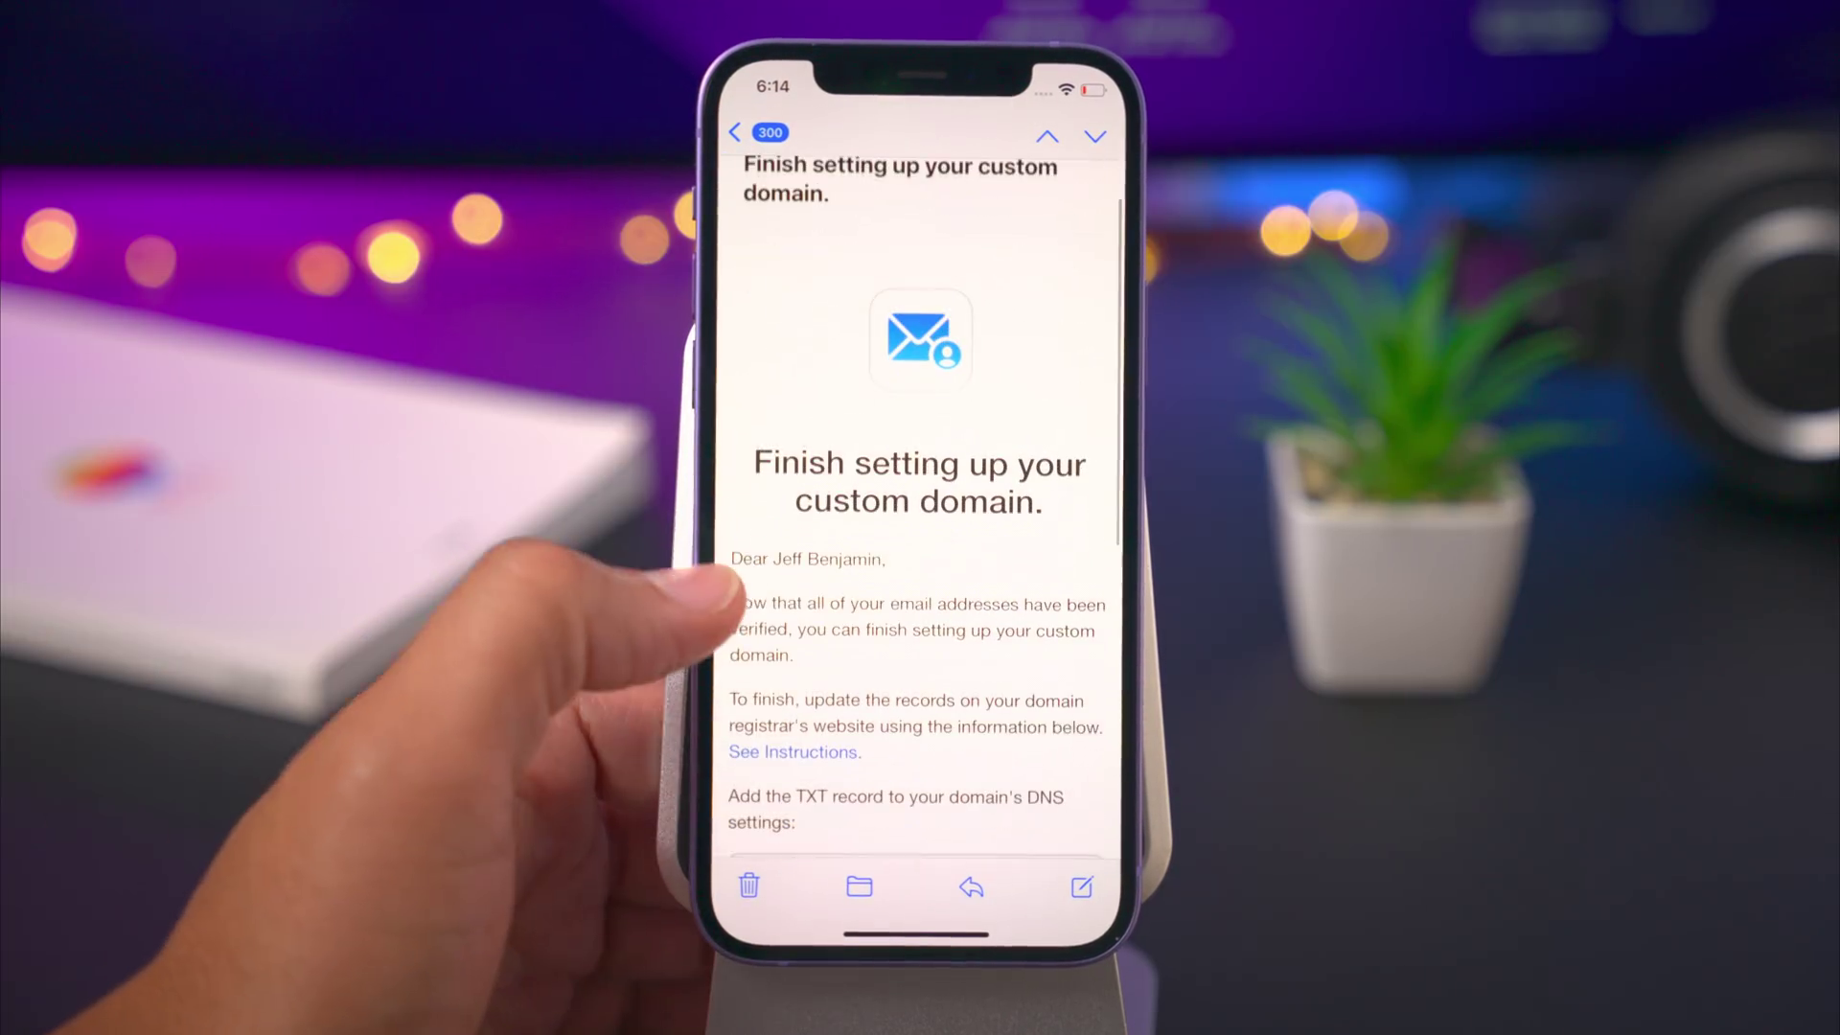
scroll(738, 556, "down", 3)
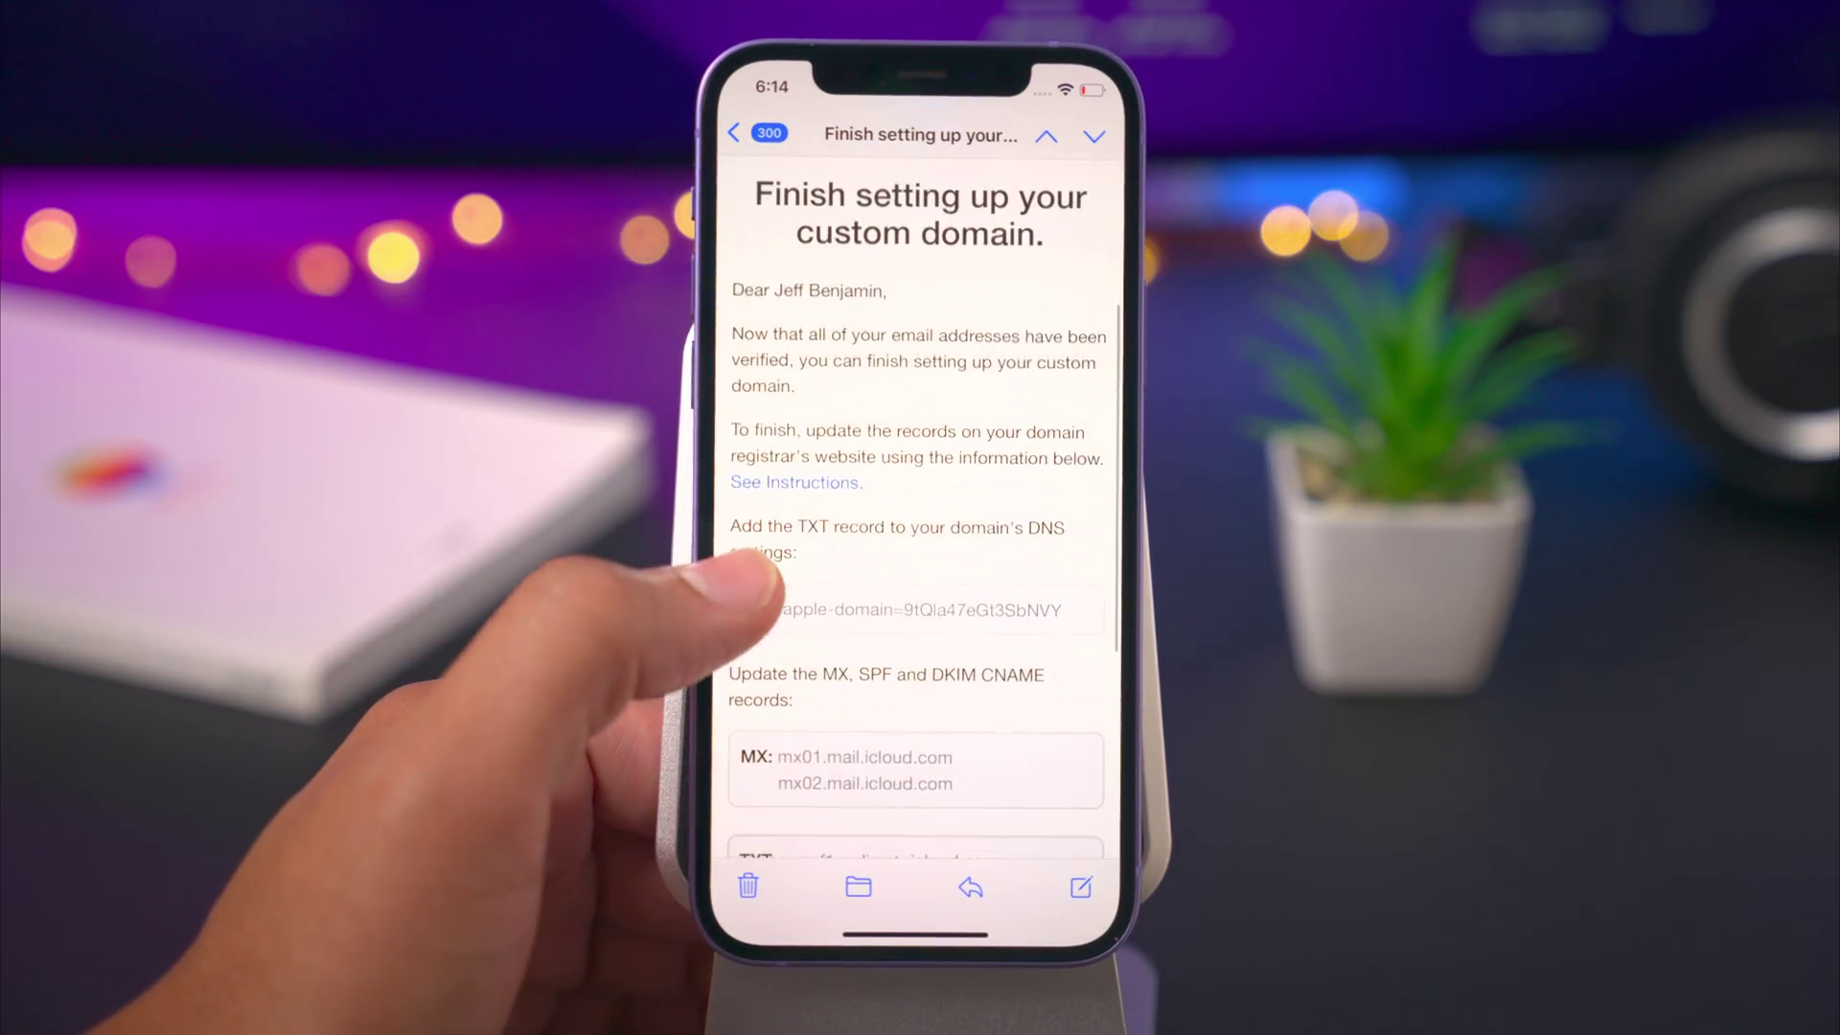
scroll(795, 662, "up", 5)
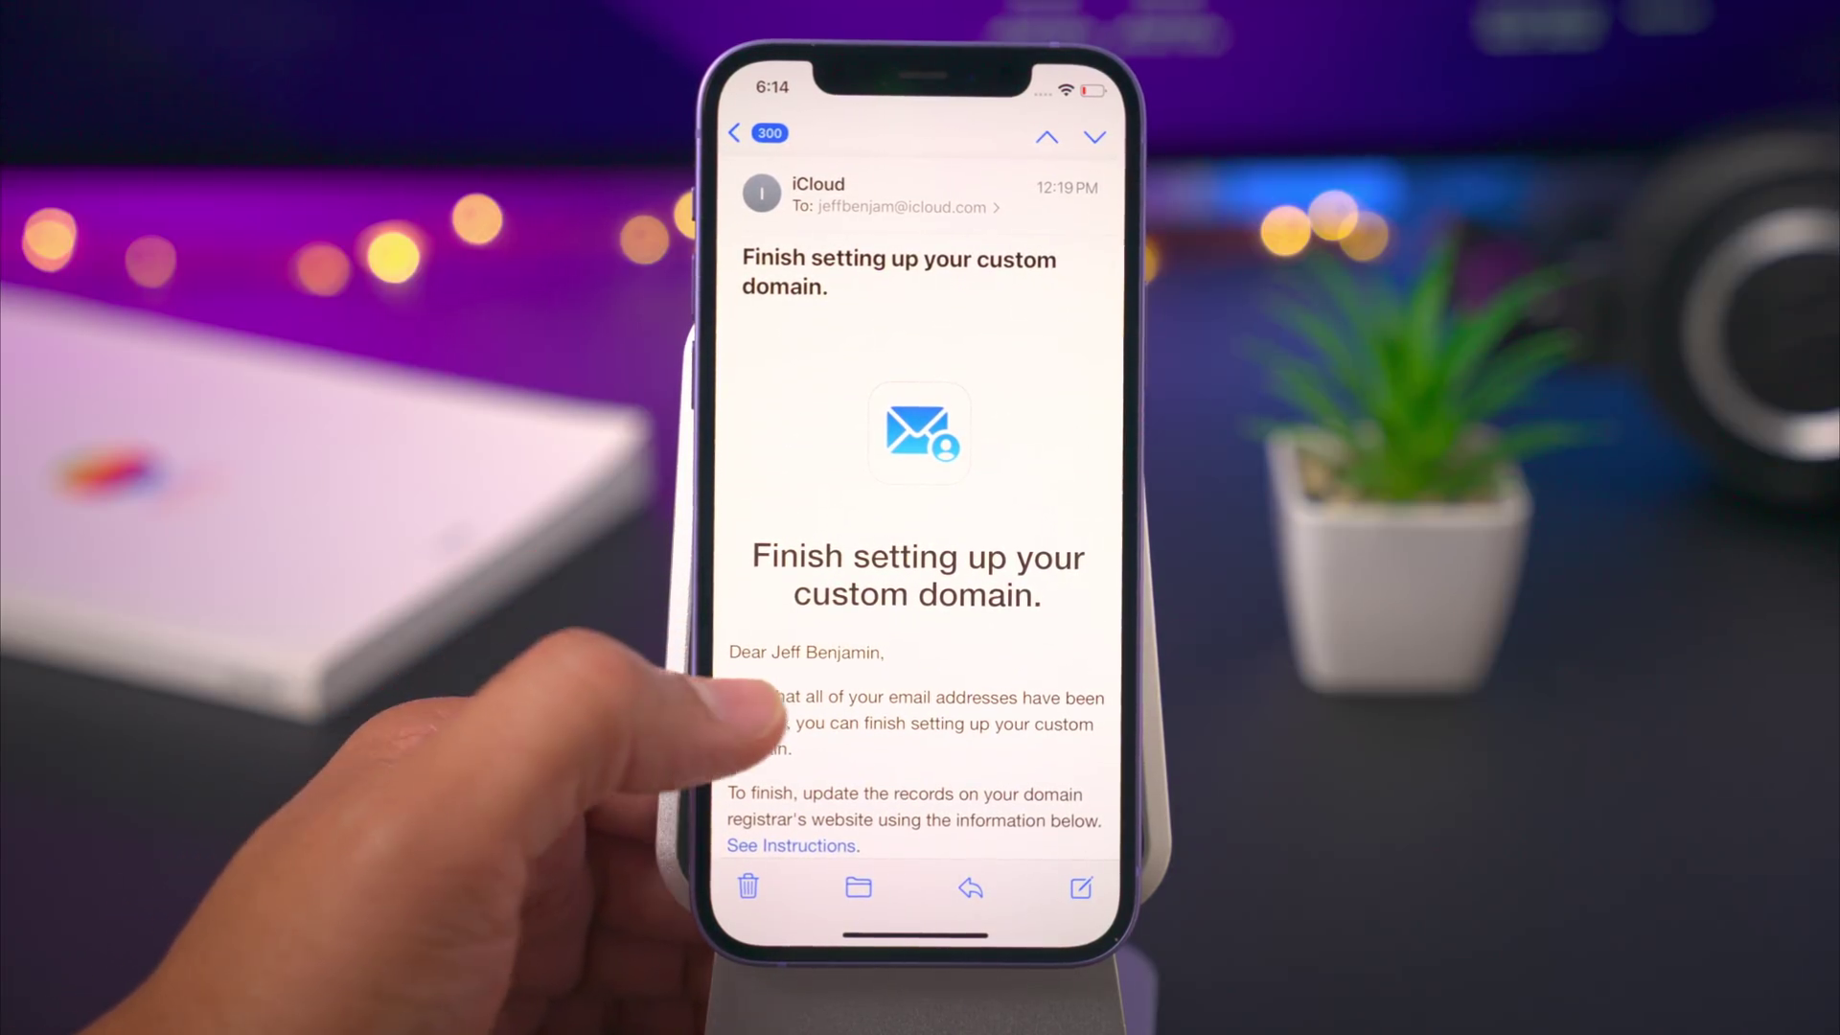
left_click(735, 132)
- Read the 'Create your own custom email address' email, then start a new message
left_click(844, 316)
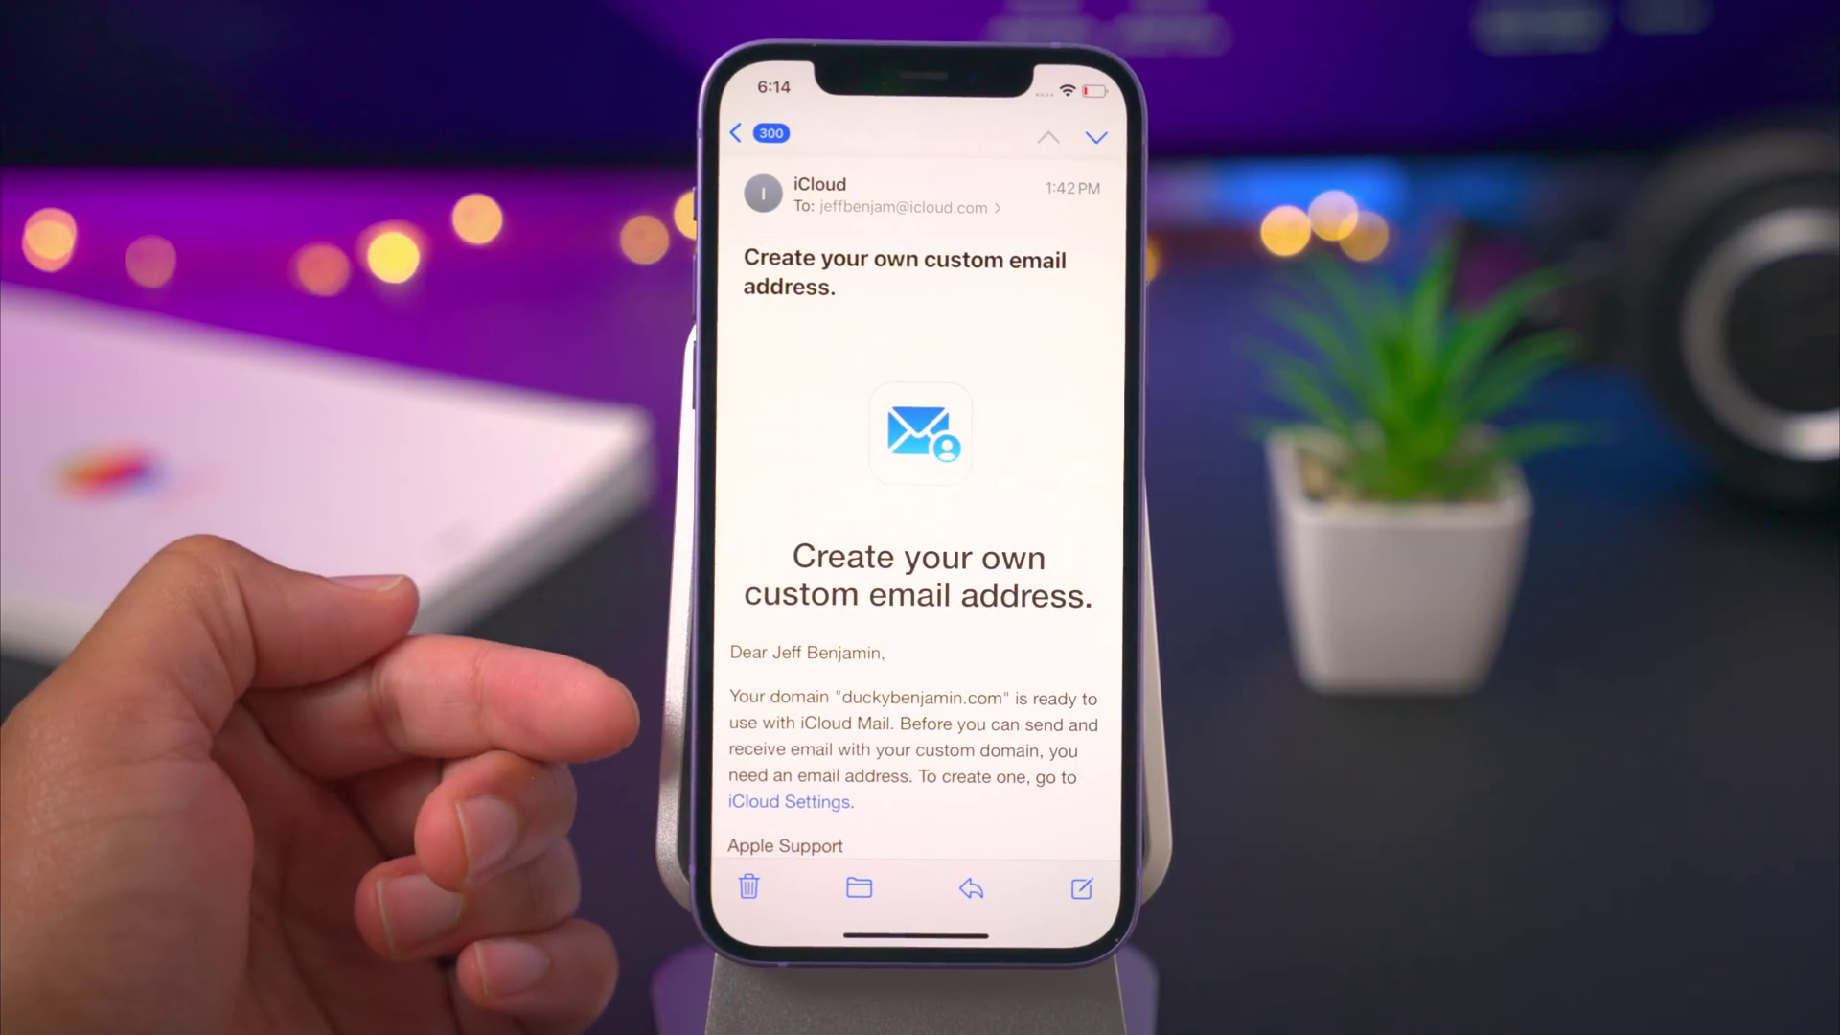
scroll(821, 780, "up", 1)
left_click_drag(721, 766, 863, 757)
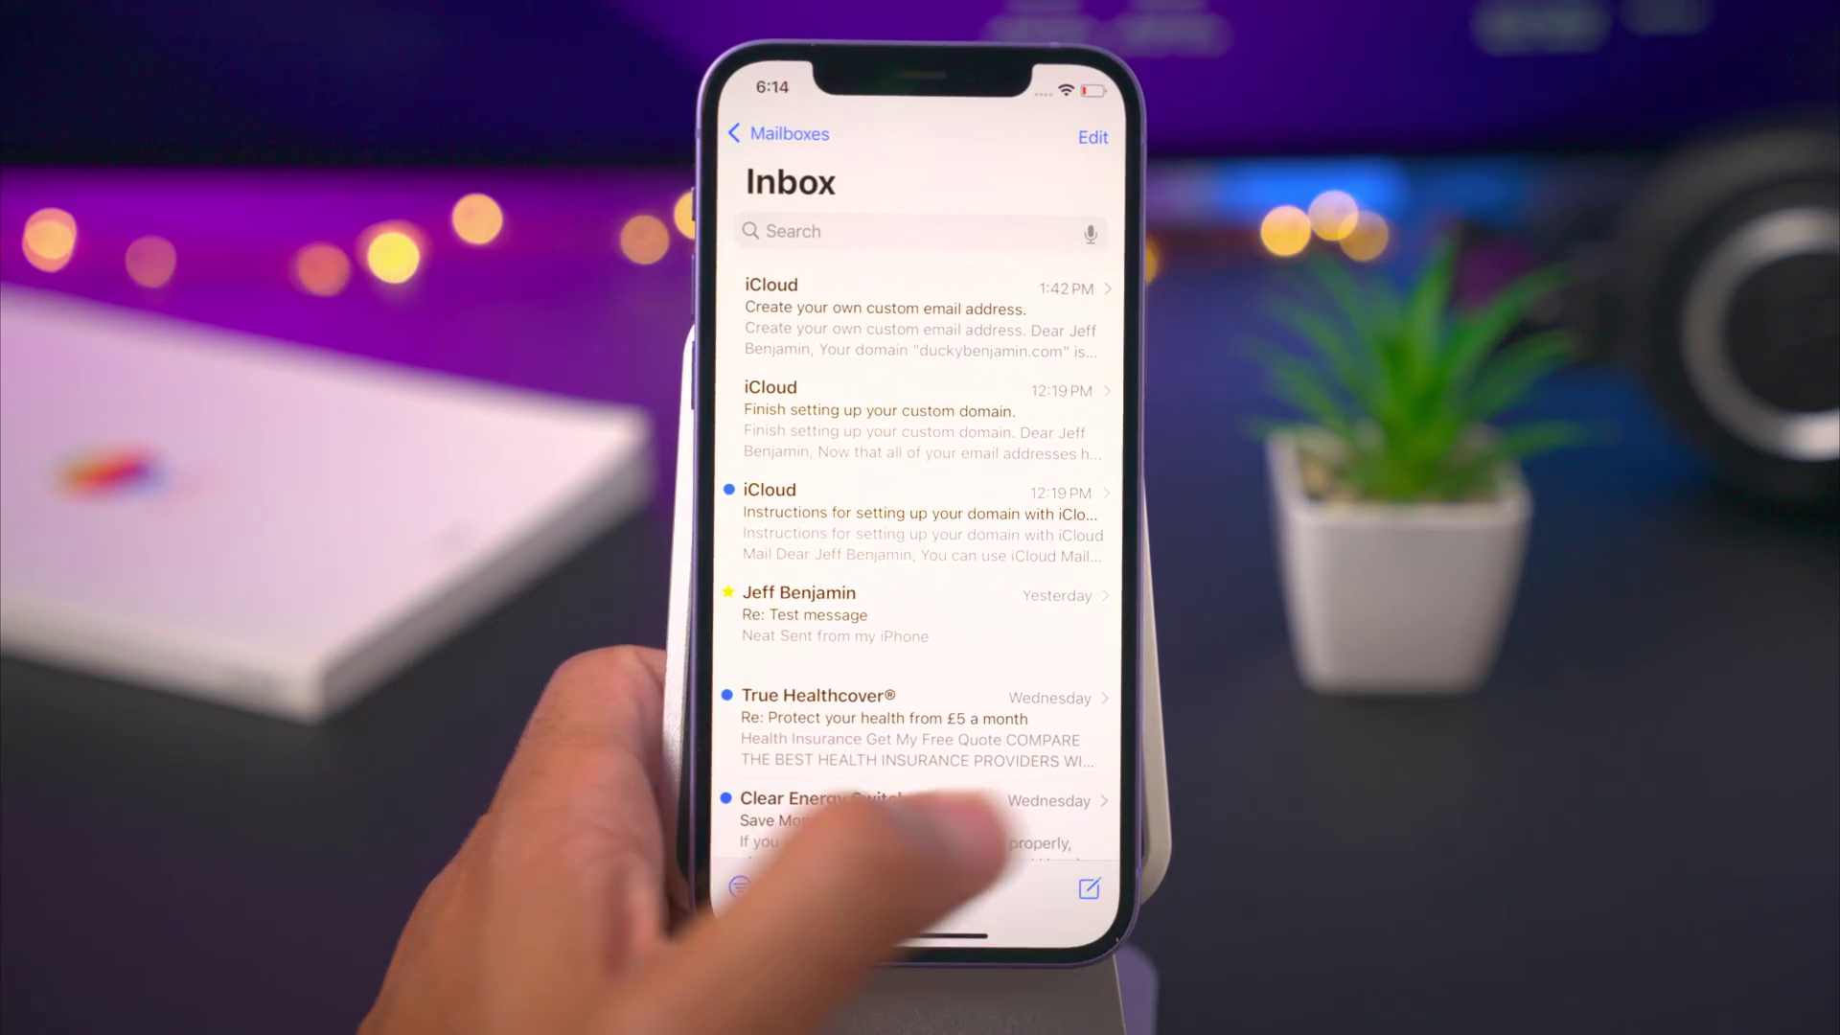
left_click(1090, 888)
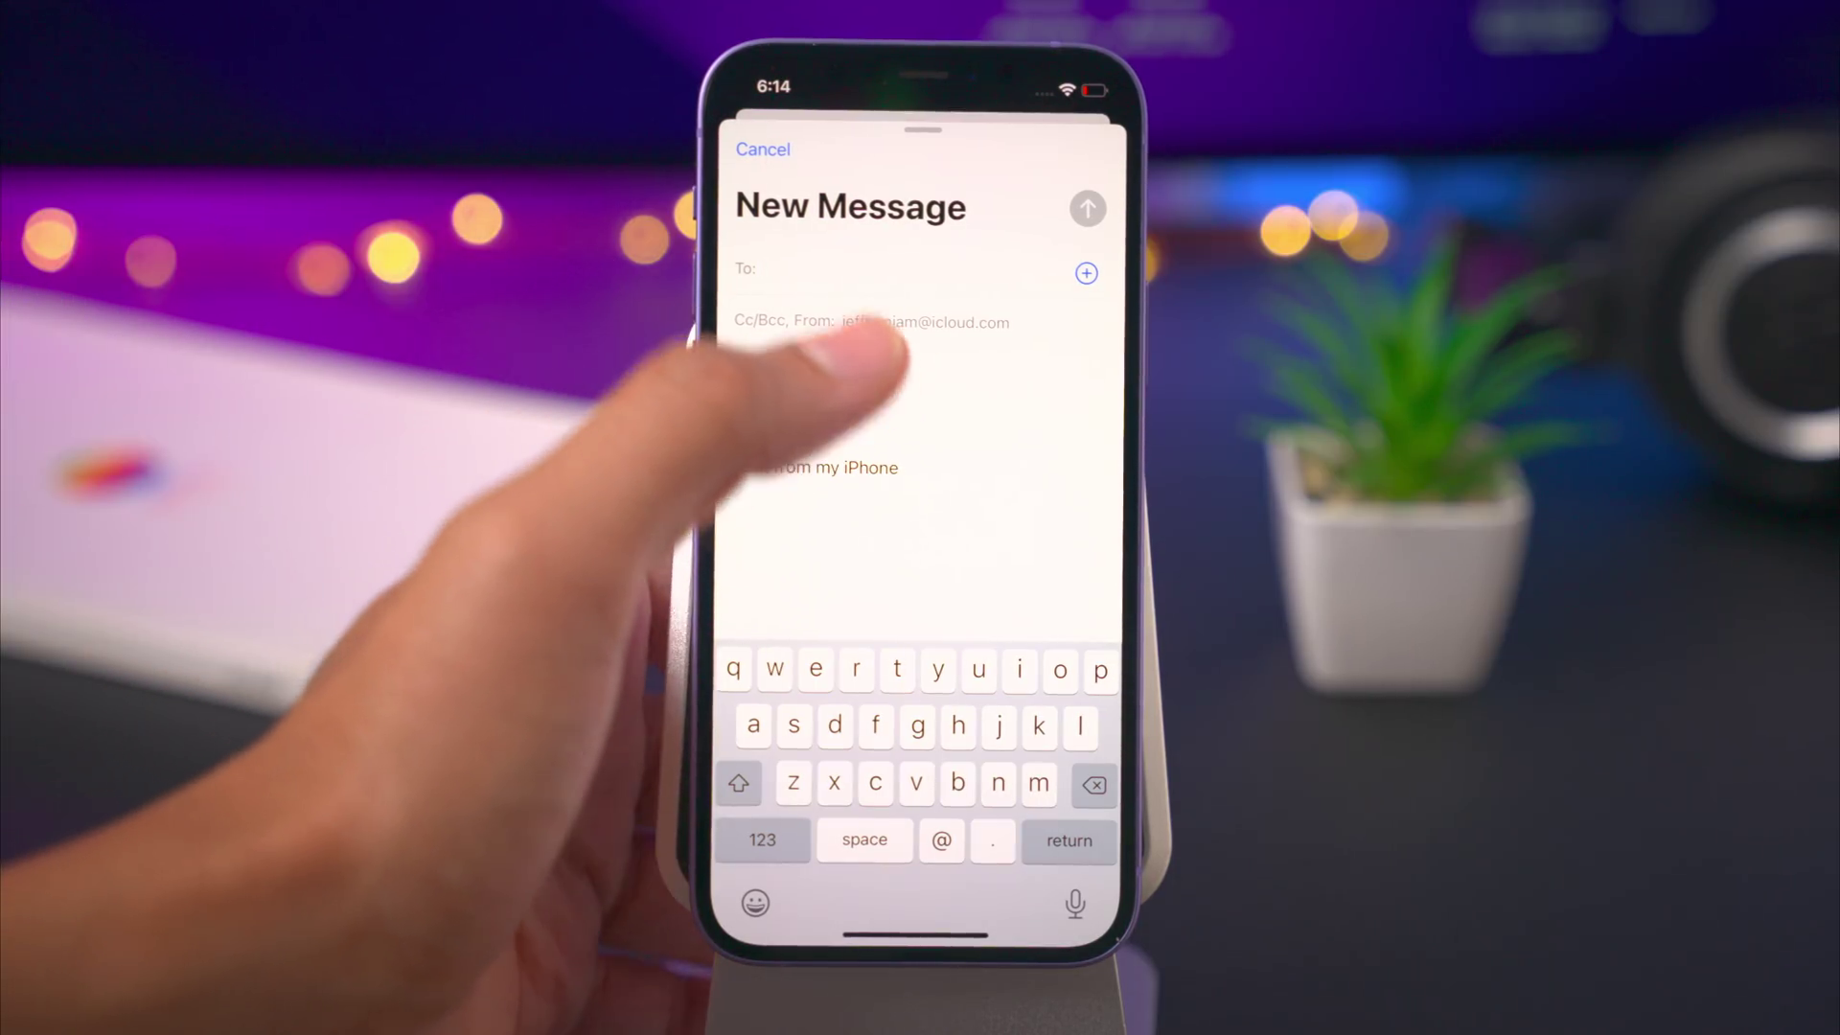
- Set the new message's From address to the custom-domain address
left_click(862, 321)
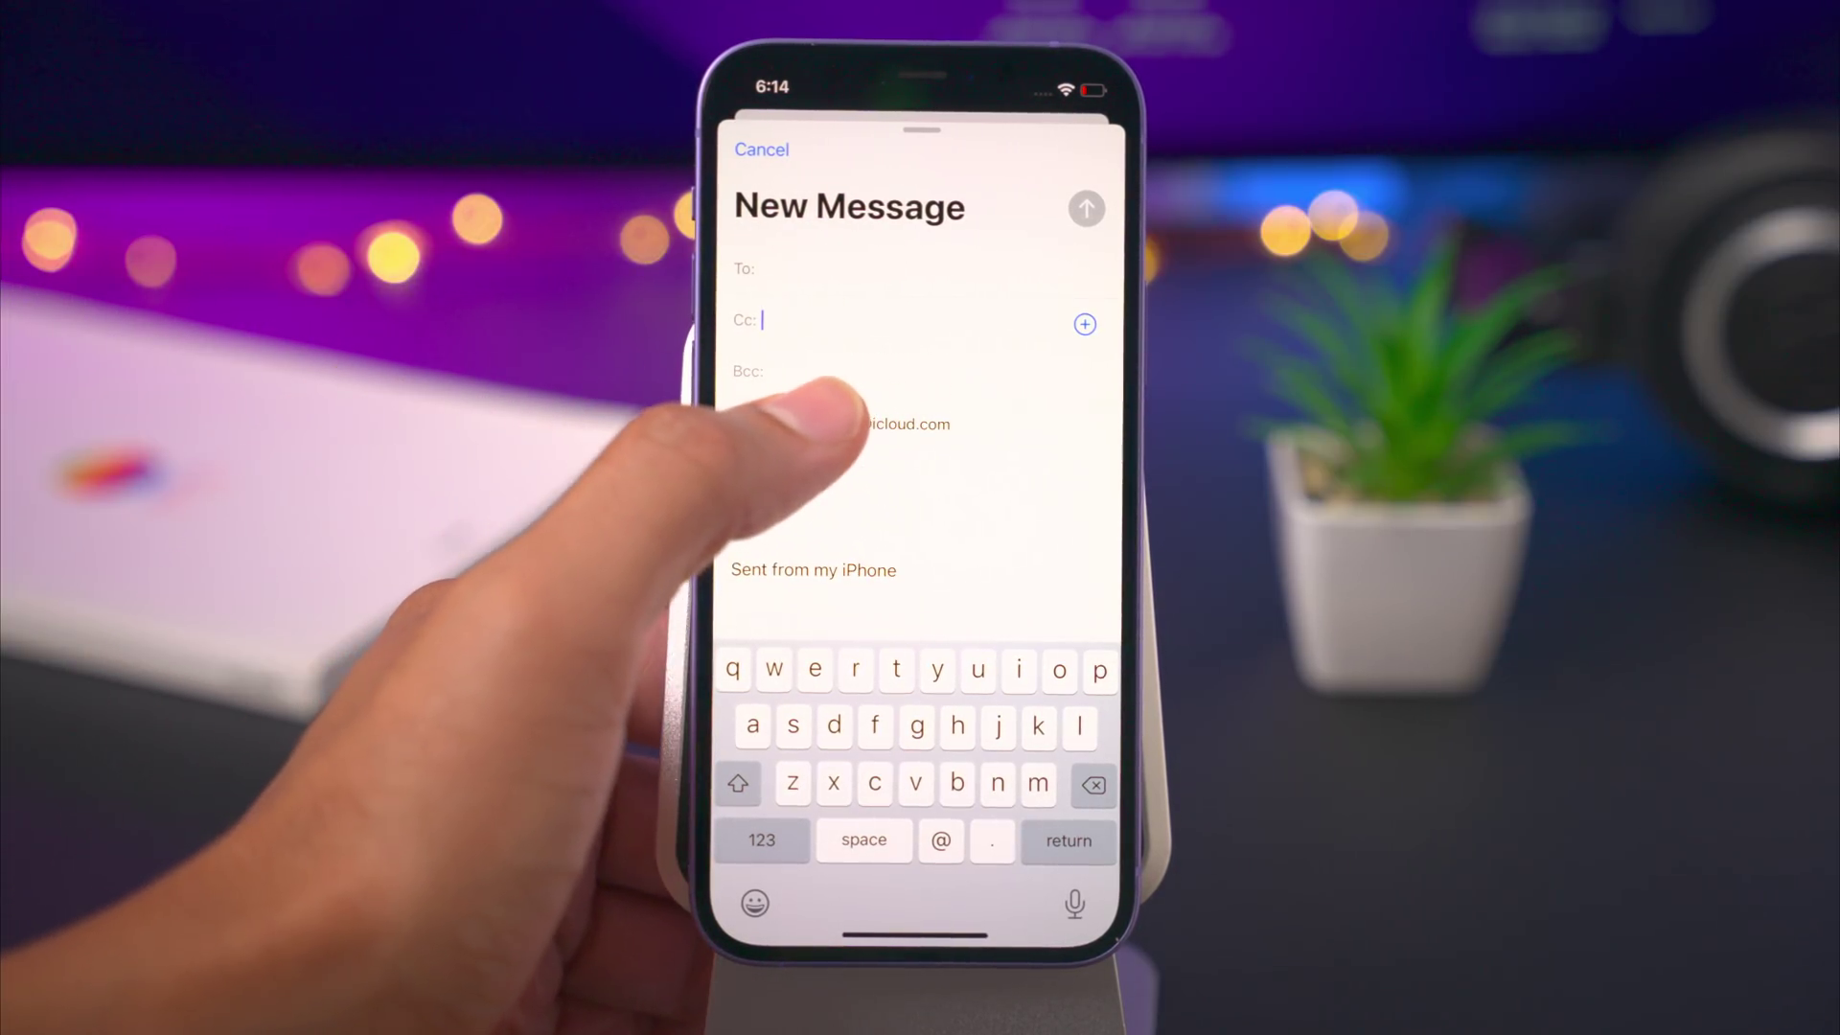
left_click(843, 422)
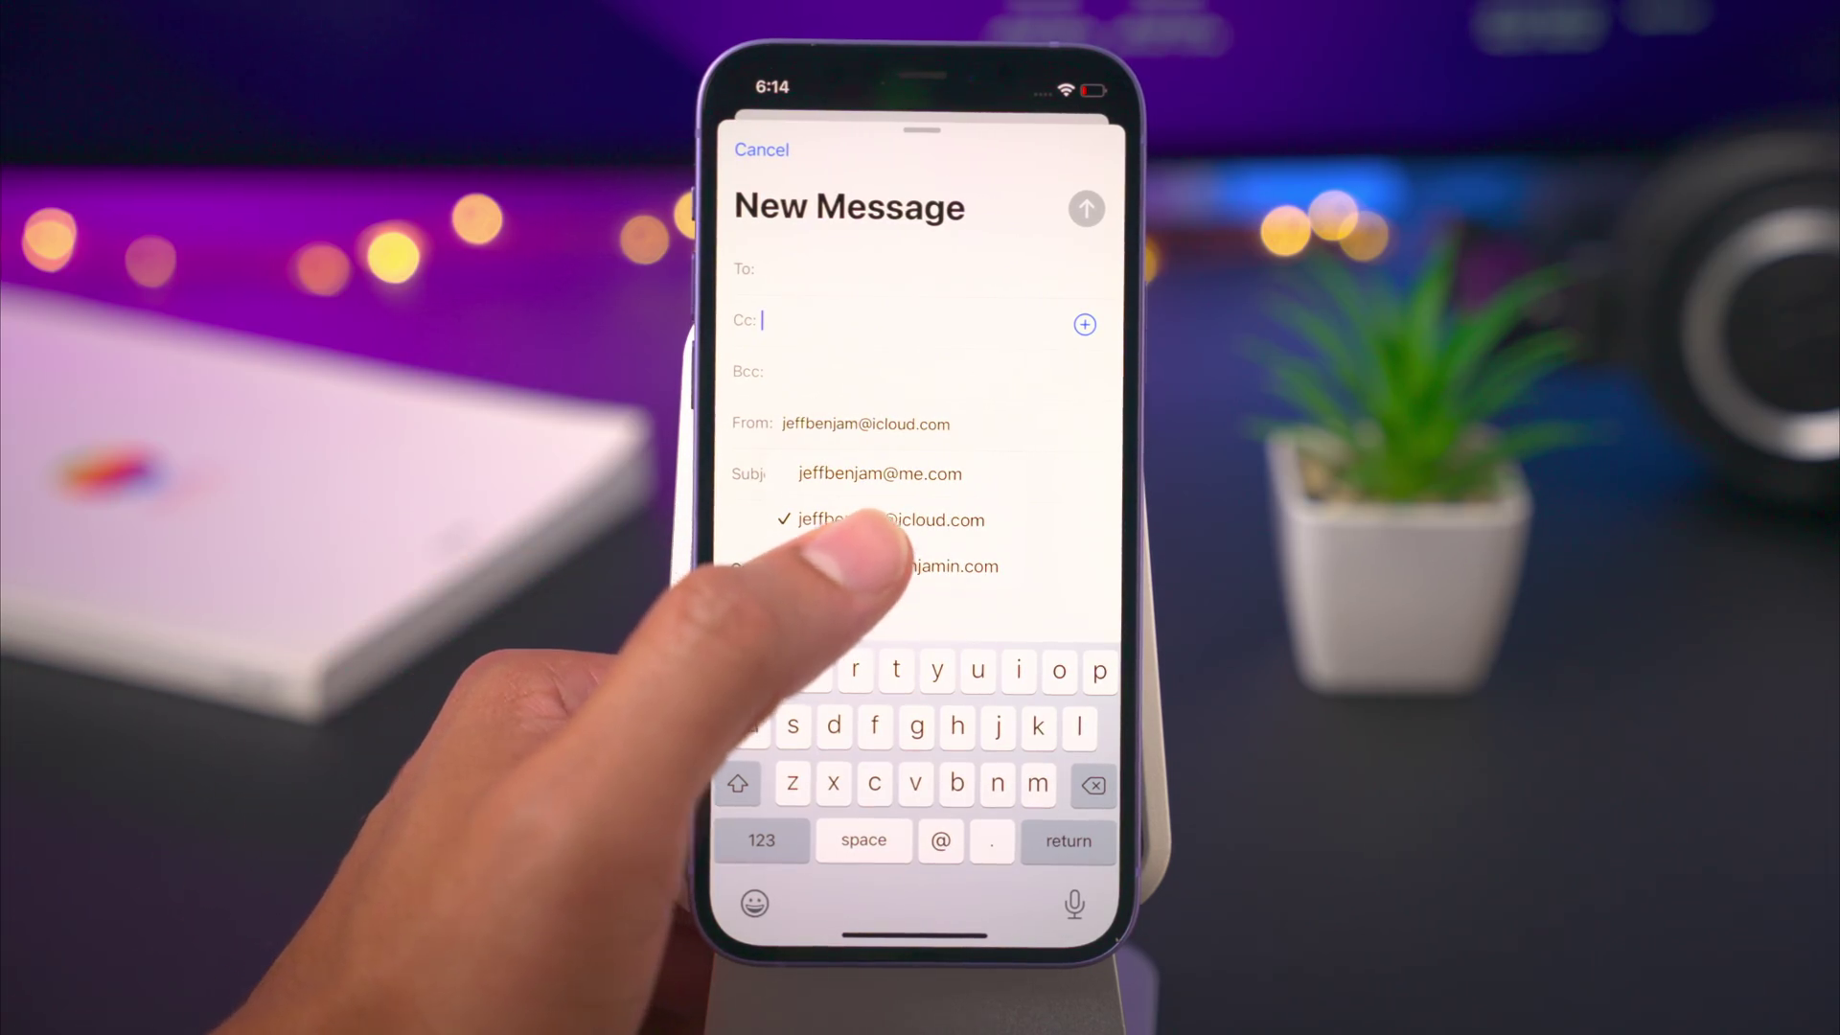
left_click(899, 566)
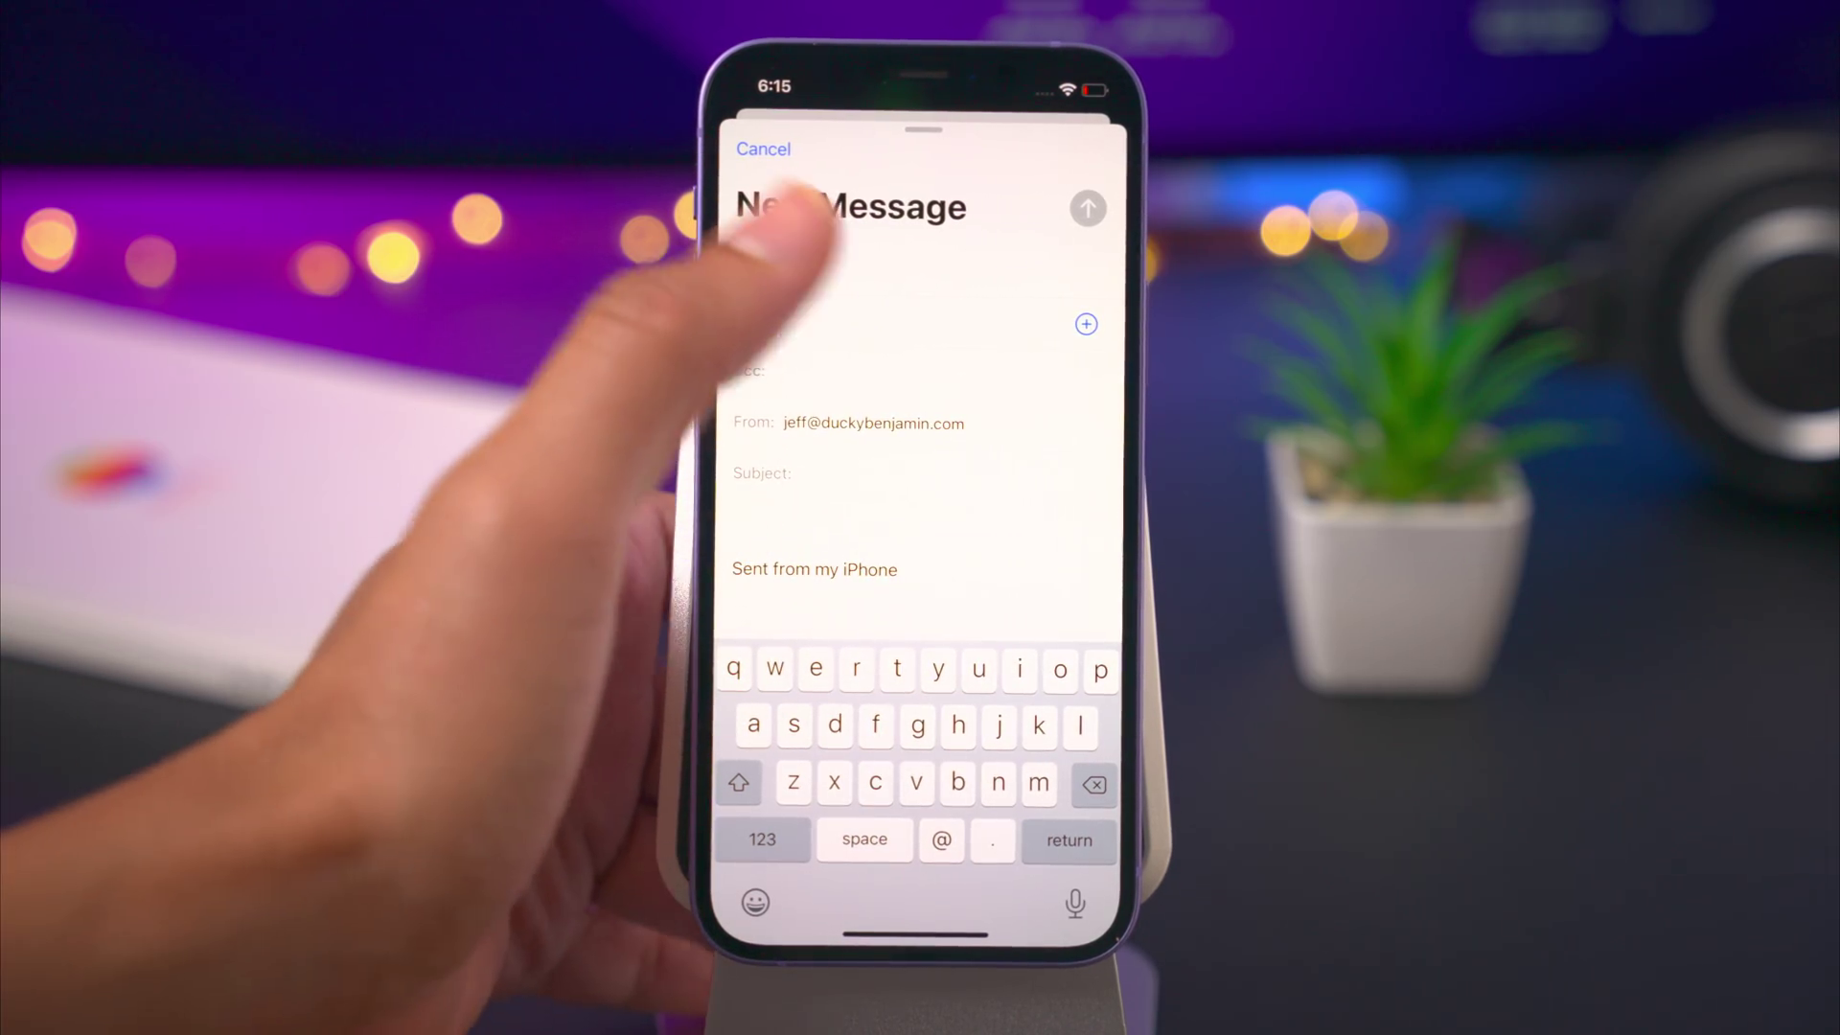
- Address it to your contact with subject 'Yoooo' and body 'I think this works!', and send
left_click(785, 269)
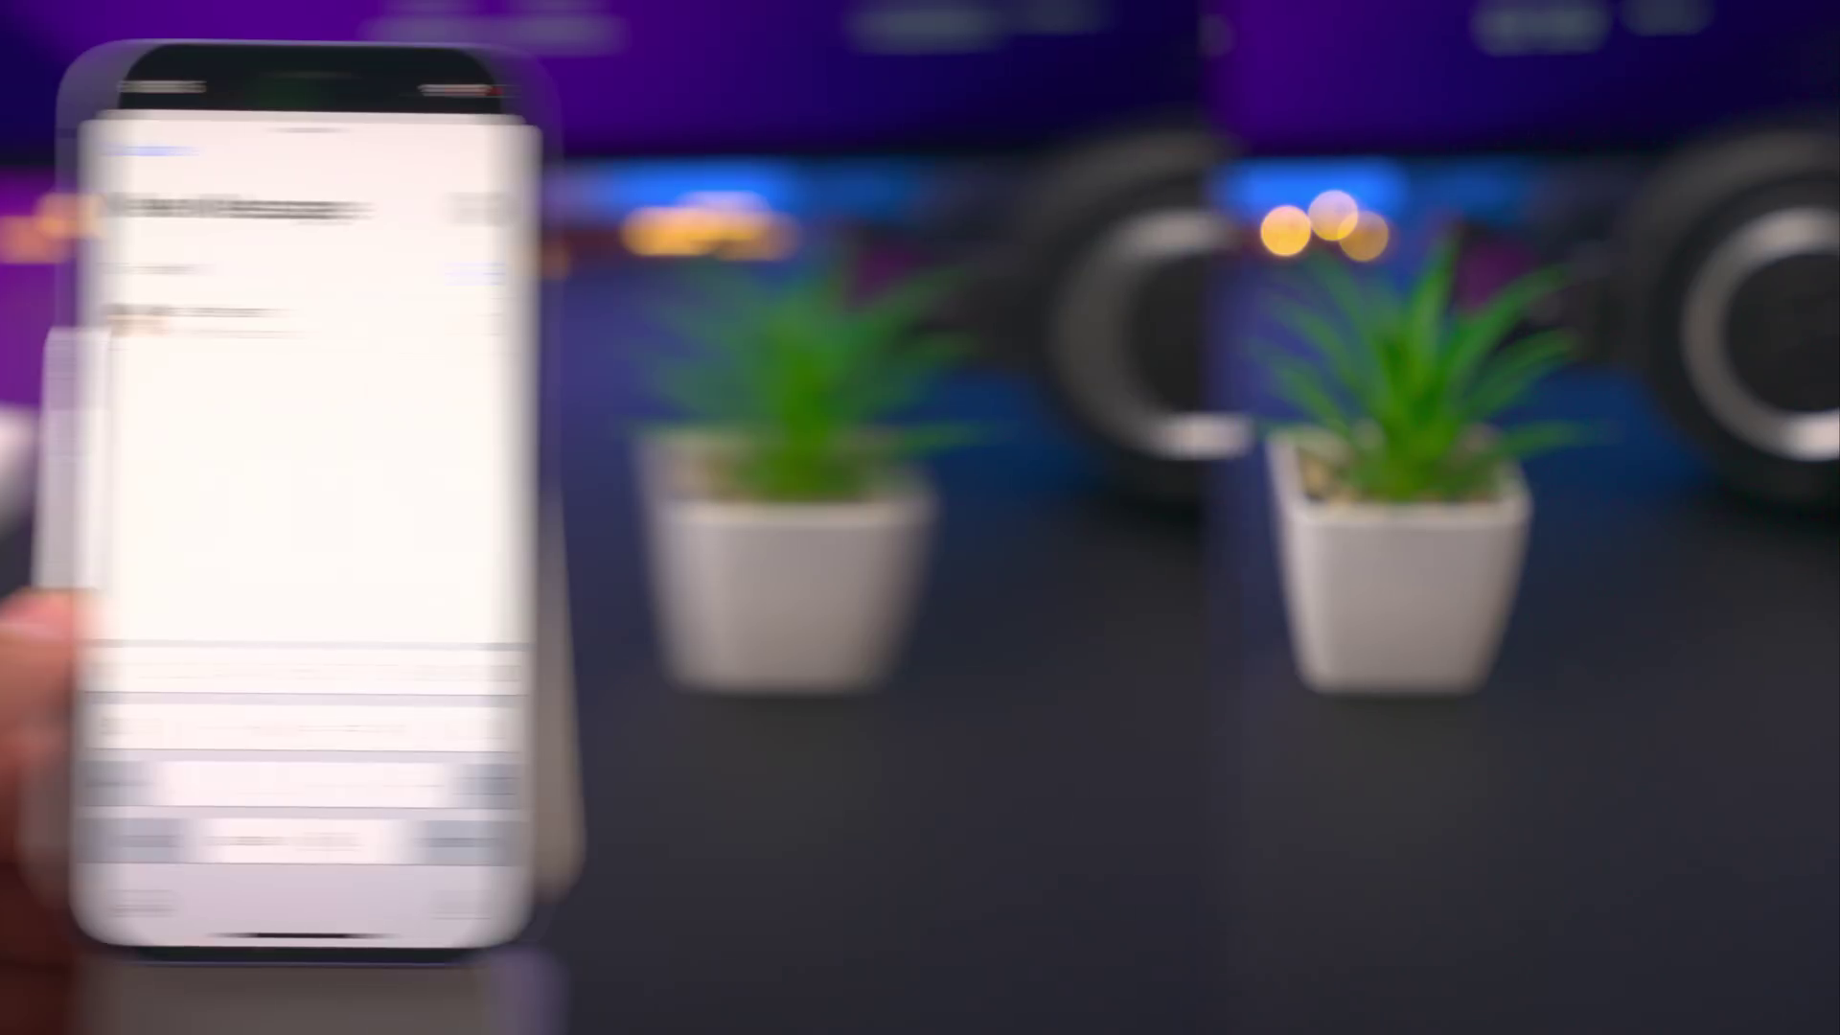
type("jeff@")
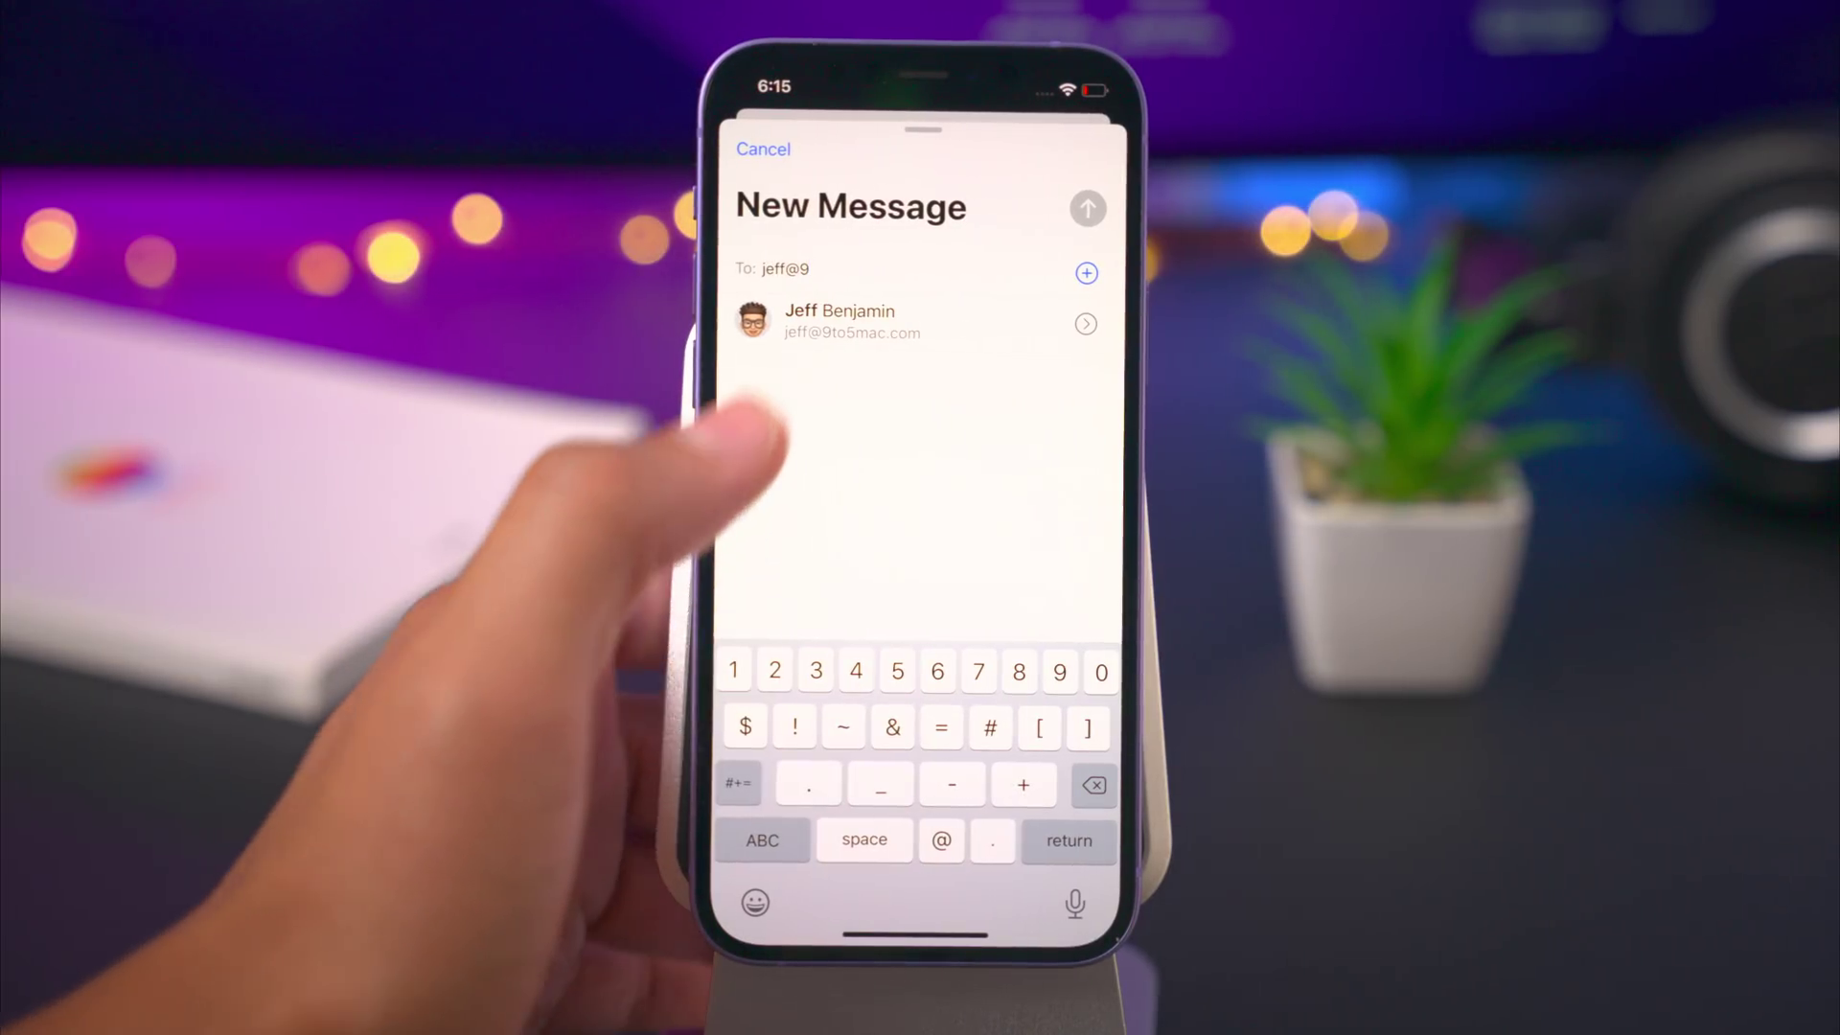
left_click(834, 321)
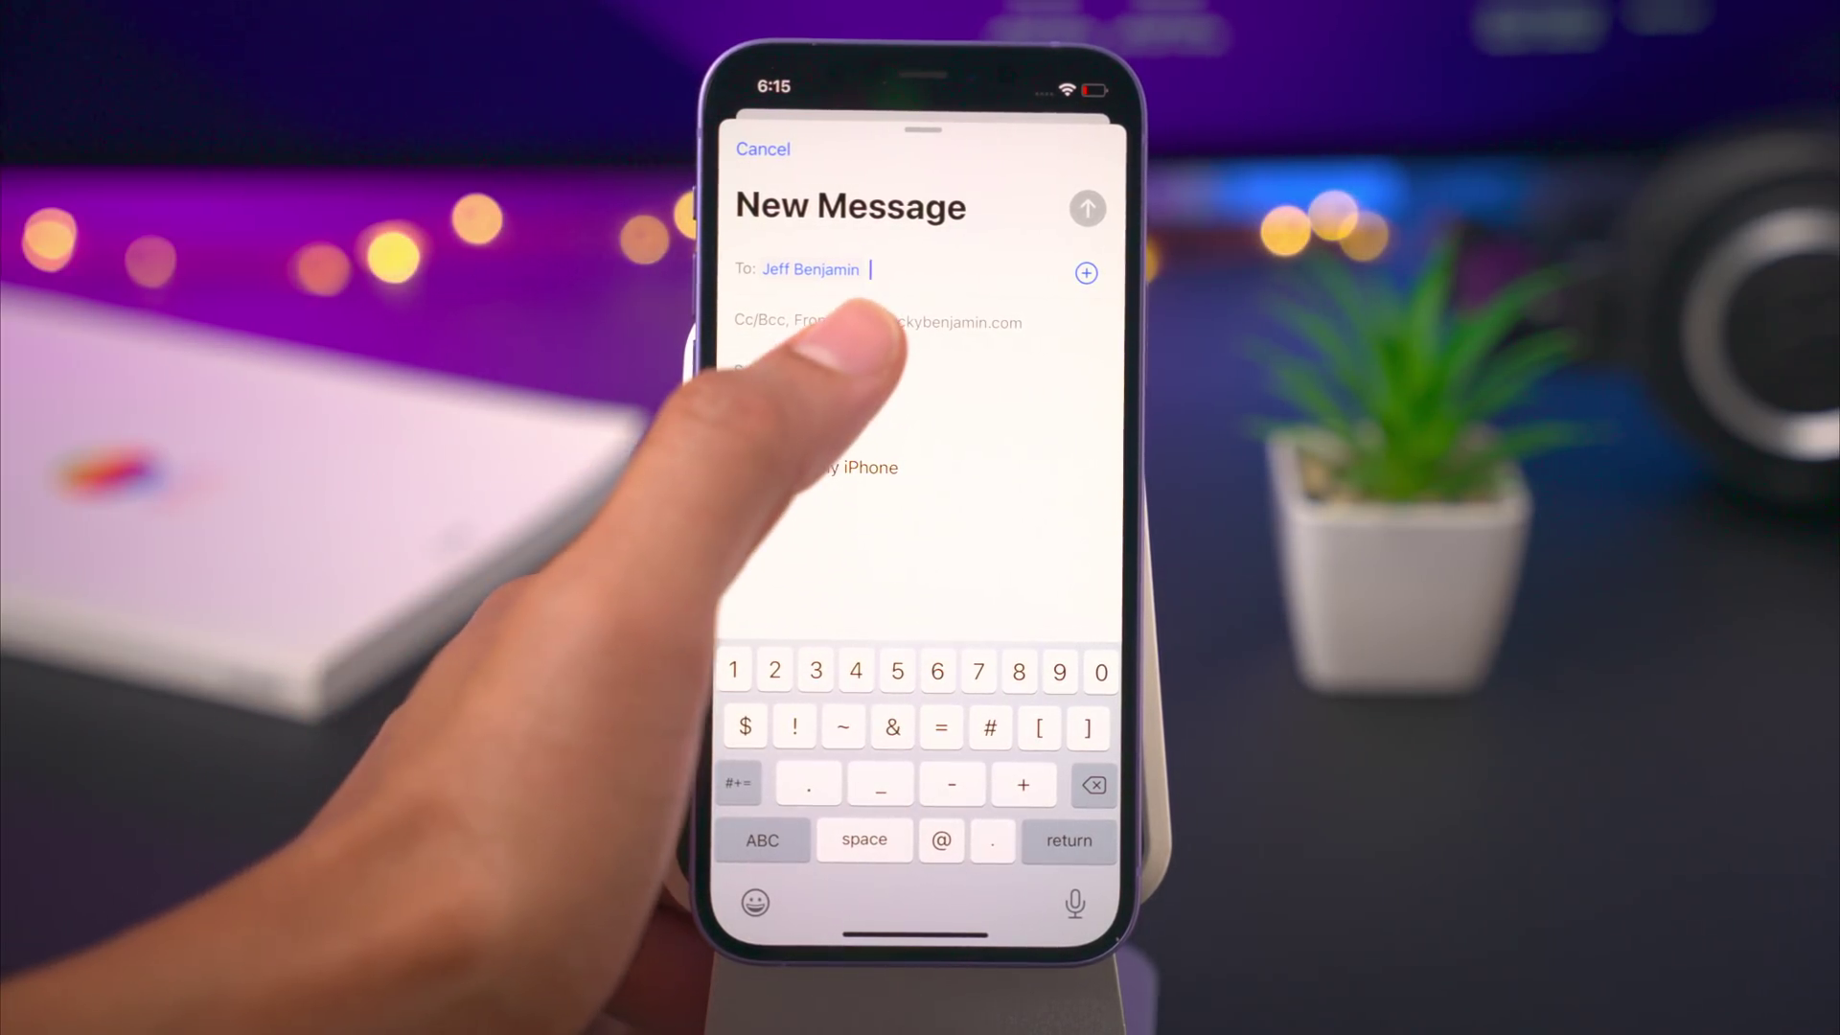
left_click(843, 372)
type("Yoooo")
key("Return")
type("I think this")
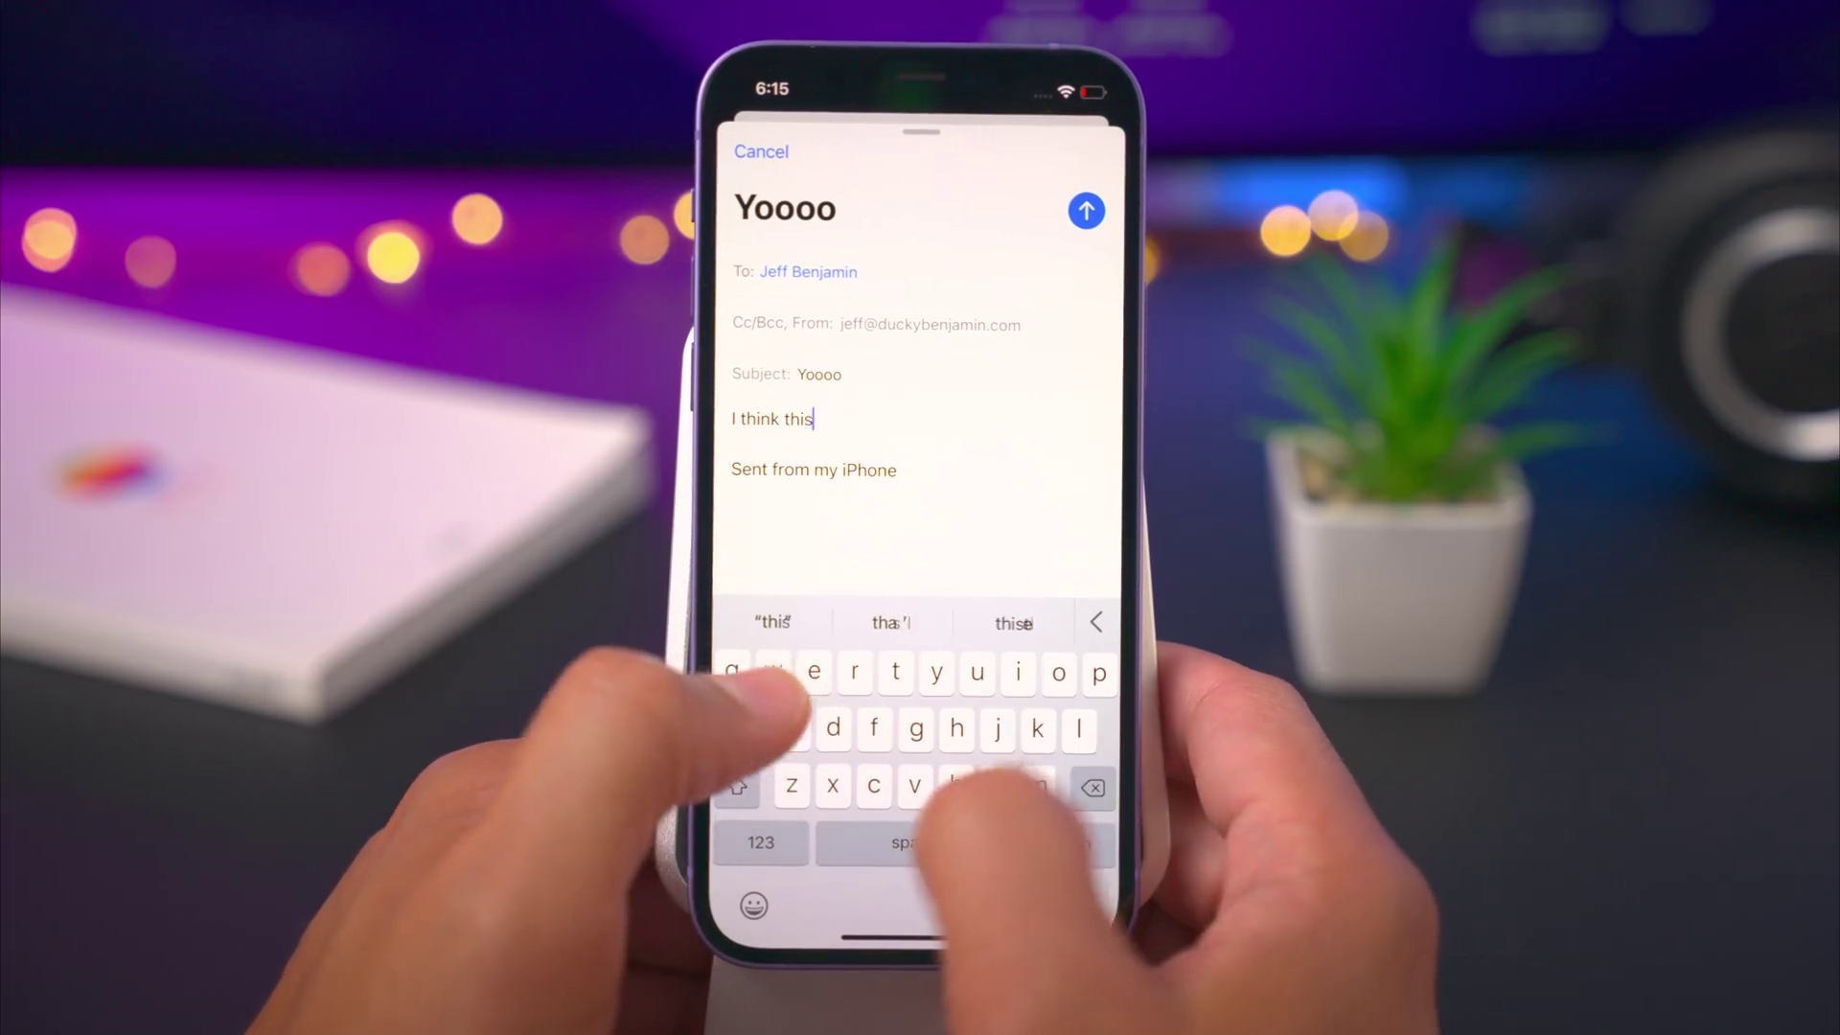
type(" works!")
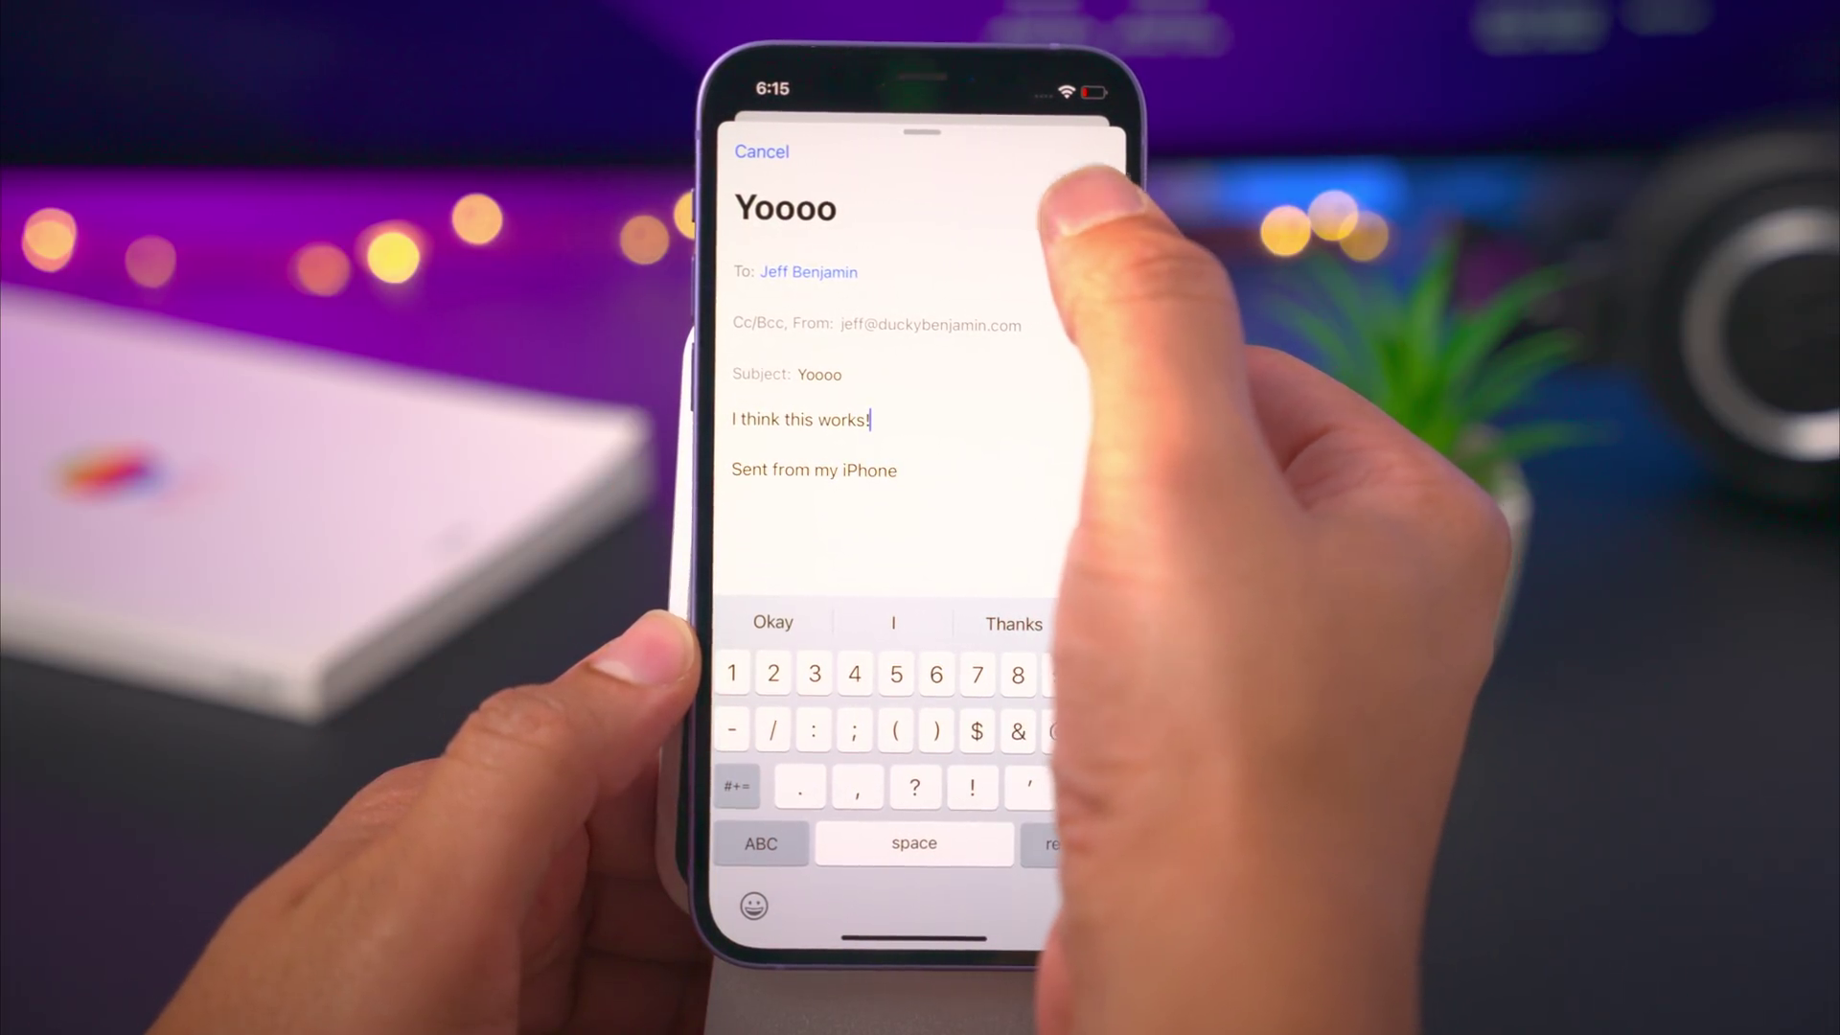
left_click(1092, 204)
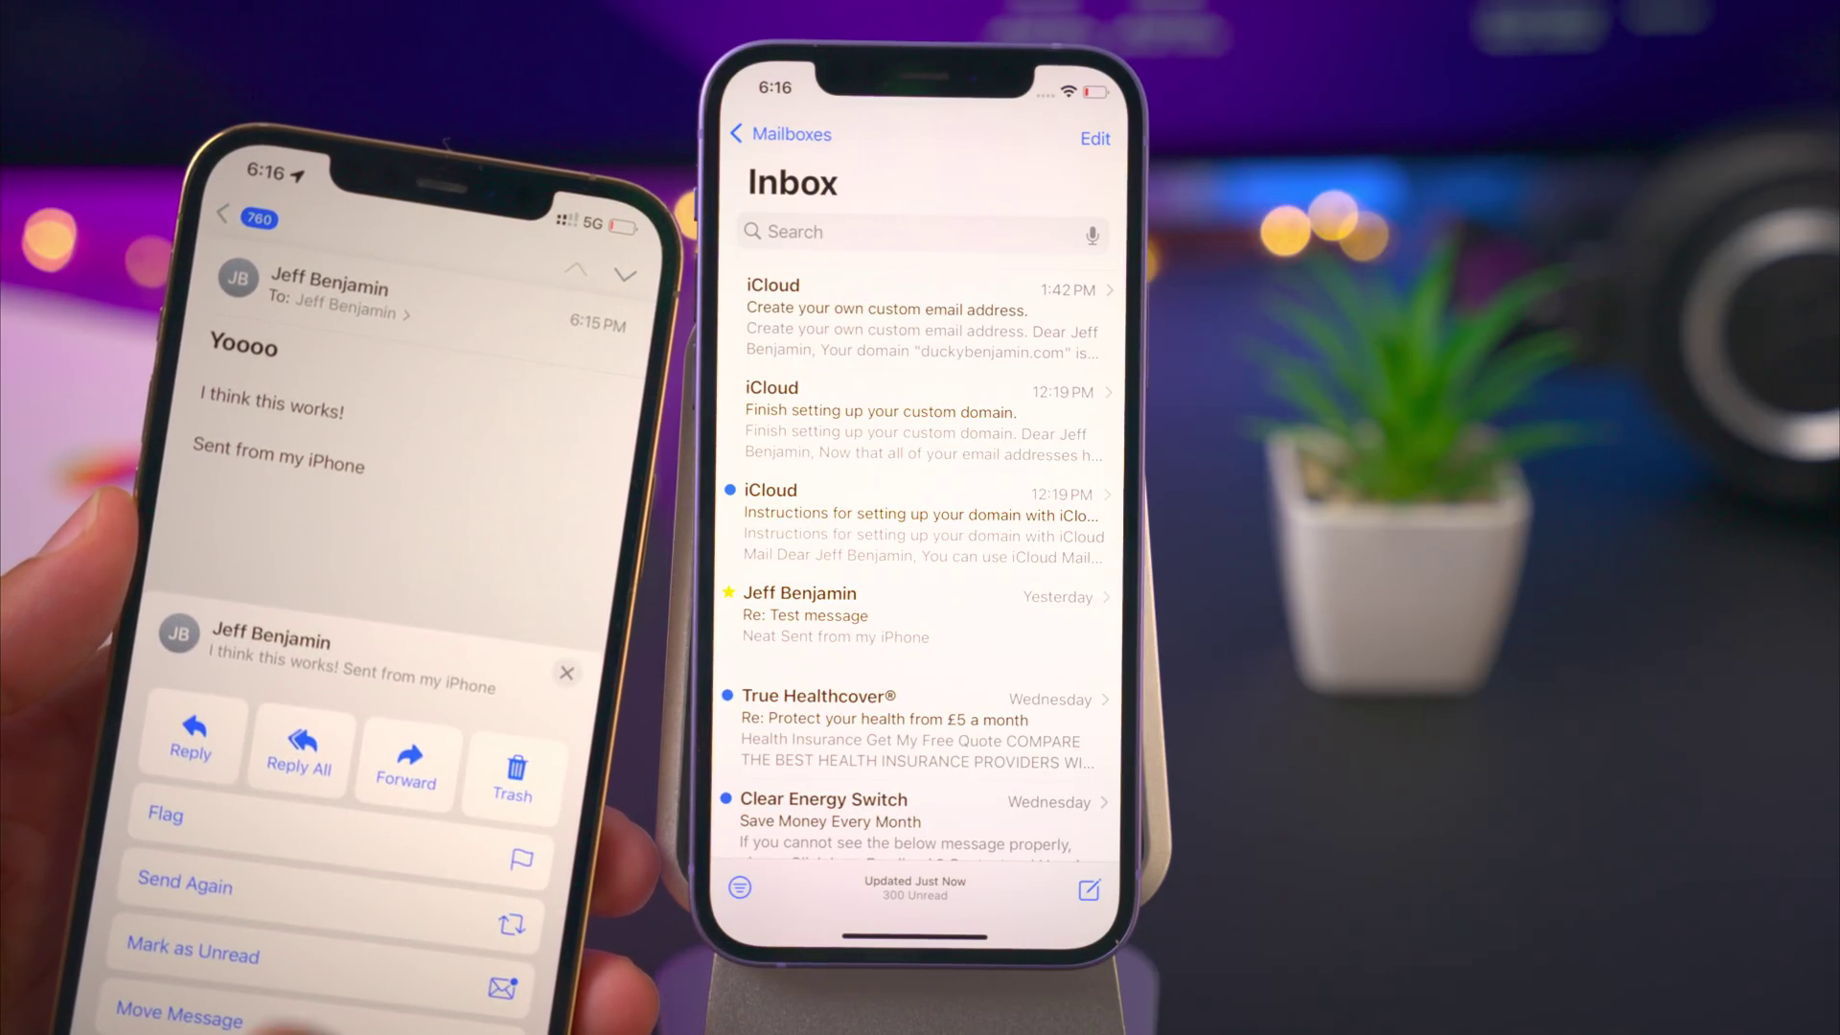
- From the second iPhone, reply 'Yep!' to the Yoooo email
left_click(192, 737)
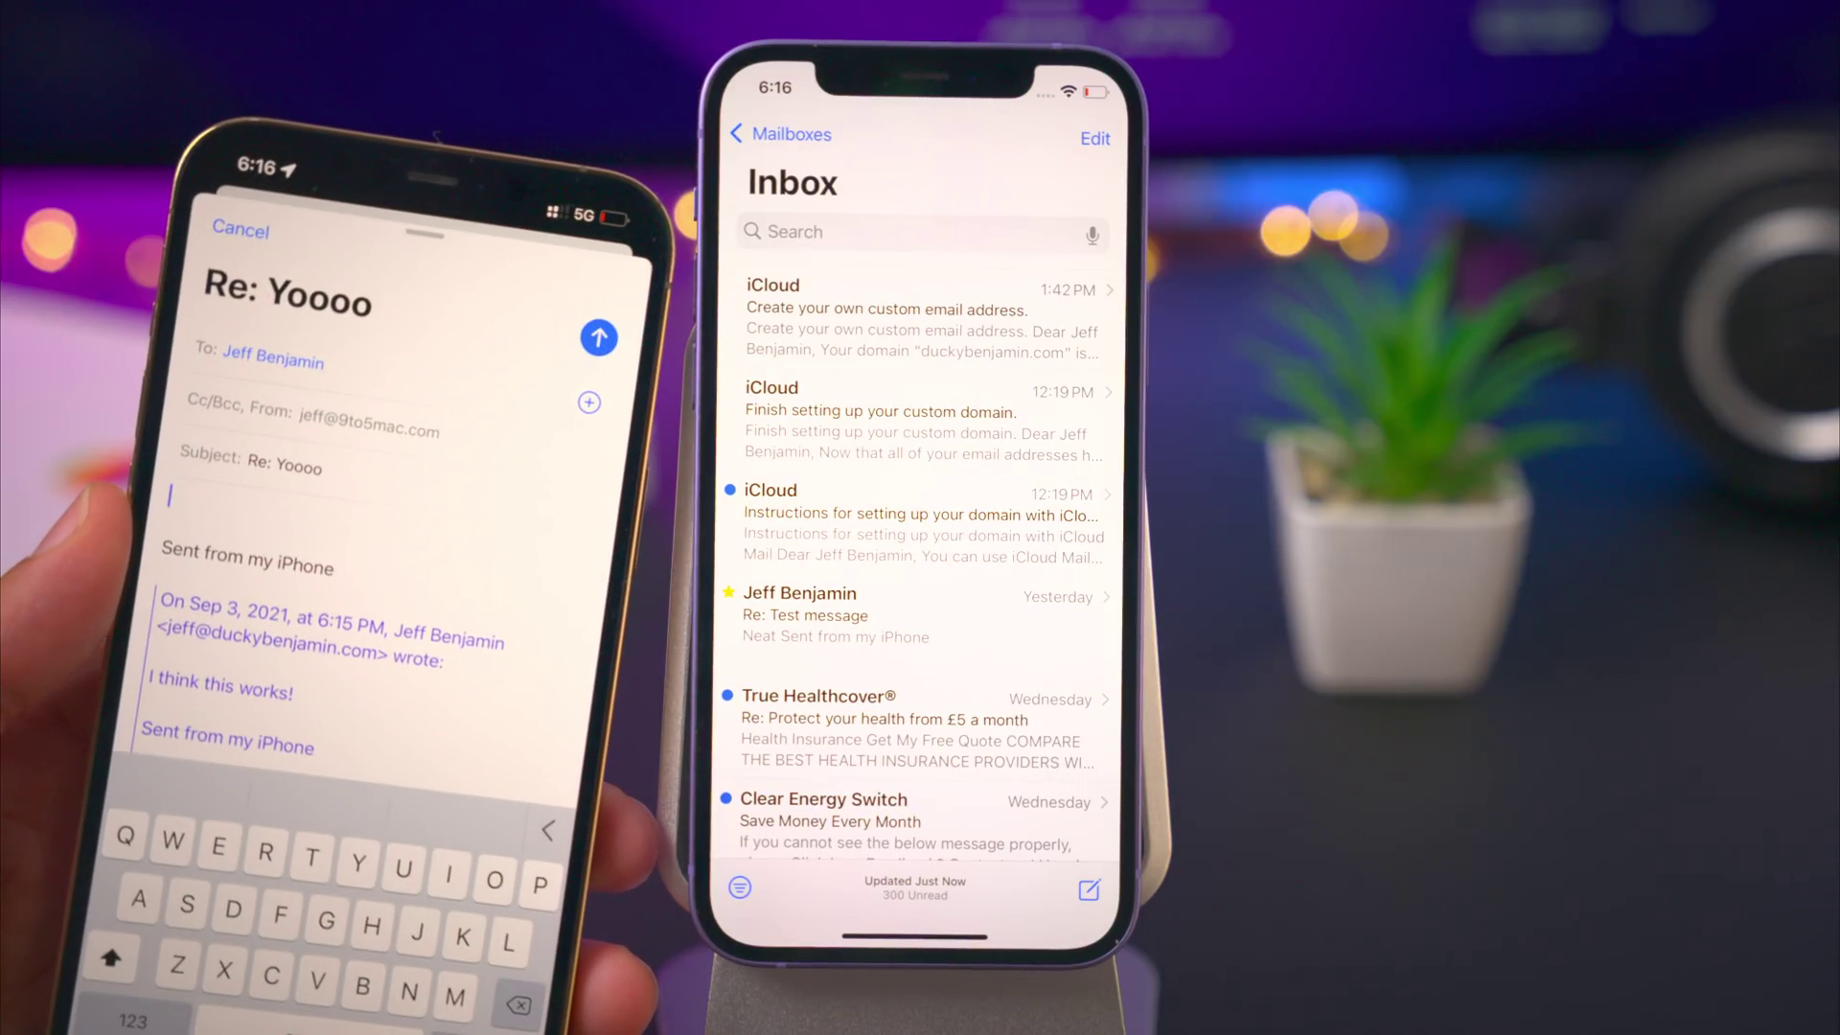
type("Ye")
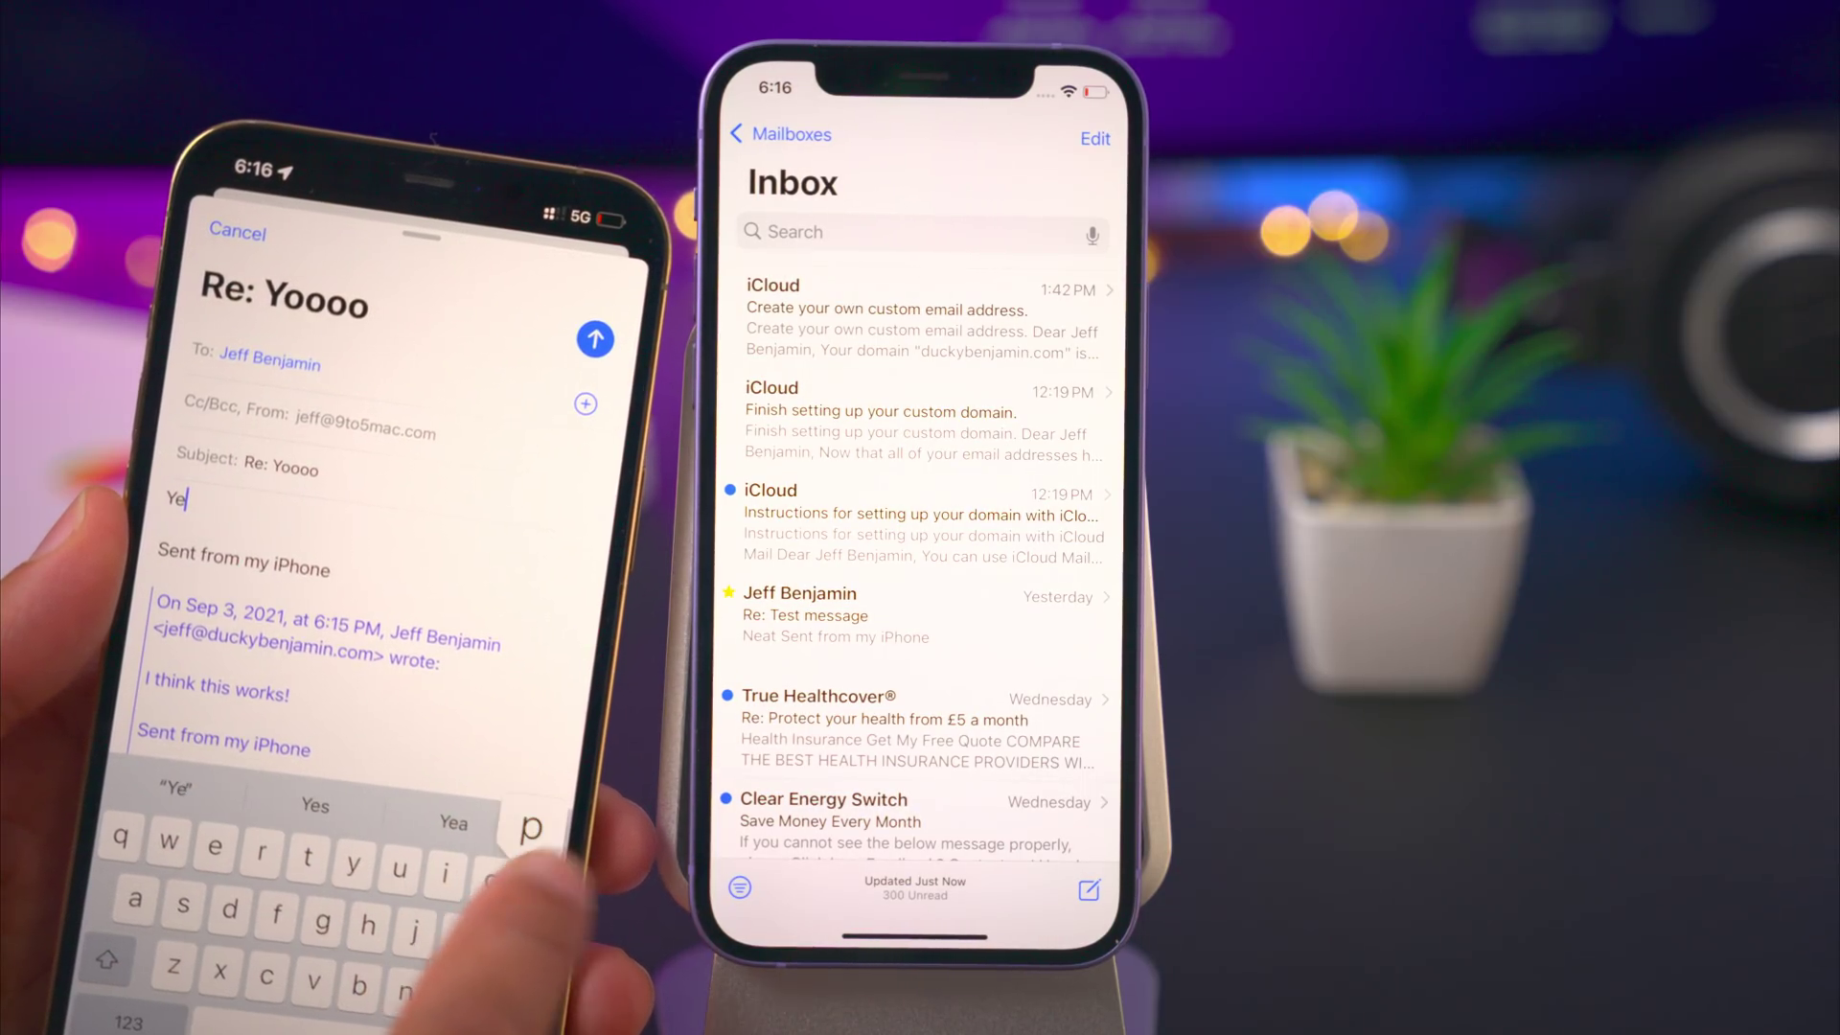
type("p!")
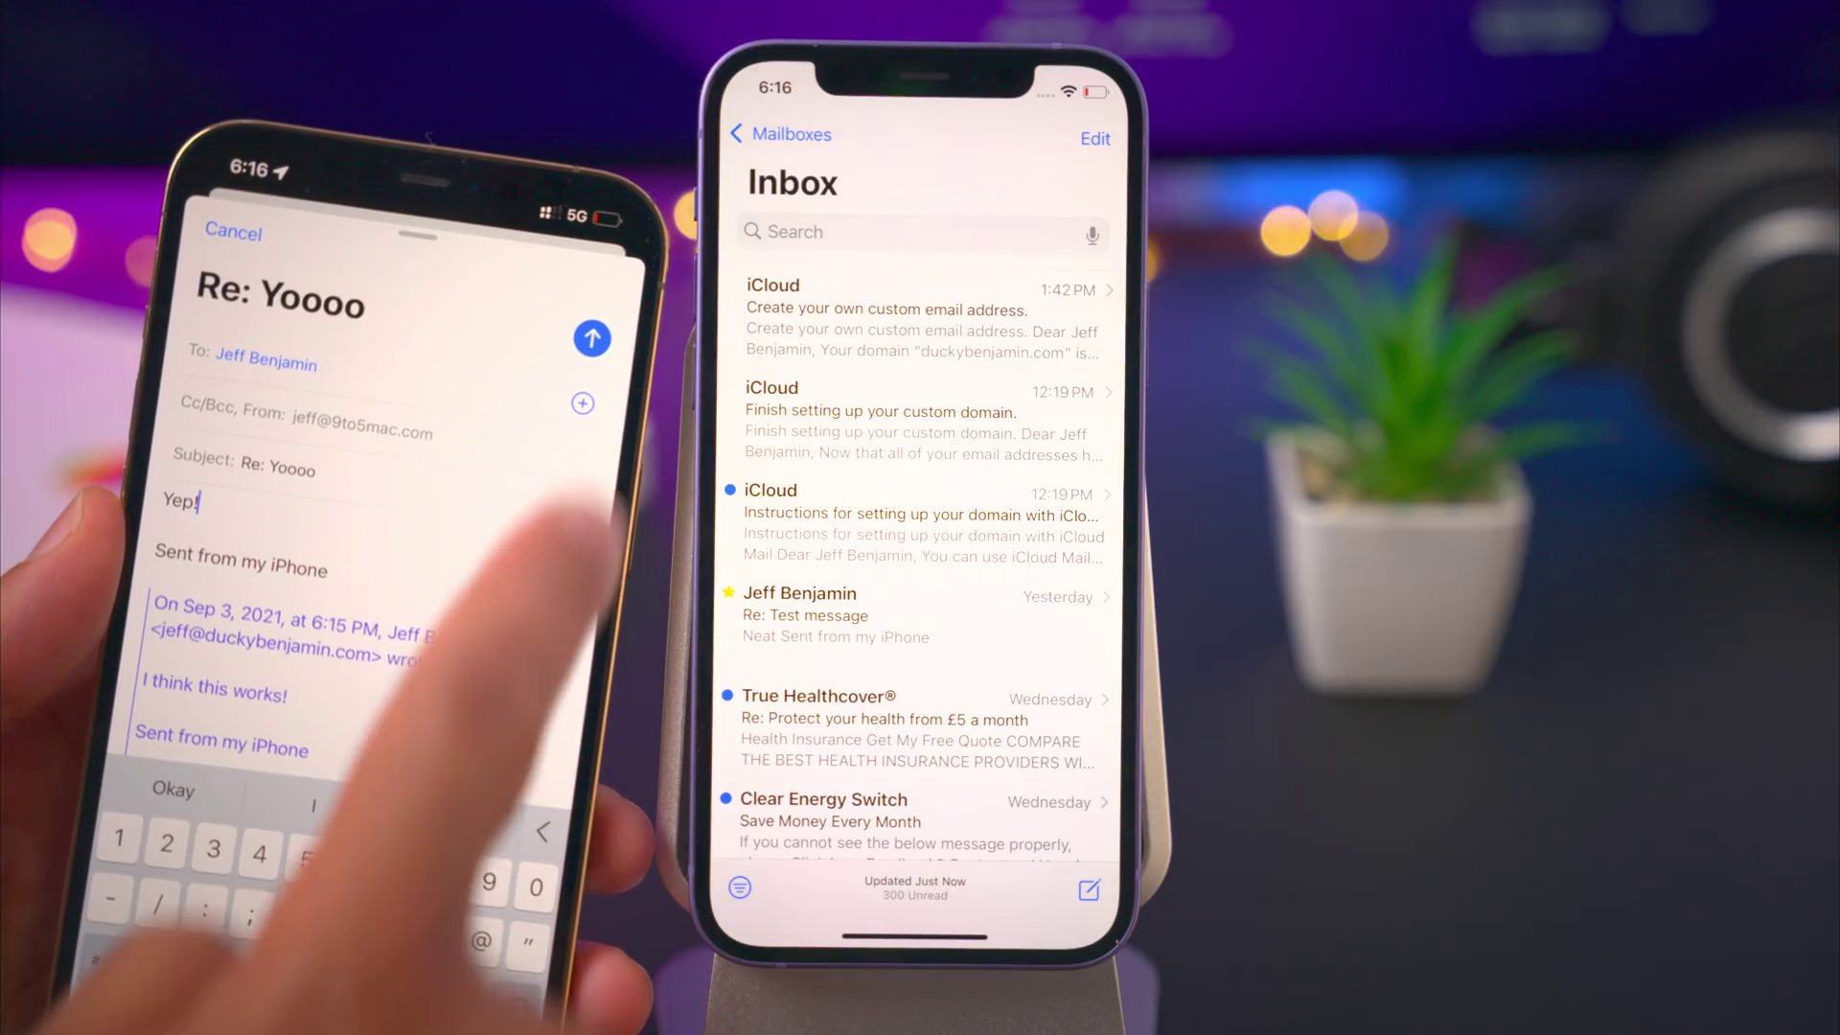
left_click(627, 273)
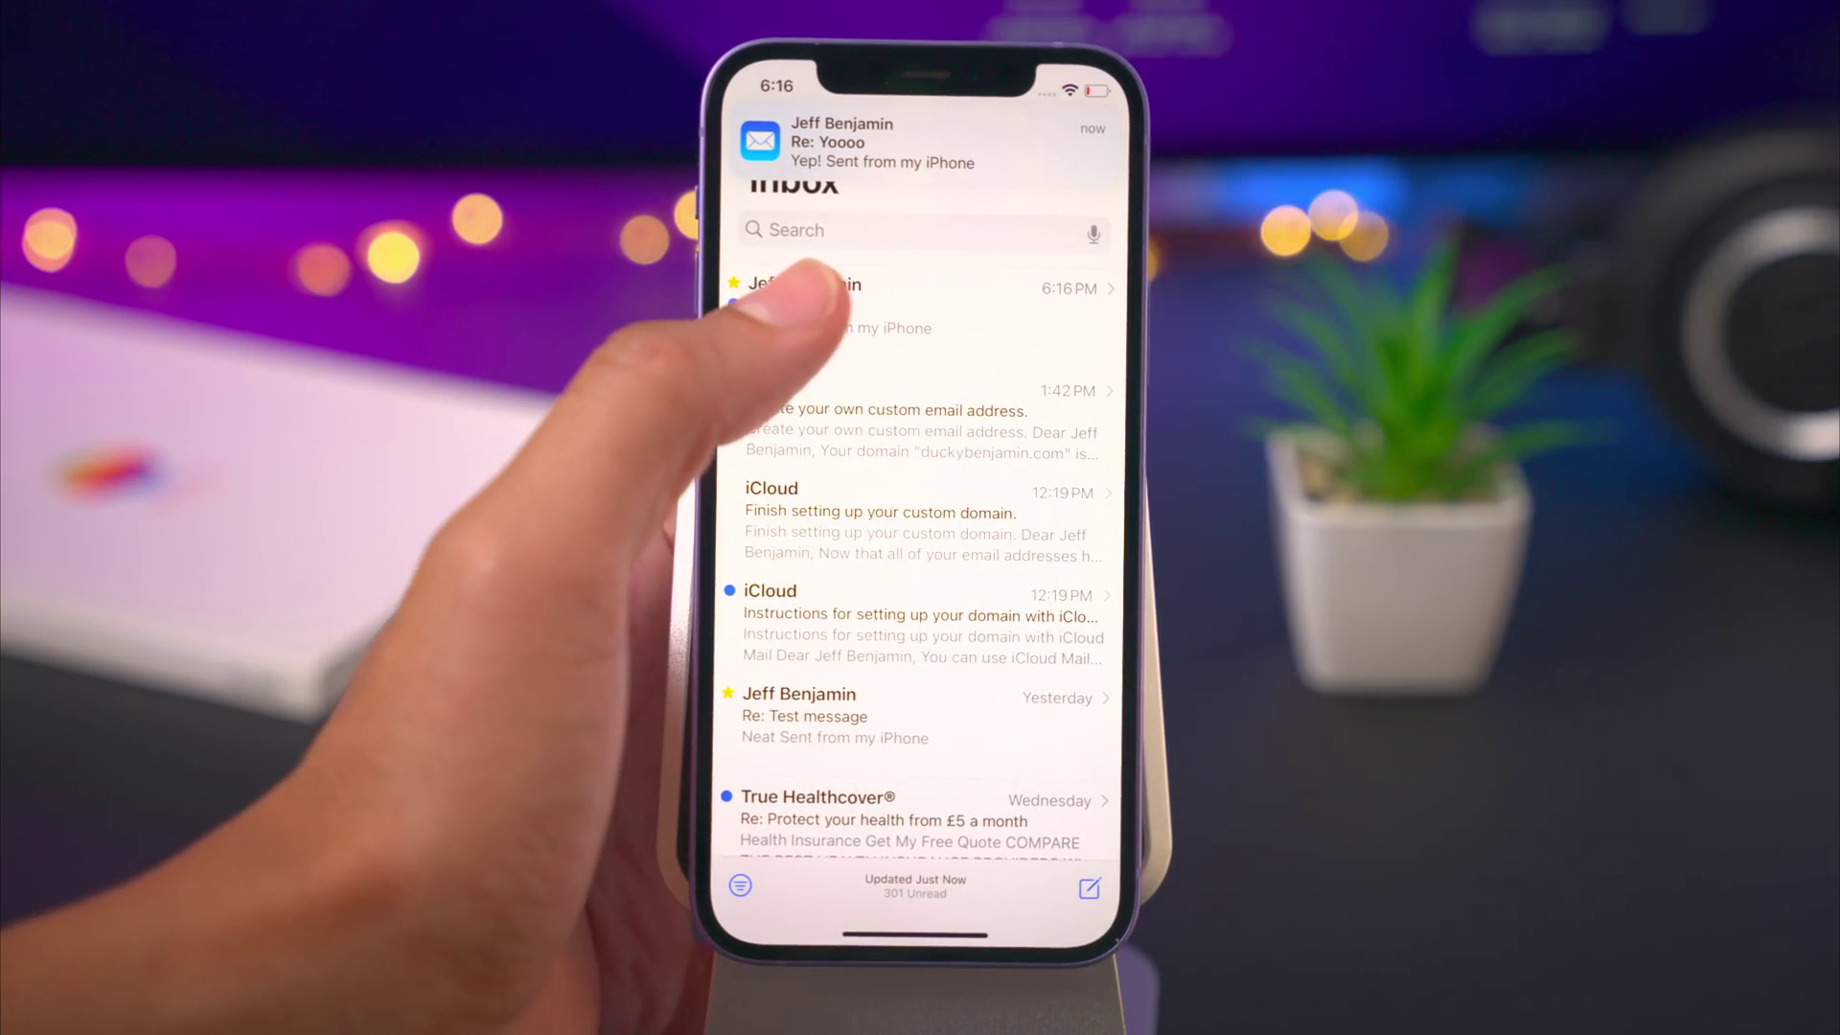
- Open the Re: Yoooo reply and view the sender's contact card showing the custom-domain address
left_click(810, 287)
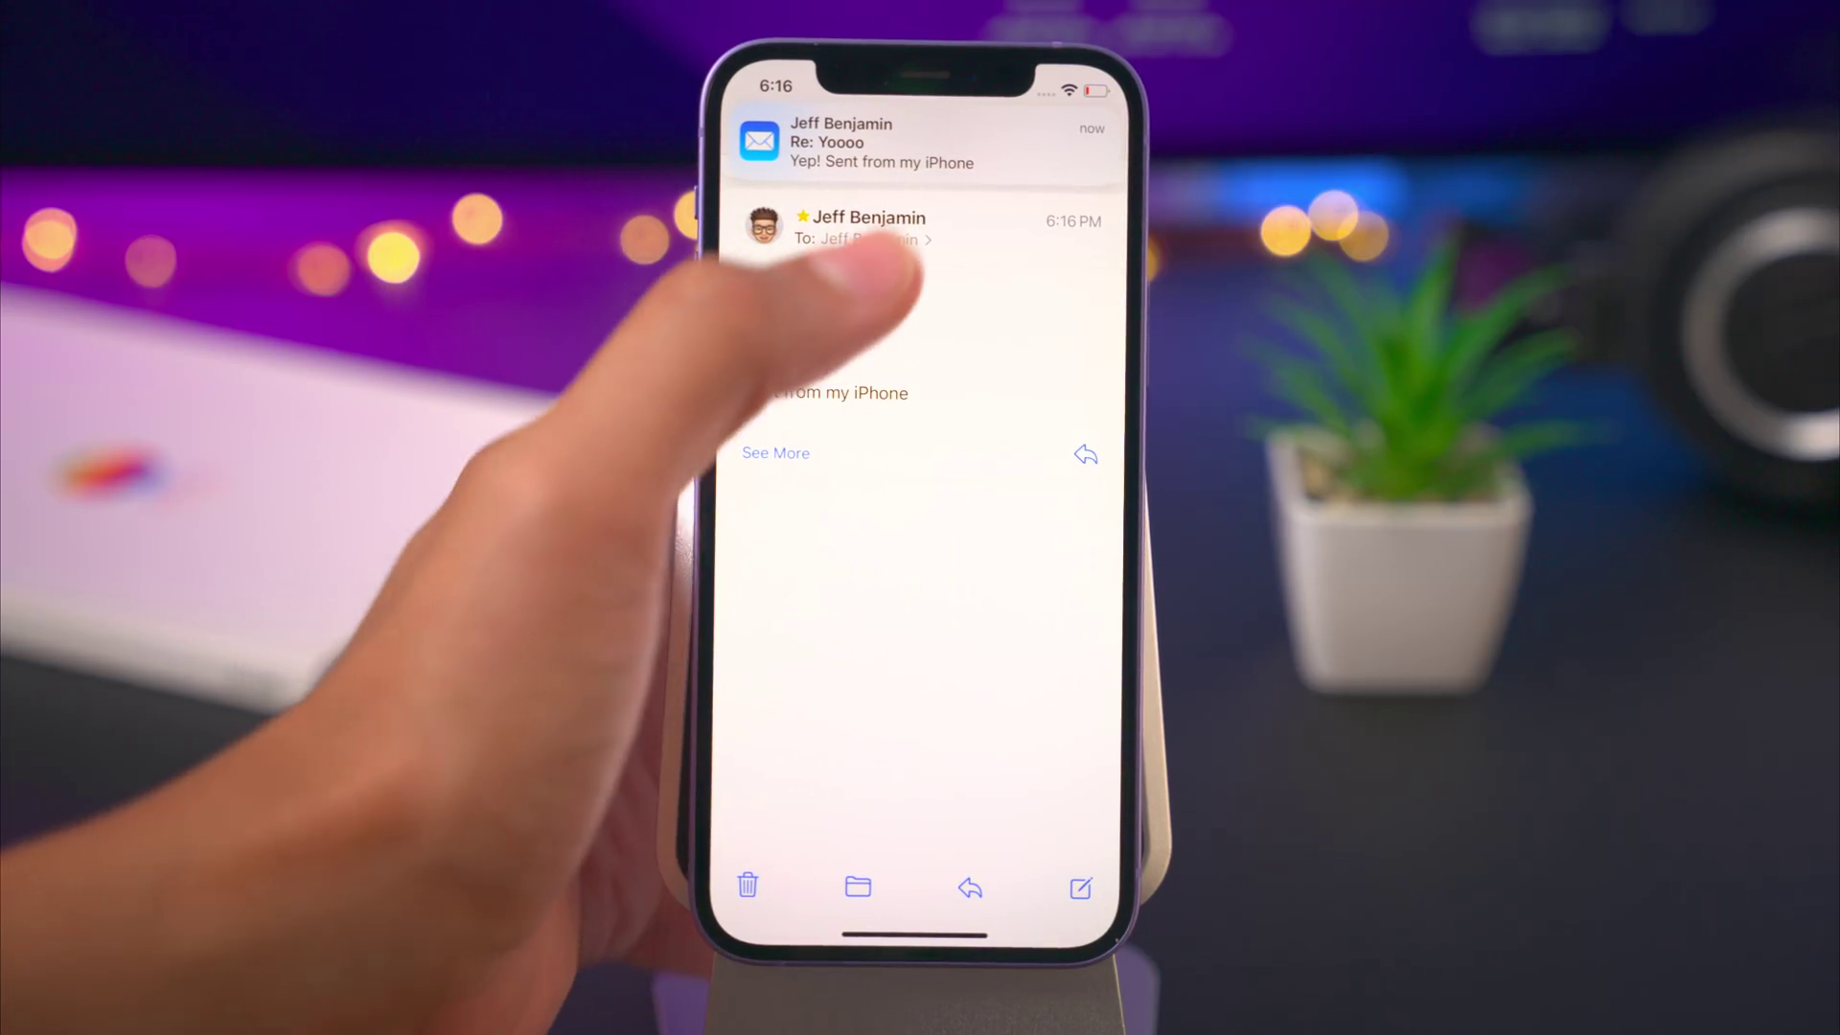
left_click(862, 238)
left_click(911, 215)
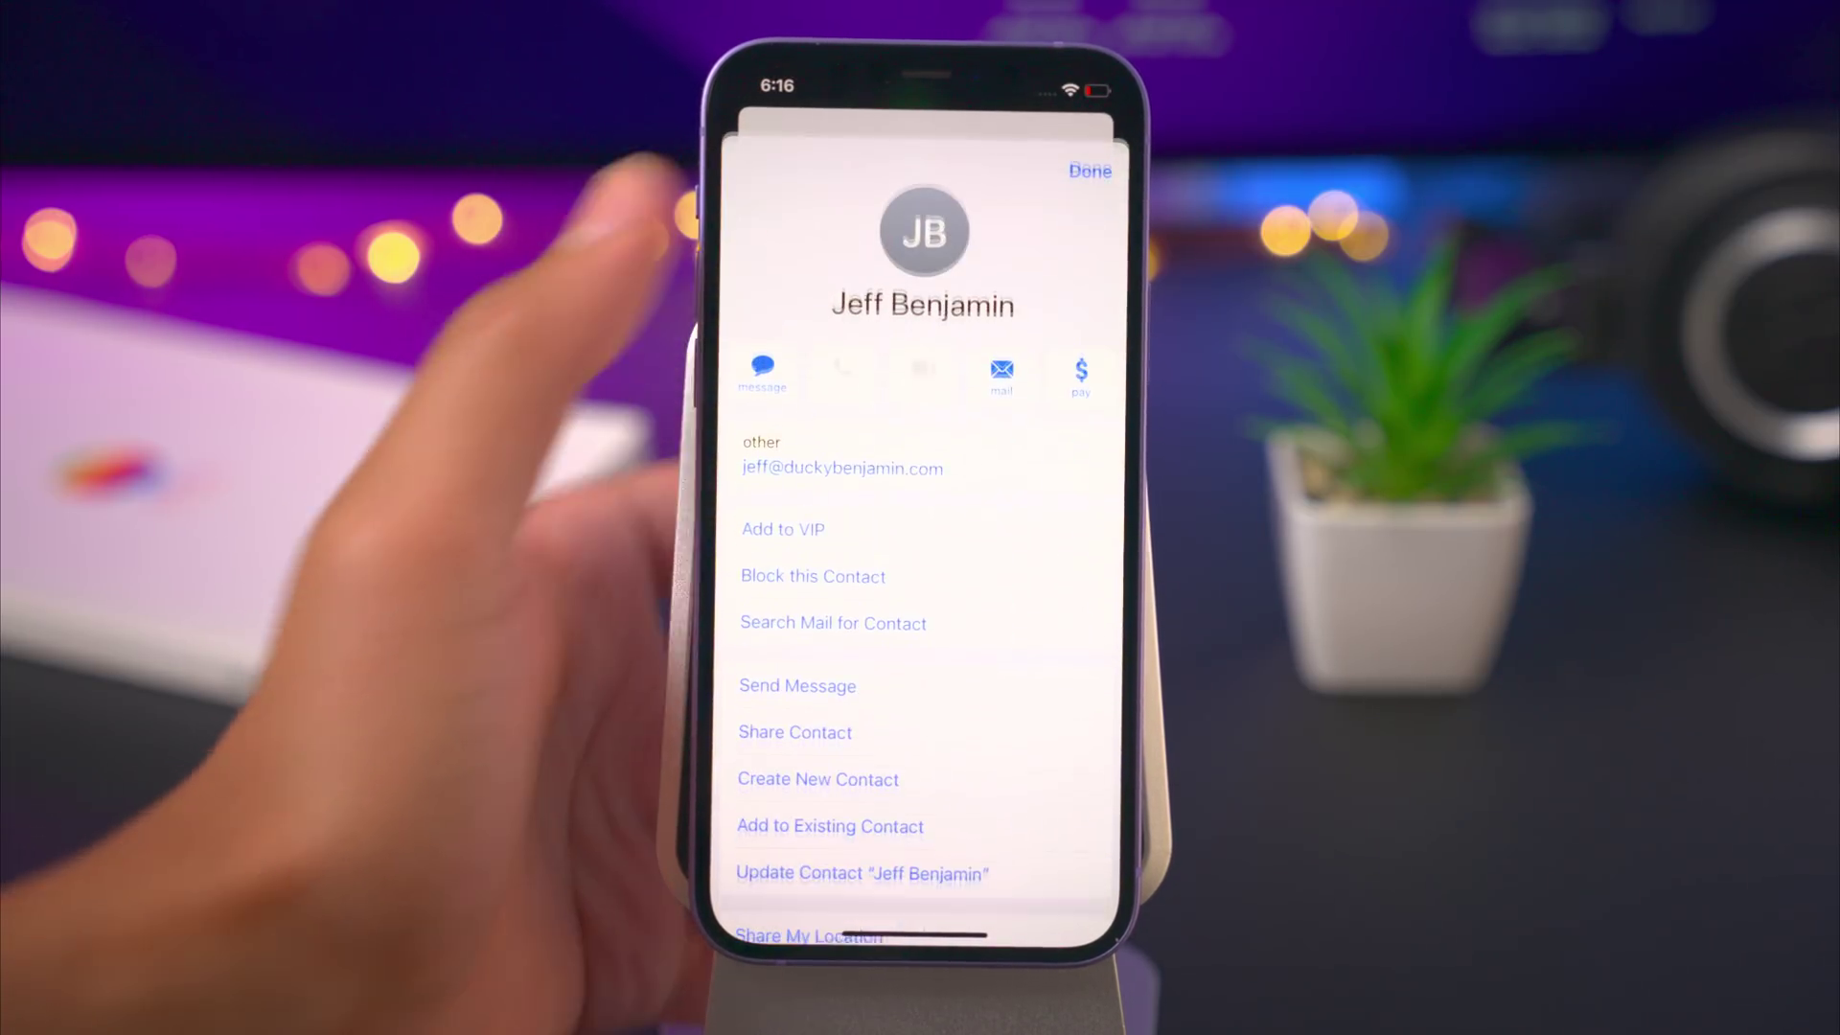